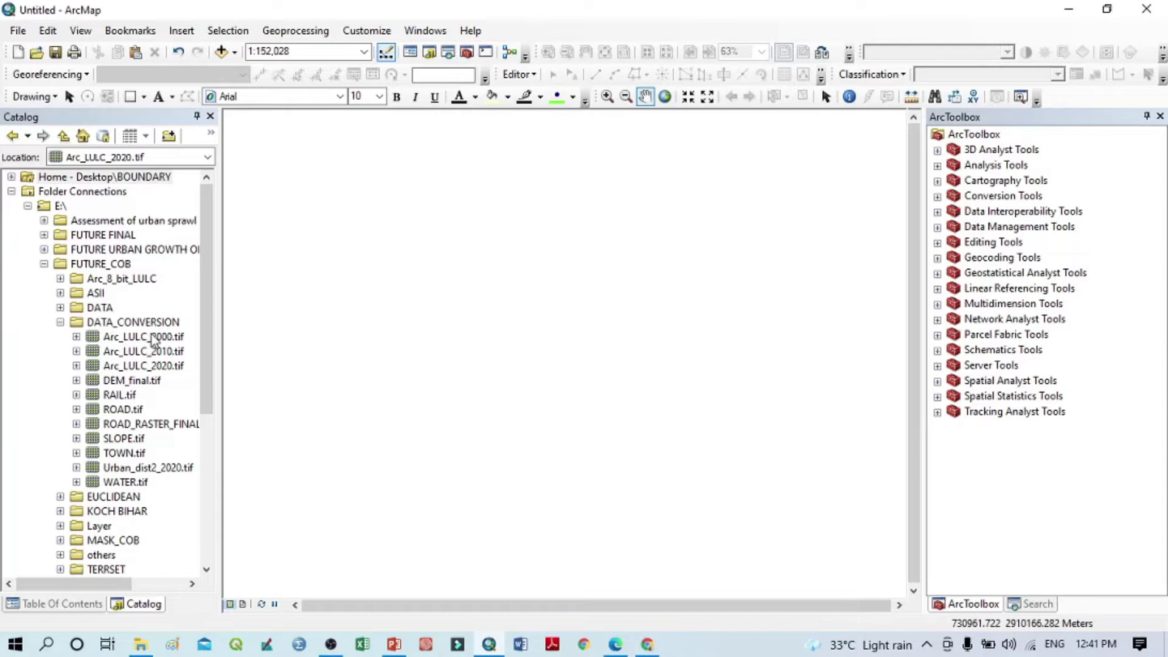
Step: Add the rasters Arc_LULC_2000.tif, Arc_LULC_2010.tif and Arc_LULC_2020.tif from the DATA_CONVERSION folder to the map
{"action": "left_click", "coordinate": [160, 338]}
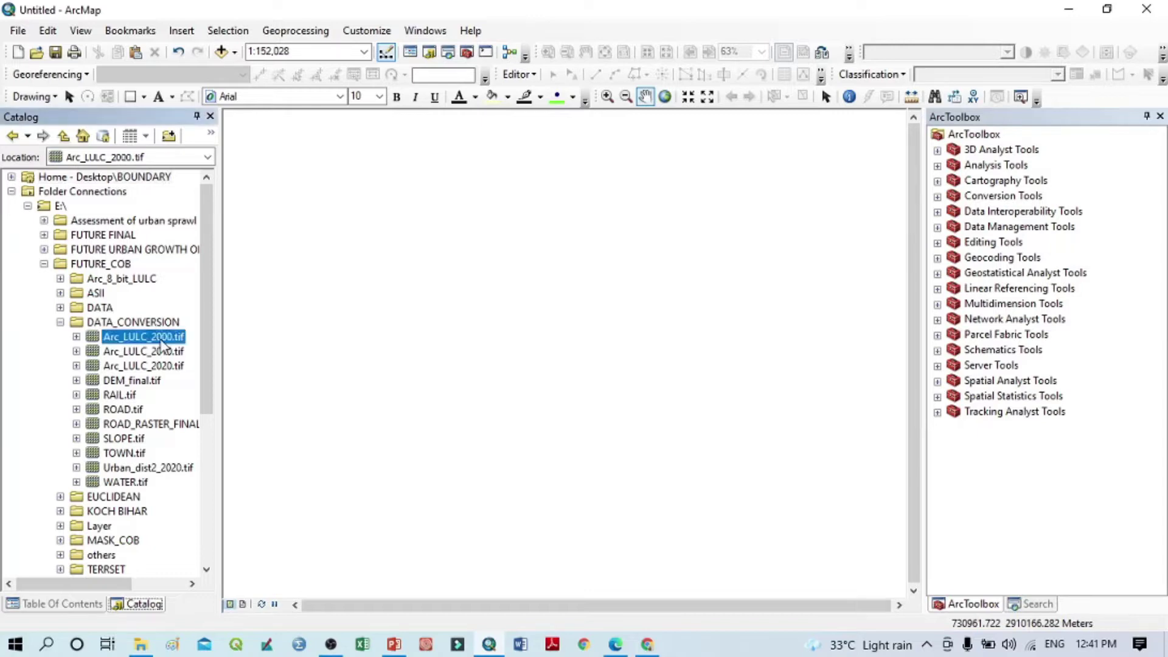
{"action": "left_click", "coordinate": [164, 352]}
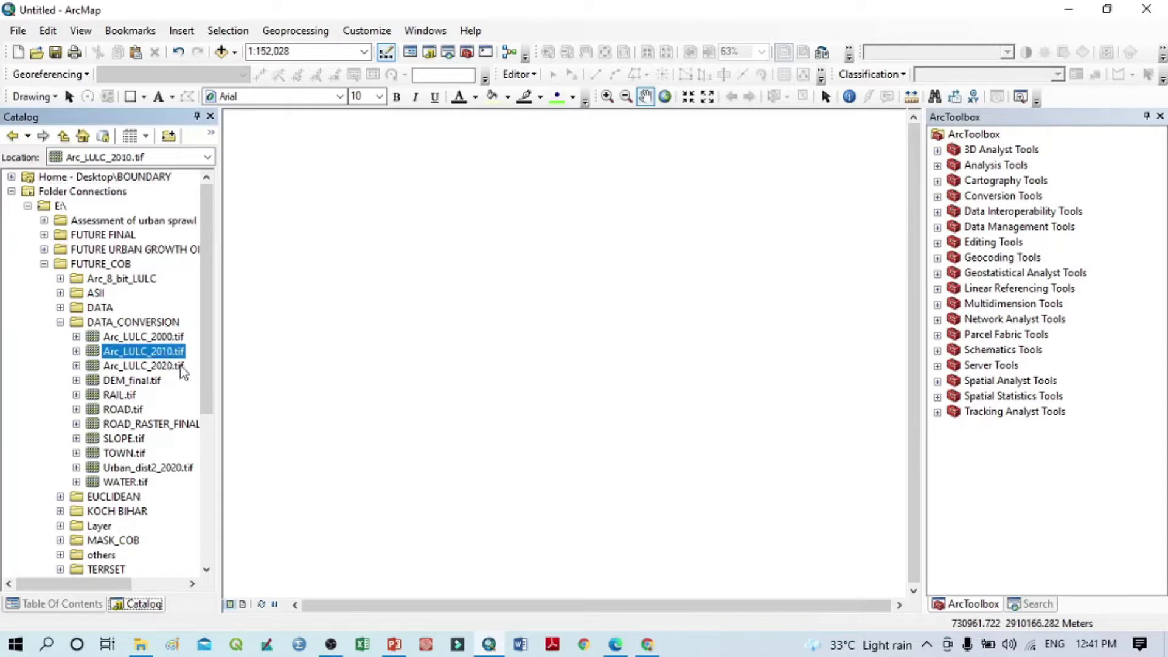
{"action": "left_click", "coordinate": [159, 339]}
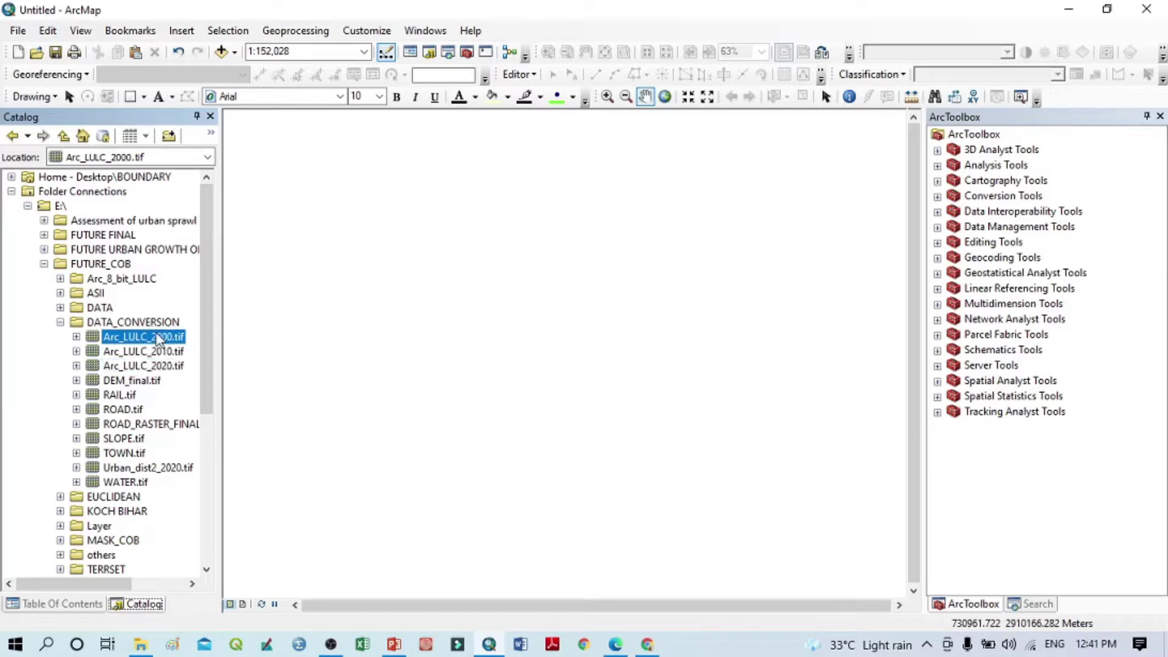
{"action": "left_click_drag", "start_coordinate": [159, 338], "coordinate": [422, 322]}
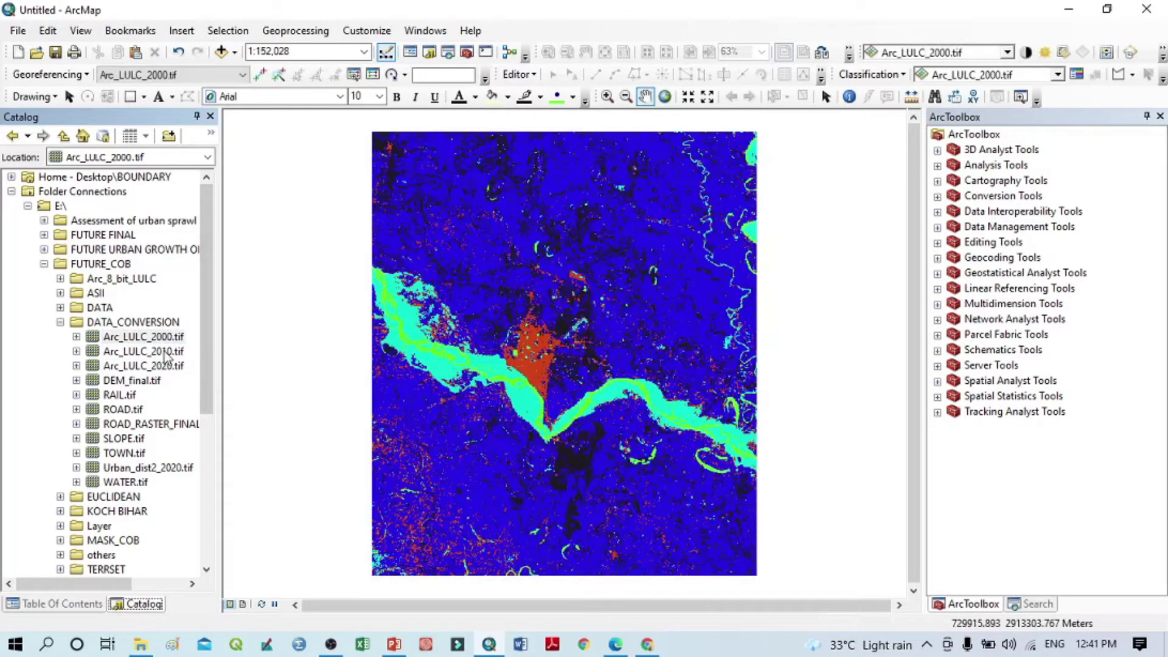
{"action": "left_click", "coordinate": [176, 353]}
{"action": "left_click_drag", "start_coordinate": [197, 354], "coordinate": [565, 328]}
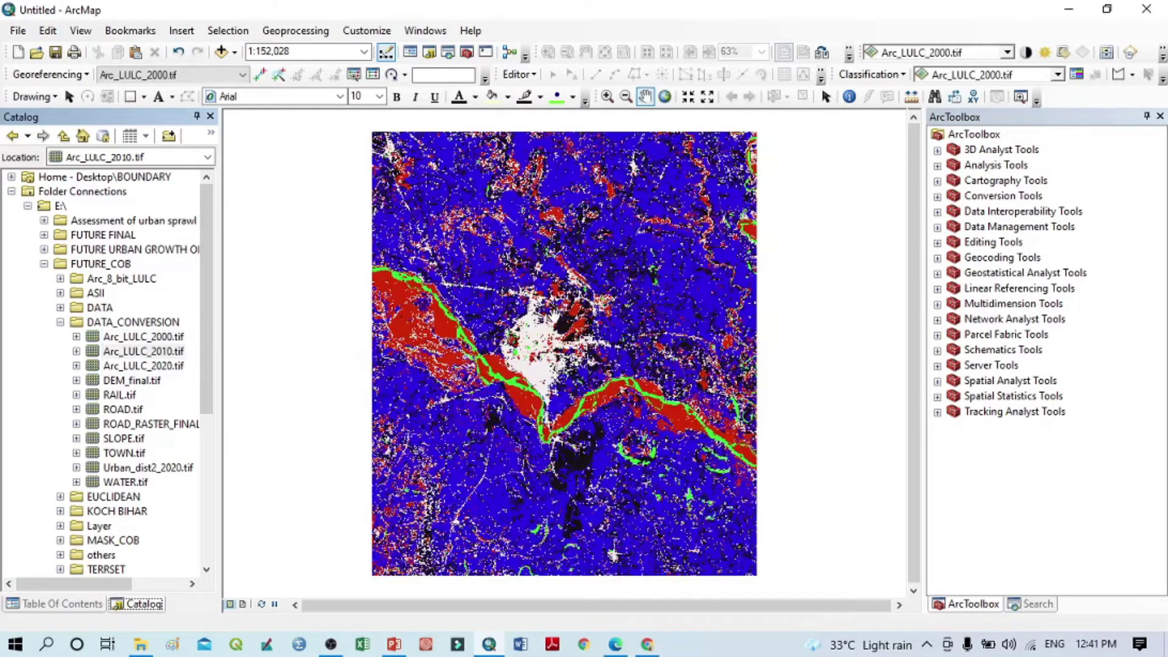
{"action": "left_click", "coordinate": [173, 367]}
{"action": "left_click_drag", "start_coordinate": [172, 369], "coordinate": [491, 329]}
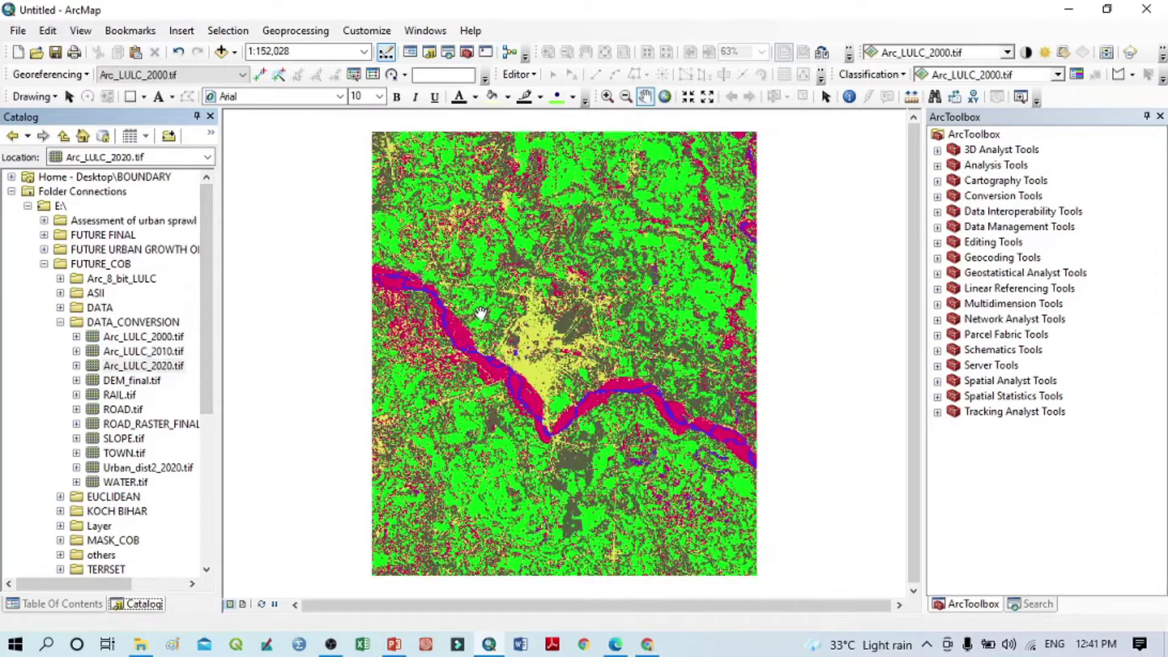
Step: Reorder the map layers chronologically, with Arc_LULC_2000.tif first, Arc_LULC_2010.tif second and Arc_LULC_2020.tif last
{"action": "left_click", "coordinate": [81, 604]}
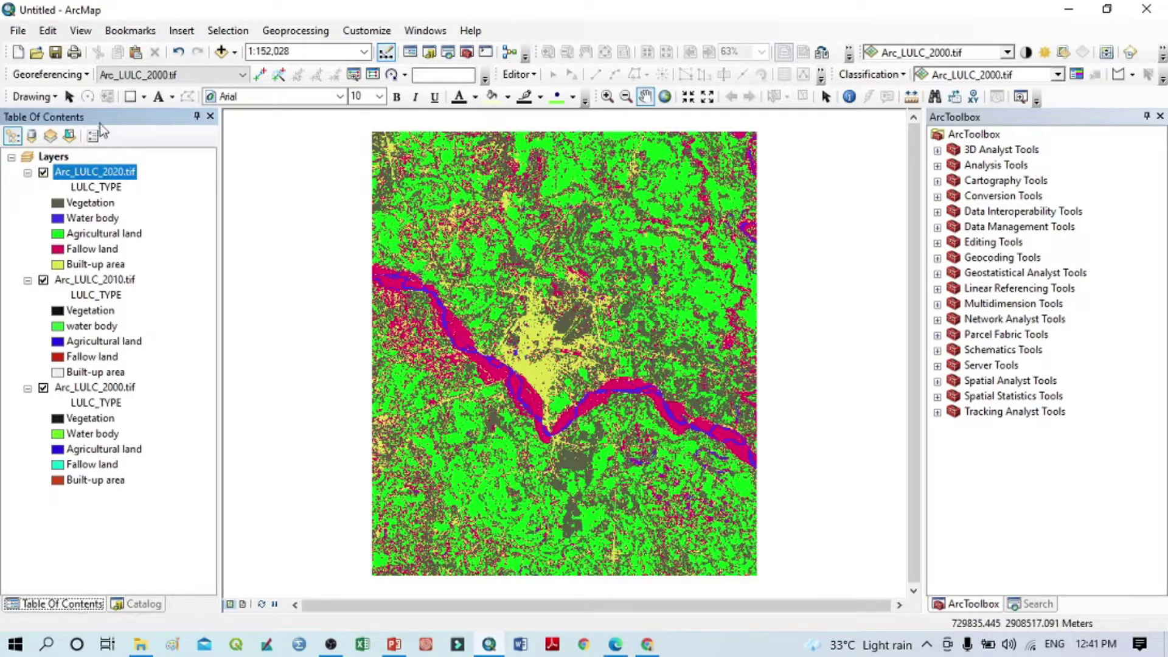
{"action": "left_click_drag", "start_coordinate": [120, 396], "coordinate": [135, 164]}
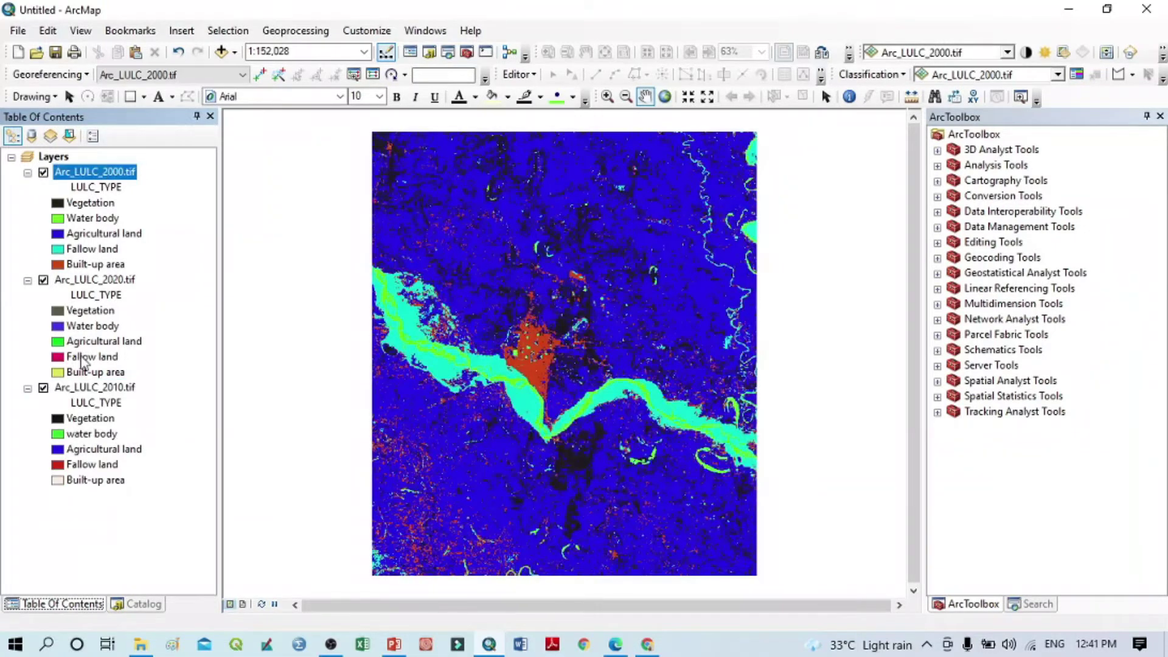
{"action": "left_click_drag", "start_coordinate": [123, 386], "coordinate": [141, 278]}
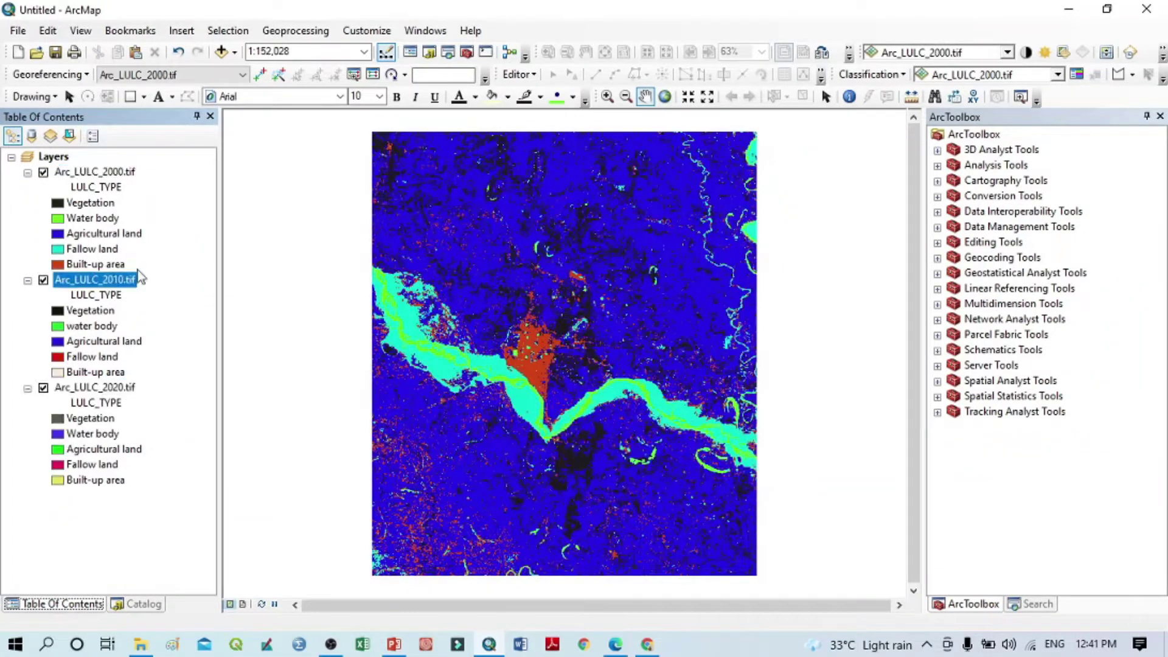
{"action": "left_click", "coordinate": [124, 389]}
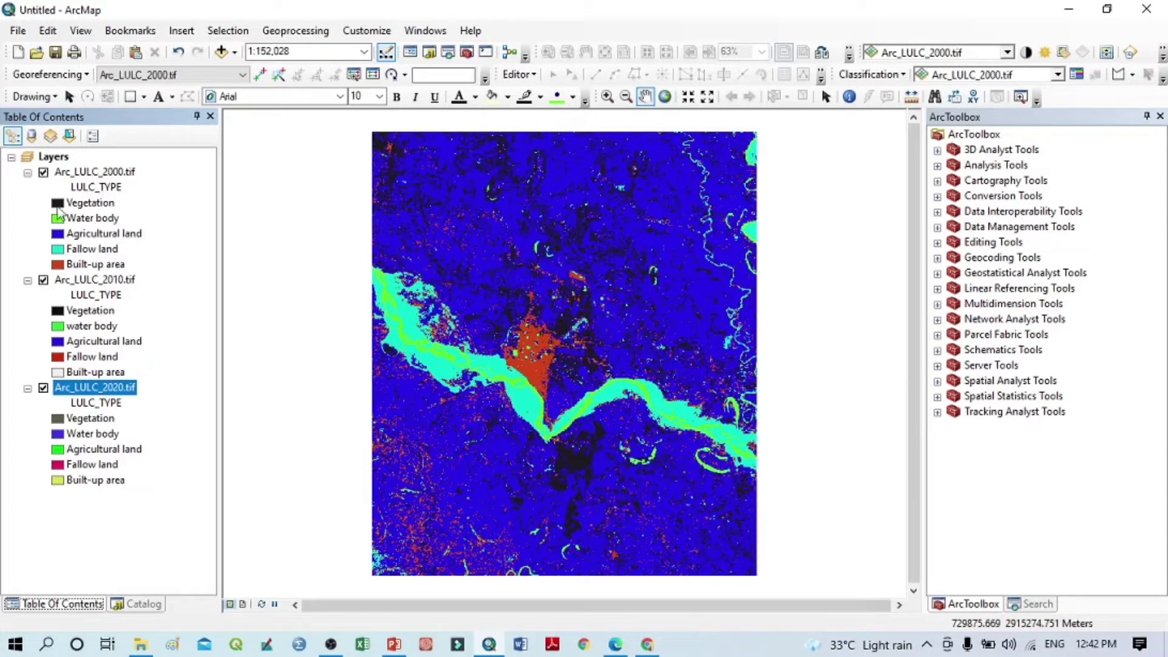
Step: In the Arc_LULC_2000.tif layer's symbology, color Agricultural land yellow and Built-up area red
{"action": "left_click", "coordinate": [85, 206]}
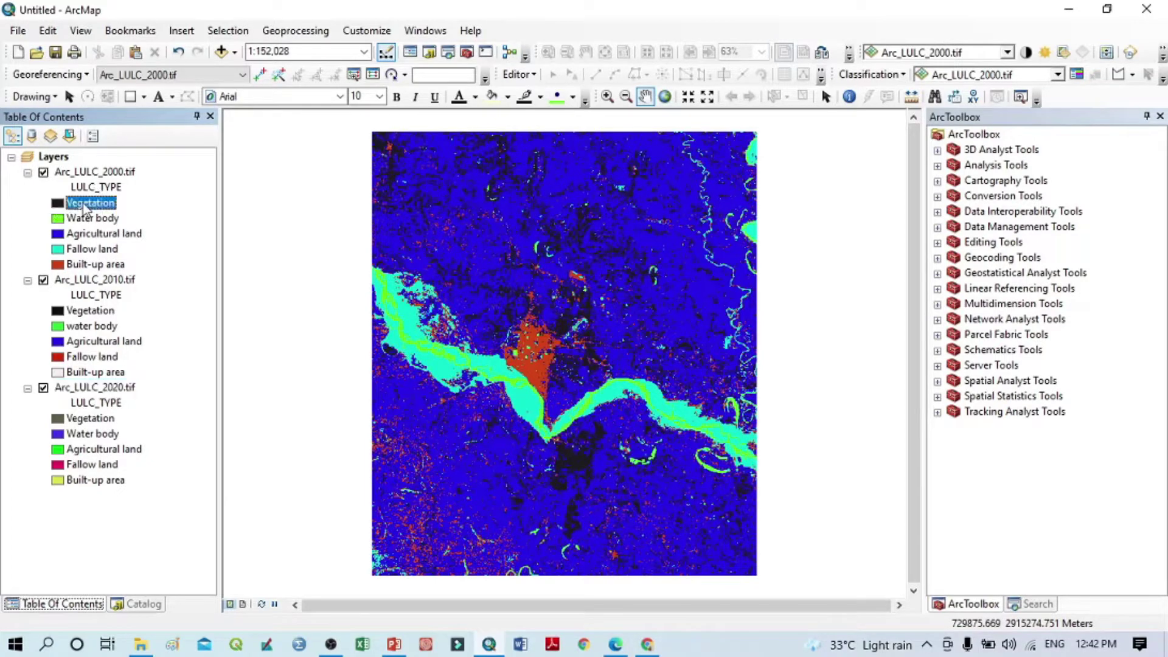
{"action": "right_click", "coordinate": [96, 173]}
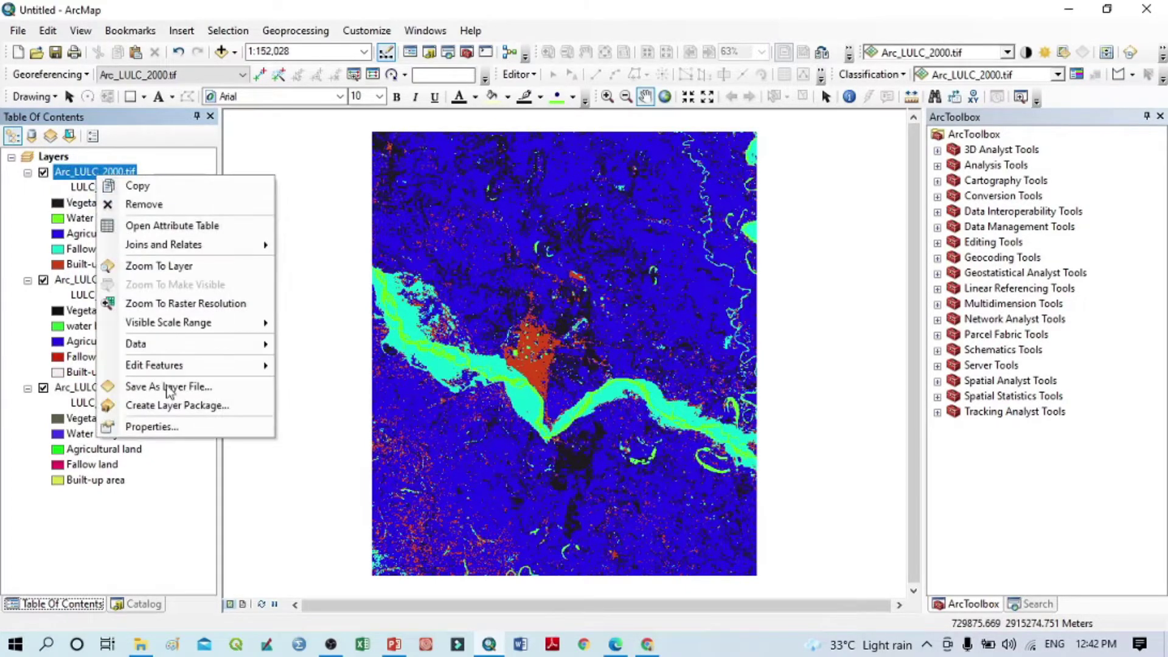
{"action": "left_click", "coordinate": [157, 426]}
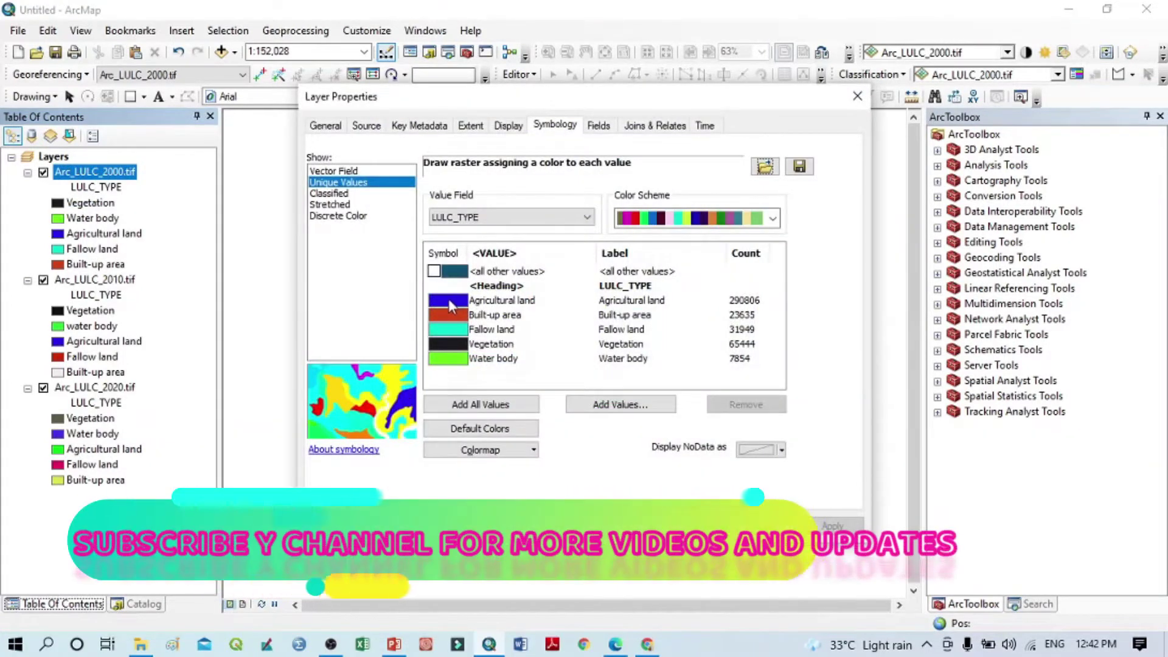
{"action": "left_click", "coordinate": [447, 299]}
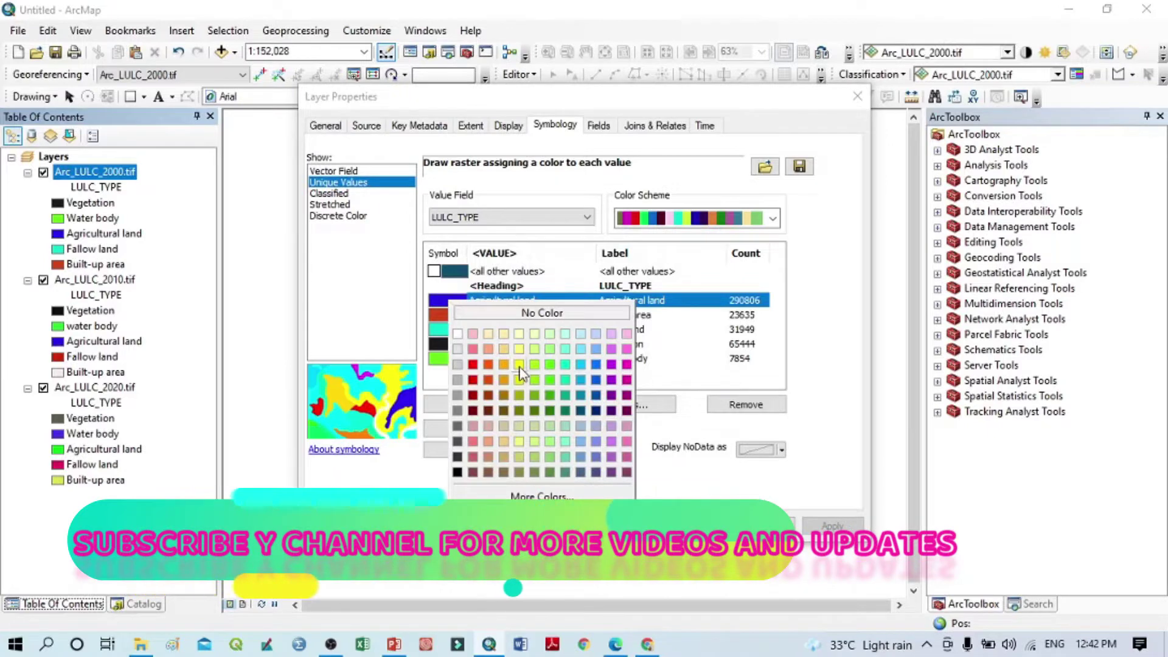
{"action": "left_click", "coordinate": [519, 367]}
{"action": "left_click", "coordinate": [445, 319]}
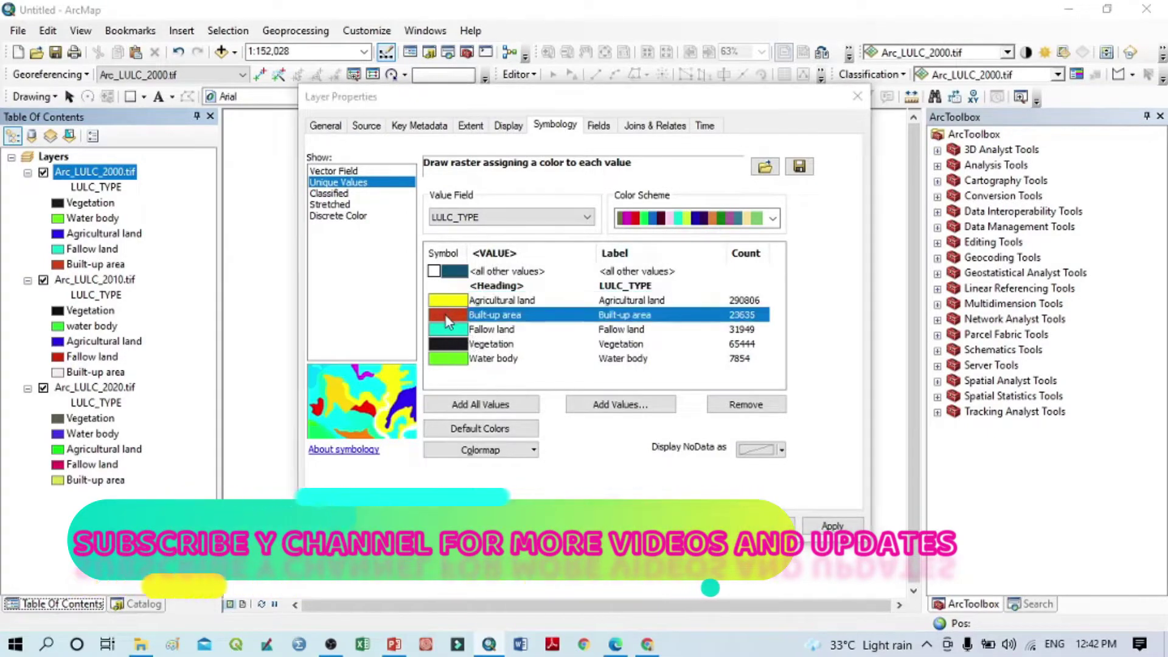
{"action": "left_click", "coordinate": [446, 323]}
{"action": "left_click", "coordinate": [474, 384]}
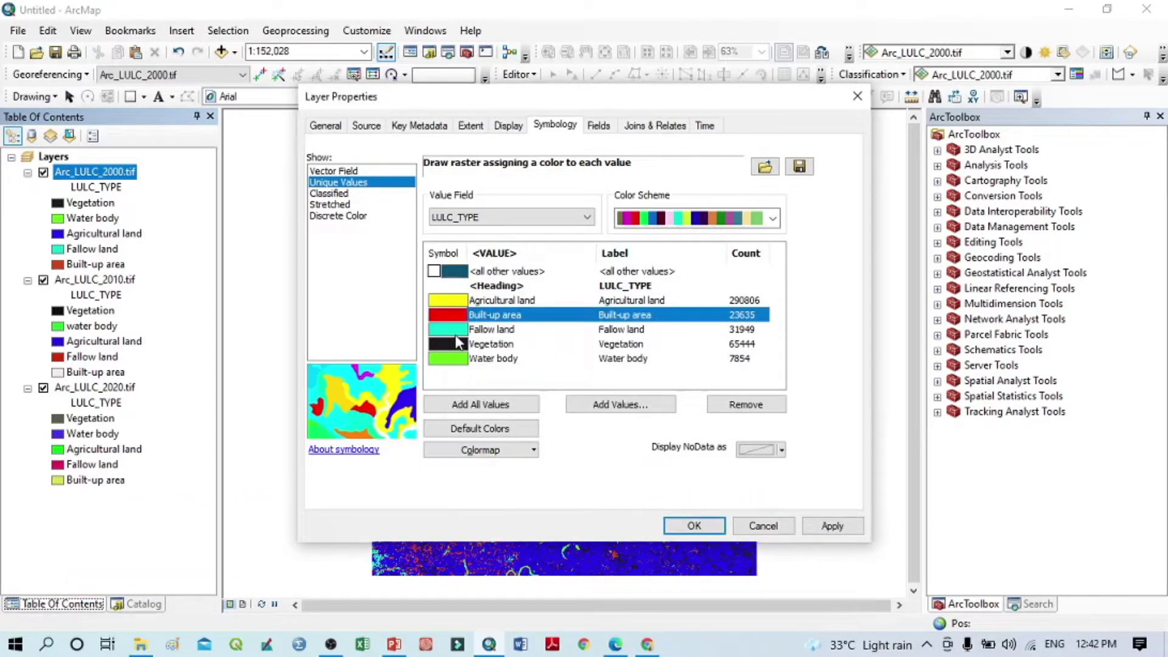
Step: Color the Fallow land class light grey and the Vegetation class dark green
{"action": "left_click", "coordinate": [455, 331]}
{"action": "left_click", "coordinate": [455, 330]}
{"action": "left_click", "coordinate": [463, 401]}
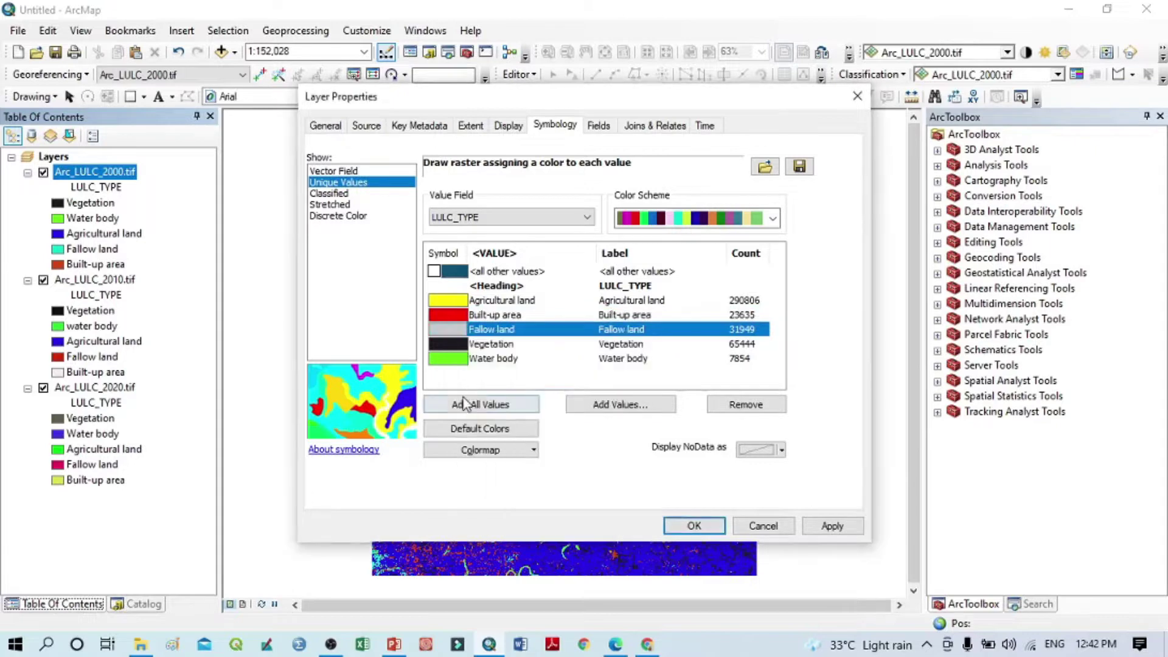
{"action": "left_click", "coordinate": [460, 344]}
{"action": "left_click", "coordinate": [460, 344]}
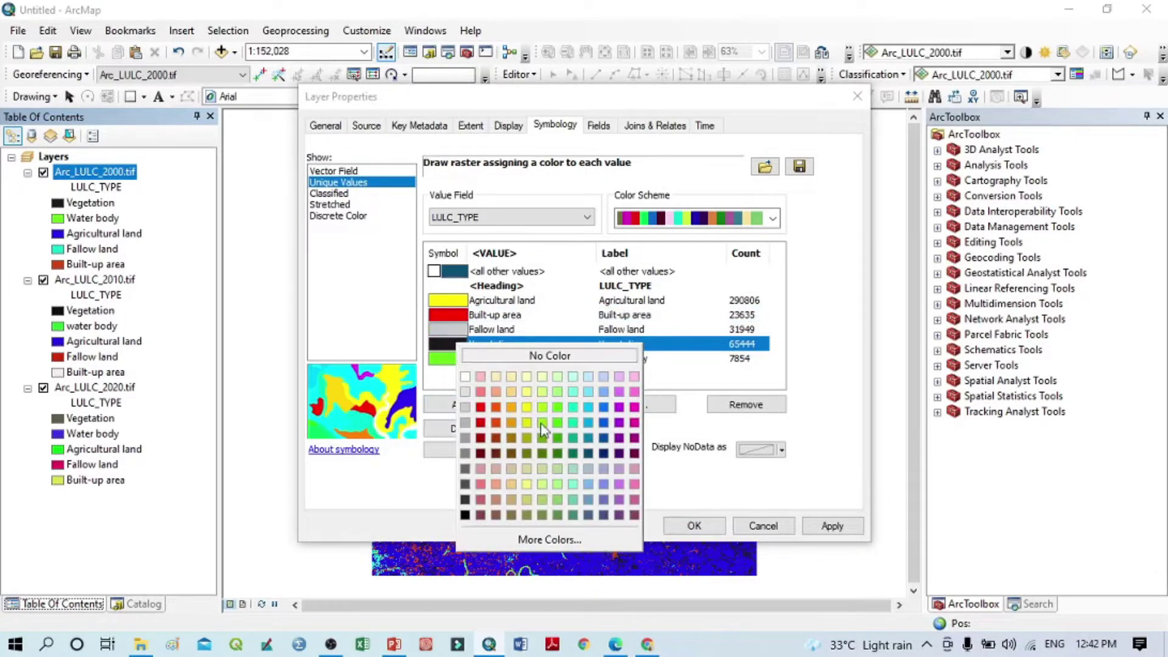
{"action": "left_click", "coordinate": [556, 453]}
Step: Color the Water body class dark blue and apply the symbology to the Arc_LULC_2000.tif layer
{"action": "left_click", "coordinate": [458, 363]}
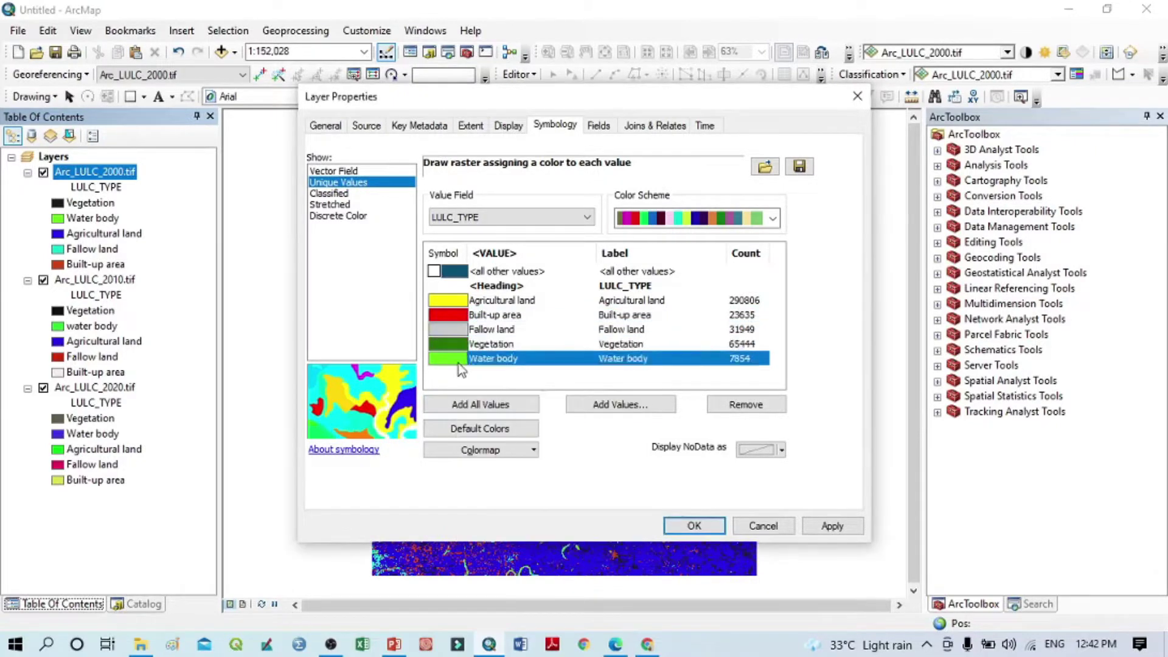
{"action": "left_click", "coordinate": [458, 363]}
{"action": "left_click", "coordinate": [605, 474]}
{"action": "left_click", "coordinate": [827, 526]}
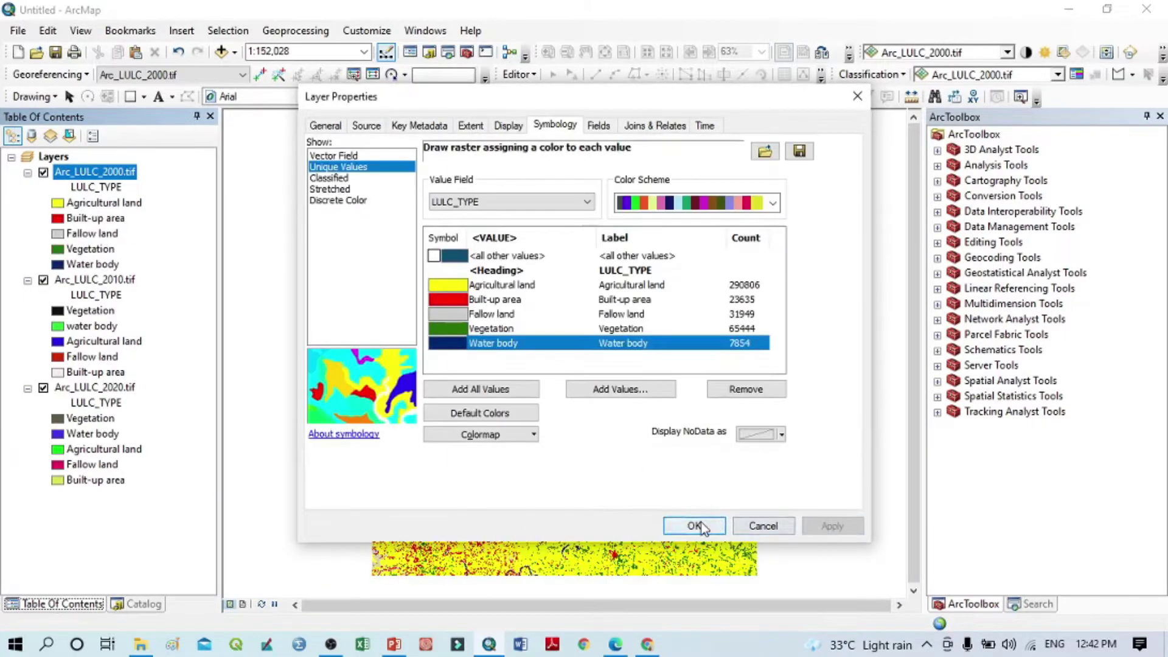
{"action": "left_click", "coordinate": [693, 525]}
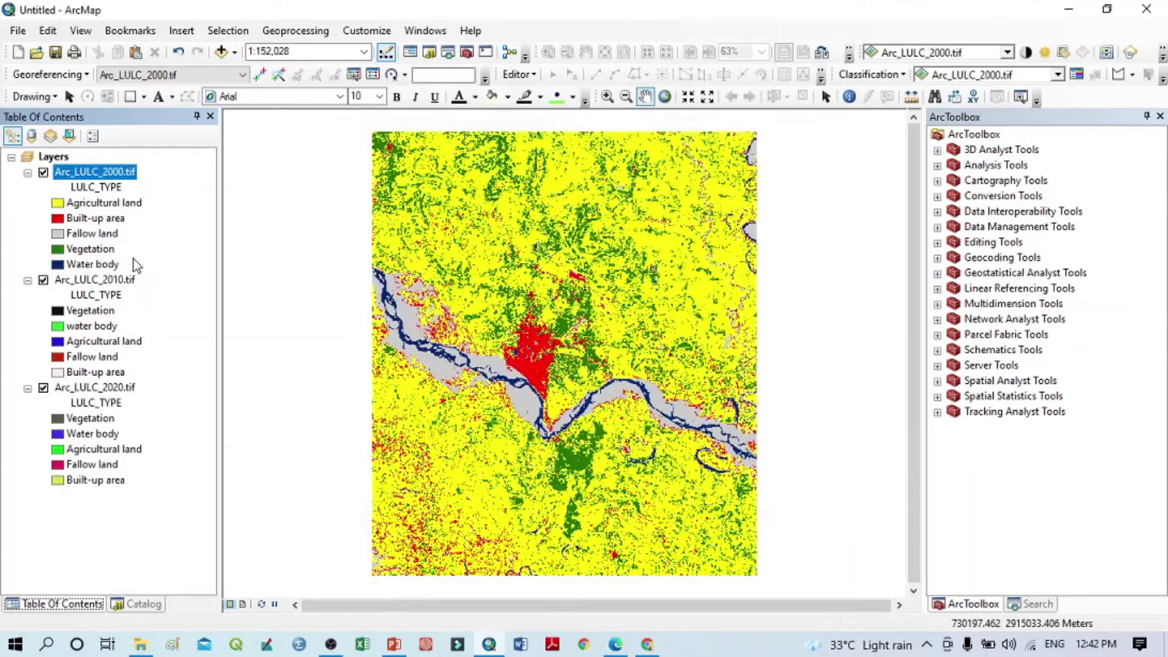
Step: Import the symbology of Arc_LULC_2000.tif into the Arc_LULC_2010.tif layer and apply it
{"action": "left_click", "coordinate": [110, 282]}
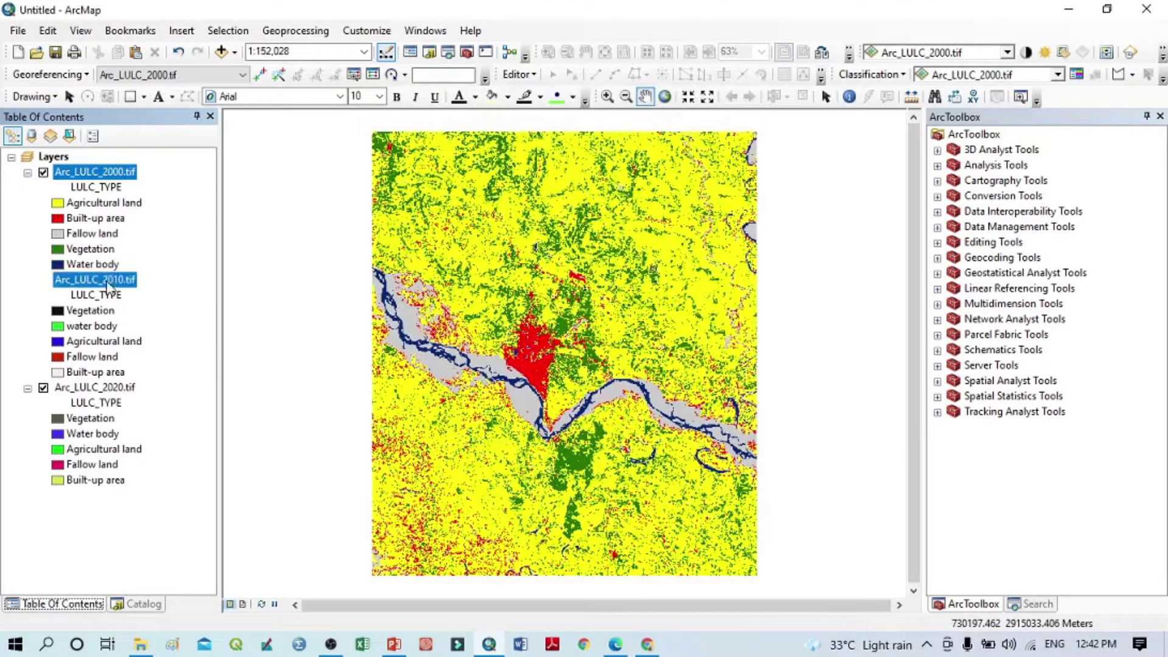
{"action": "right_click", "coordinate": [110, 283]}
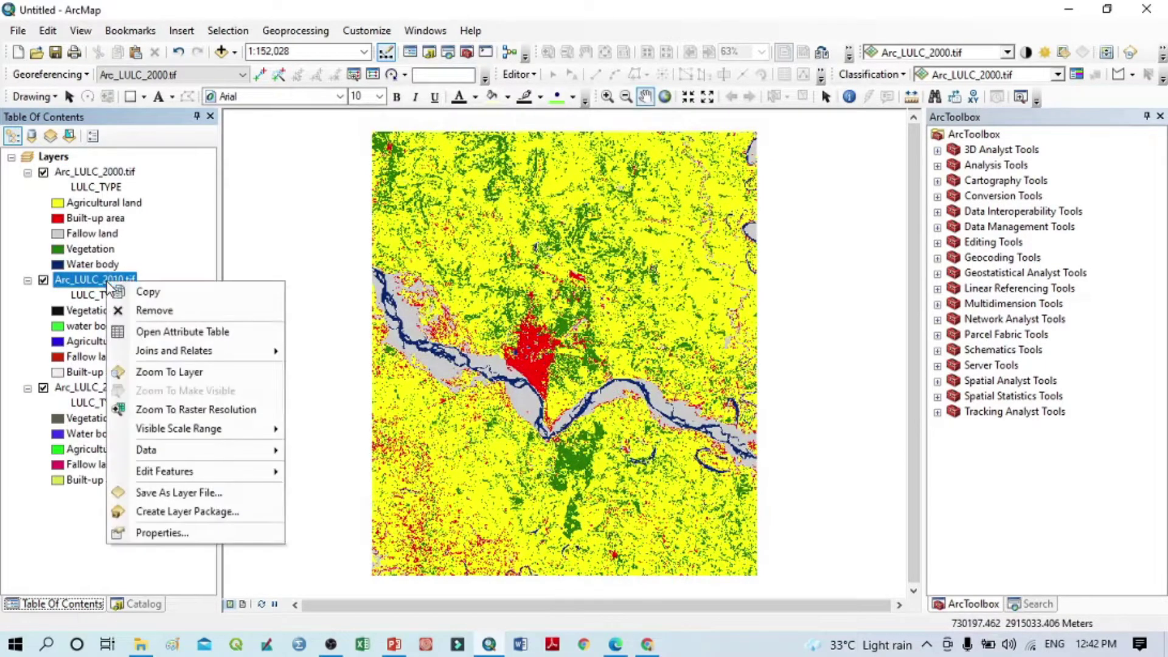
{"action": "left_click", "coordinate": [209, 533]}
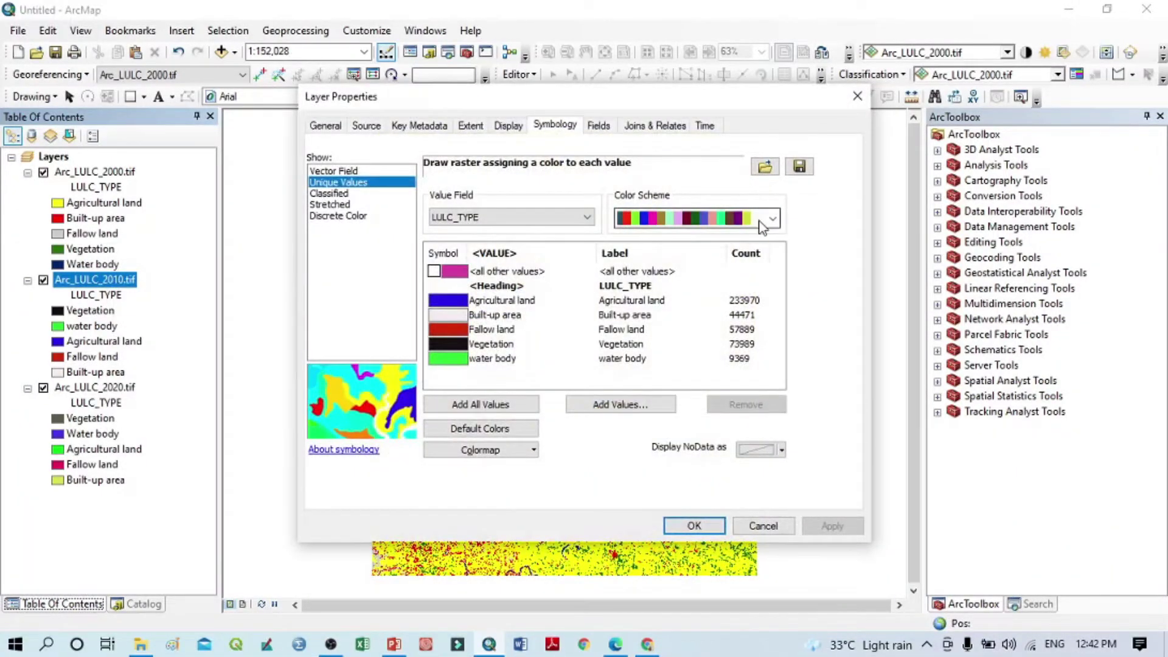
{"action": "left_click", "coordinate": [768, 168]}
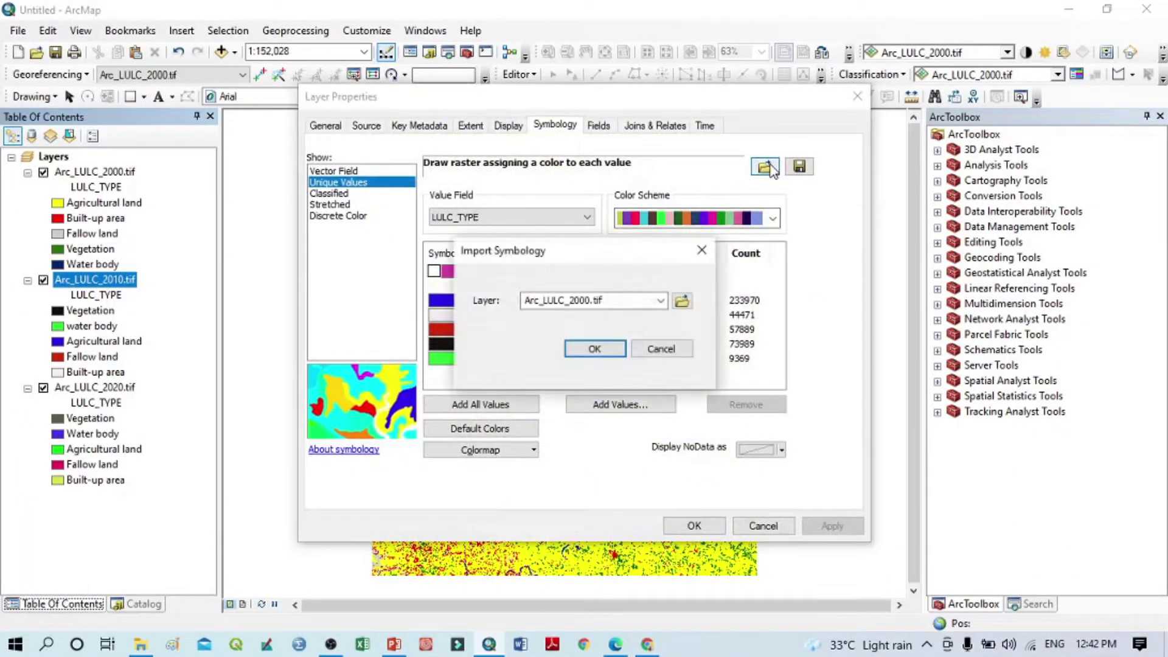
{"action": "left_click", "coordinate": [660, 301]}
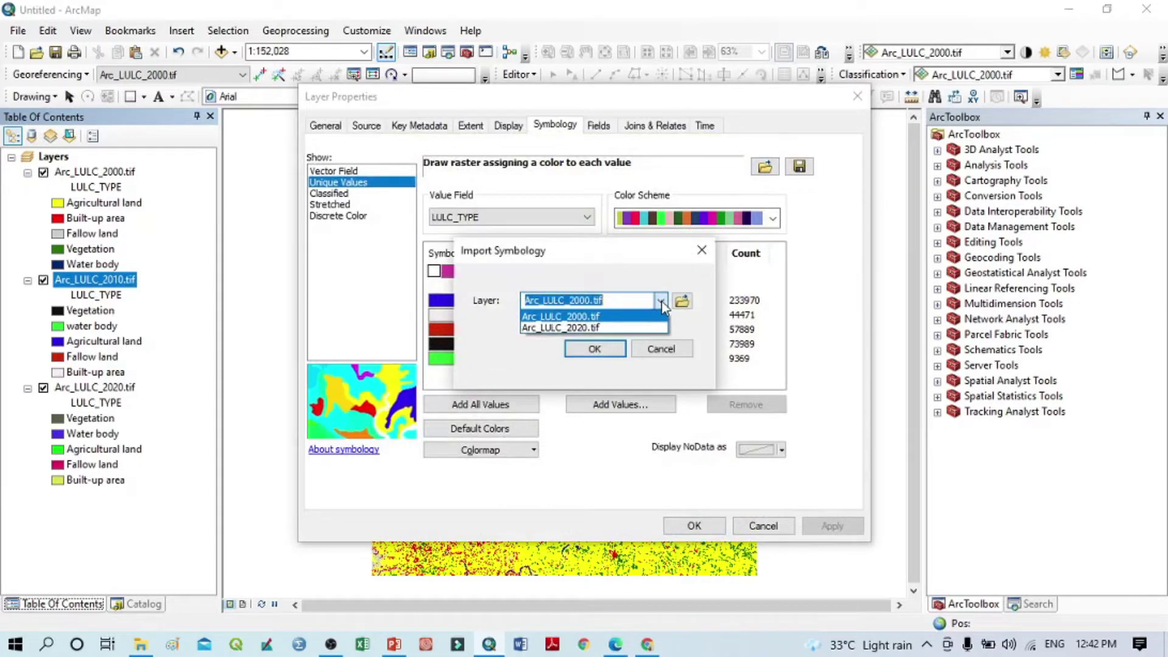
{"action": "left_click", "coordinate": [599, 315]}
{"action": "left_click", "coordinate": [594, 349]}
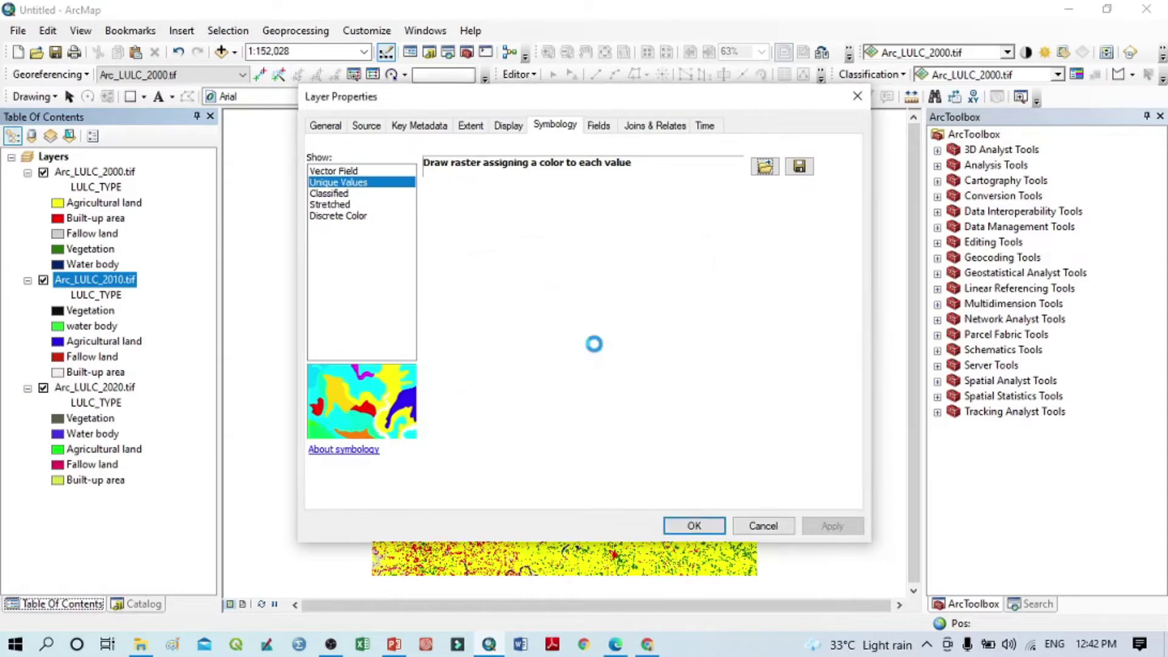
{"action": "left_click", "coordinate": [826, 524]}
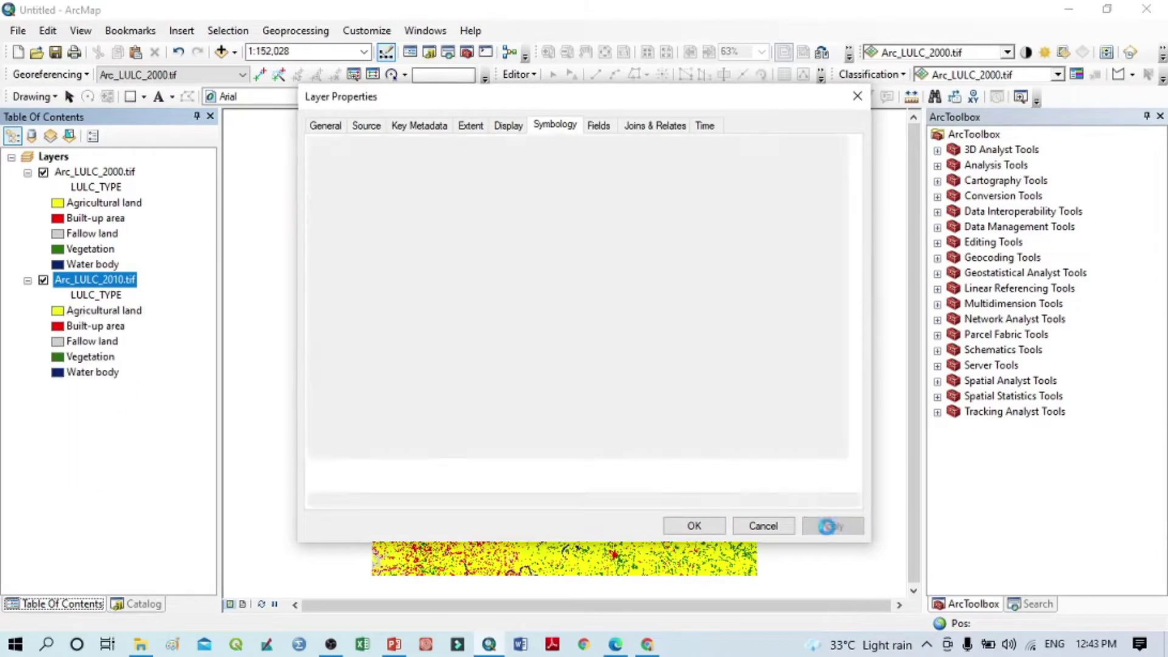
{"action": "left_click", "coordinate": [707, 528]}
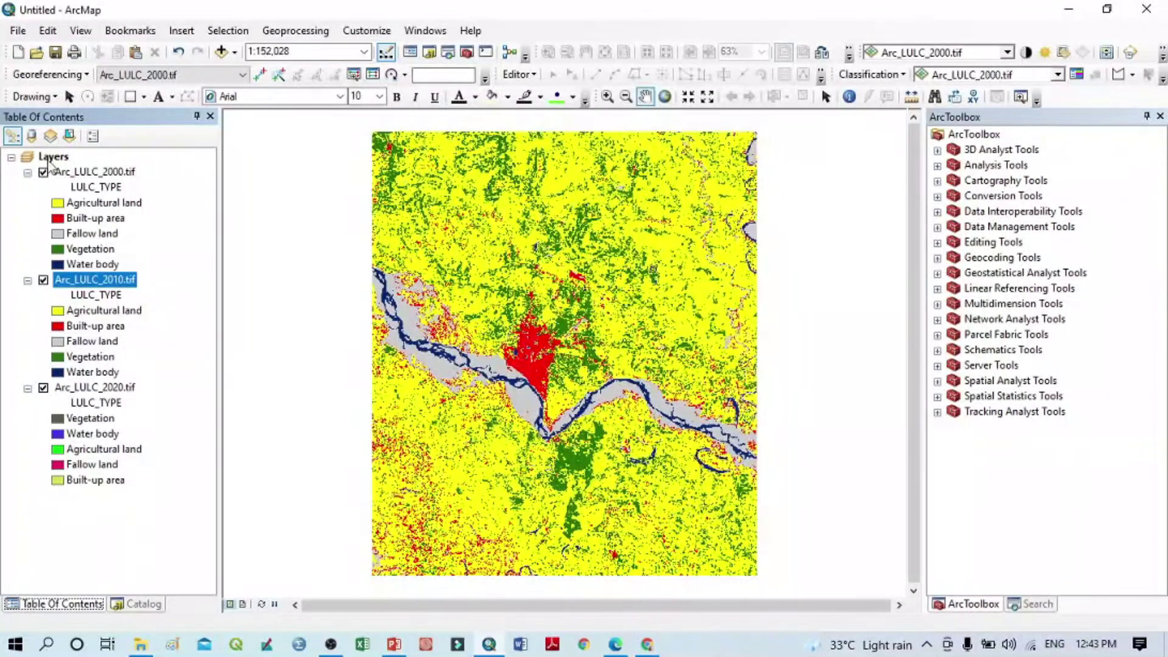
Step: Hide the 2000 and 2010 layers, then import the symbology of Arc_LULC_2000.tif into the Arc_LULC_2020.tif layer and apply it
{"action": "left_click", "coordinate": [43, 172]}
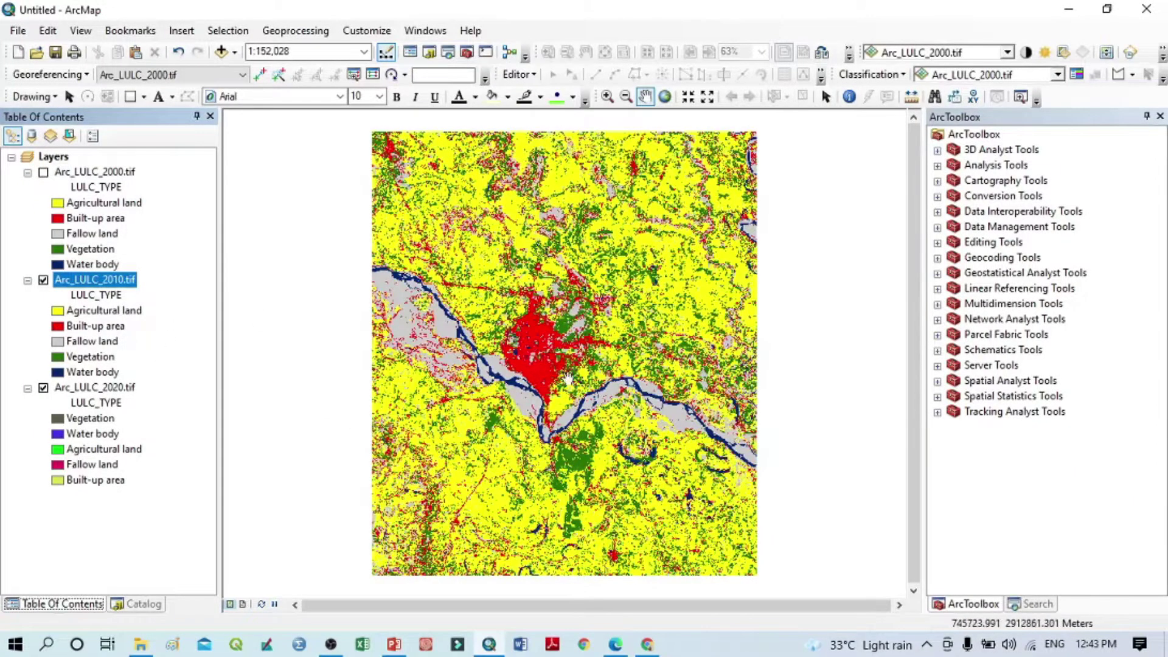
{"action": "left_click", "coordinate": [43, 279]}
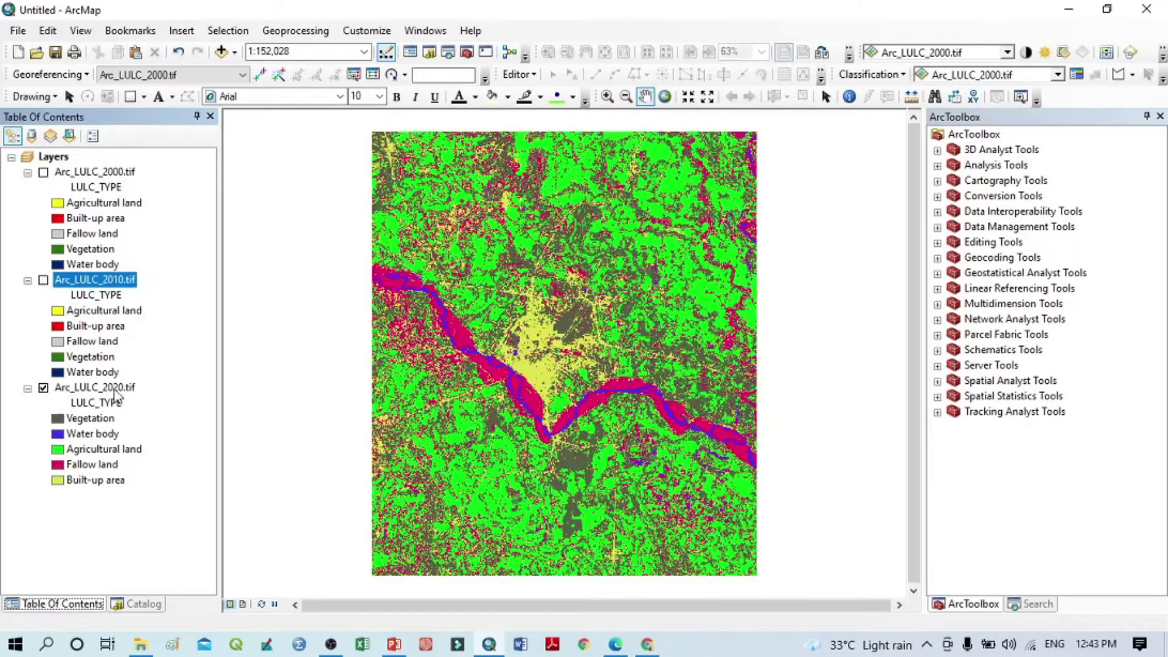
{"action": "right_click", "coordinate": [119, 387]}
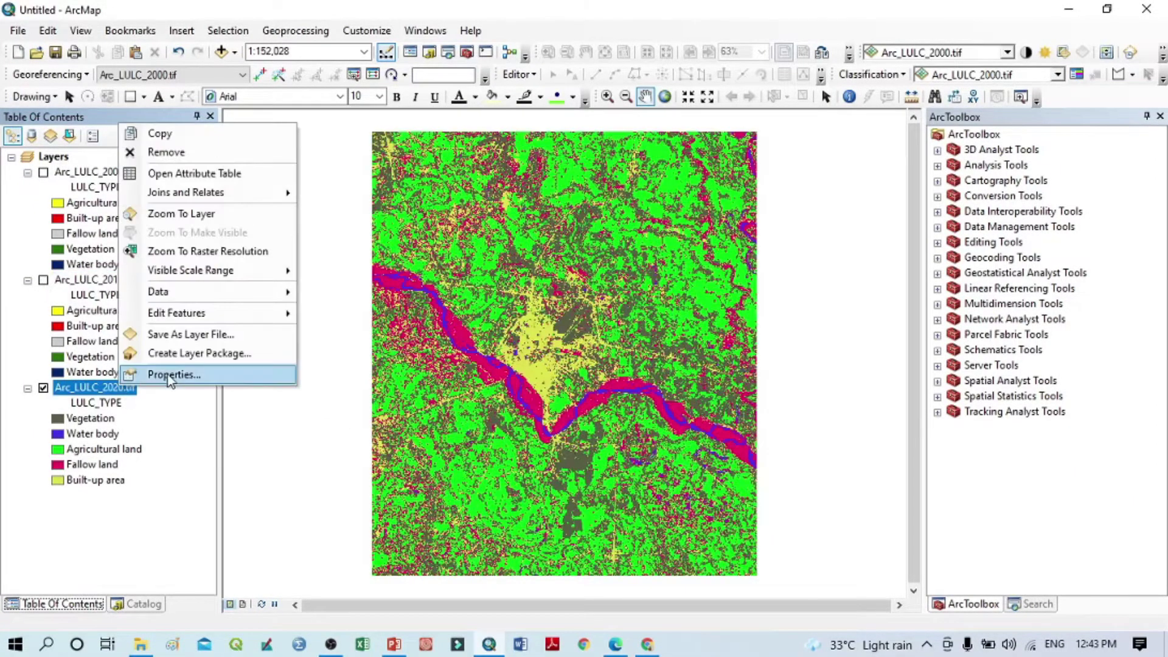
{"action": "left_click", "coordinate": [172, 374]}
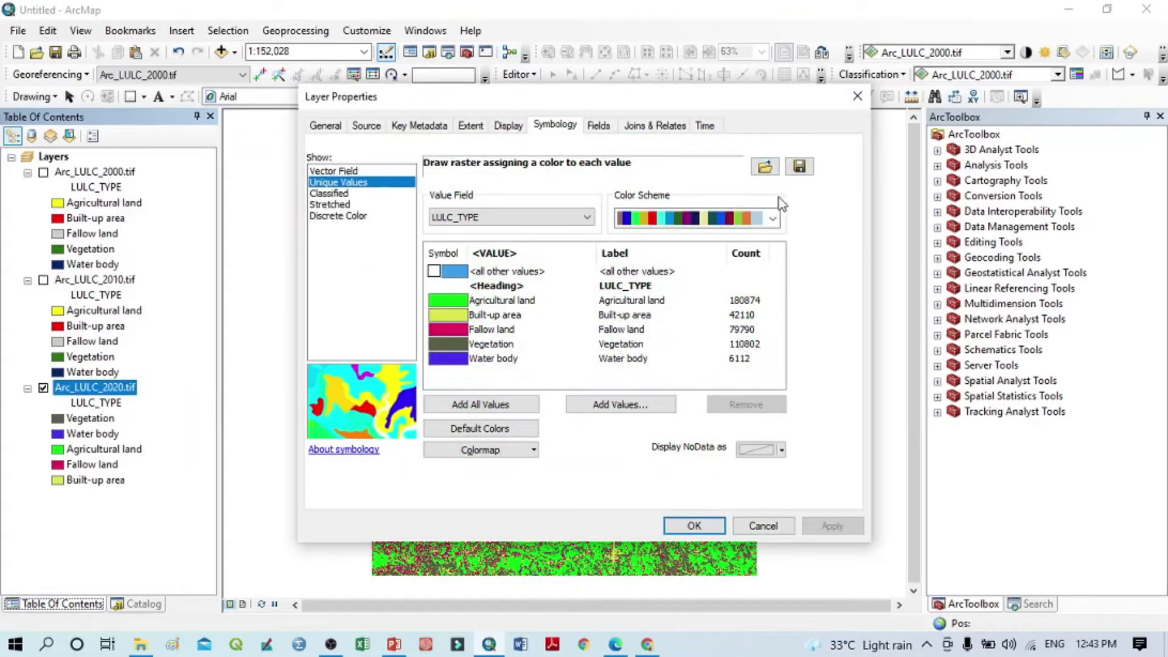
{"action": "left_click", "coordinate": [765, 167]}
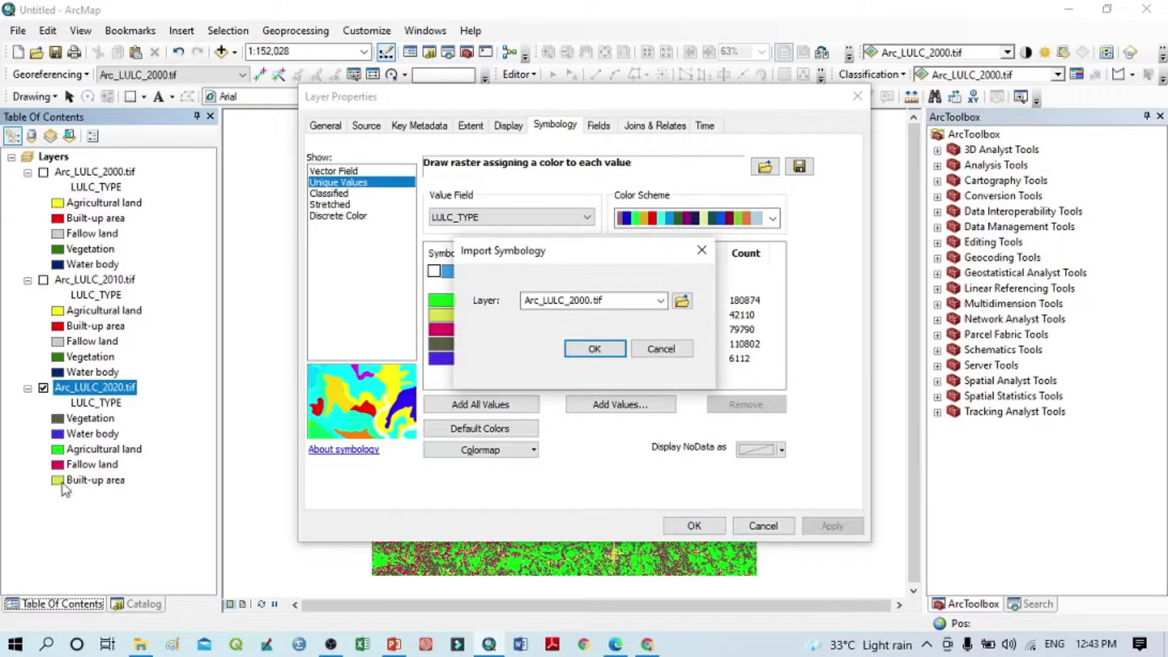
{"action": "left_click", "coordinate": [594, 348]}
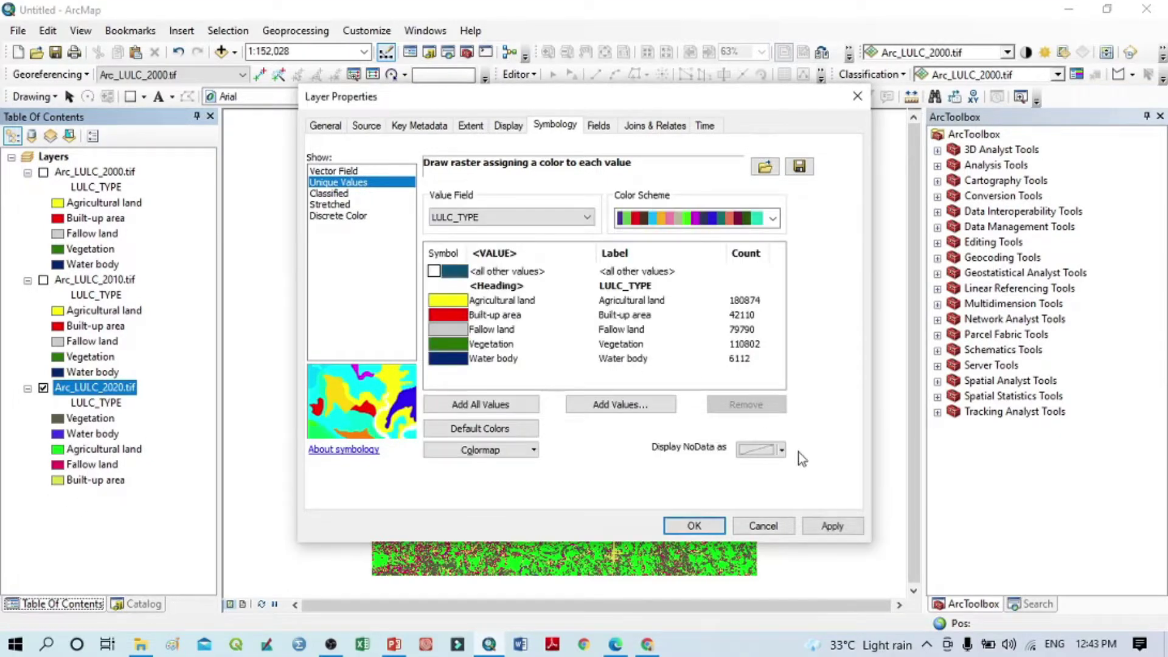
{"action": "left_click", "coordinate": [823, 529]}
{"action": "left_click", "coordinate": [694, 526]}
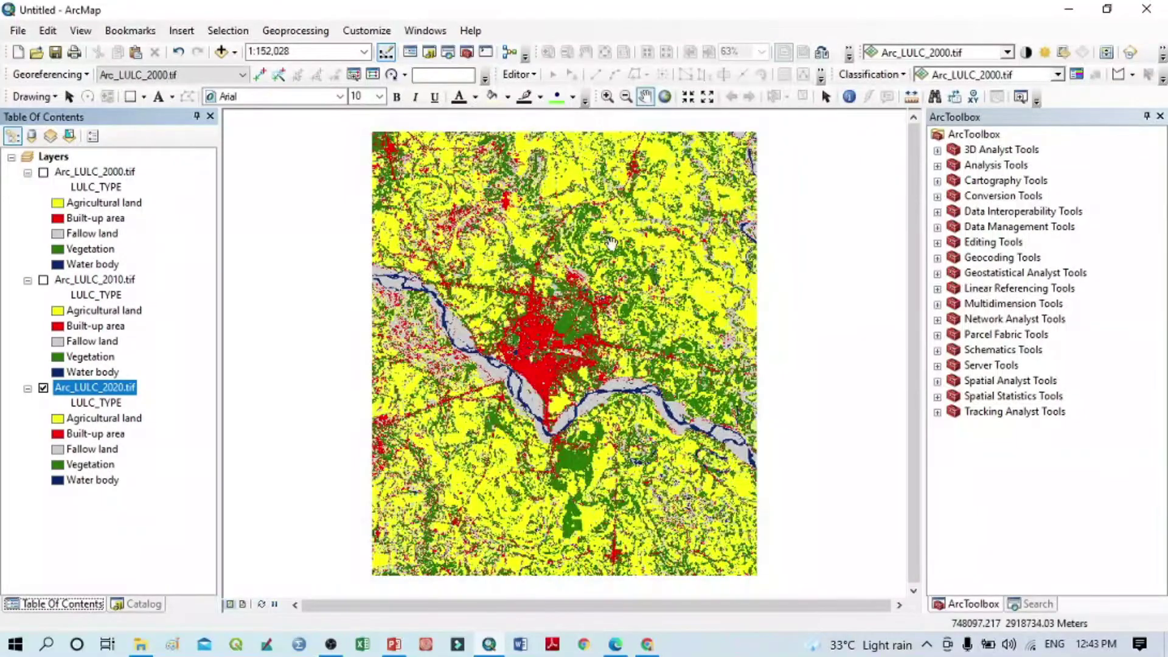
Step: Compare the 2000, 2010 and 2020 land cover maps by switching the upper layers' visibility, ending with all three layers shown
{"action": "left_click", "coordinate": [122, 541]}
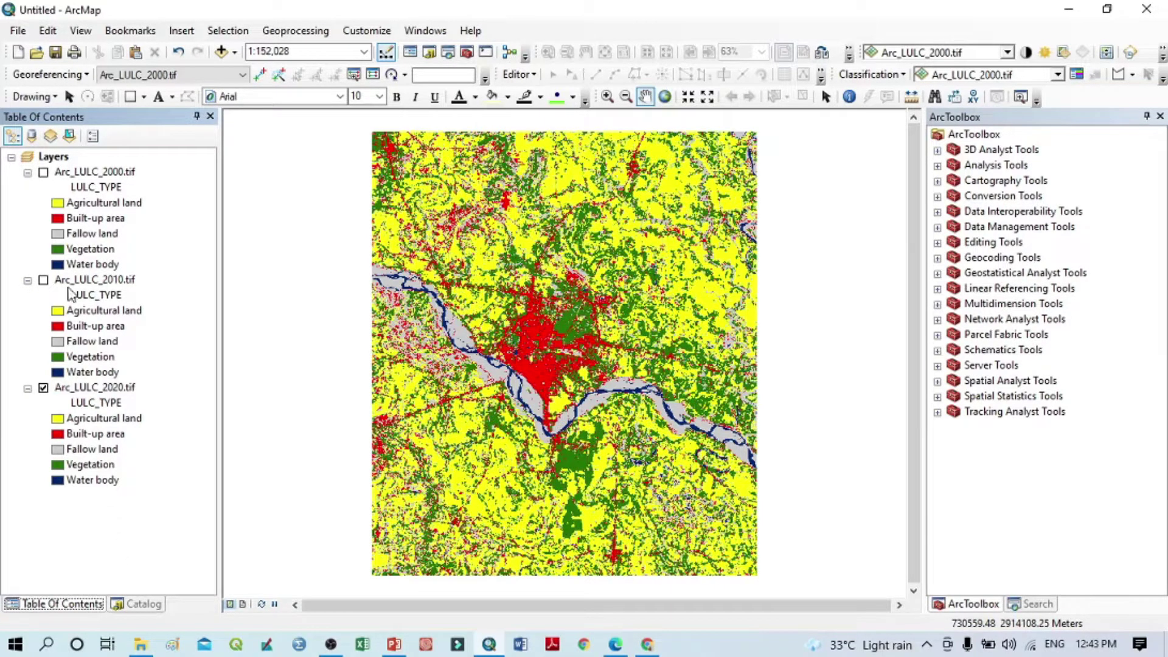
{"action": "left_click", "coordinate": [44, 173]}
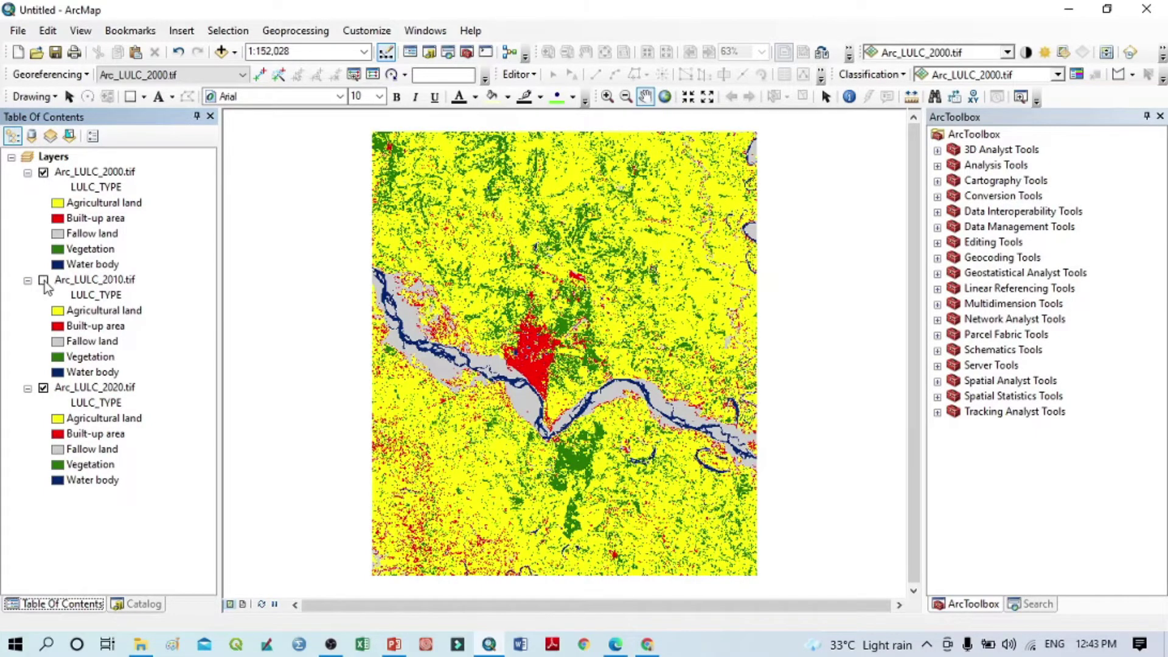
{"action": "left_click", "coordinate": [43, 173]}
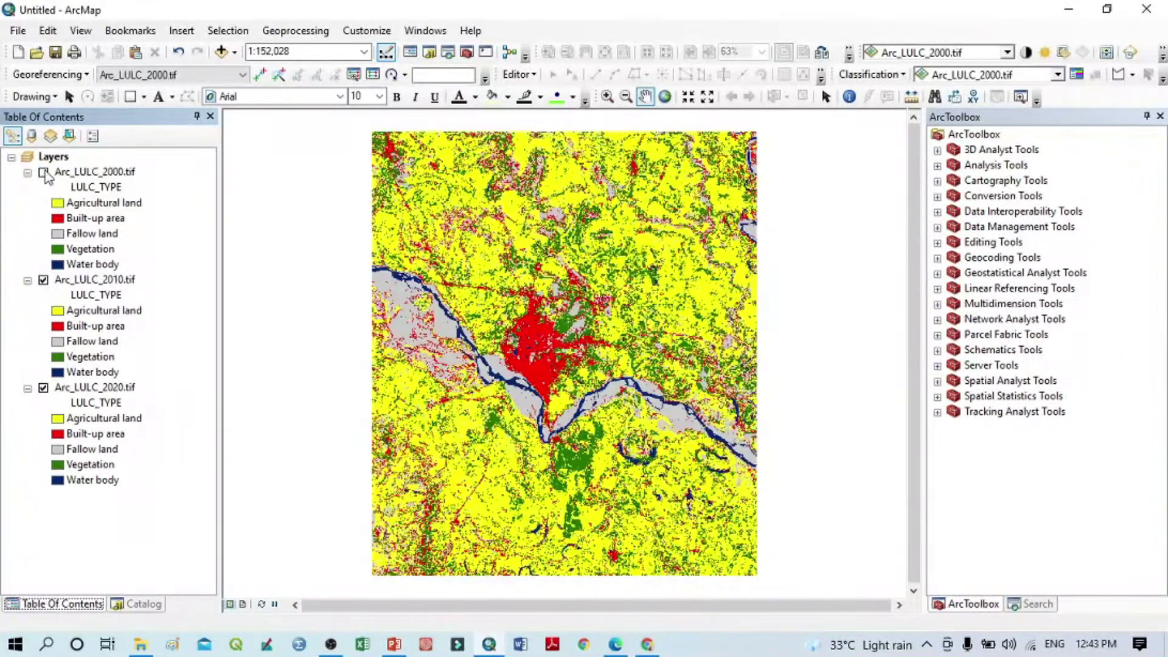
{"action": "left_click", "coordinate": [43, 281]}
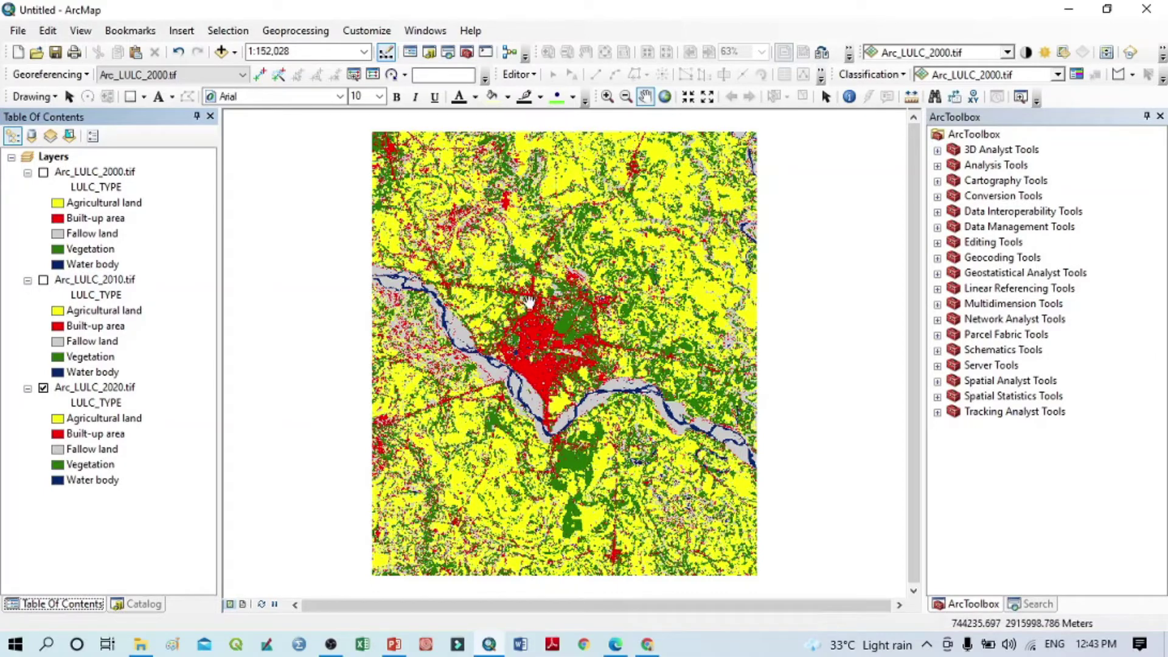
{"action": "left_click", "coordinate": [43, 281]}
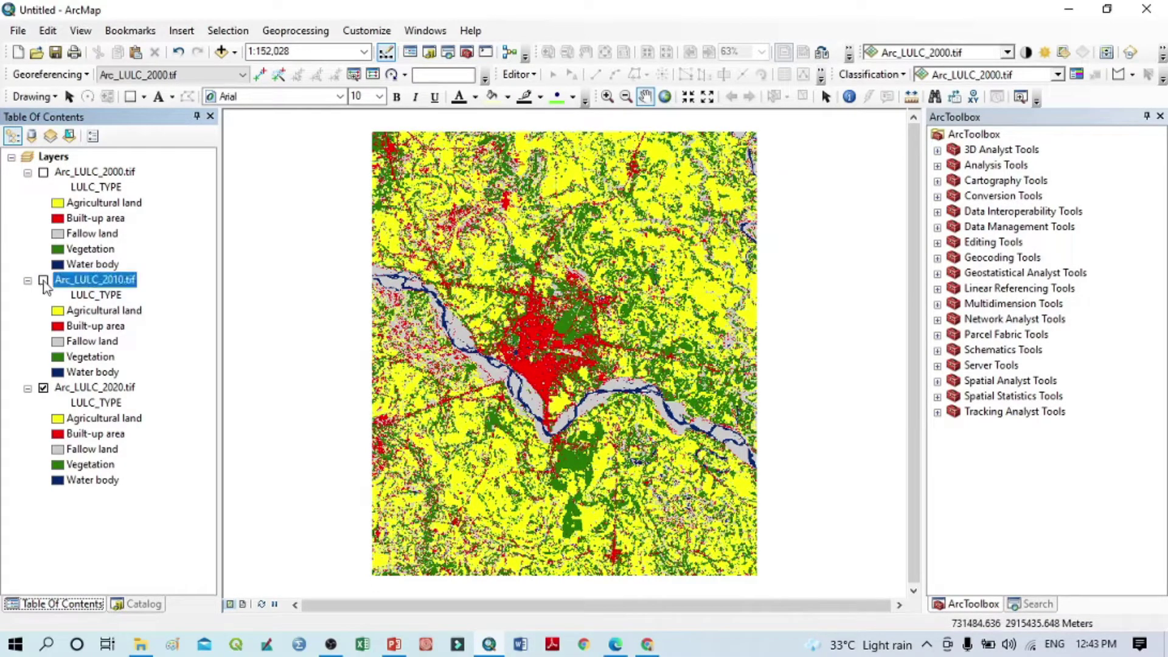
{"action": "left_click", "coordinate": [44, 173]}
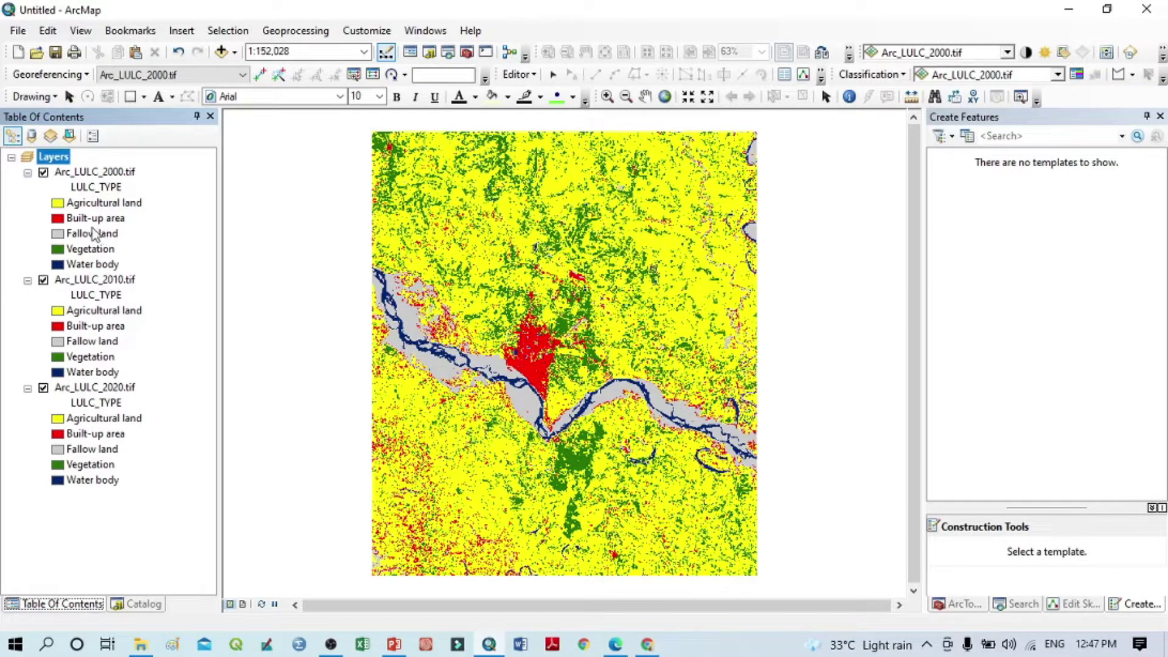
Step: In the Arc_LULC_2000.tif layer's unique values symbology, remove the Agricultural land and Fallow land classes
{"action": "left_click", "coordinate": [106, 176]}
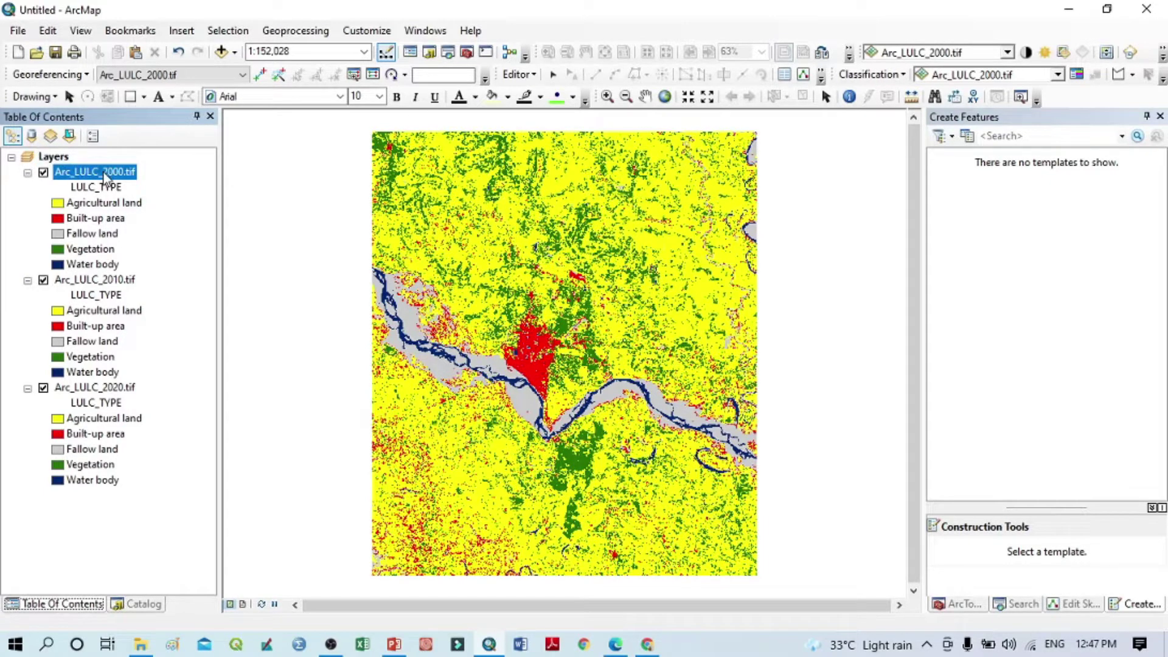
{"action": "right_click", "coordinate": [106, 176]}
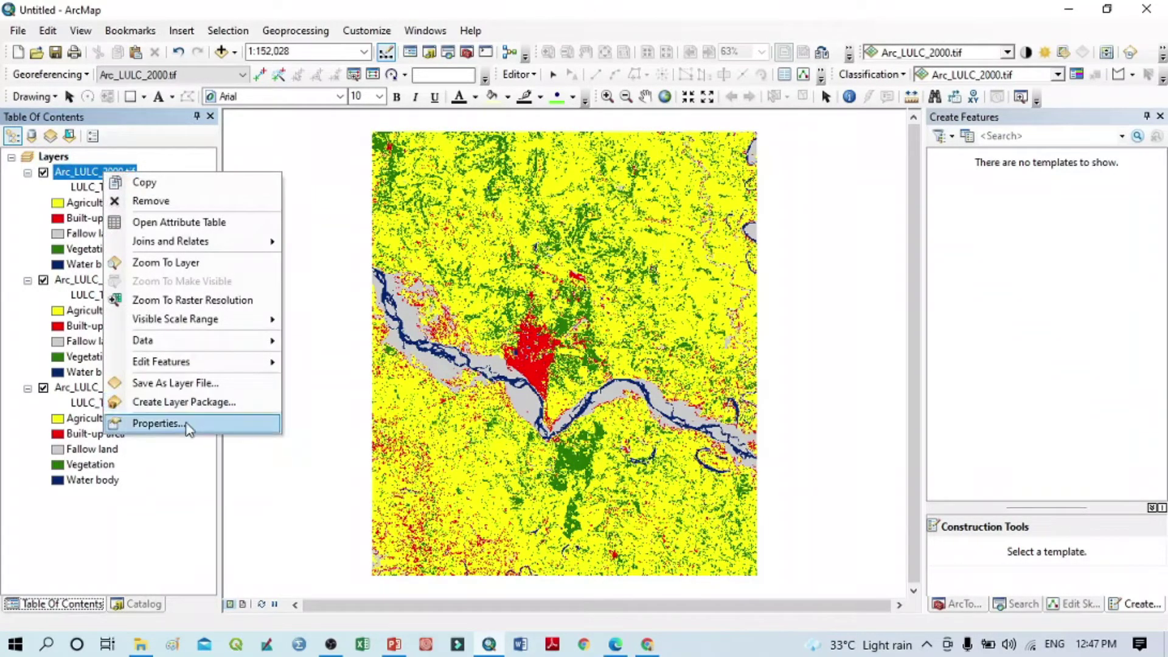
{"action": "left_click", "coordinate": [185, 421]}
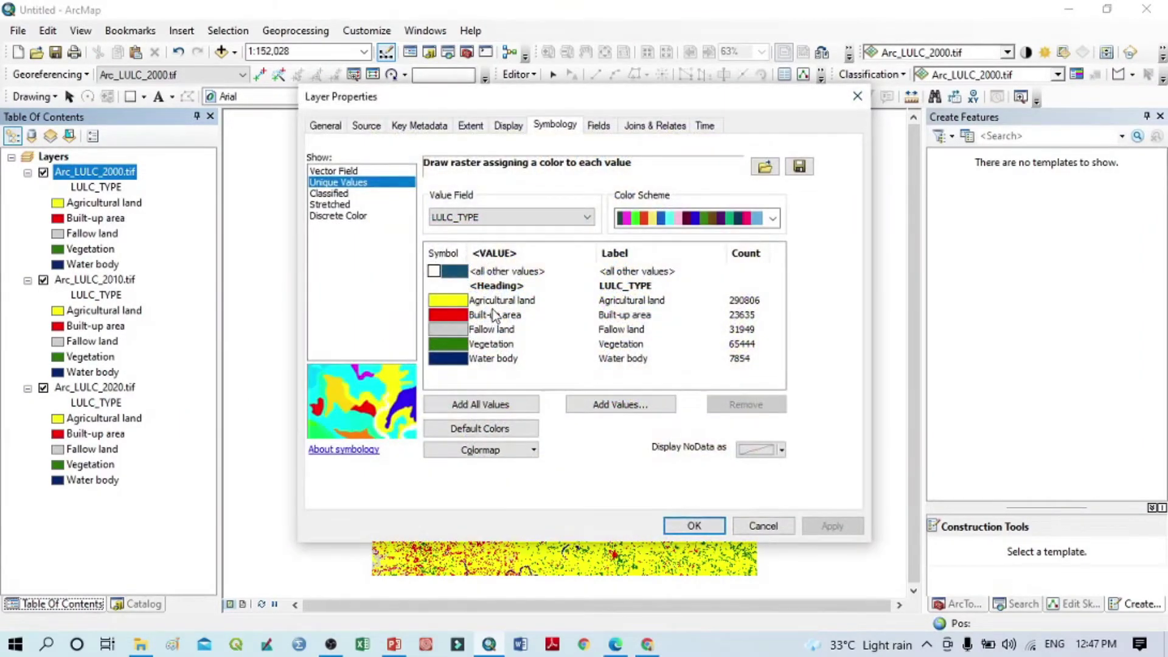
{"action": "left_click", "coordinate": [492, 304]}
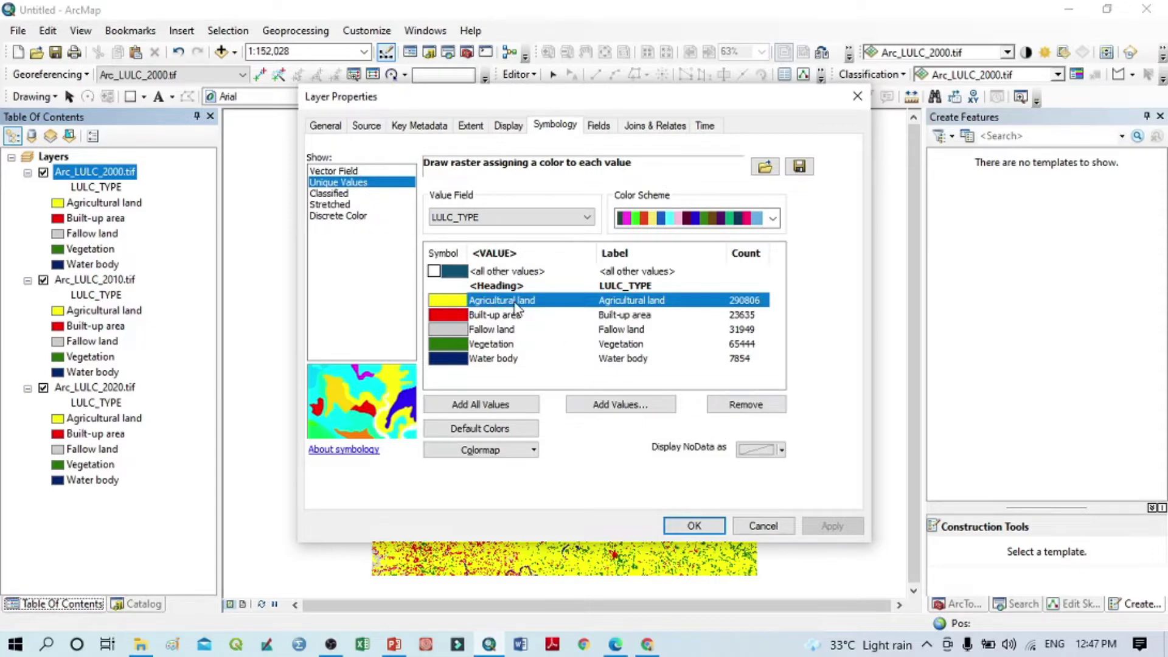
{"action": "left_click", "coordinate": [748, 410]}
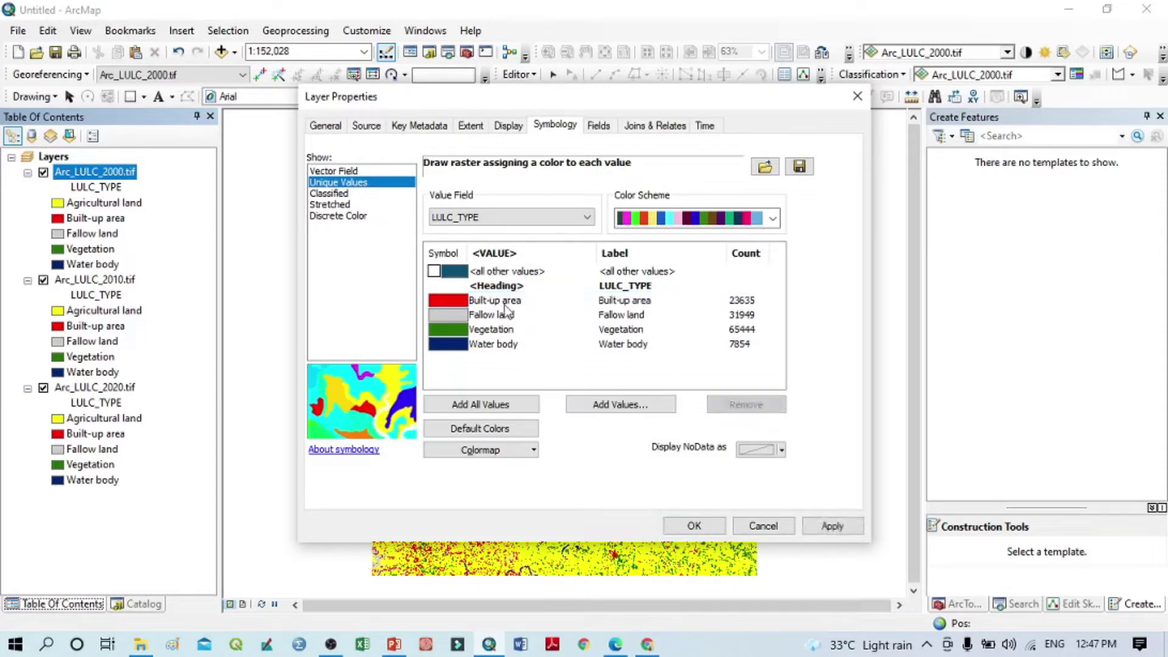
{"action": "left_click", "coordinate": [489, 319]}
{"action": "left_click", "coordinate": [749, 407]}
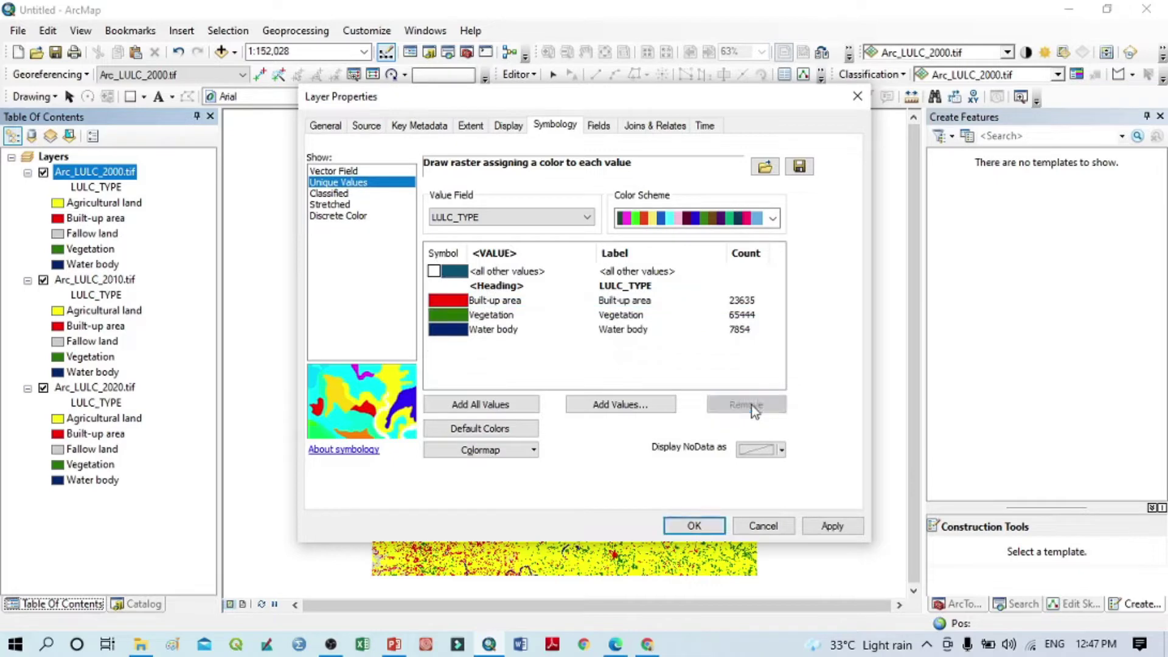
Step: Remove the Vegetation and Water body classes as well, leaving only Built-up area, and apply the symbology to the Arc_LULC_2000.tif layer
{"action": "left_click", "coordinate": [502, 323]}
{"action": "left_click", "coordinate": [748, 412]}
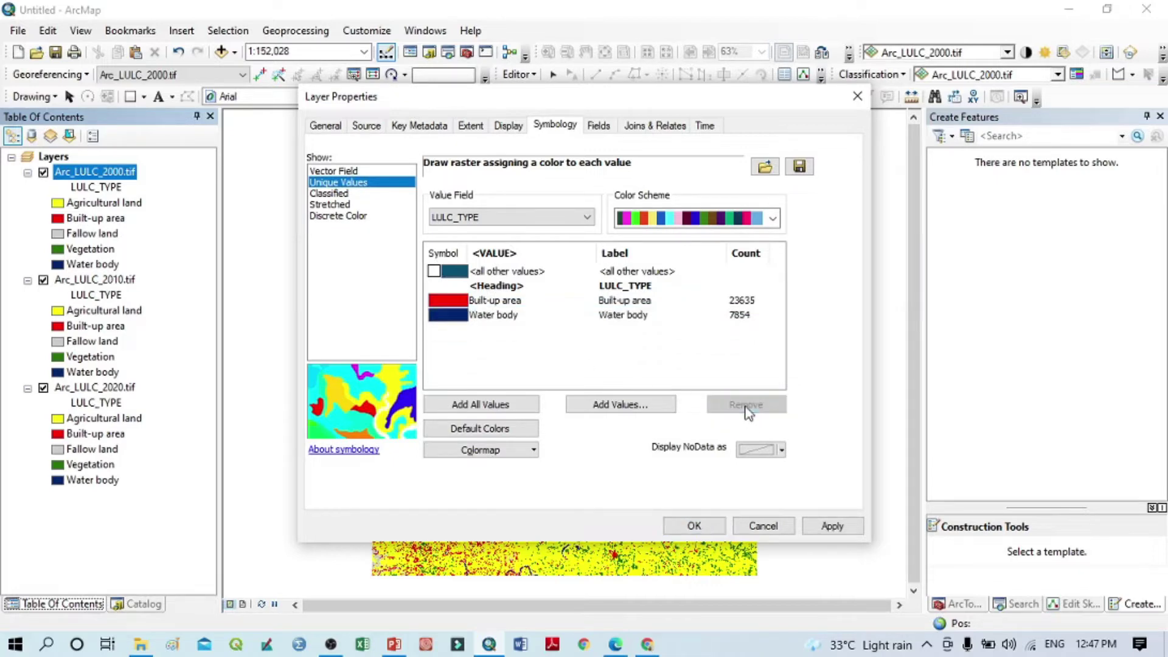
{"action": "left_click", "coordinate": [502, 316]}
{"action": "left_click", "coordinate": [748, 408]}
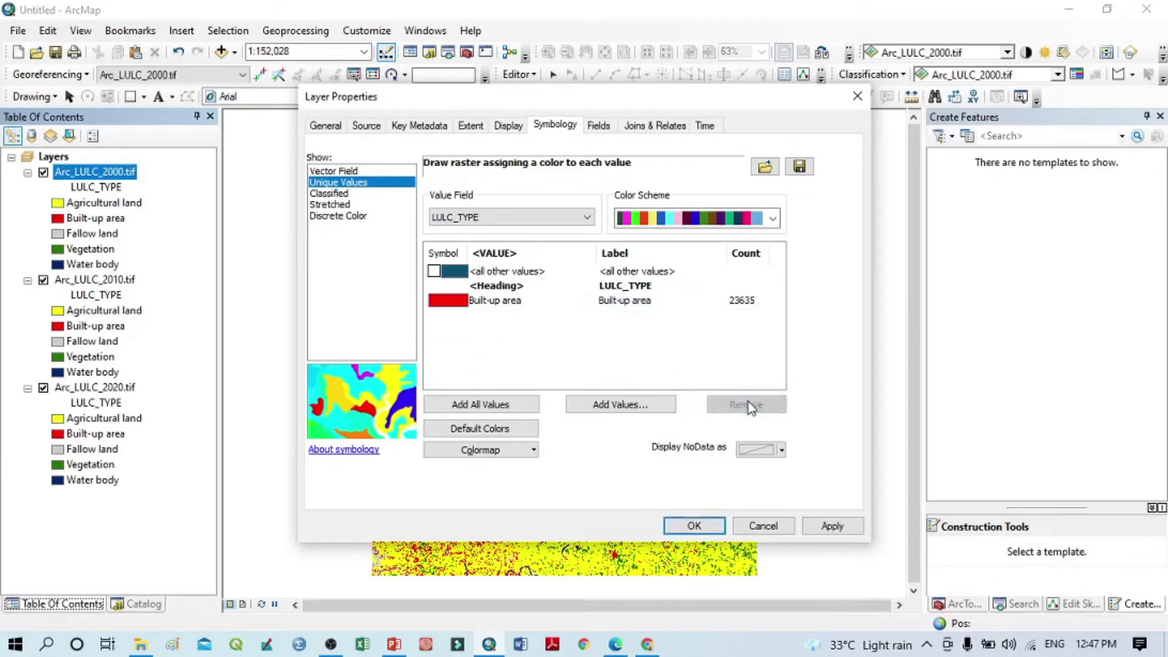
{"action": "left_click", "coordinate": [834, 527]}
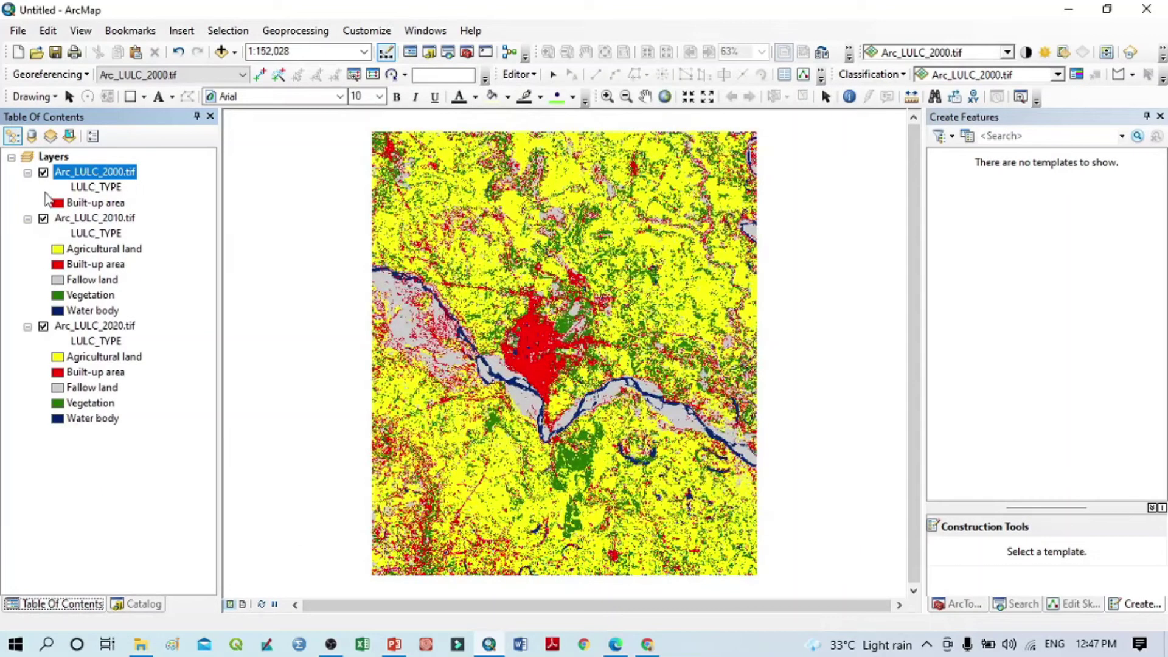
Step: Hide the 2010 and 2020 layers to view the 2000 built-up area alone, and show the 2010 layer again
{"action": "left_click", "coordinate": [43, 218]}
{"action": "left_click", "coordinate": [43, 326]}
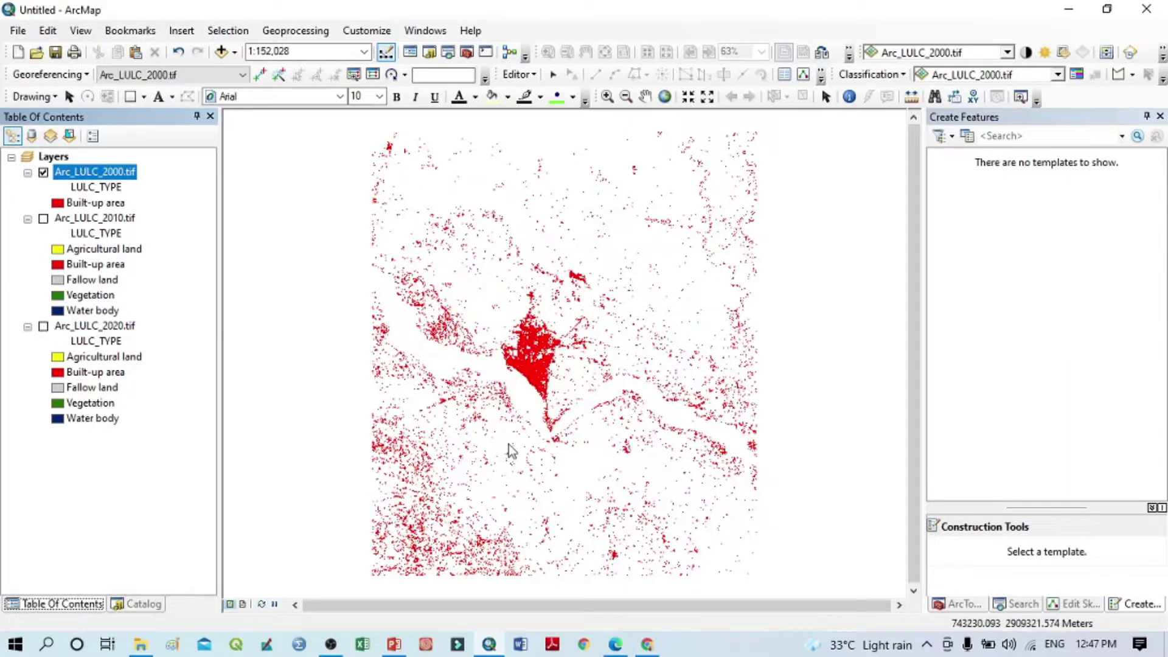
{"action": "left_click", "coordinate": [43, 217]}
Step: In the Arc_LULC_2010.tif layer's unique values symbology, remove the Agricultural land and Fallow land classes
{"action": "left_click", "coordinate": [82, 220]}
{"action": "right_click", "coordinate": [82, 220]}
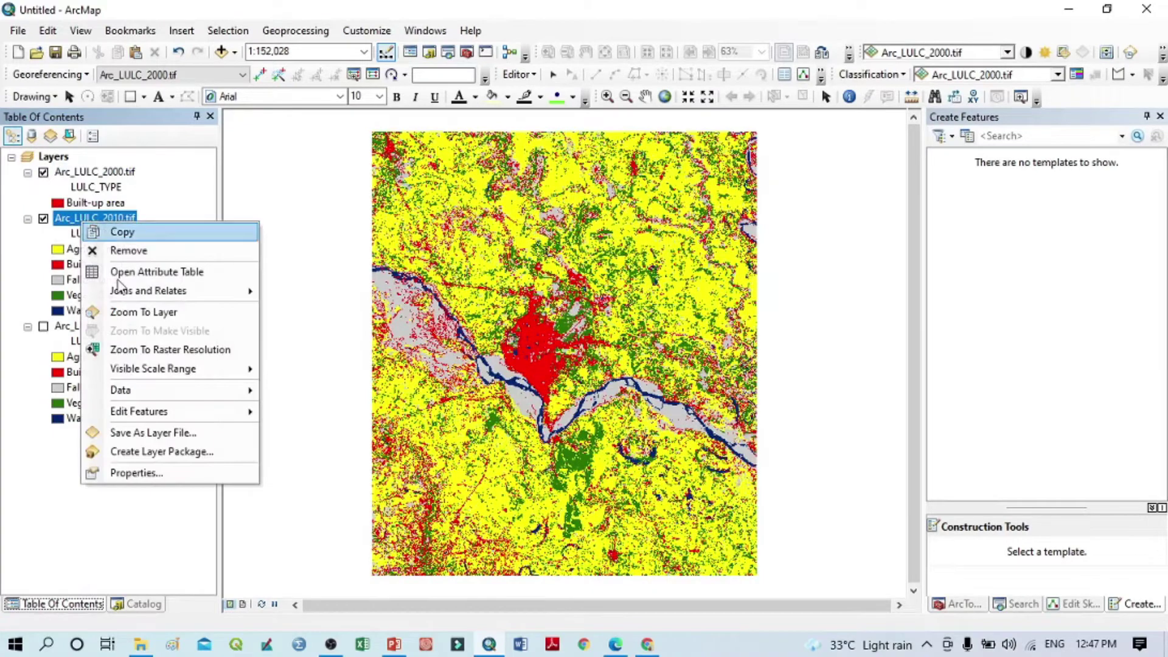
{"action": "left_click", "coordinate": [134, 472]}
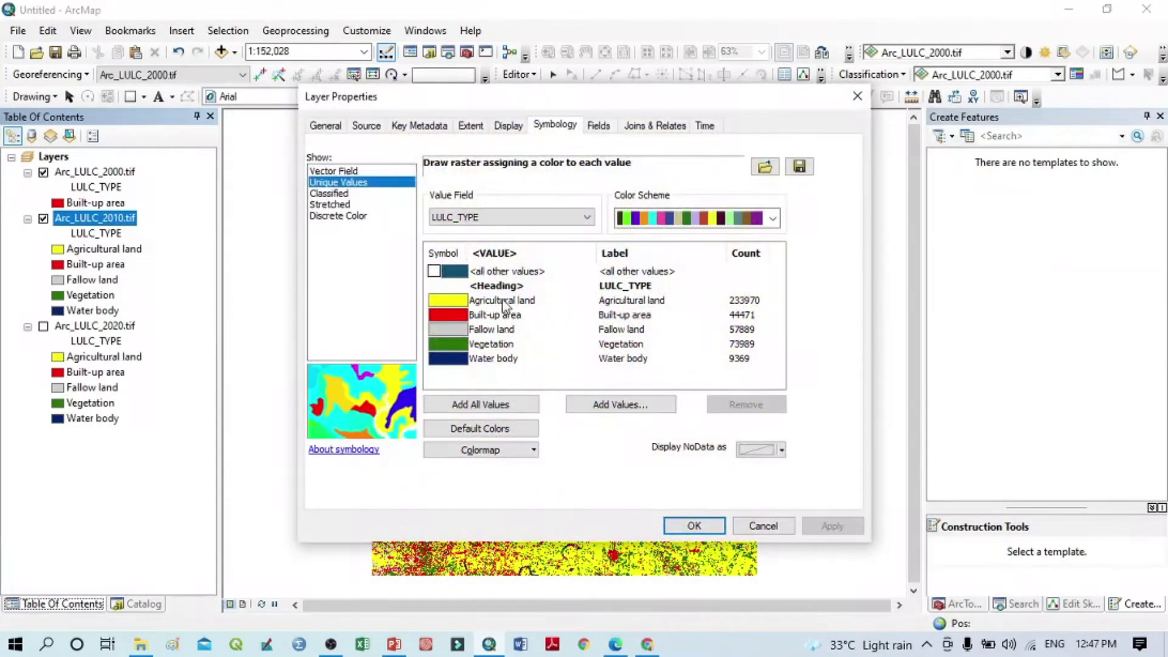
{"action": "left_click", "coordinate": [503, 301]}
{"action": "left_click", "coordinate": [749, 406]}
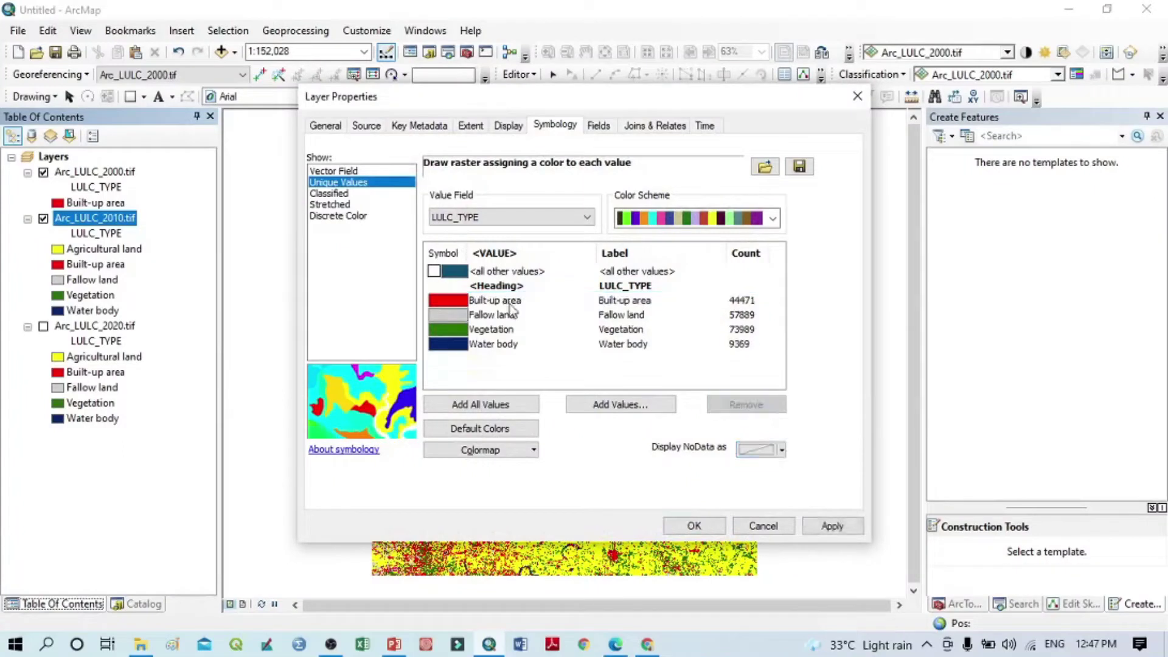
{"action": "left_click", "coordinate": [747, 405]}
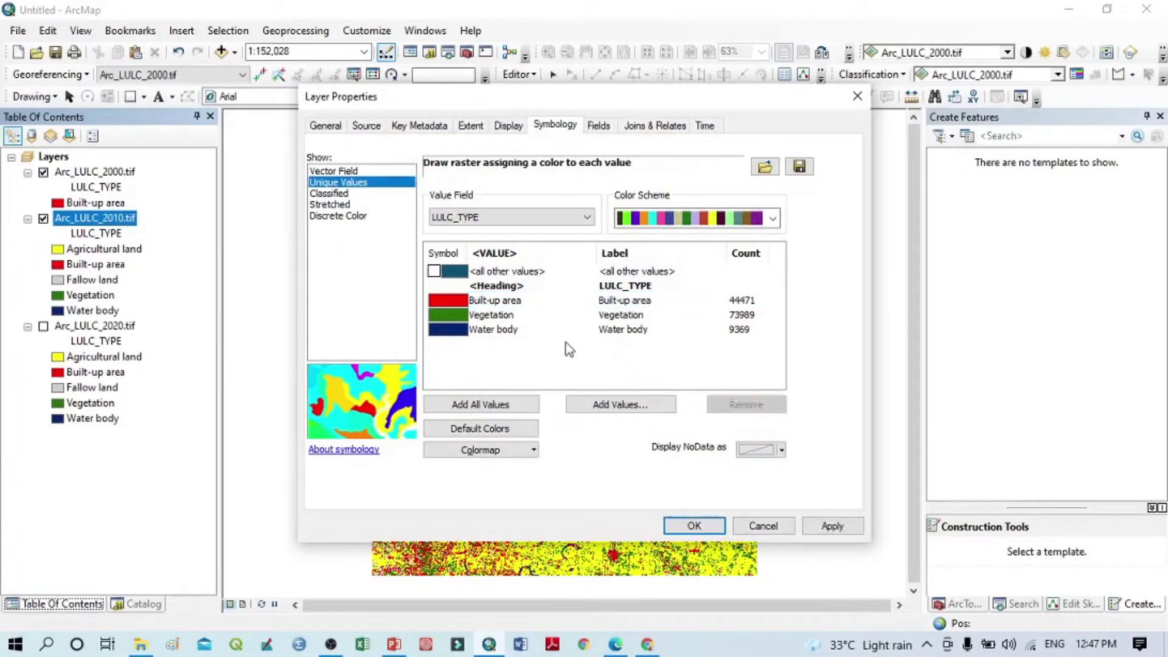
Step: Remove the Vegetation and Water body classes together and apply the Built-up-only symbology to the Arc_LULC_2010.tif layer
{"action": "left_click", "coordinate": [491, 331]}
{"action": "left_click", "coordinate": [488, 317], "text": "ctrl"}
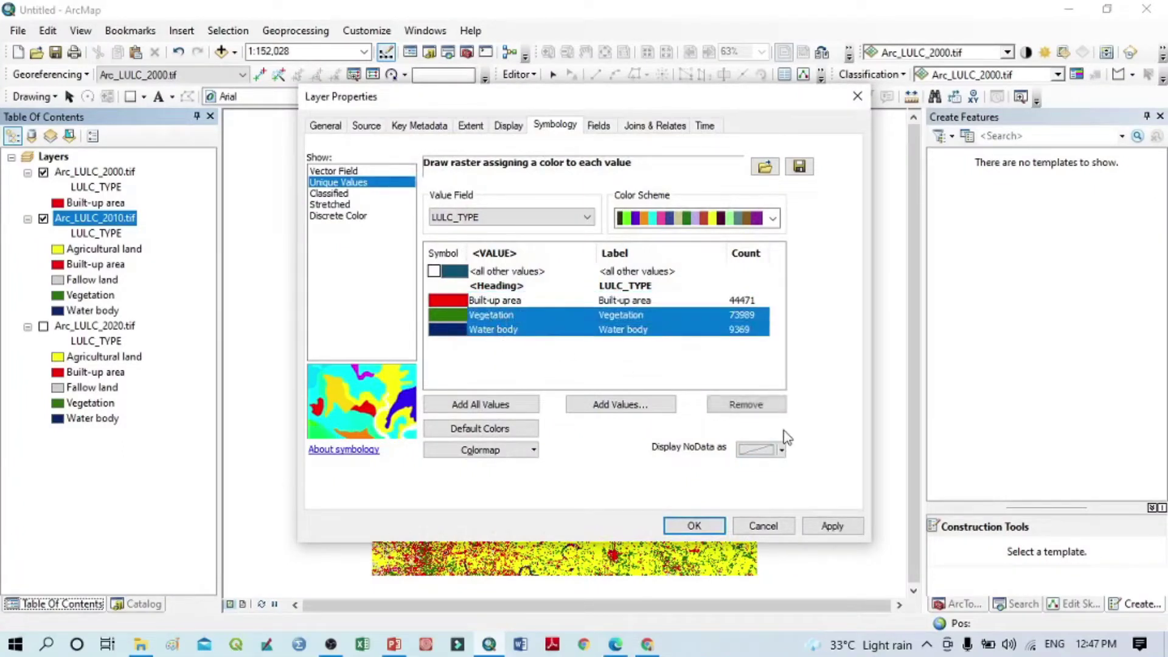
{"action": "left_click", "coordinate": [757, 412]}
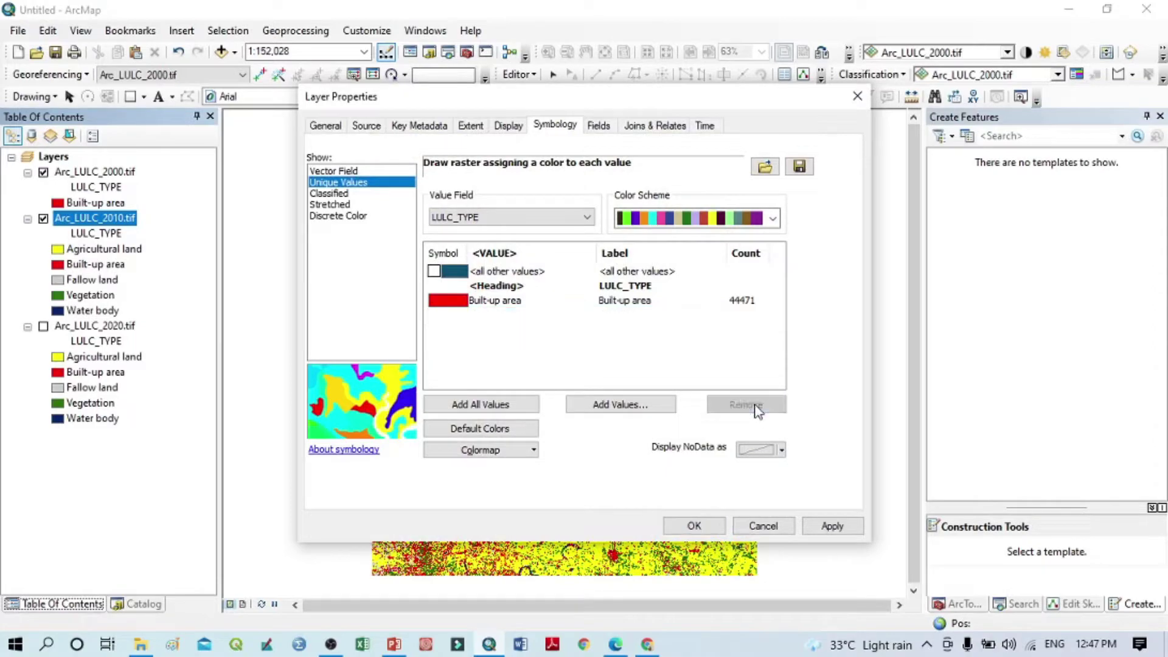
{"action": "left_click", "coordinate": [832, 526]}
{"action": "left_click", "coordinate": [694, 525]}
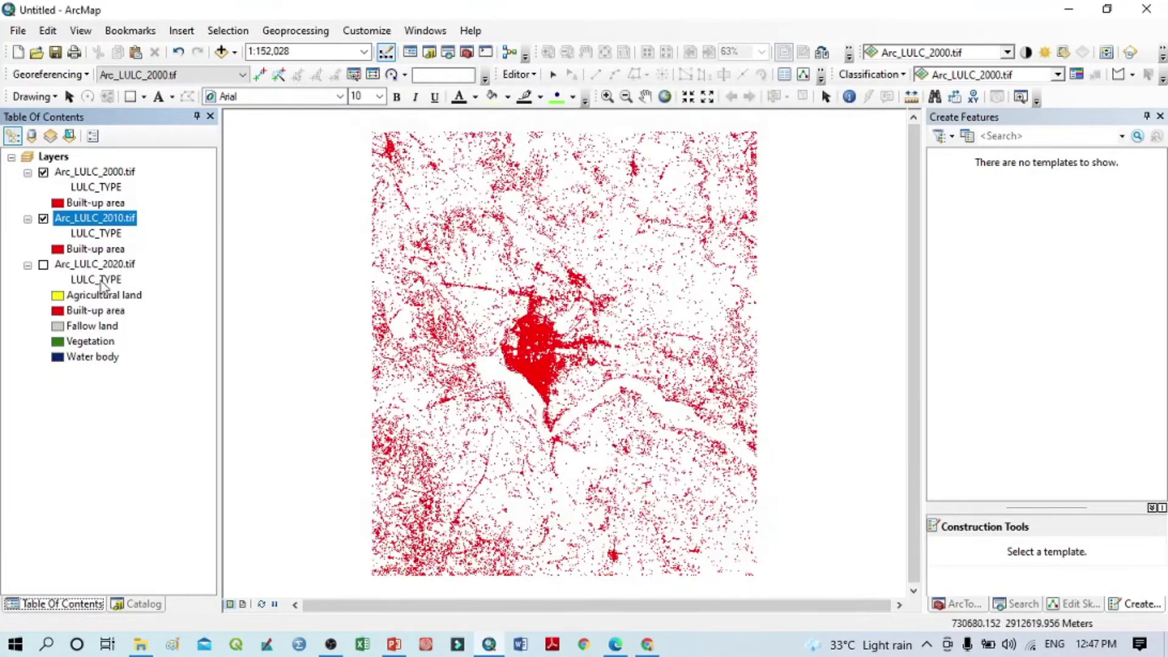
Step: Show the Arc_LULC_2020.tif layer, remove every class except Built-up area from its symbology, and apply the change
{"action": "right_click", "coordinate": [80, 265]}
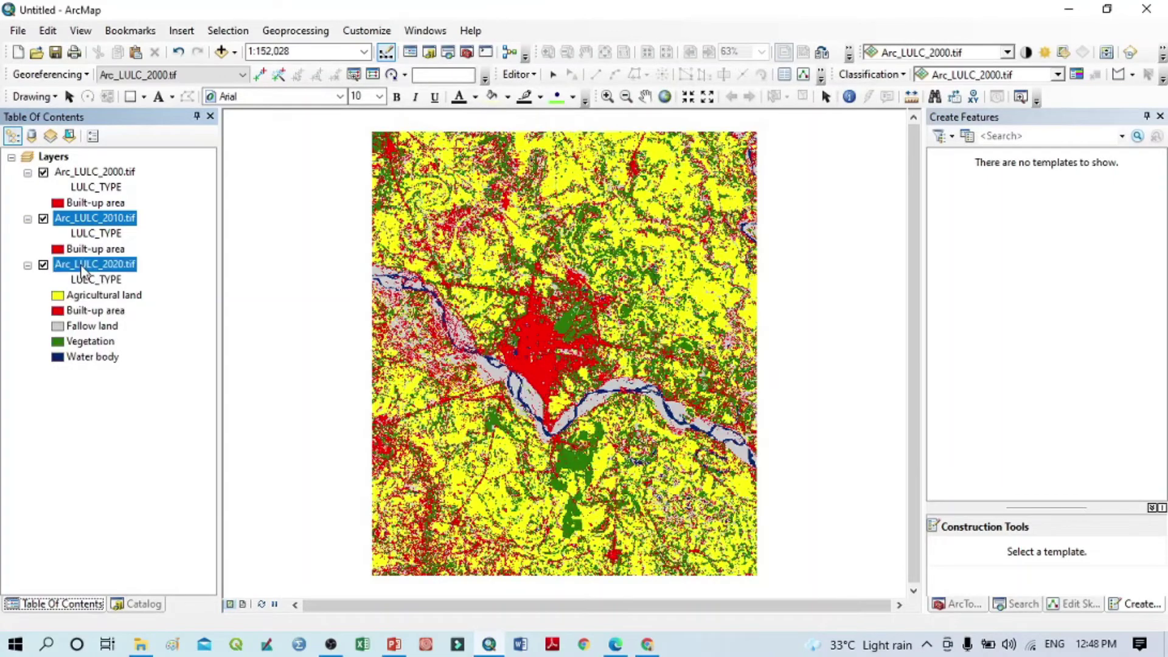
{"action": "left_click", "coordinate": [173, 516]}
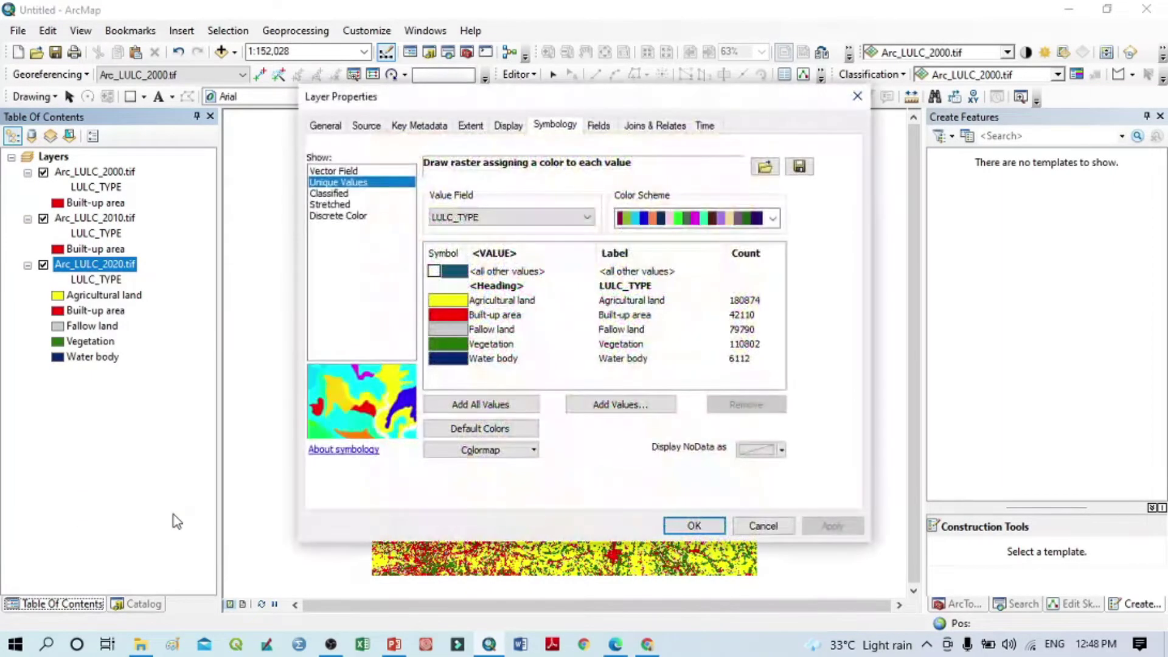
{"action": "left_click", "coordinate": [473, 300]}
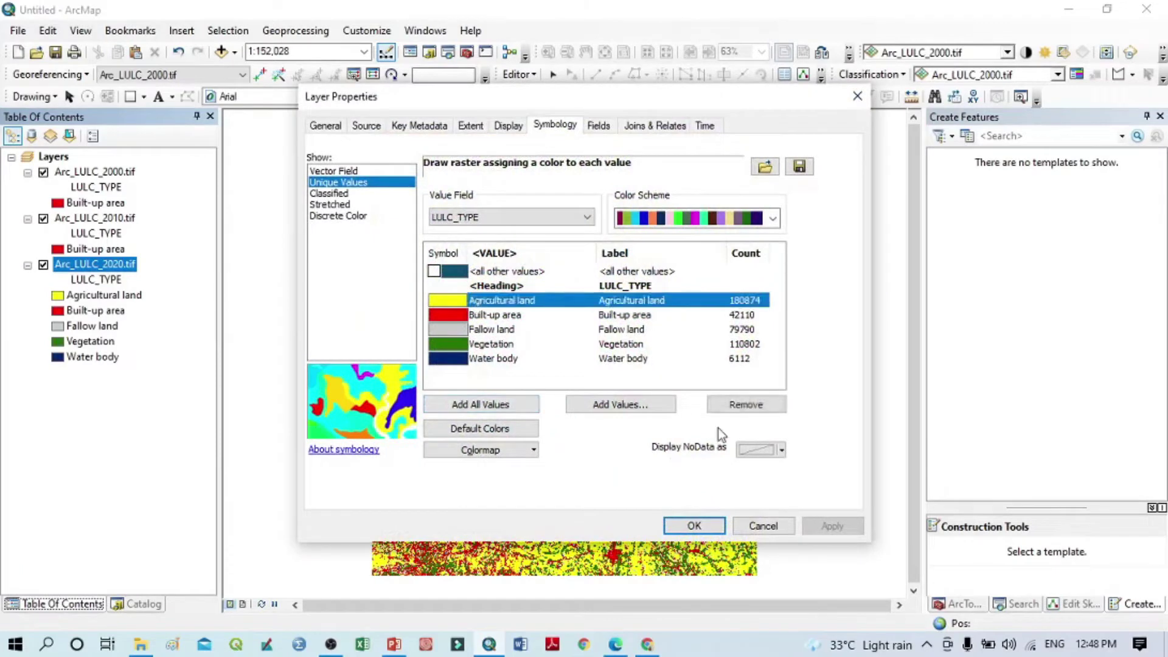
{"action": "left_click", "coordinate": [749, 404]}
{"action": "left_click_drag", "start_coordinate": [448, 345], "coordinate": [447, 316]}
{"action": "left_click", "coordinate": [715, 412]}
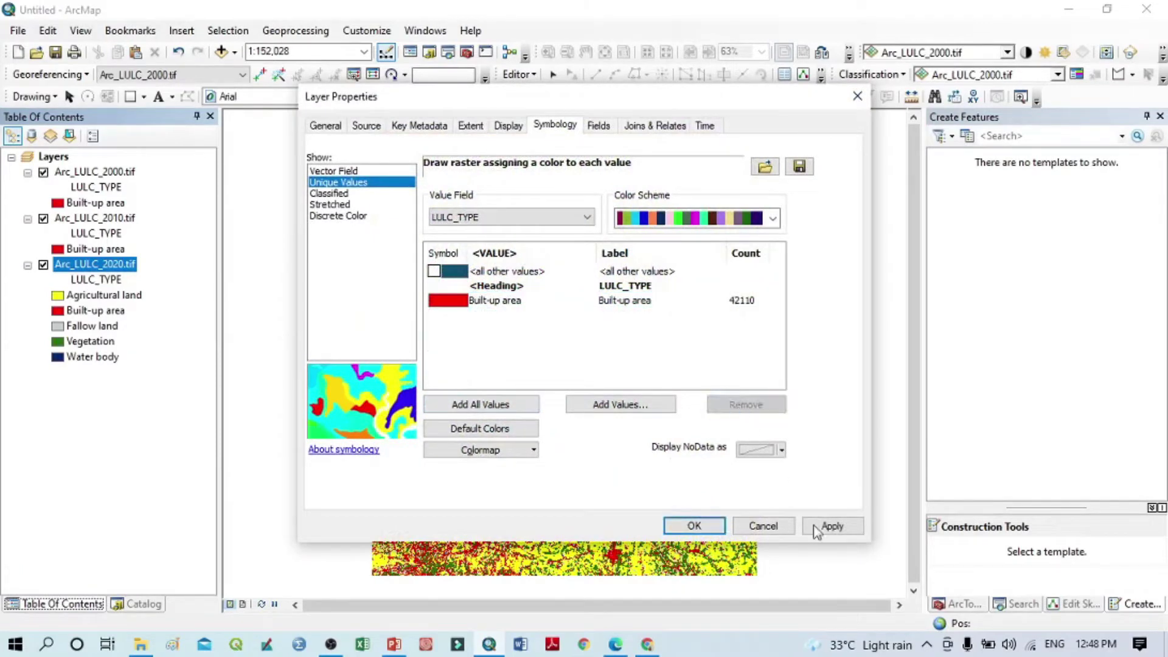
{"action": "left_click", "coordinate": [832, 526]}
{"action": "left_click", "coordinate": [717, 526]}
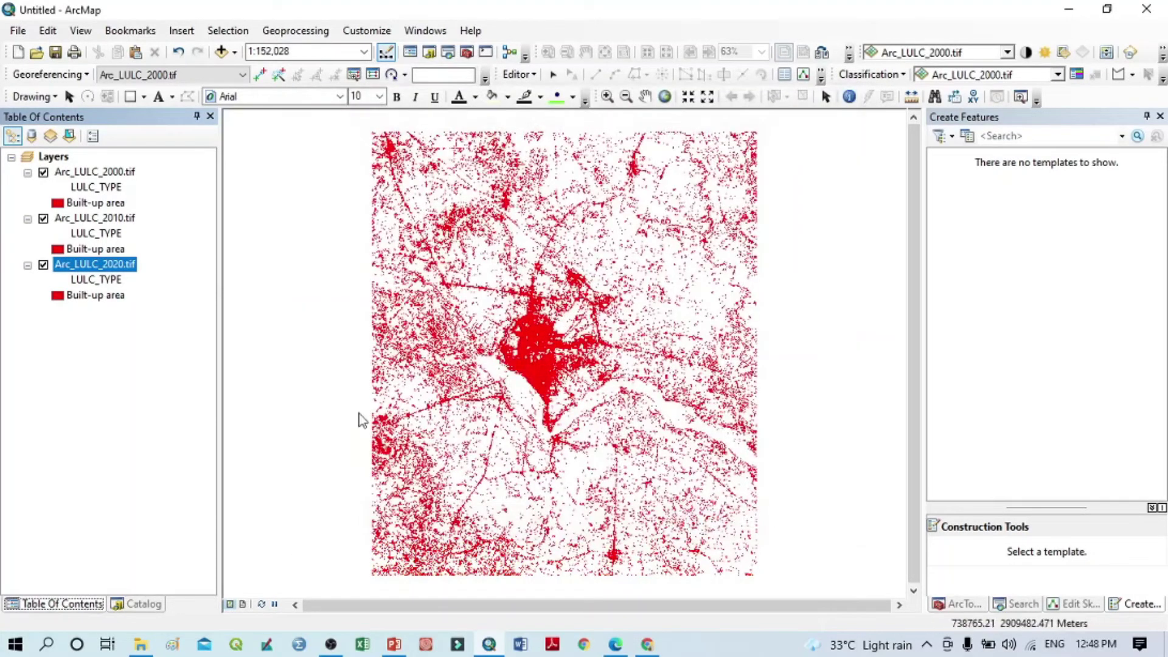
Step: Hide the Arc_LULC_2000.tif and Arc_LULC_2010.tif layers to view the 2020 built-up area alone, and show both again
{"action": "left_click", "coordinate": [43, 173]}
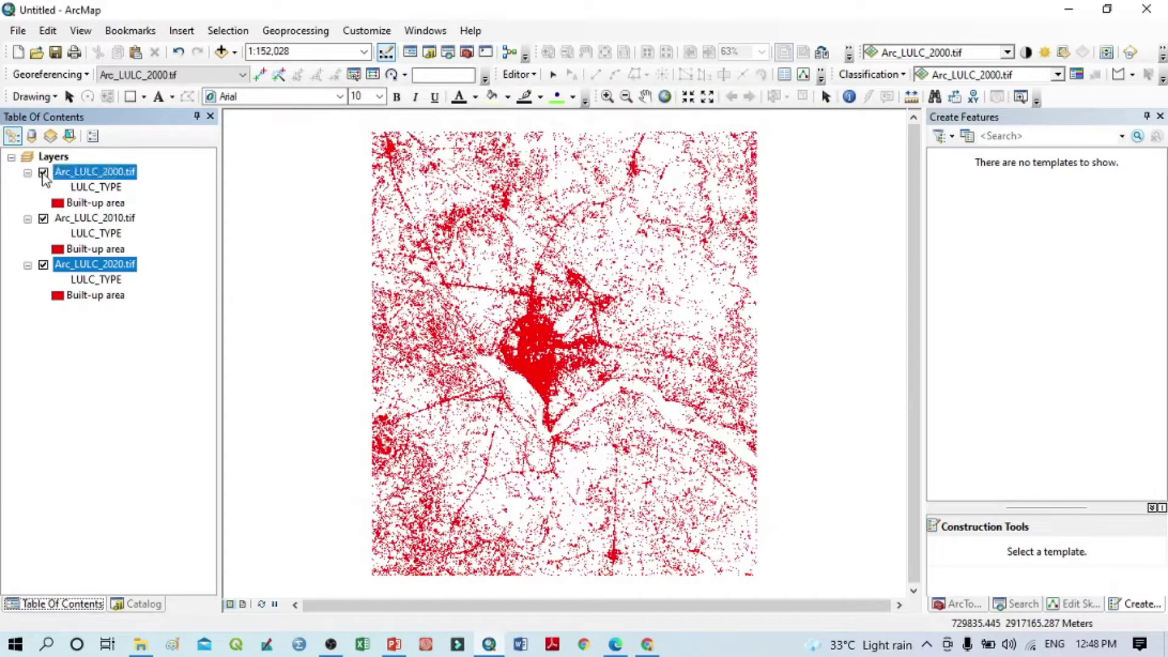
{"action": "left_click", "coordinate": [43, 218]}
{"action": "left_click", "coordinate": [44, 219]}
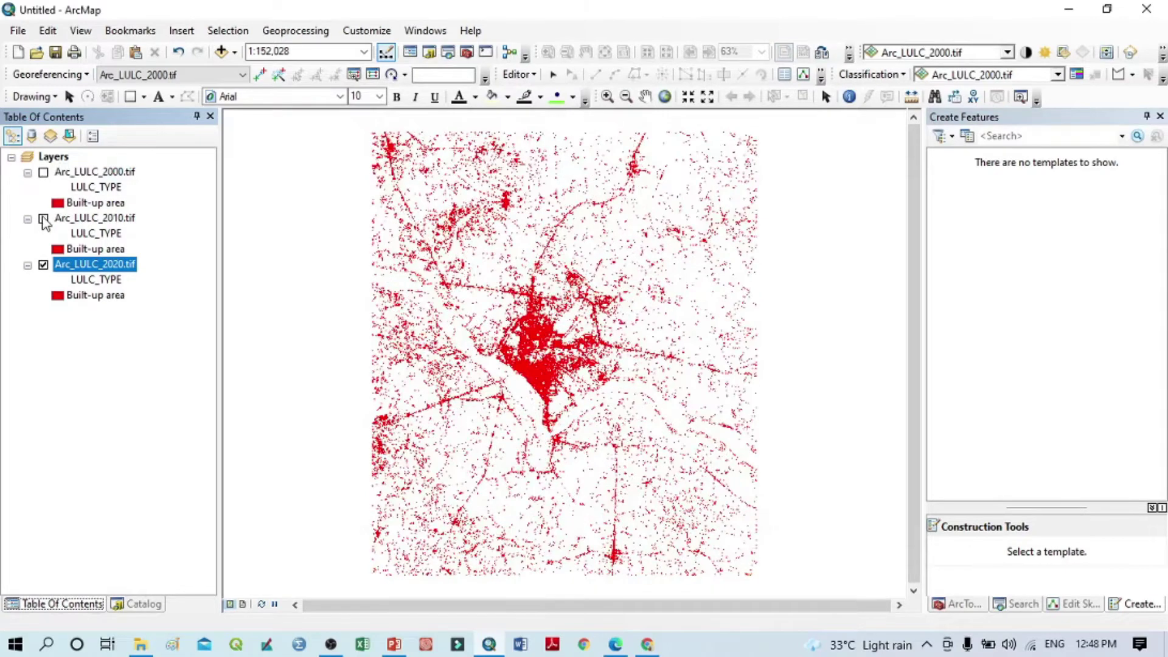
{"action": "left_click", "coordinate": [43, 173]}
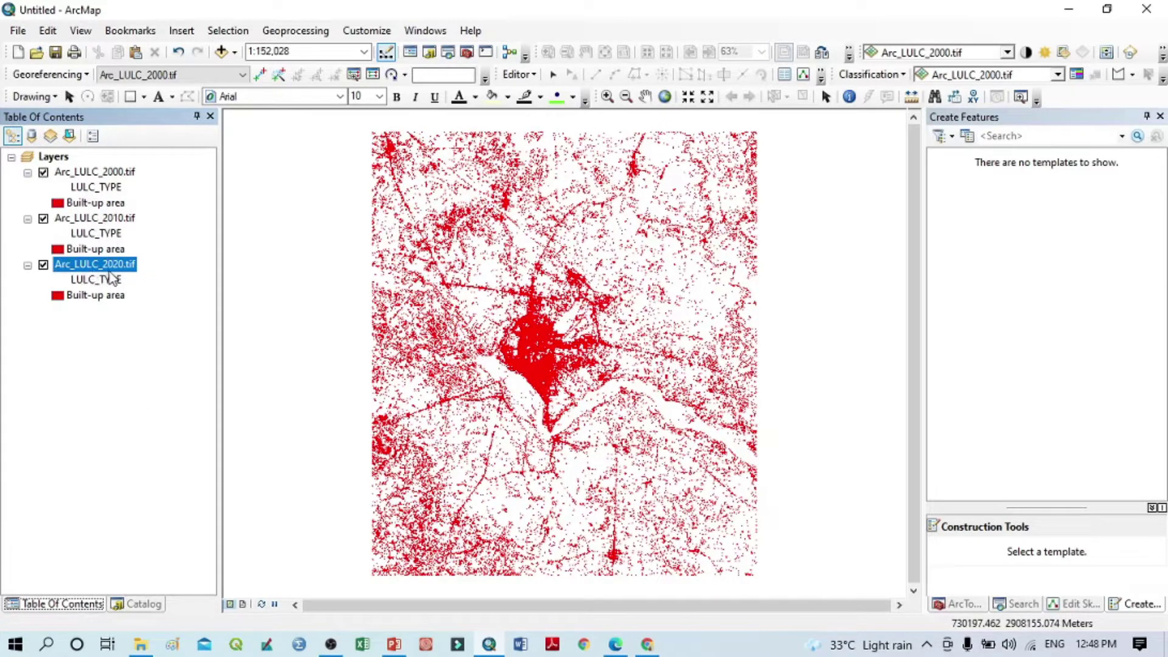
Step: Change the Built-up area color of the Arc_LULC_2000.tif layer to yellow (RGB 255, 255, 0)
{"action": "left_click", "coordinate": [97, 172]}
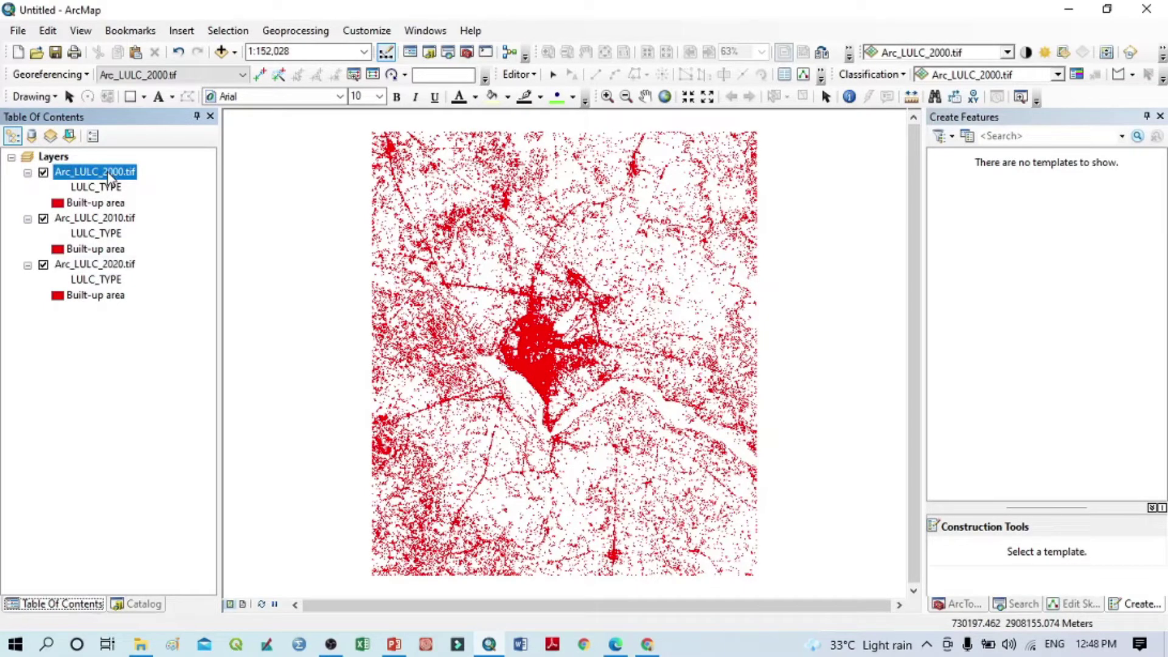
{"action": "right_click", "coordinate": [107, 173]}
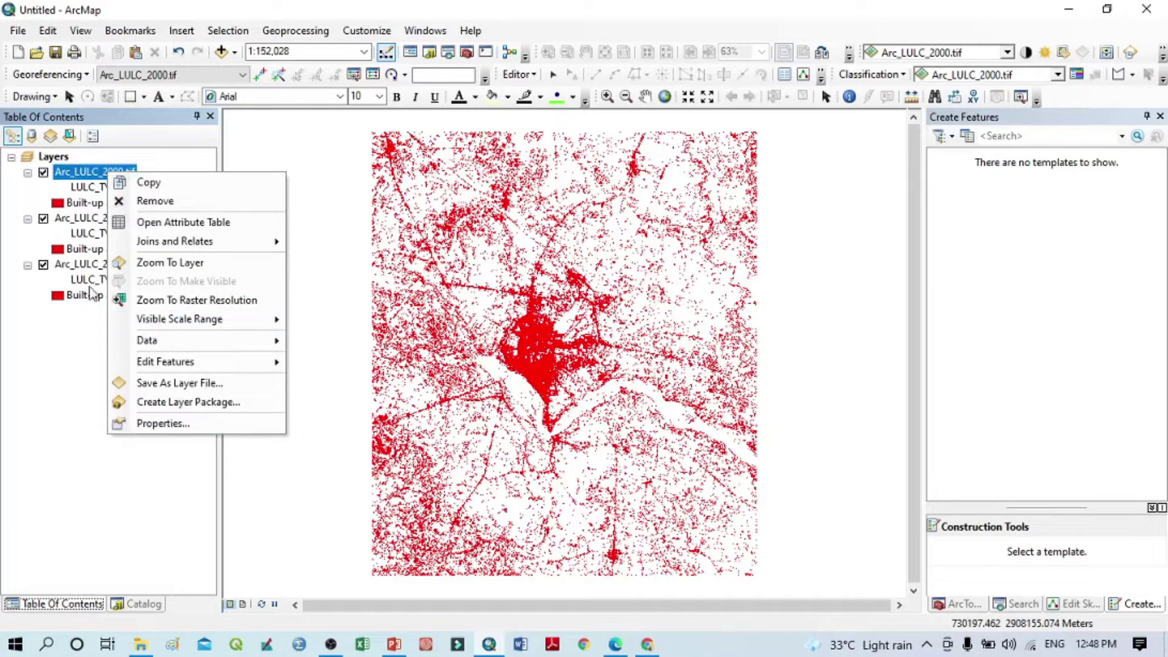
{"action": "left_click", "coordinate": [58, 206]}
{"action": "double_click", "coordinate": [56, 206]}
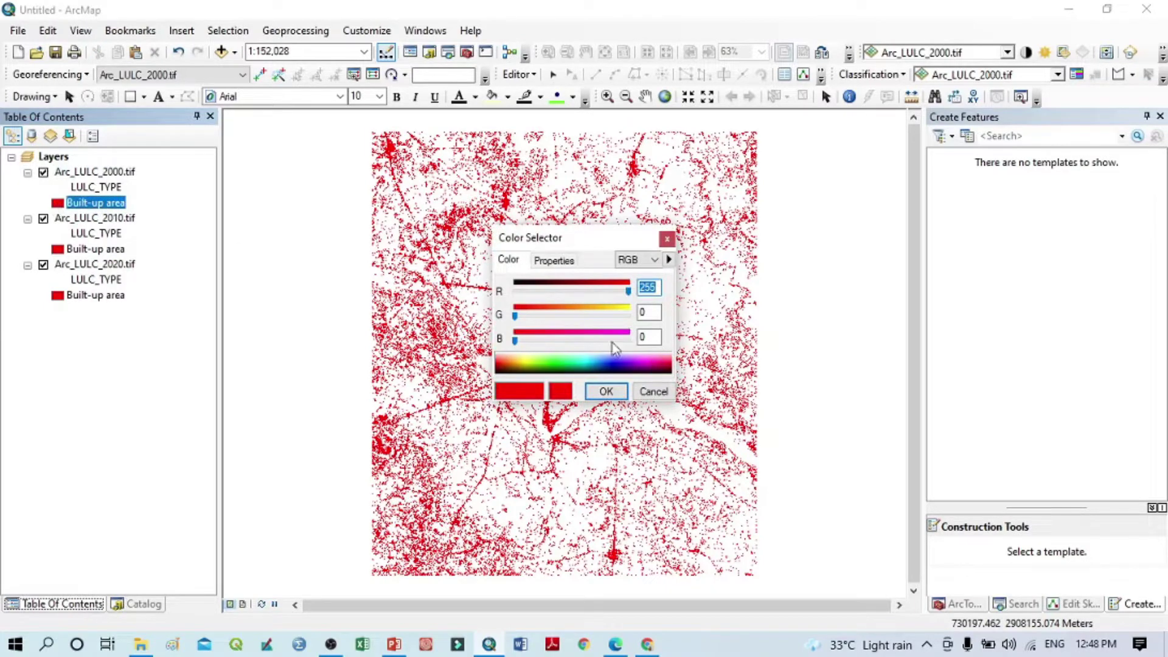
{"action": "left_click", "coordinate": [627, 312]}
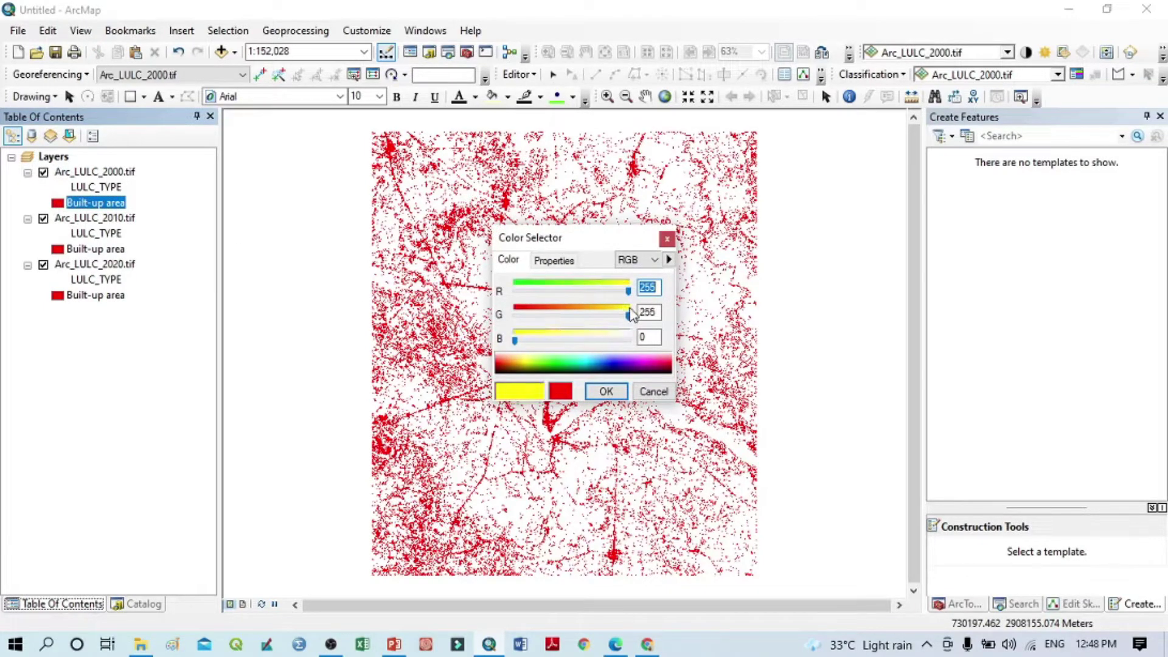
{"action": "left_click", "coordinate": [604, 392]}
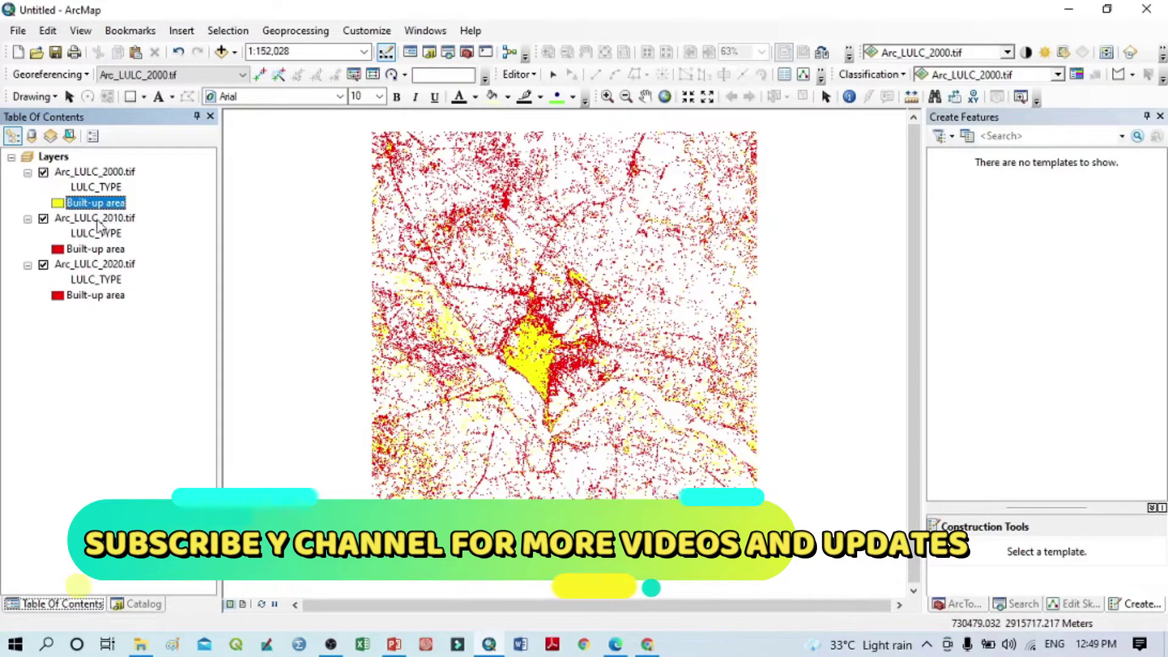
Step: Try magenta (RGB 255, 0, 255) as the Built-up area color of the Arc_LULC_2010.tif layer
{"action": "left_click", "coordinate": [97, 219]}
{"action": "right_click", "coordinate": [99, 219]}
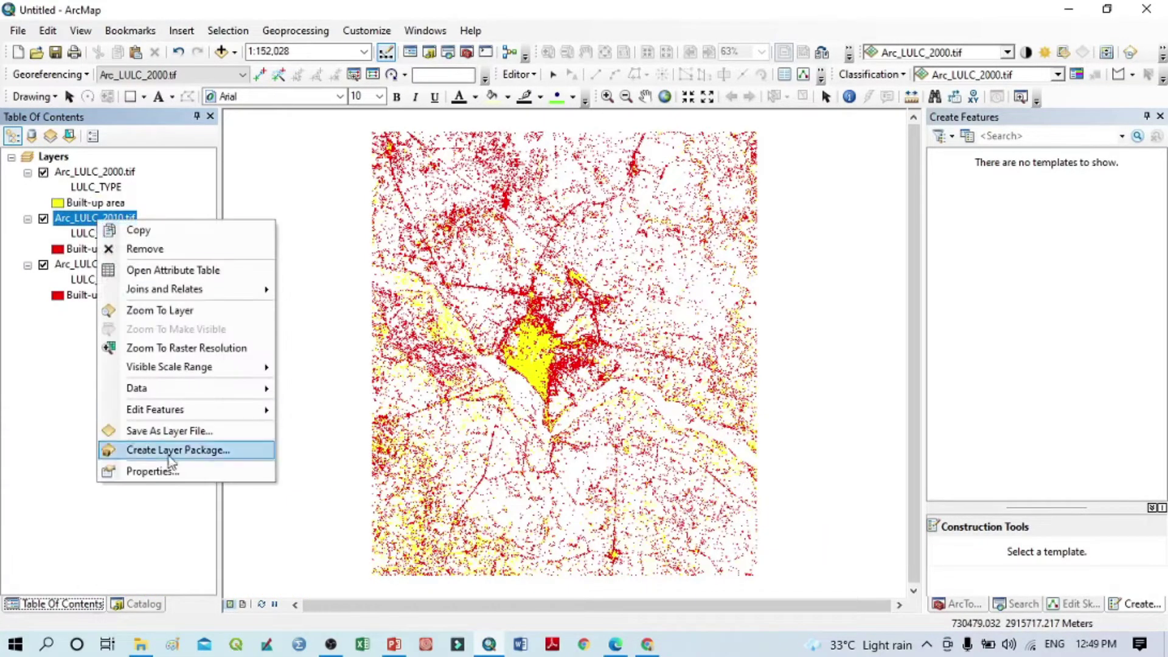
{"action": "double_click", "coordinate": [57, 249]}
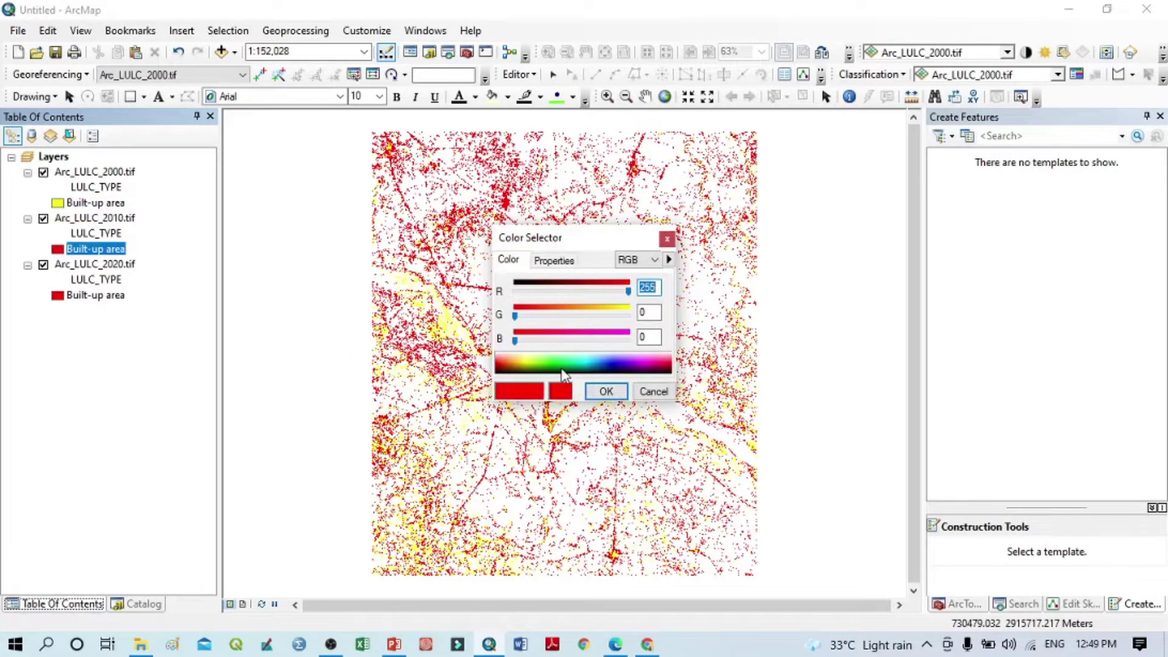
{"action": "left_click", "coordinate": [629, 339]}
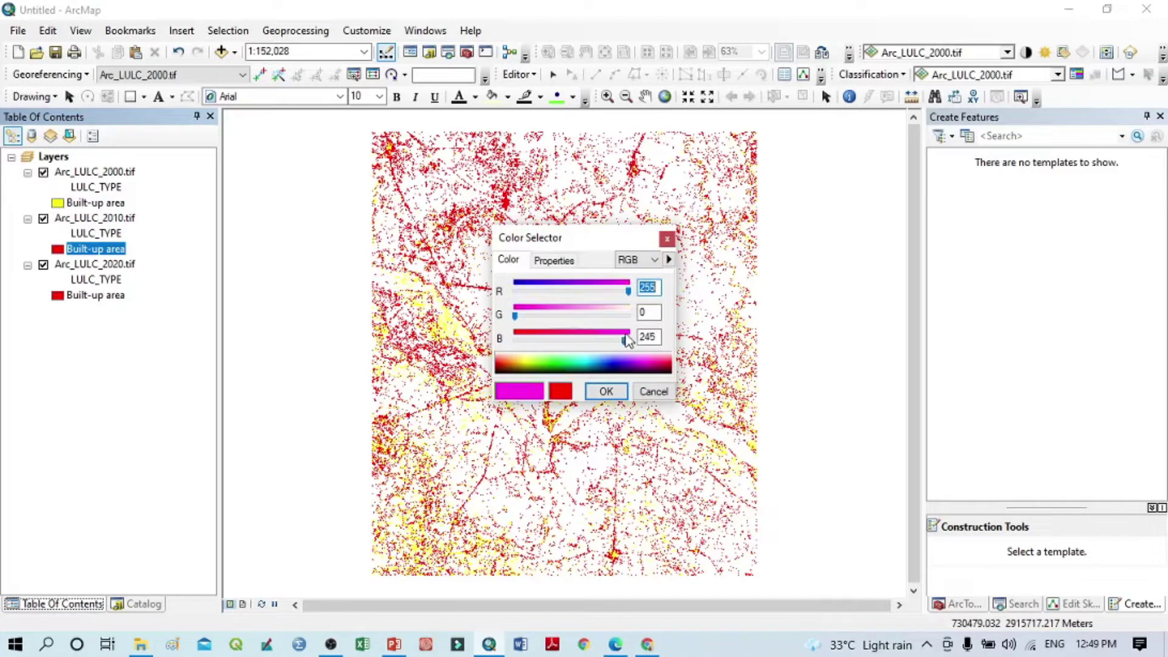
{"action": "left_click", "coordinate": [596, 392]}
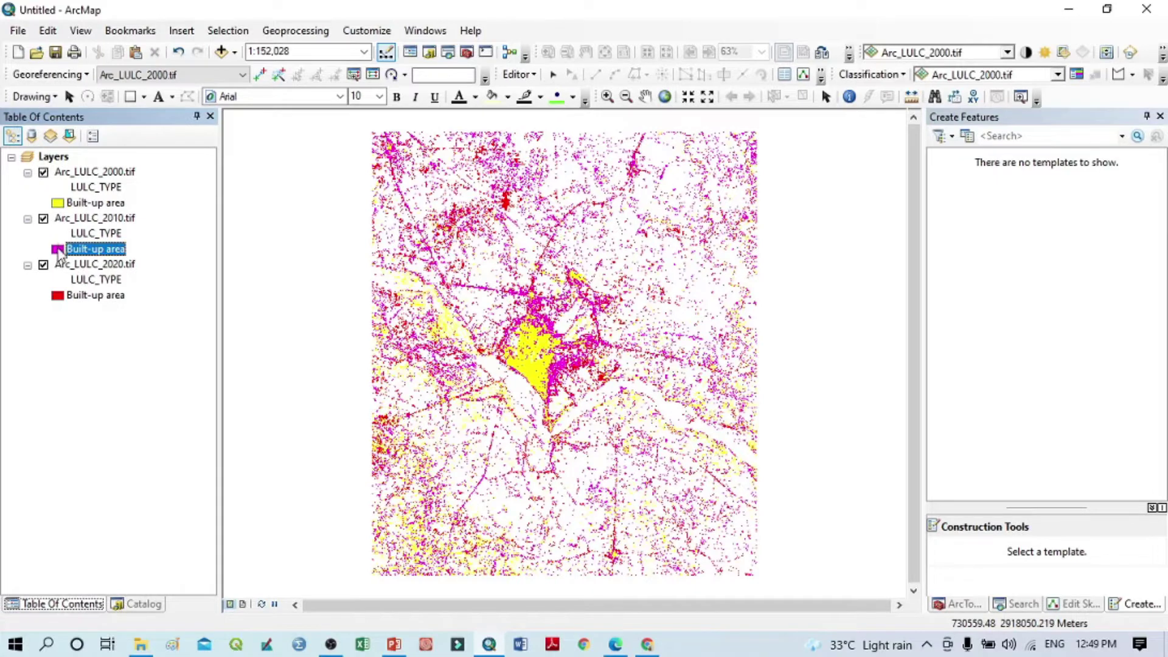
Step: Set the Arc_LULC_2010.tif layer's Built-up area color back to red
{"action": "double_click", "coordinate": [57, 250]}
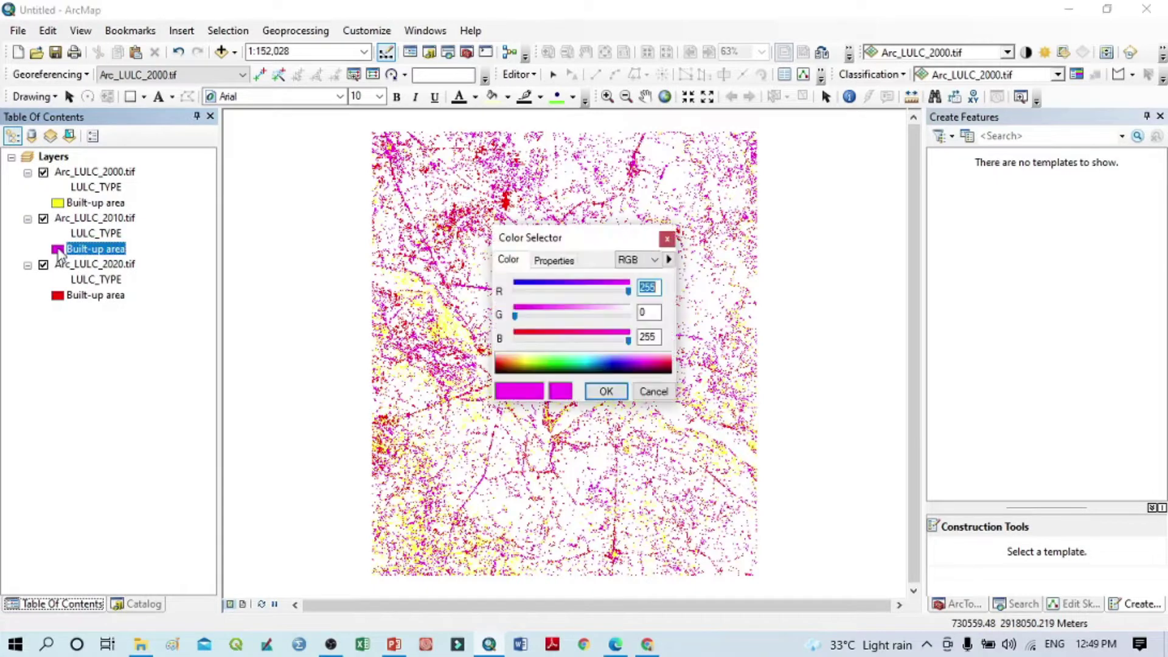
{"action": "left_click", "coordinate": [518, 332]}
{"action": "left_click", "coordinate": [606, 391]}
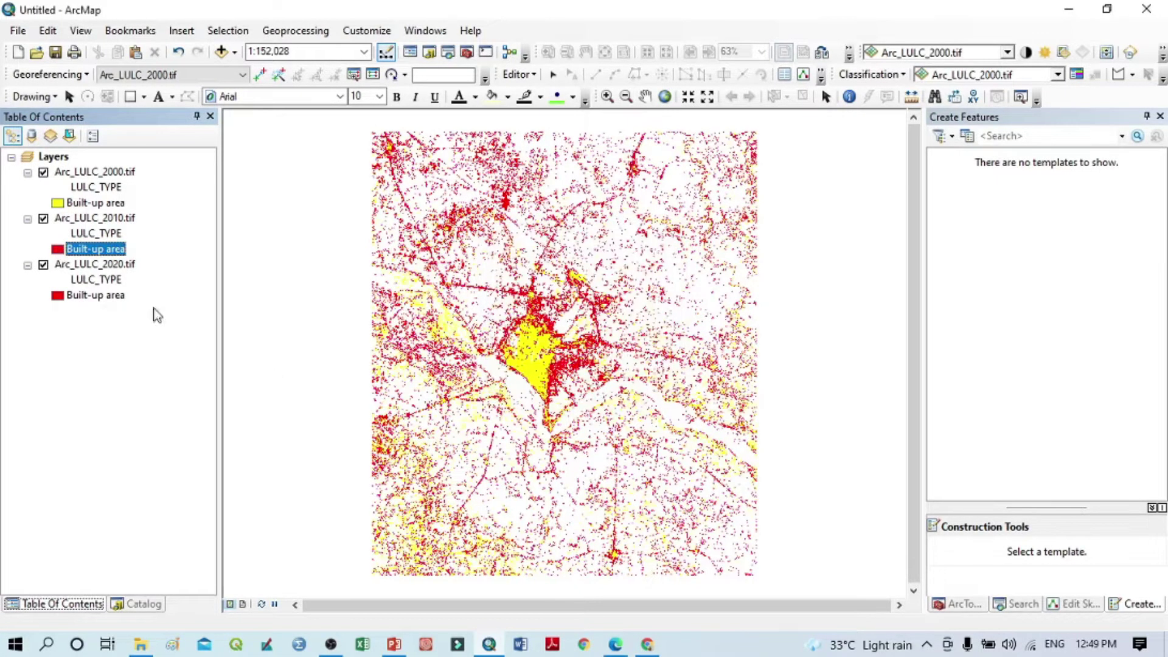
Step: Change the Built-up area color of the Arc_LULC_2020.tif layer to magenta (RGB 255, 0, 255)
{"action": "double_click", "coordinate": [58, 296]}
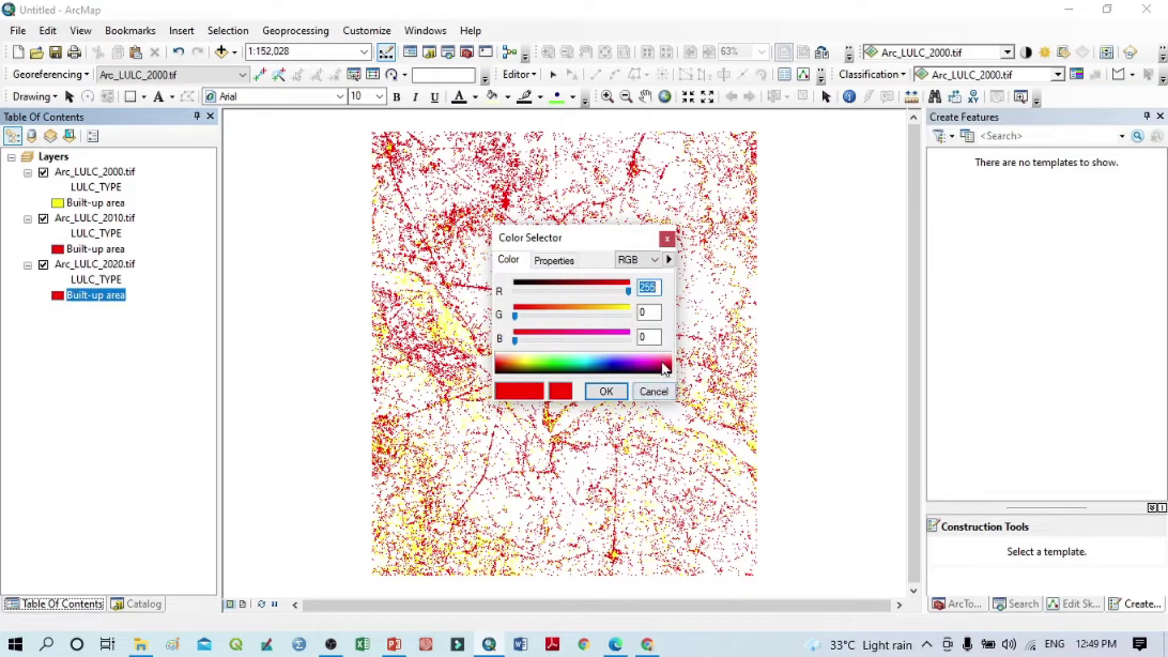
{"action": "left_click_drag", "start_coordinate": [615, 333], "coordinate": [630, 336]}
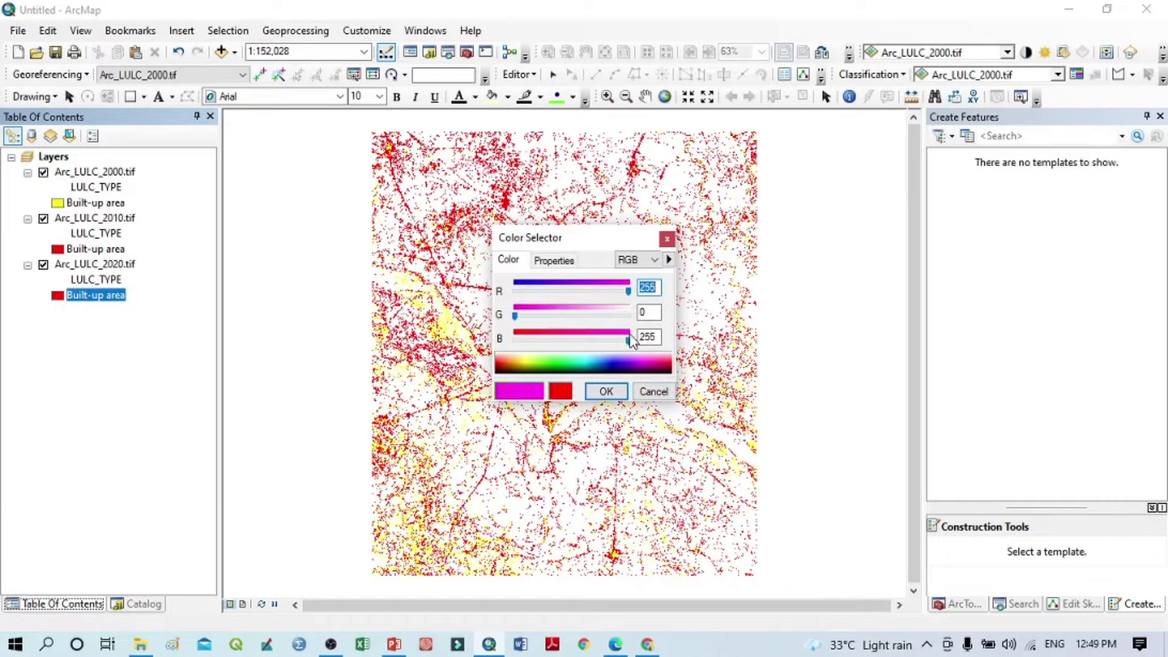
{"action": "left_click", "coordinate": [604, 392]}
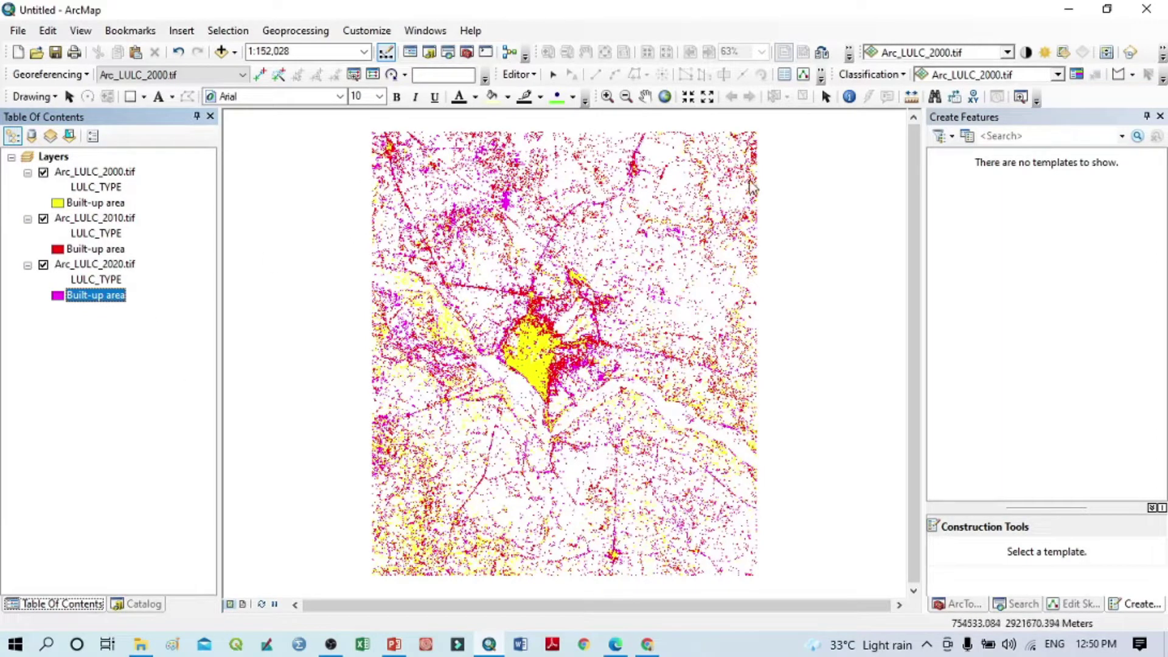
Step: Add New_Shapefile.shp from the DATA_CONVERSION folder to the map and return to the layer list
{"action": "left_click", "coordinate": [136, 605]}
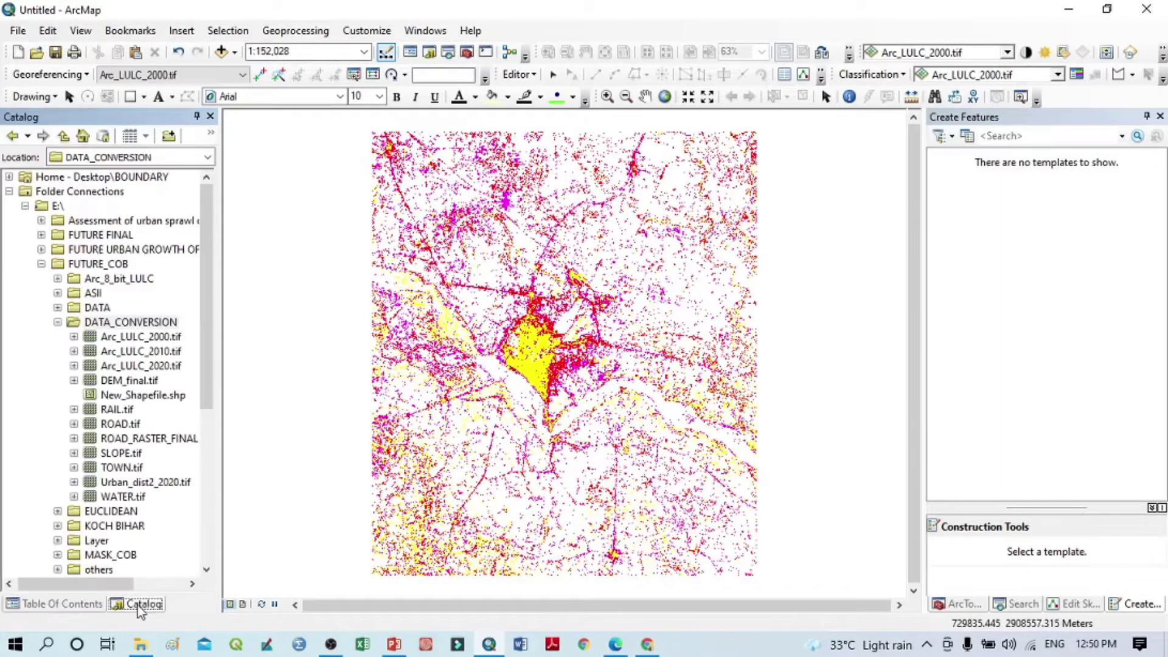
{"action": "left_click", "coordinate": [127, 396]}
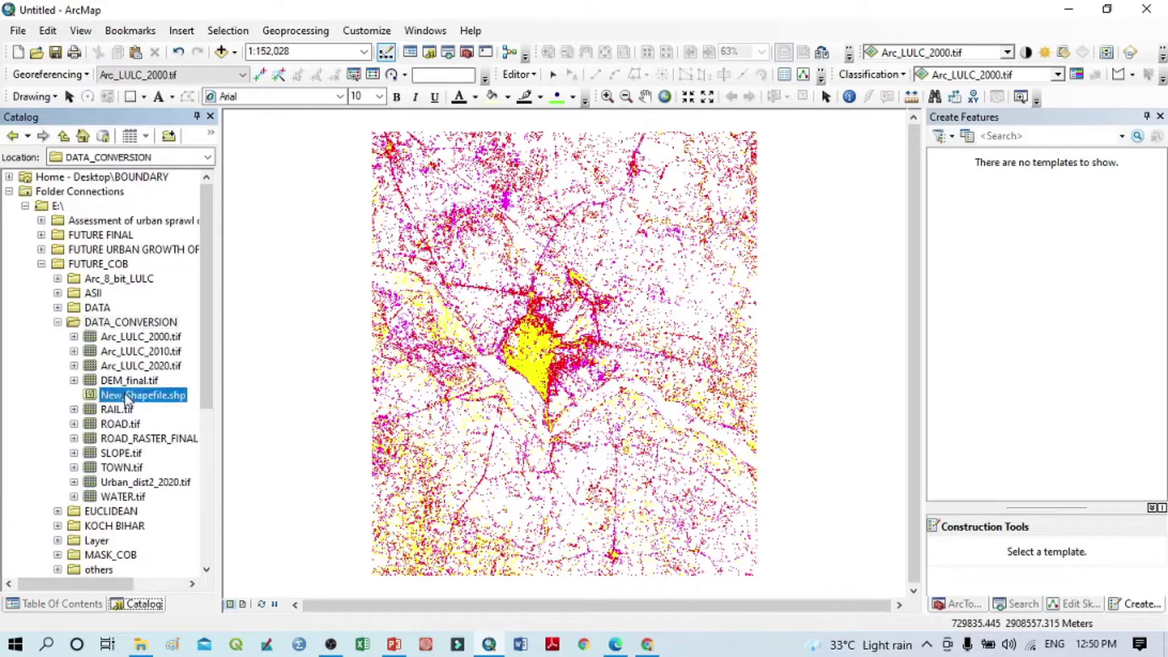
{"action": "left_click_drag", "start_coordinate": [126, 396], "coordinate": [495, 398]}
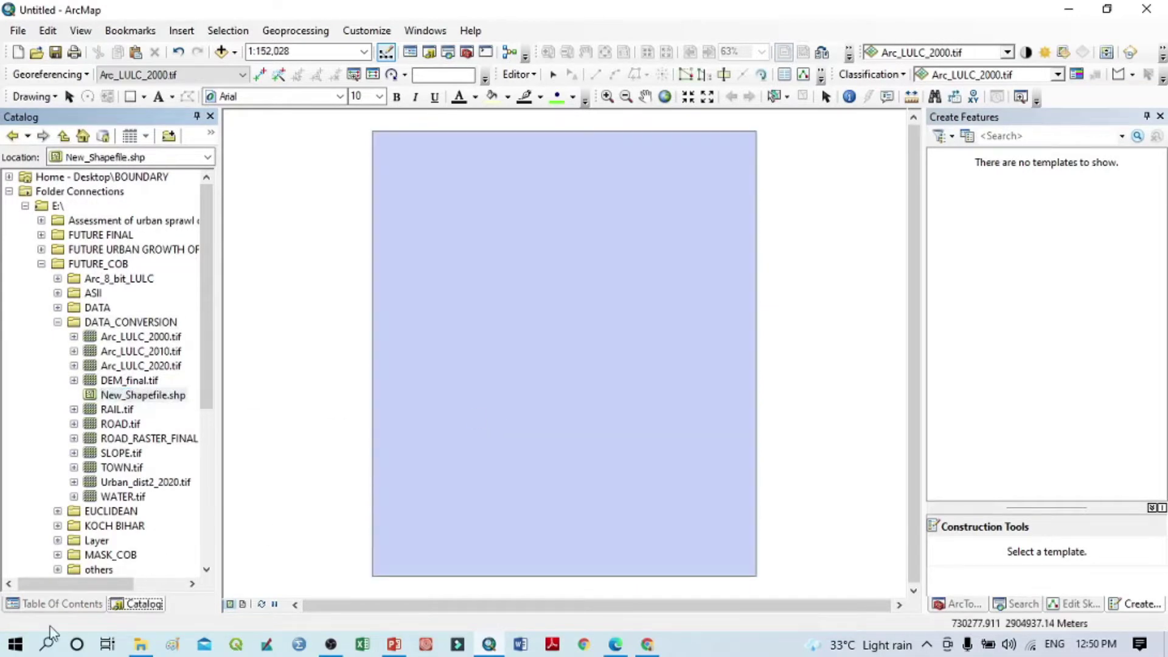
{"action": "left_click", "coordinate": [59, 605]}
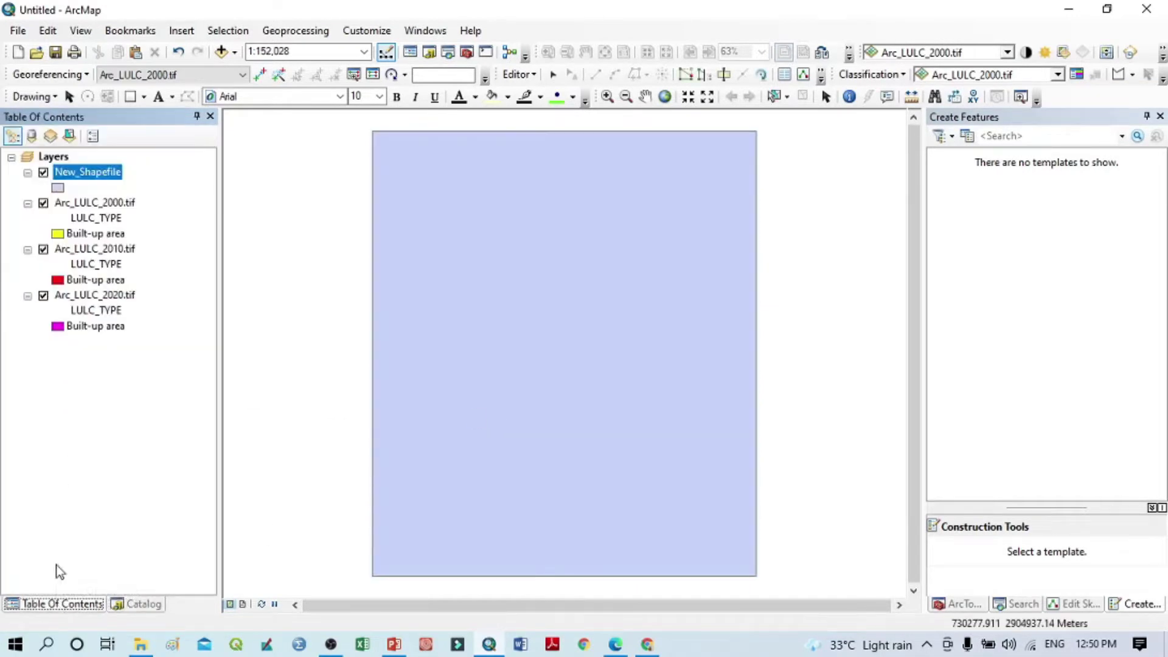
Step: Give the New_Shapefile layer the Hollow symbol with an outline width of 1
{"action": "left_click", "coordinate": [57, 188]}
{"action": "left_click", "coordinate": [99, 328]}
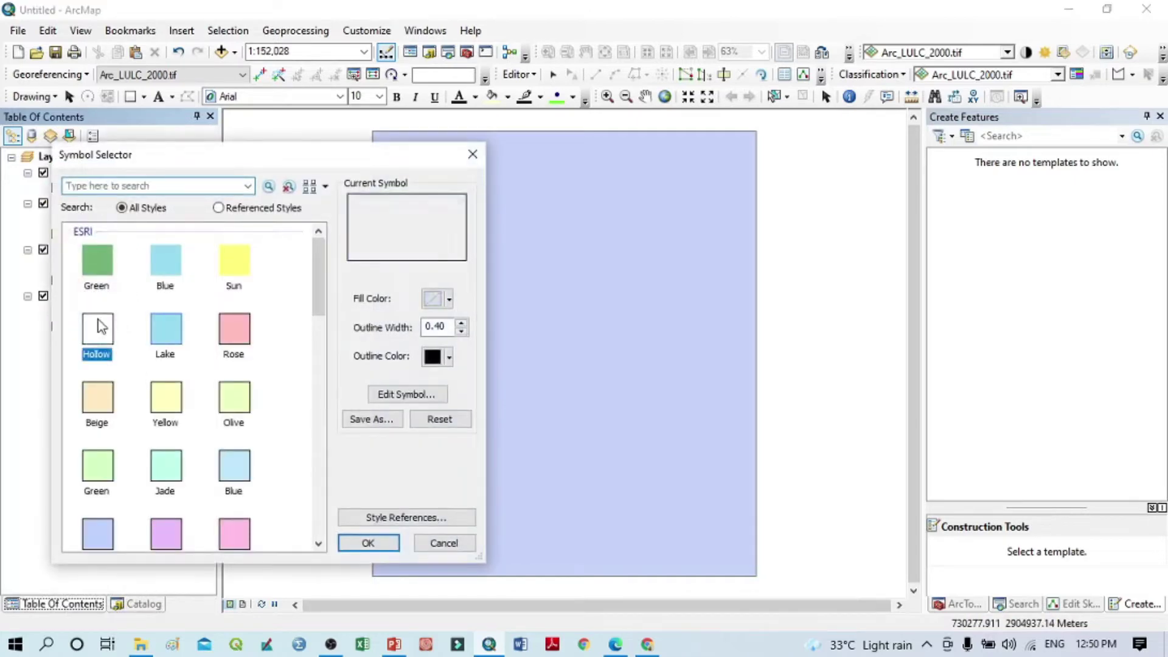
{"action": "double_click", "coordinate": [453, 328]}
{"action": "type", "text": "1"}
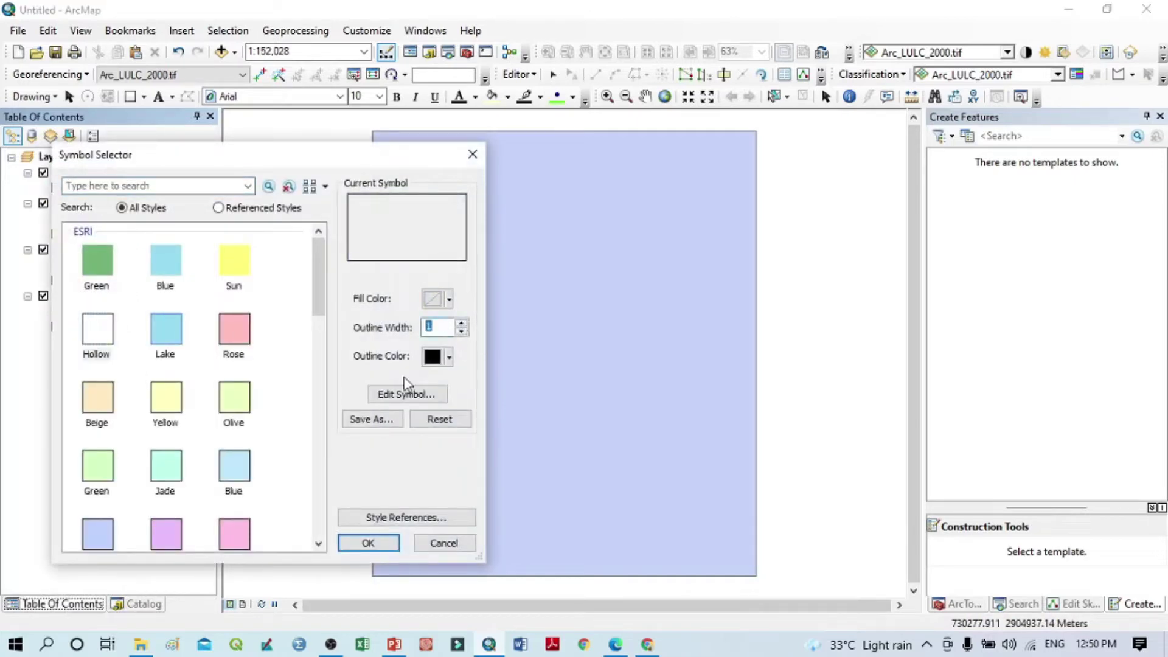
{"action": "left_click", "coordinate": [375, 542]}
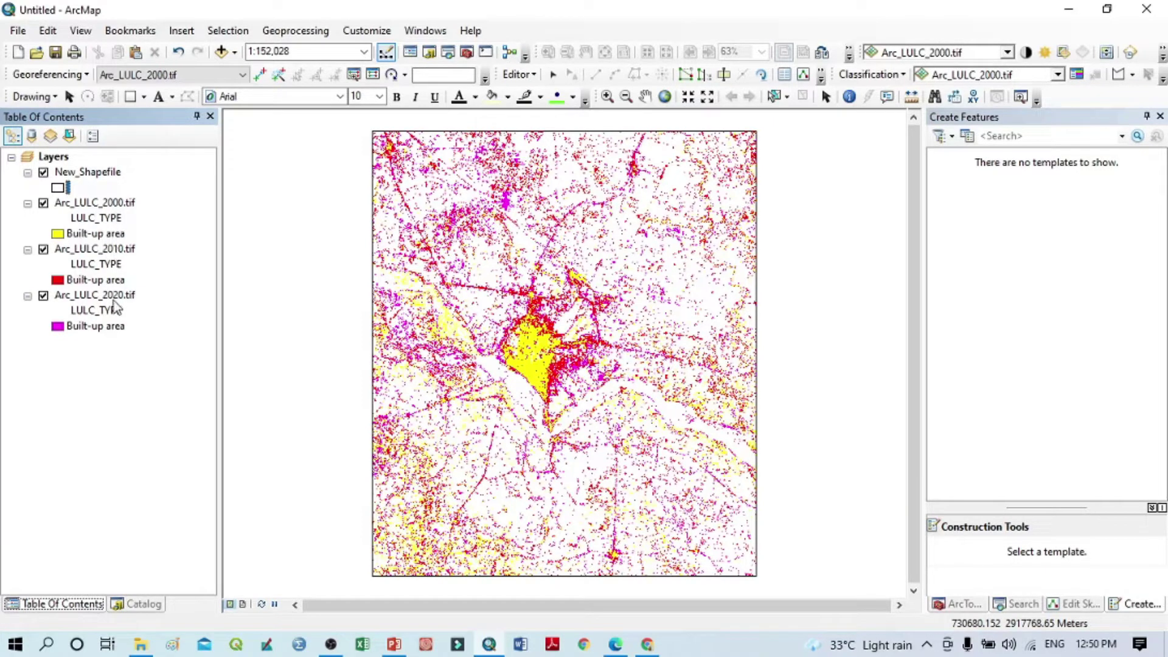
Step: Switch to layout view and open the Page and Print Setup for the map page
{"action": "left_click", "coordinate": [244, 605]}
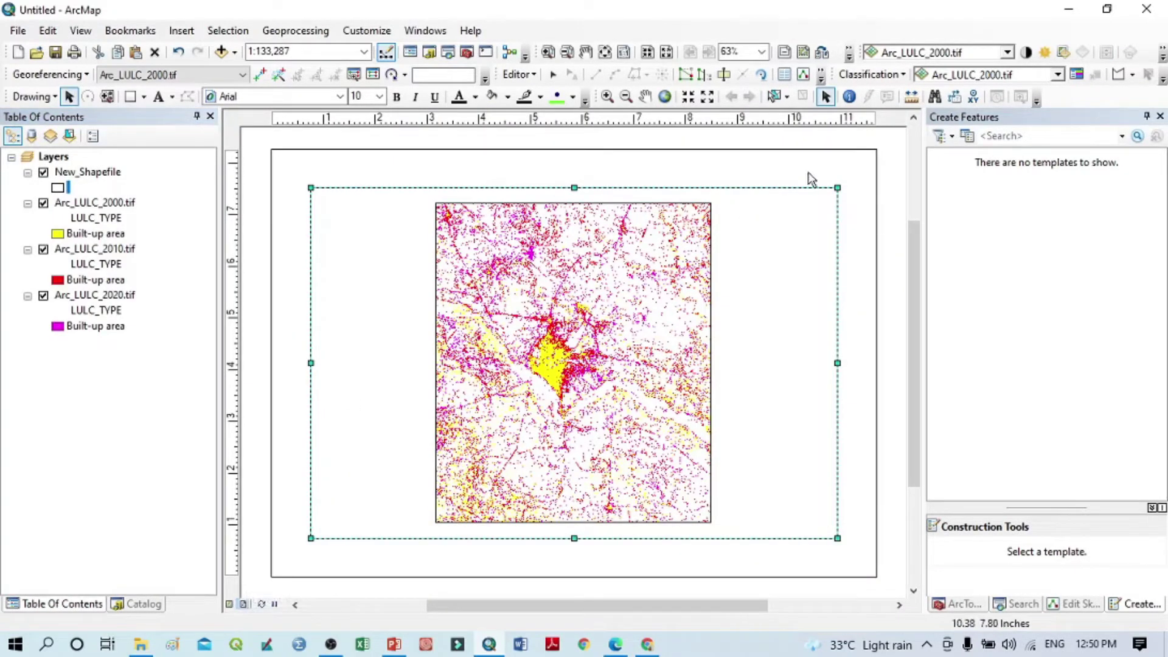
{"action": "right_click", "coordinate": [789, 163]}
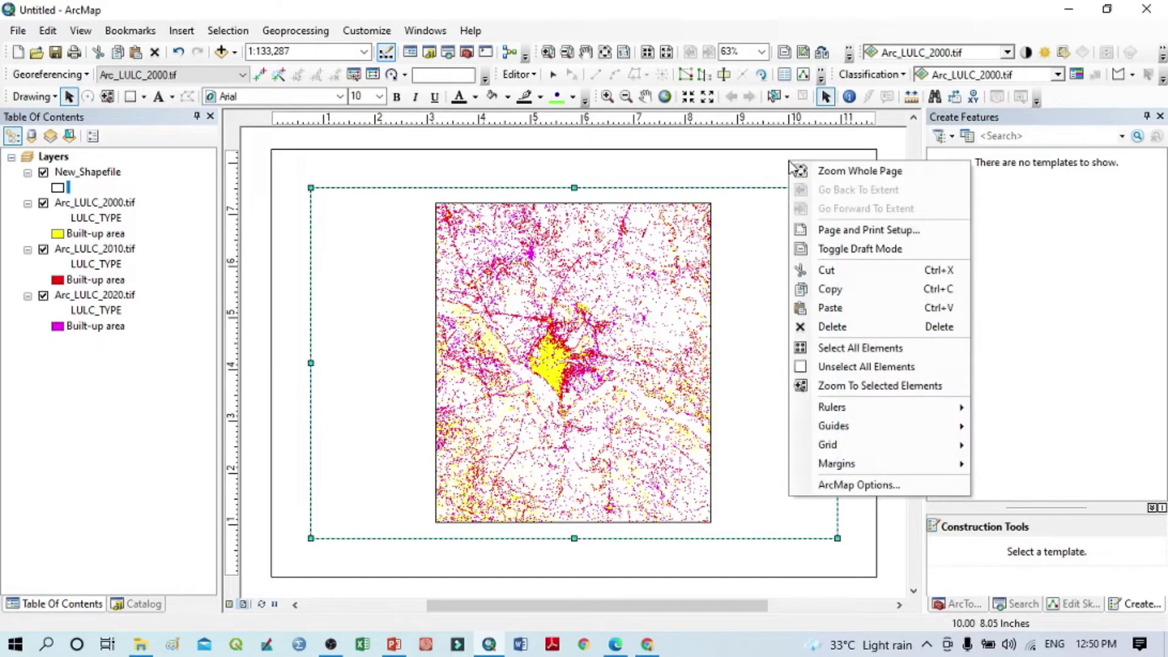
{"action": "mouse_move", "coordinate": [845, 433]}
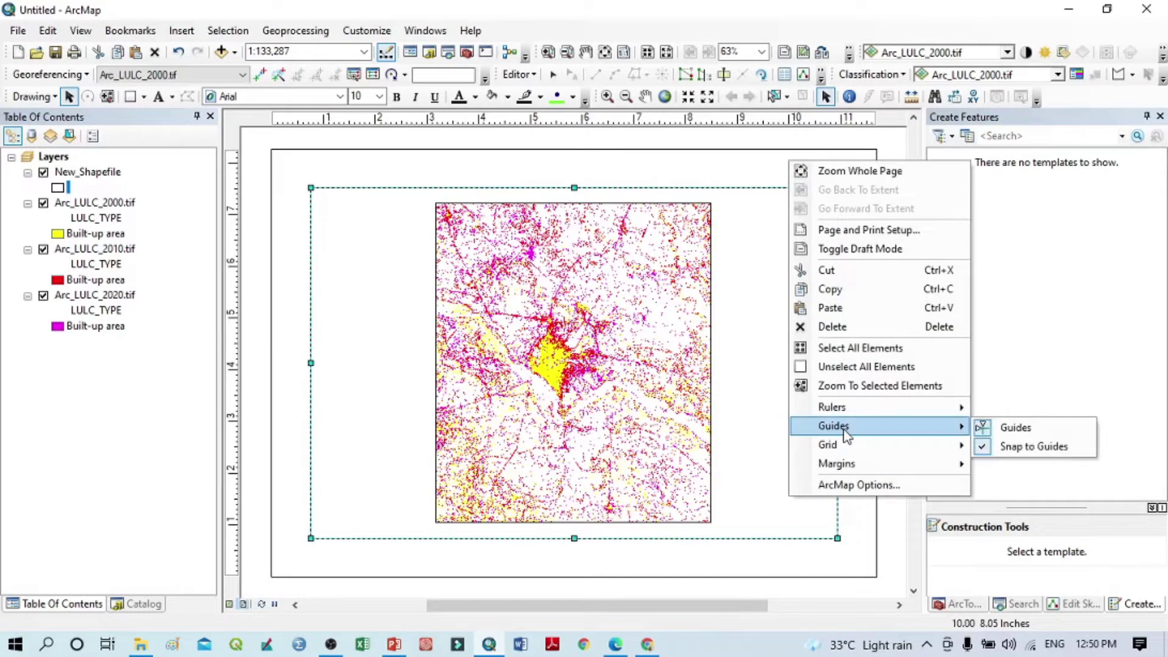
{"action": "right_click", "coordinate": [748, 168]}
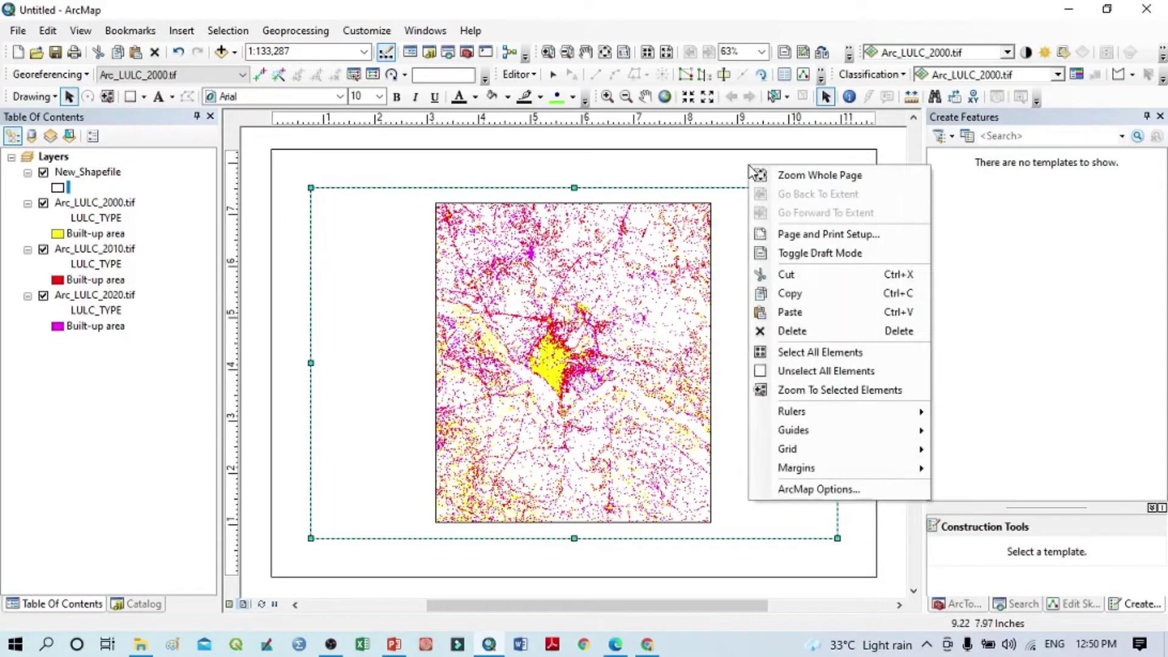
{"action": "left_click", "coordinate": [797, 239]}
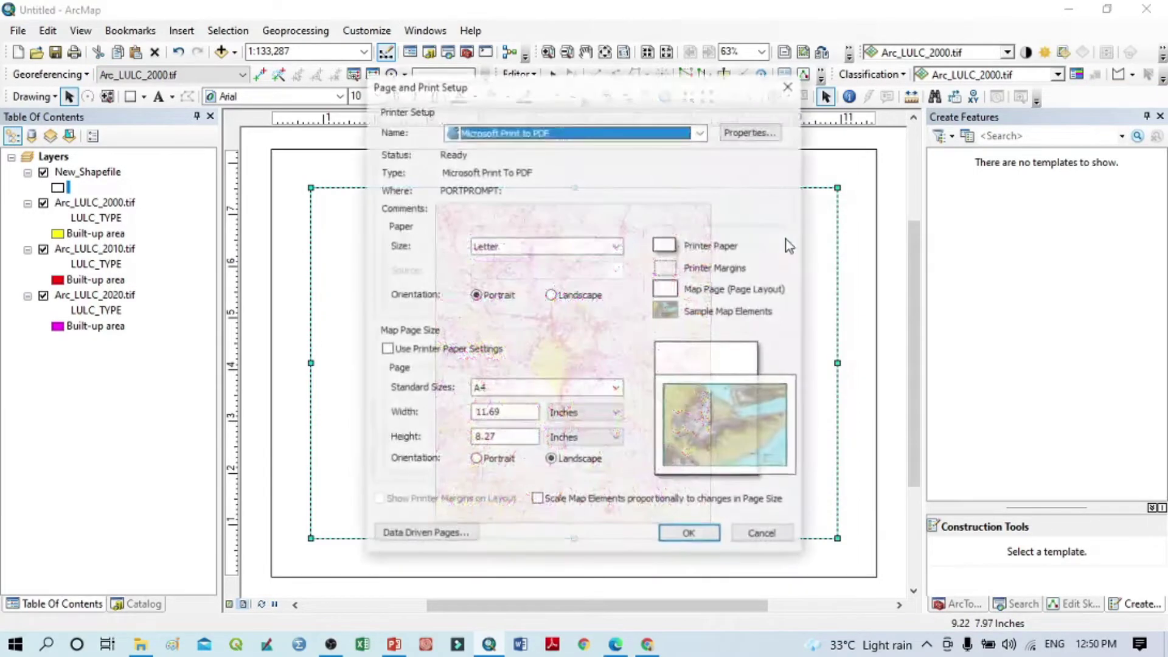
Step: Set the page to B4 (JIS) paper size in landscape orientation and apply the page setup
{"action": "left_click", "coordinate": [551, 295]}
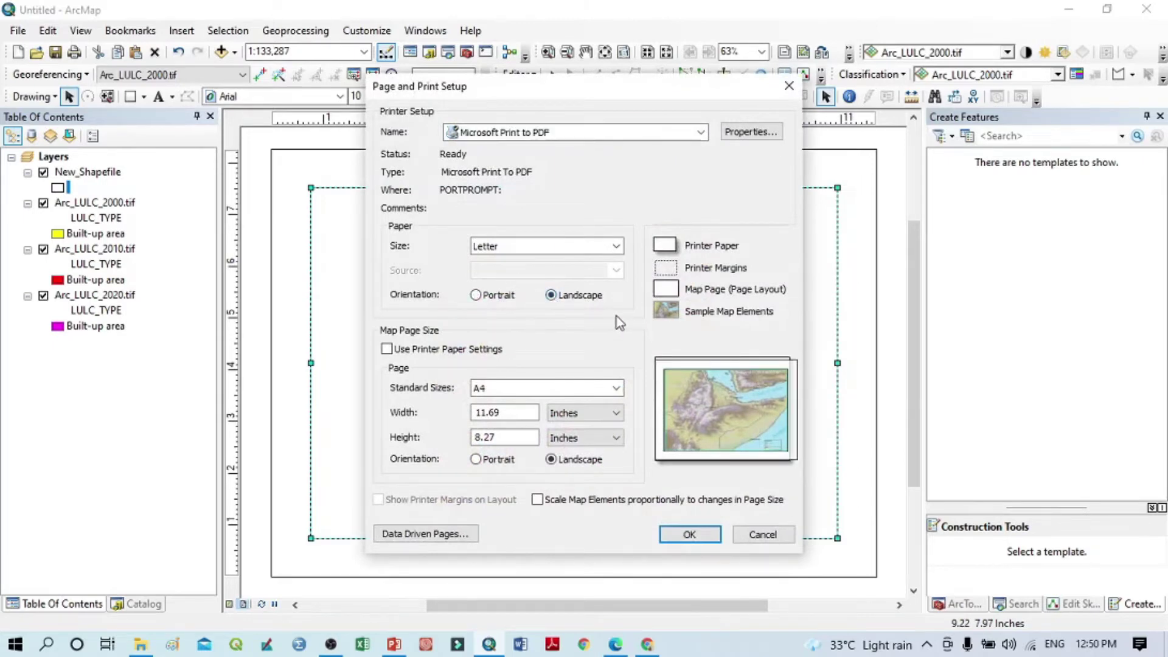
{"action": "left_click", "coordinate": [476, 296]}
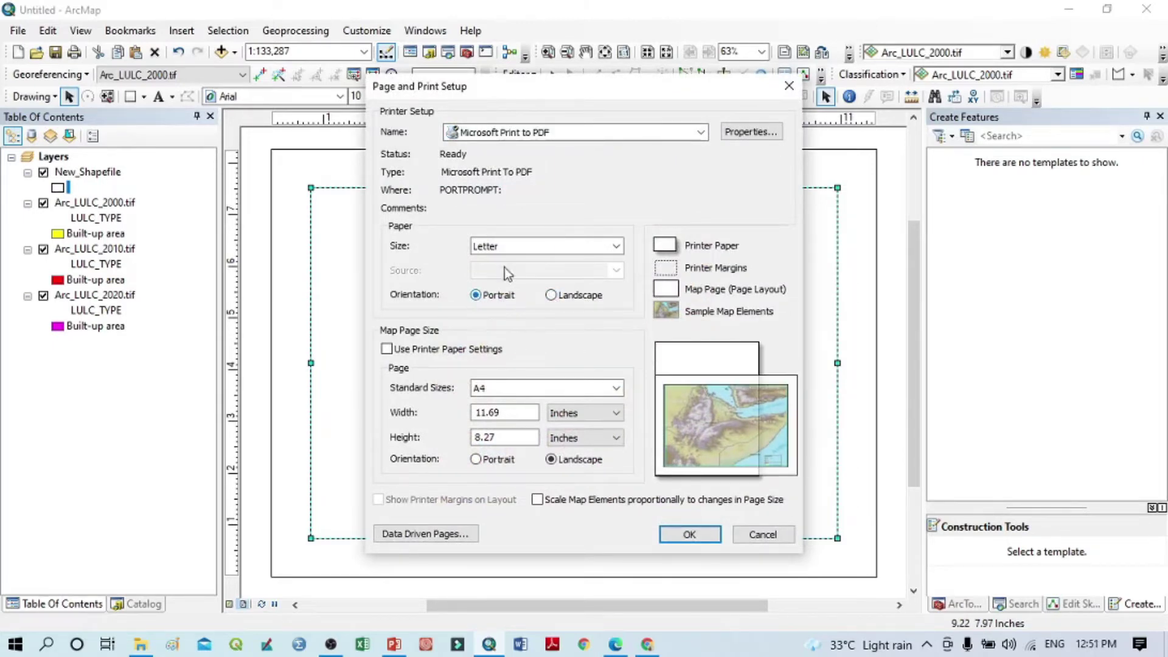
{"action": "left_click", "coordinate": [513, 245]}
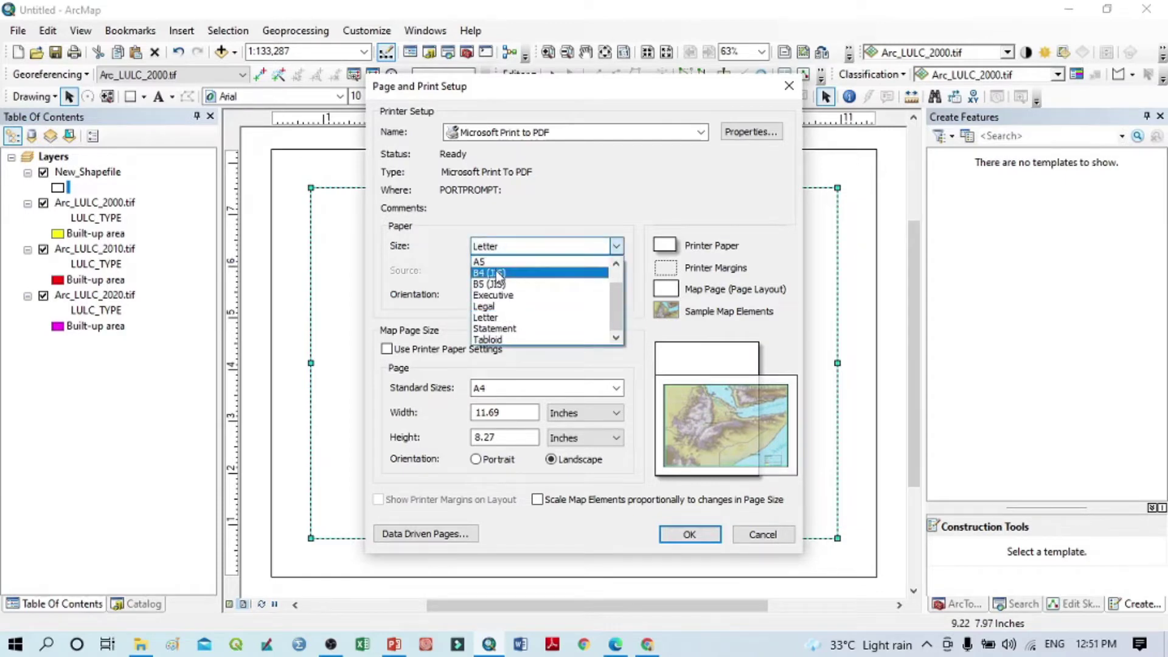
{"action": "left_click", "coordinate": [496, 273]}
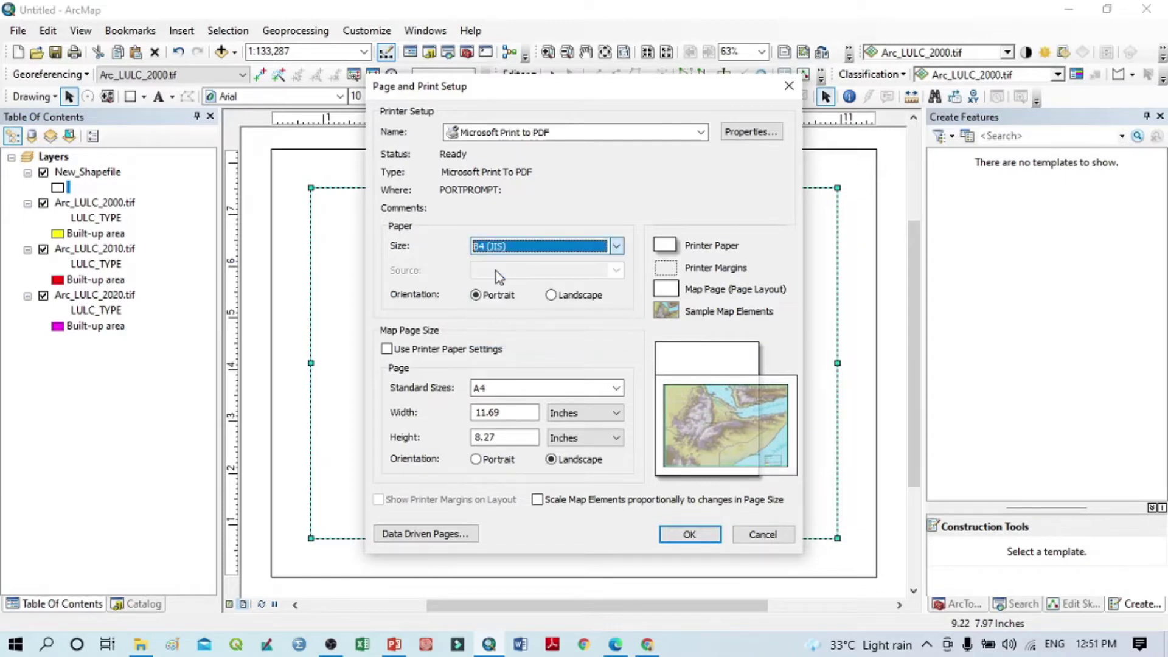
{"action": "left_click", "coordinate": [553, 250]}
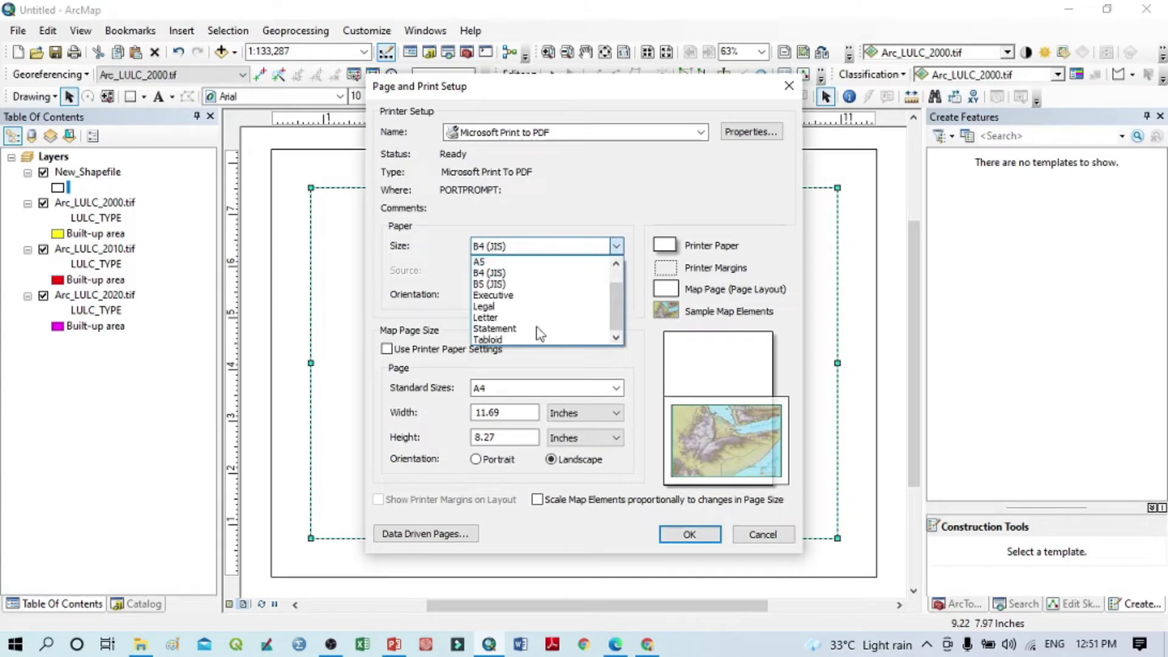
{"action": "left_click", "coordinate": [438, 263]}
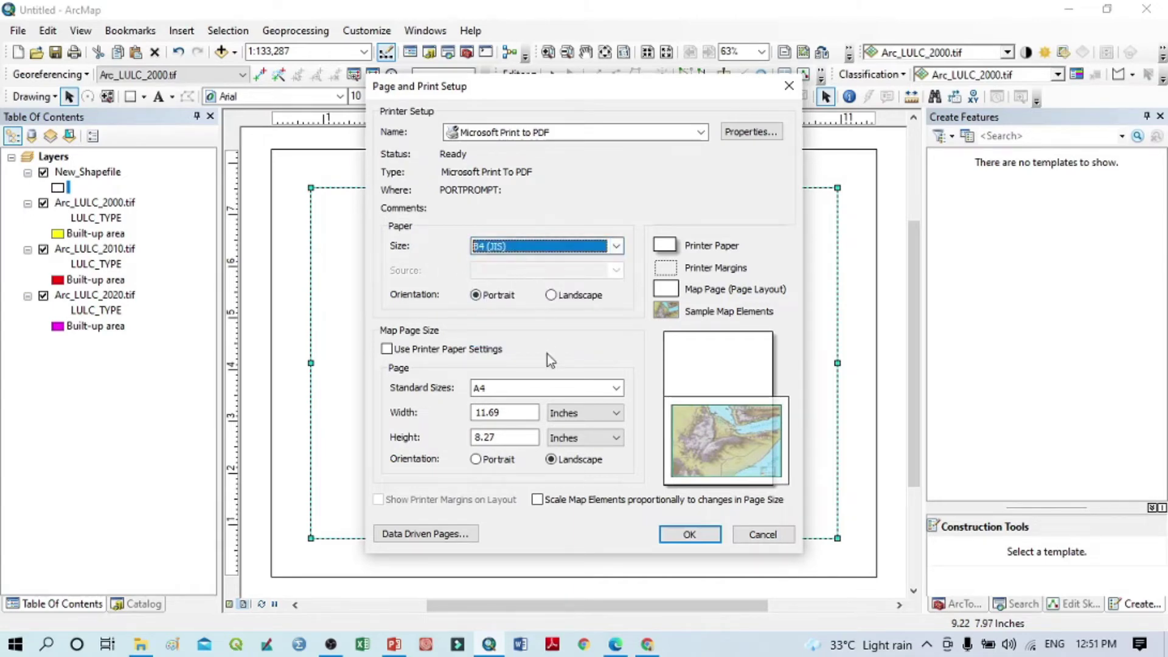
{"action": "left_click", "coordinate": [686, 534]}
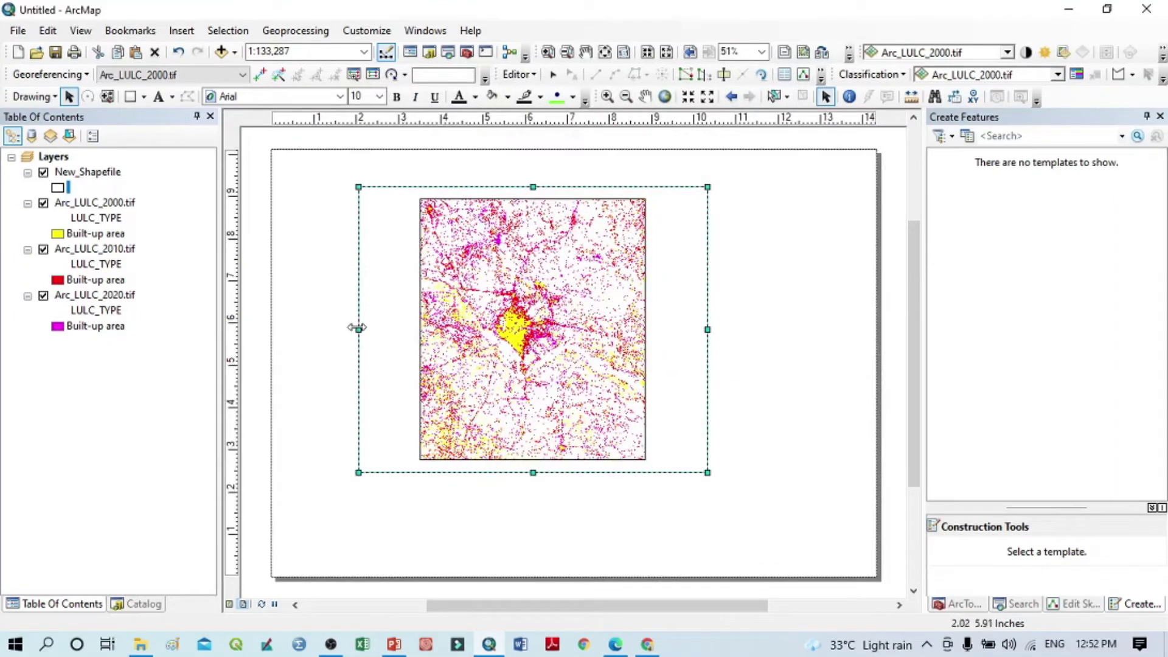
Step: Enlarge the data frame on the layout page and zoom its map to a scale of 1:100,000
{"action": "left_click_drag", "start_coordinate": [359, 329], "coordinate": [304, 329]}
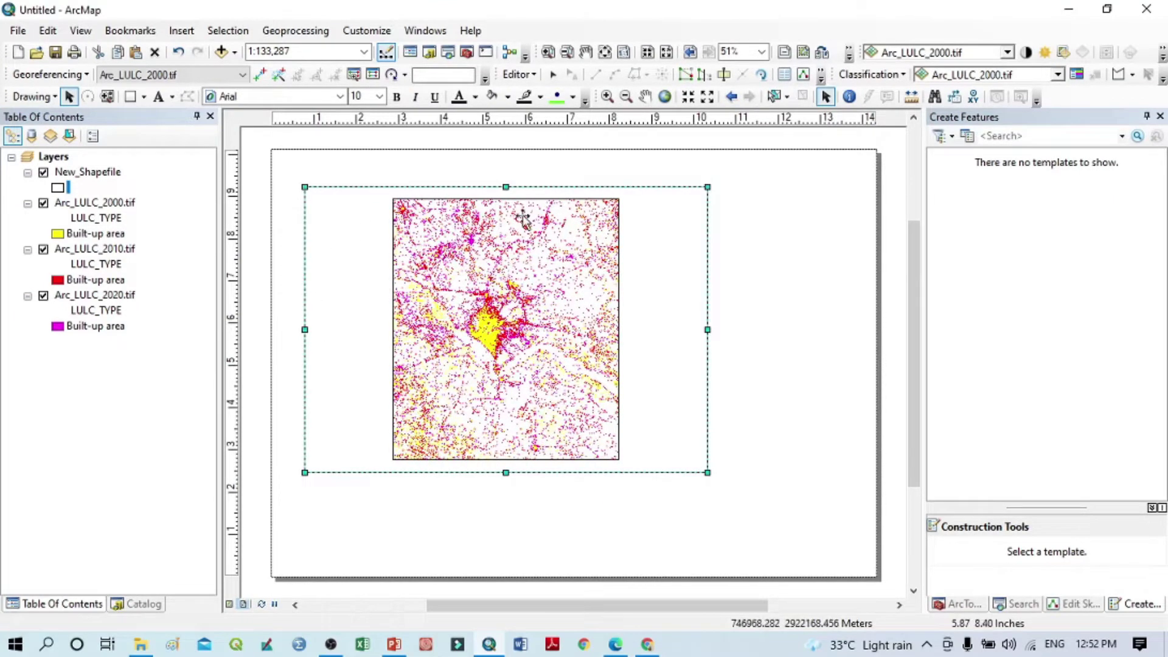
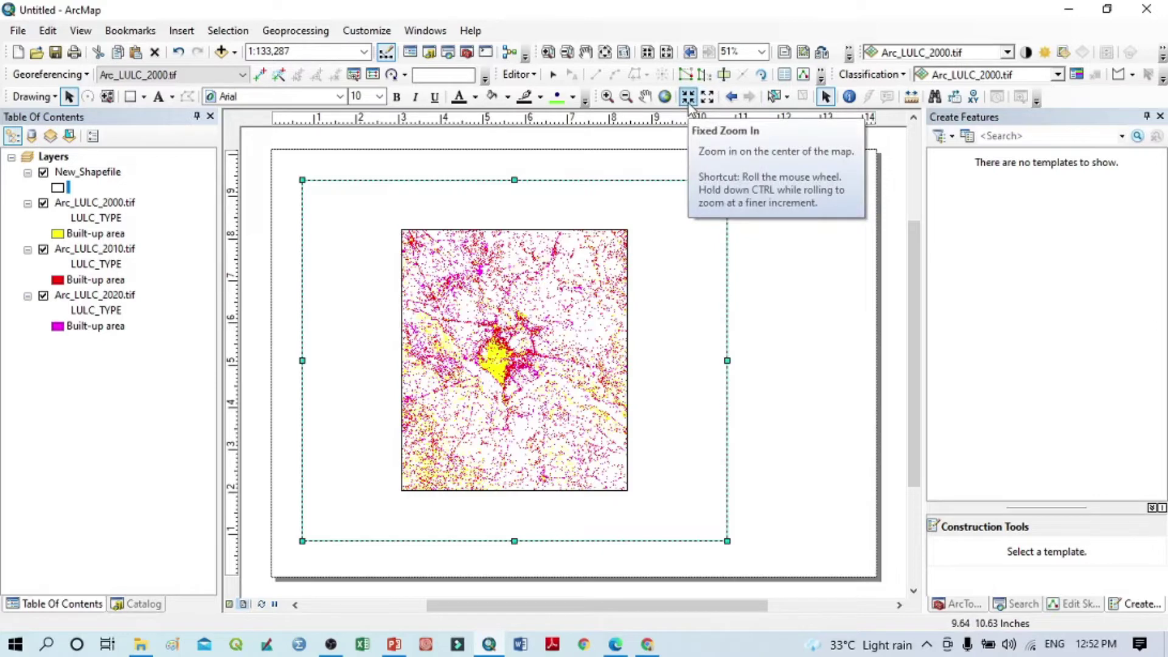
{"action": "left_click", "coordinate": [690, 101]}
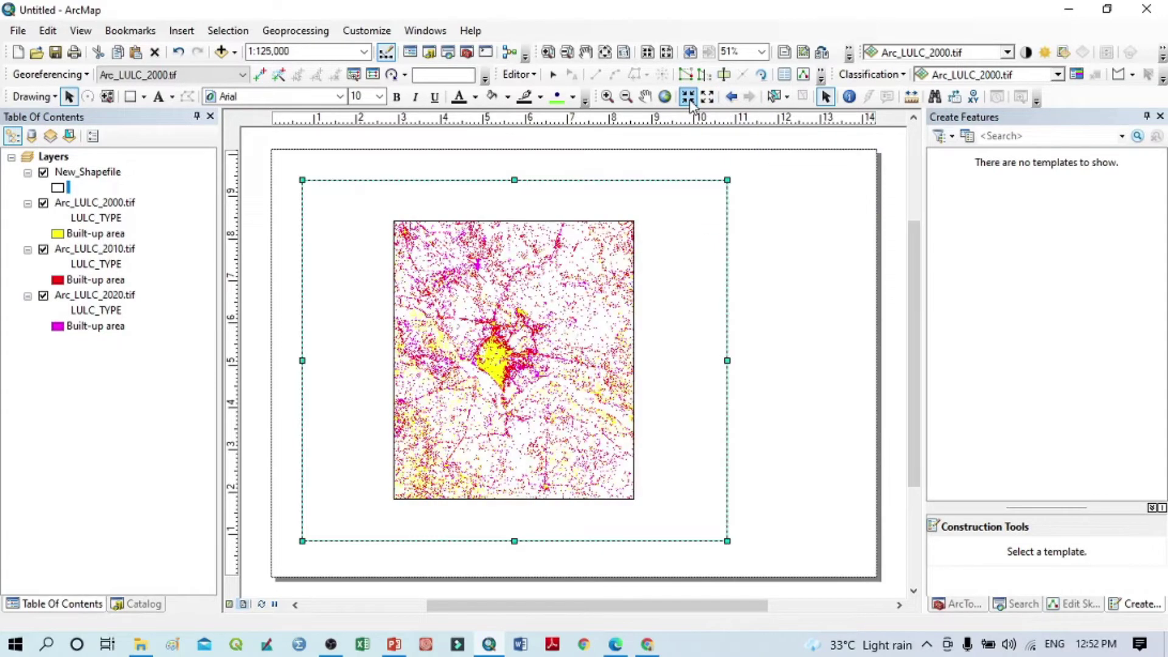
{"action": "left_click", "coordinate": [709, 101]}
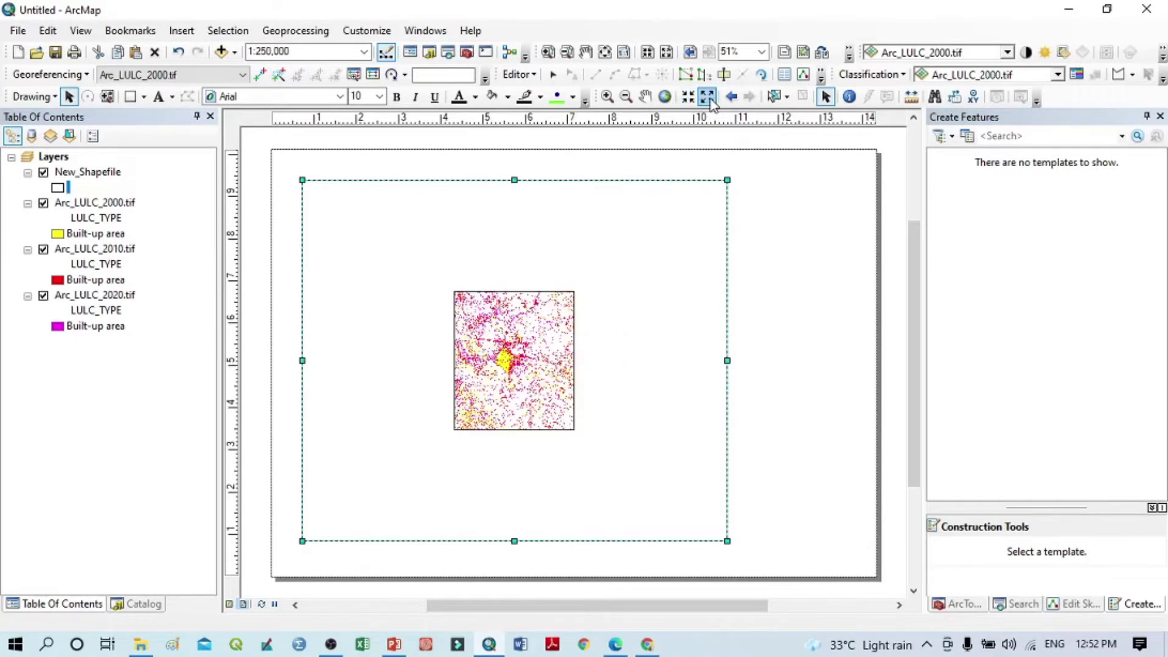
{"action": "left_click", "coordinate": [688, 99]}
{"action": "left_click", "coordinate": [687, 99]}
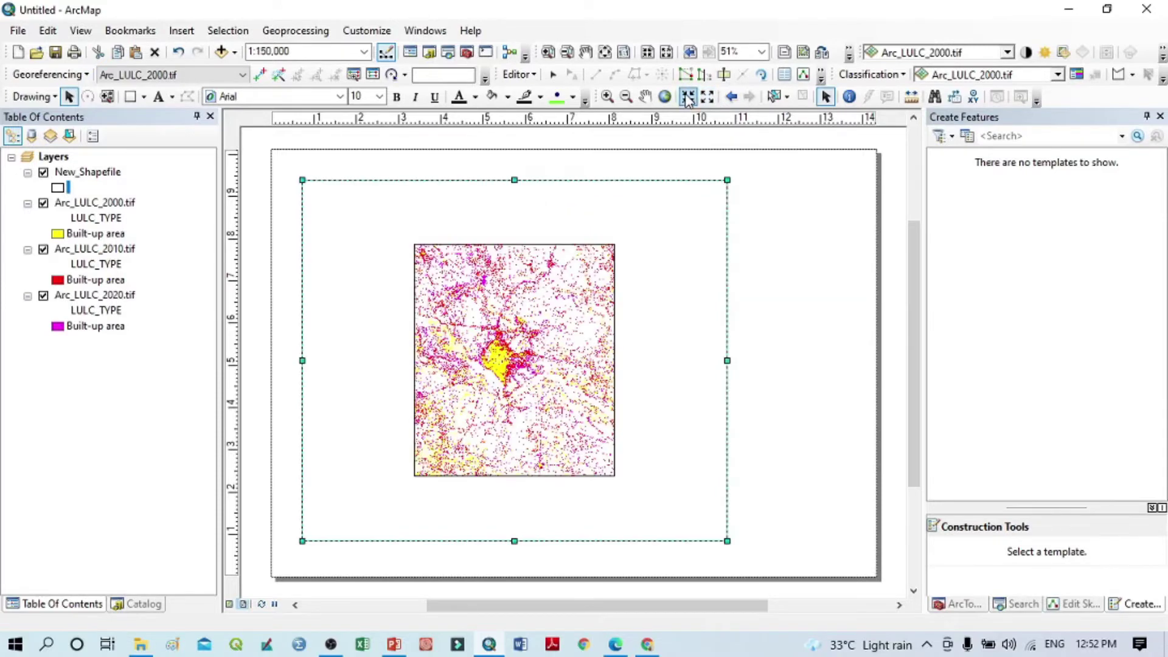
{"action": "left_click", "coordinate": [688, 100]}
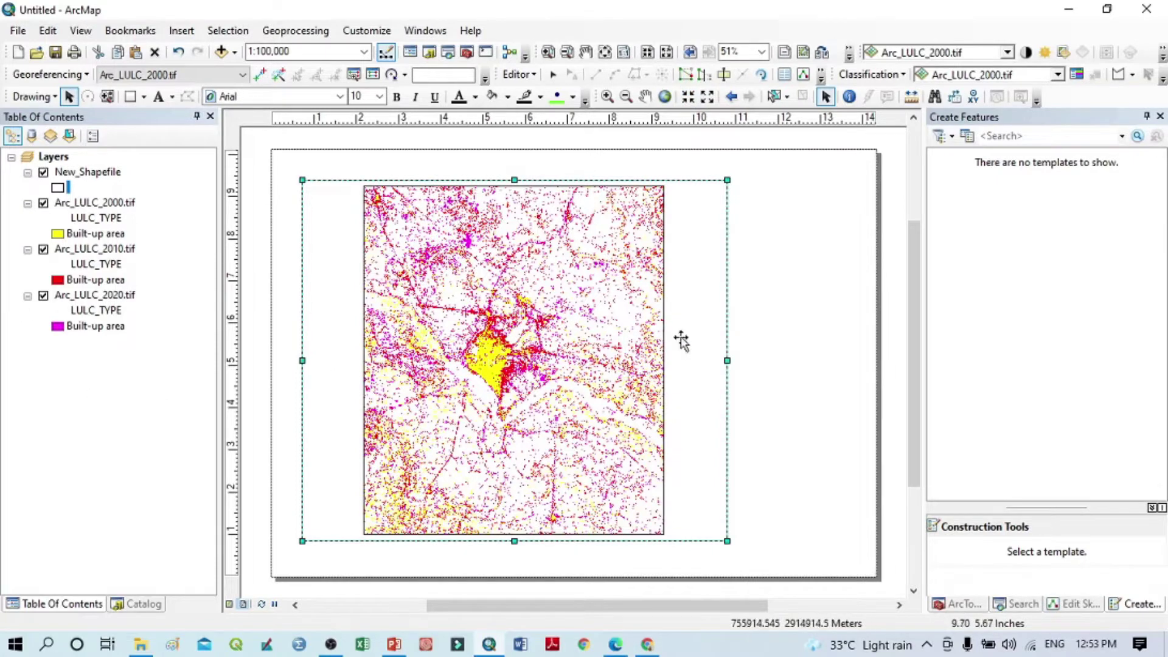
Step: Adjust the data frame's edges to fit around the map, leaving free space on the right of the page
{"action": "left_click_drag", "start_coordinate": [728, 360], "coordinate": [691, 360]}
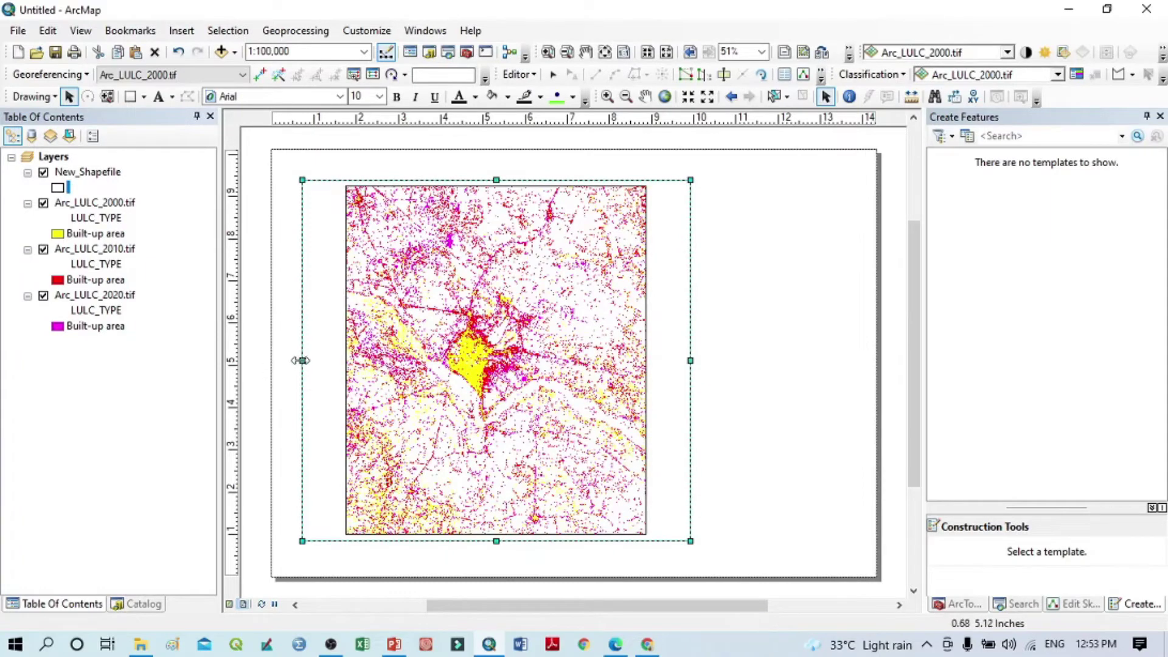
{"action": "left_click_drag", "start_coordinate": [303, 360], "coordinate": [327, 360]}
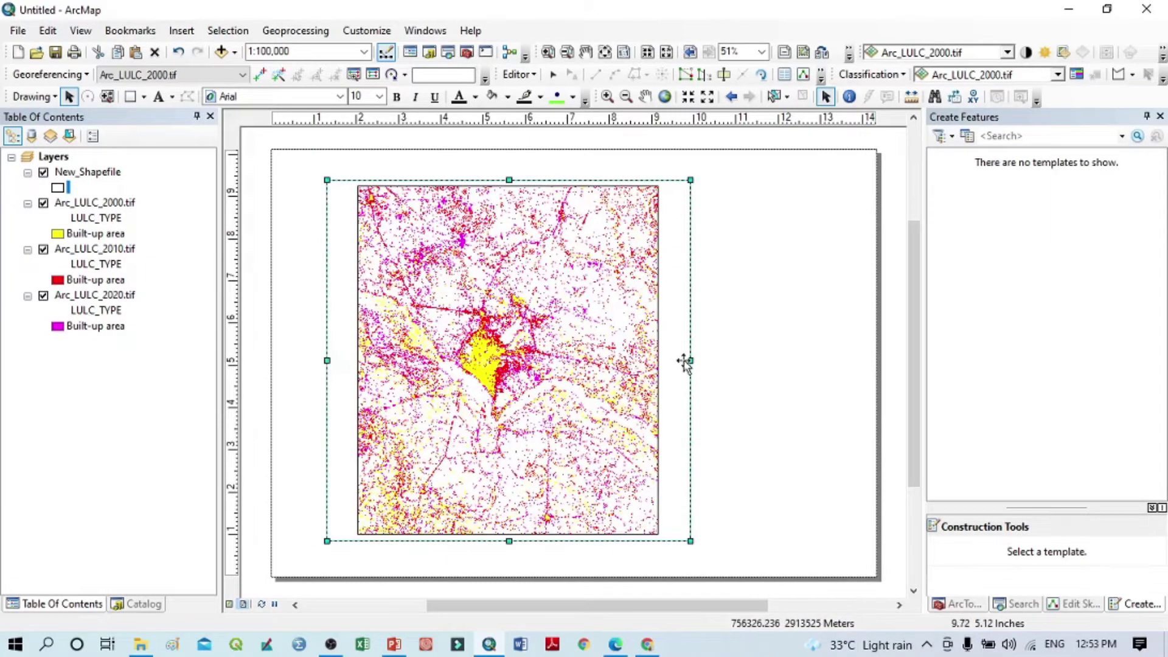
{"action": "left_click_drag", "start_coordinate": [509, 541], "coordinate": [510, 564]}
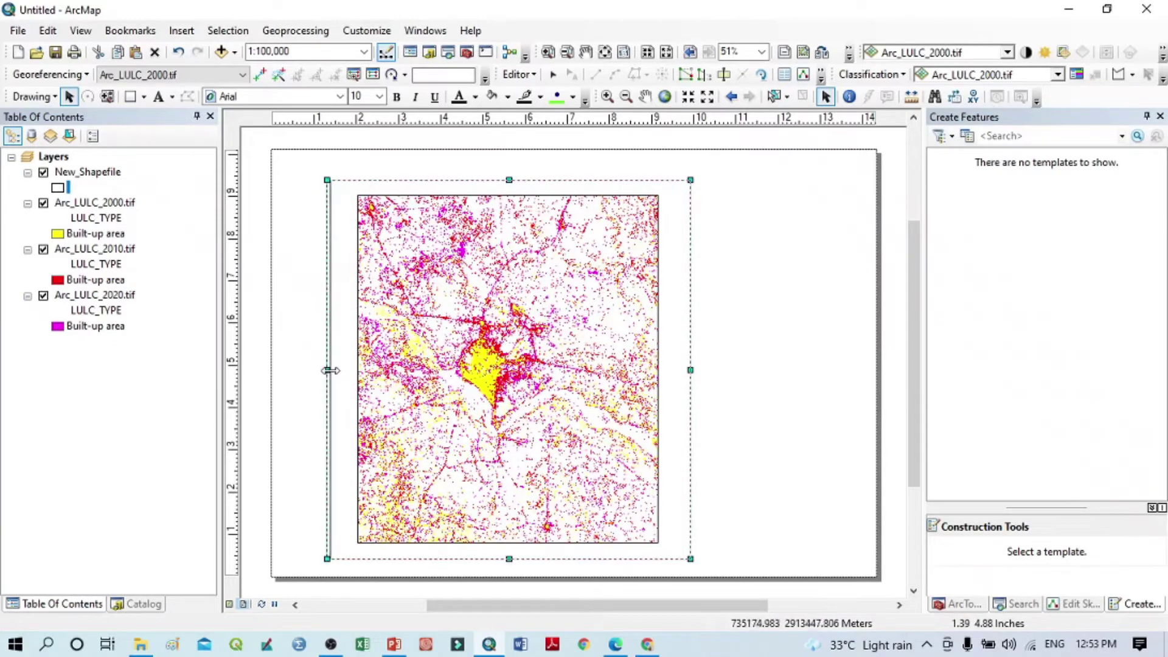
{"action": "left_click_drag", "start_coordinate": [330, 370], "coordinate": [302, 368]}
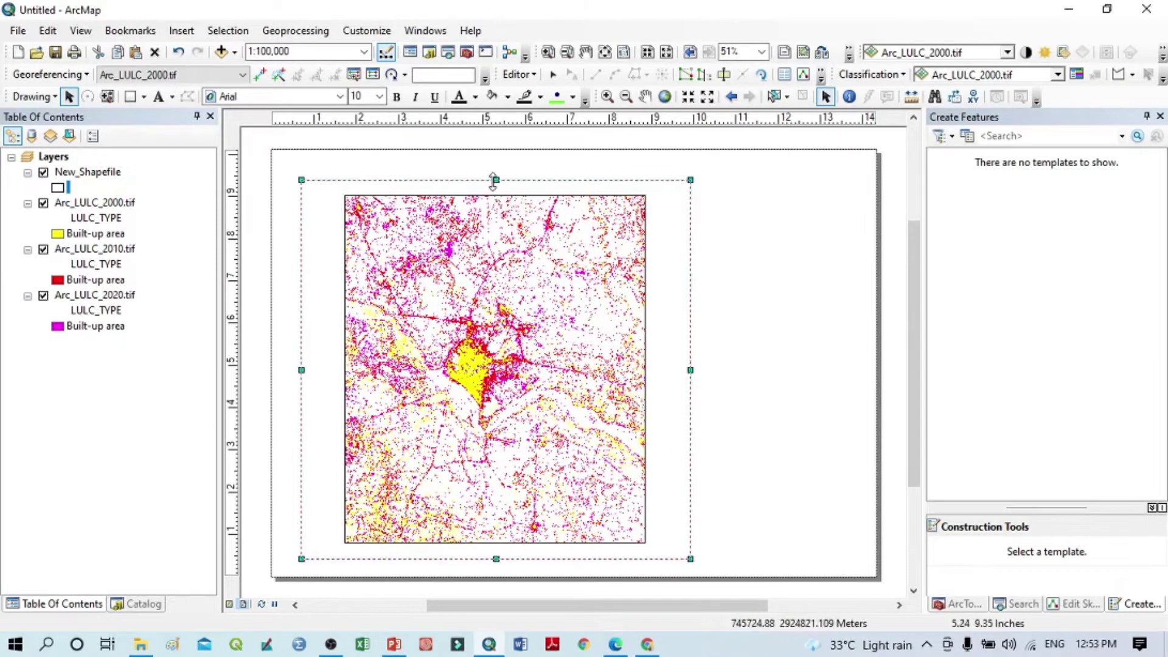
{"action": "left_click_drag", "start_coordinate": [493, 181], "coordinate": [494, 190]}
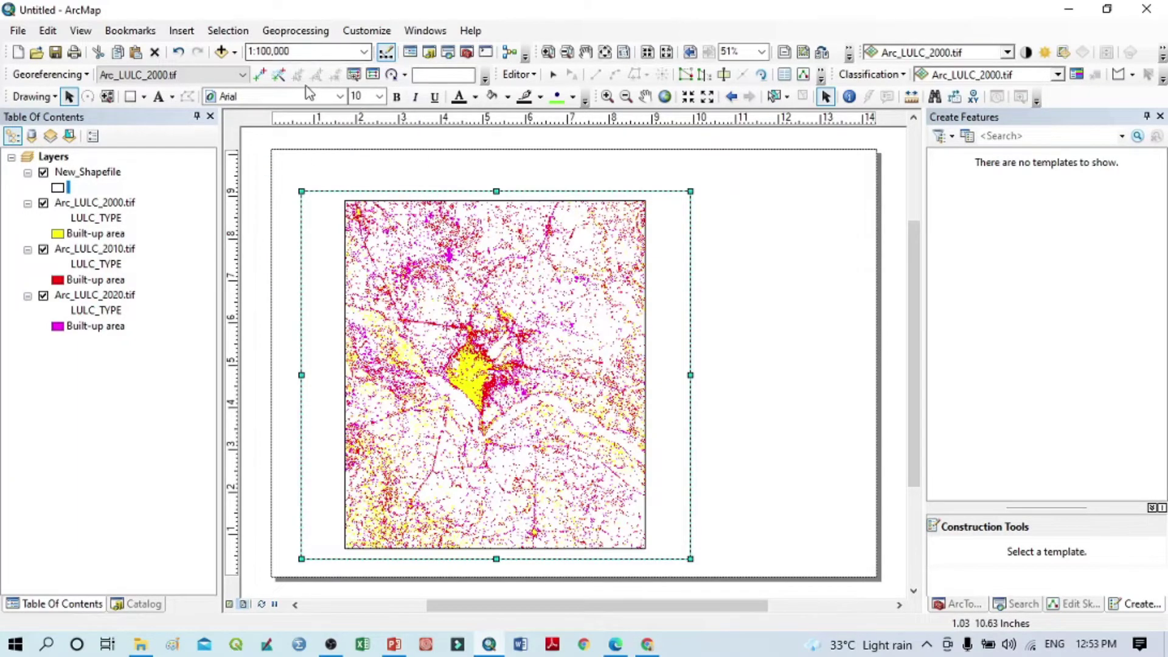
Step: Set the map scale to 1:98,000 and deselect the data frame
{"action": "left_click", "coordinate": [271, 53]}
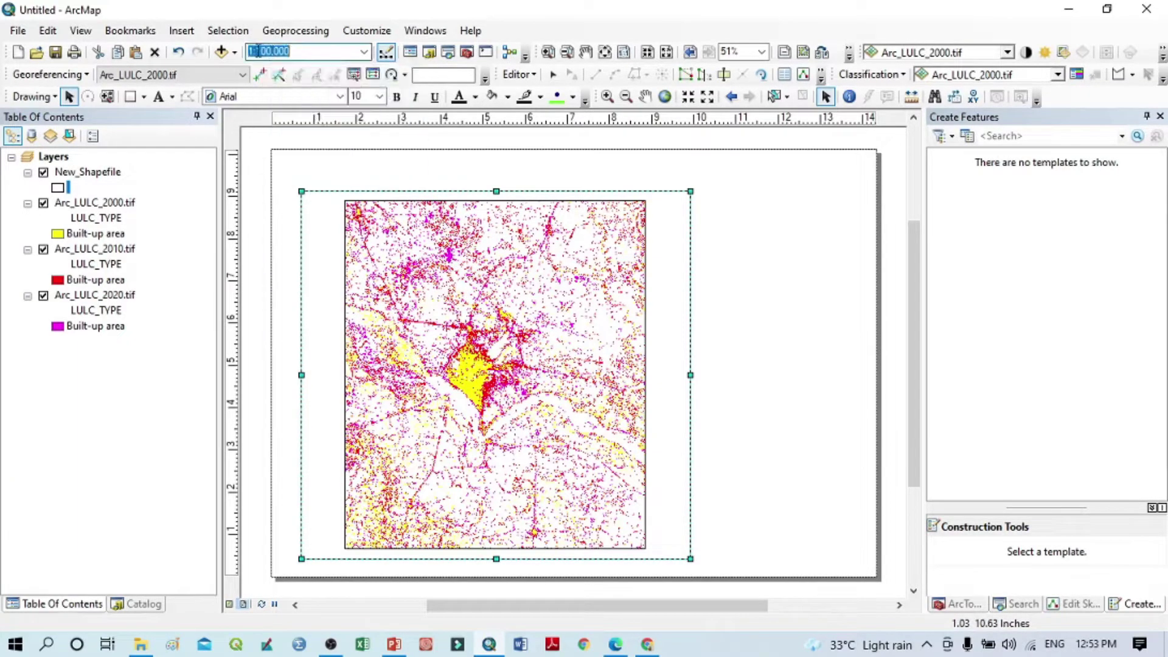
{"action": "left_click", "coordinate": [266, 51]}
{"action": "type", "text": "99"}
{"action": "key", "text": "Return"}
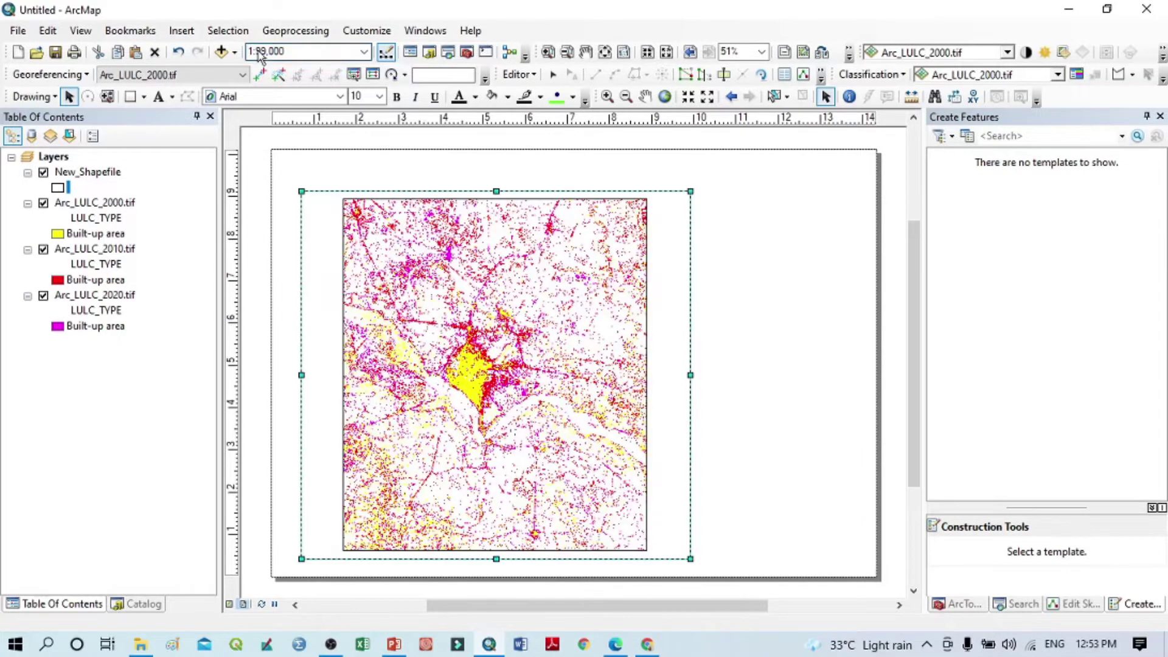
{"action": "left_click", "coordinate": [263, 51]}
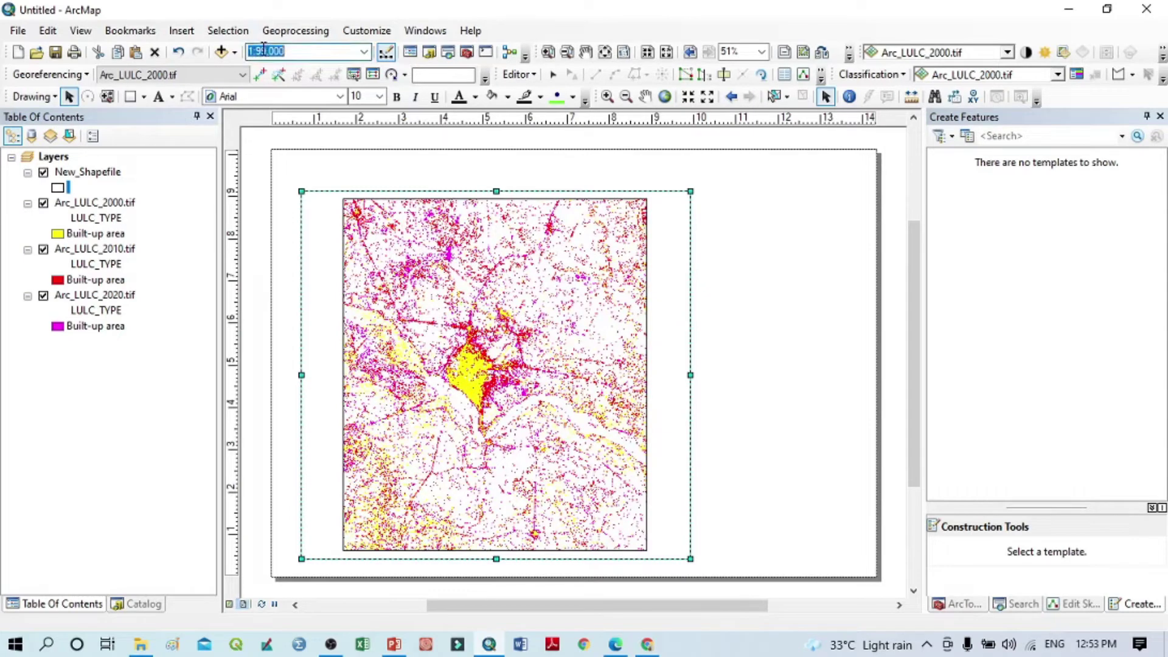
{"action": "left_click", "coordinate": [263, 51]}
{"action": "key", "text": "Return"}
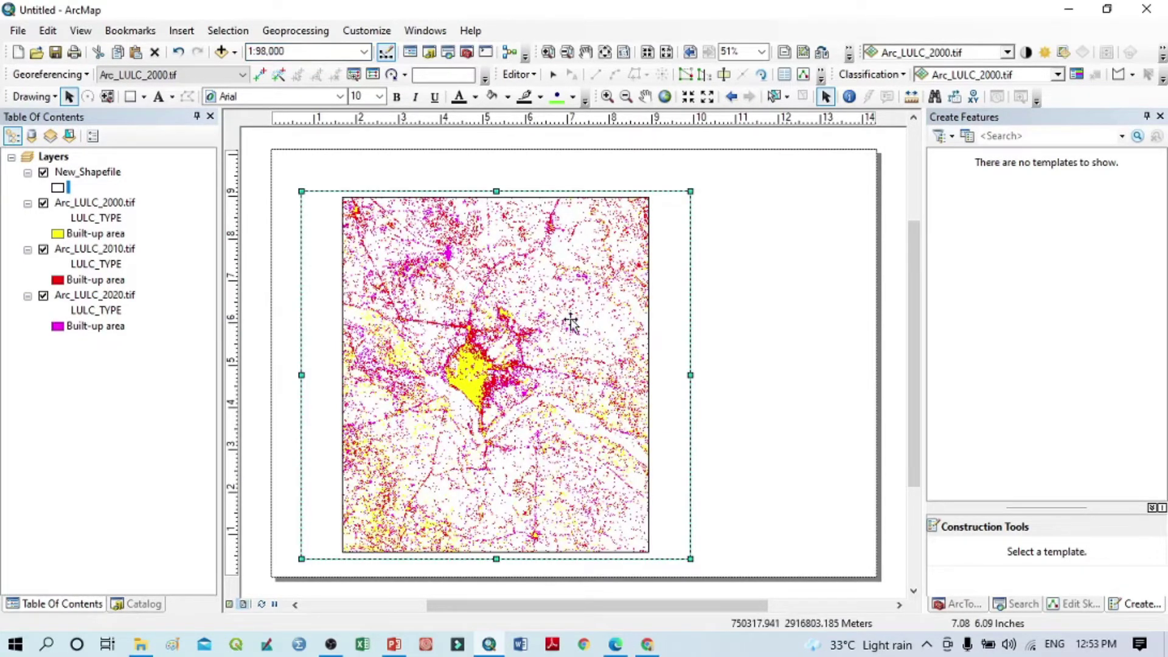
{"action": "left_click", "coordinate": [738, 315]}
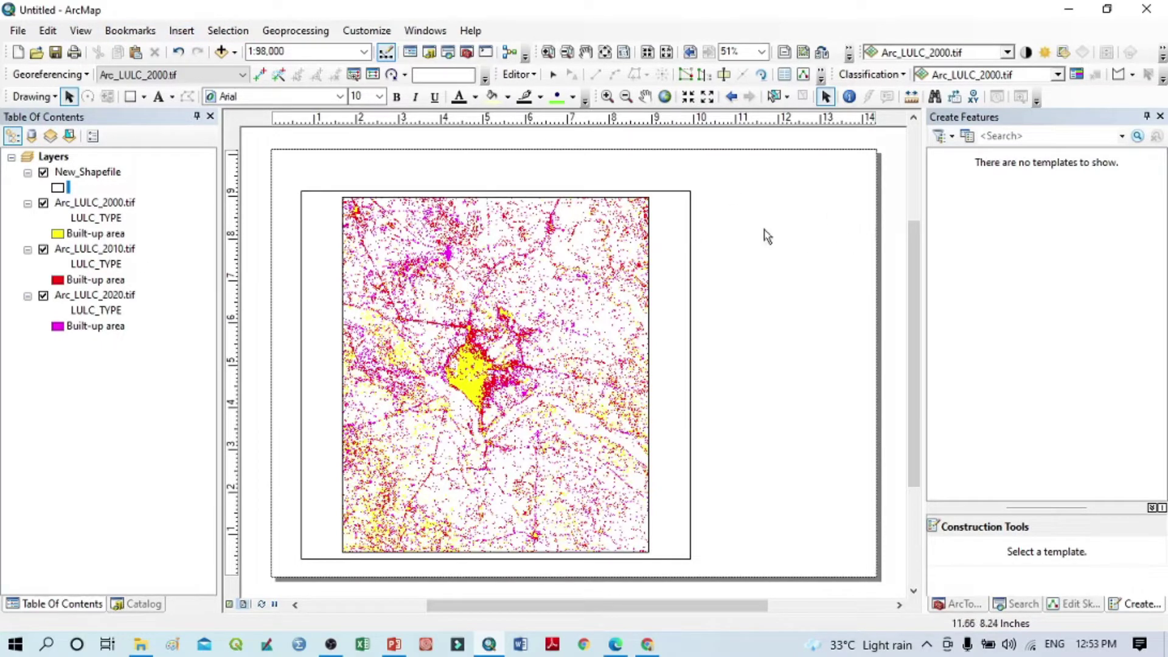
Step: Insert the four-point compass north arrow labelled N, E, S and W, and place it enlarged beside the data frame's upper right
{"action": "left_click", "coordinate": [182, 32]}
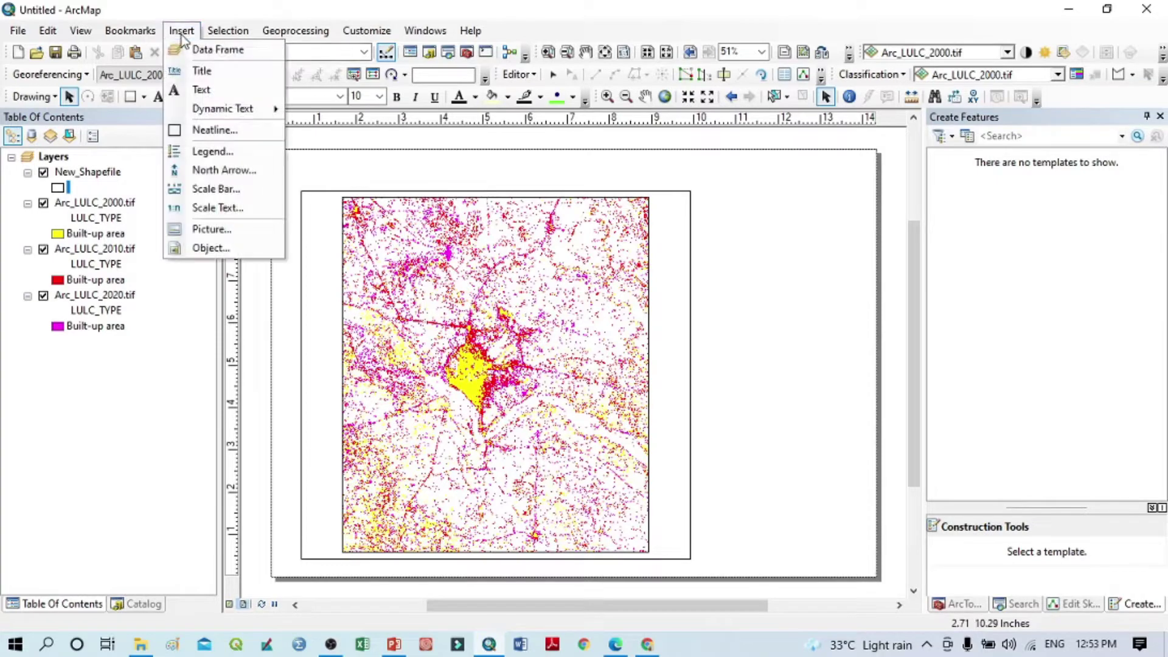
{"action": "left_click", "coordinate": [212, 171]}
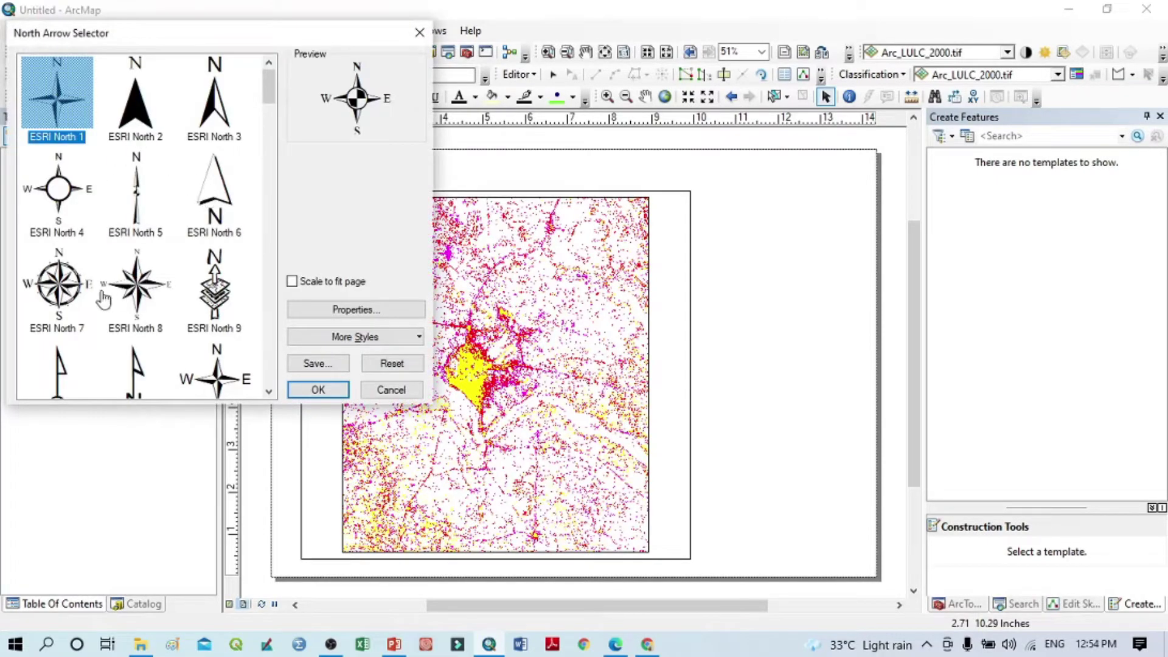
{"action": "left_click", "coordinate": [138, 295]}
{"action": "left_click", "coordinate": [216, 380]}
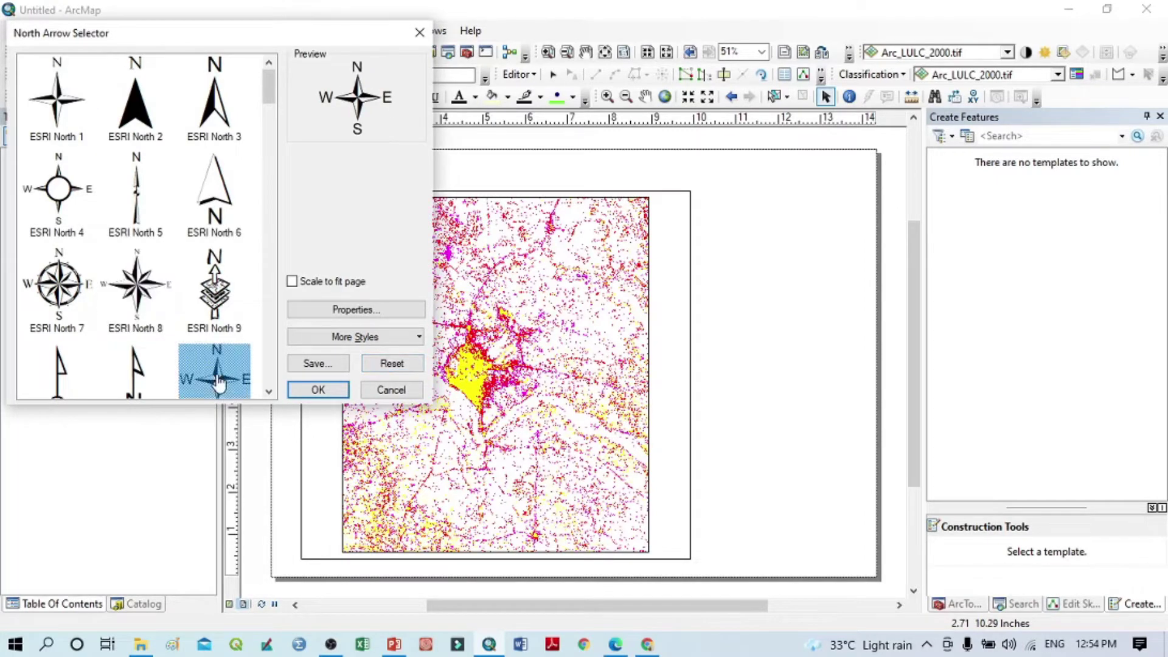
{"action": "left_click", "coordinate": [291, 389]}
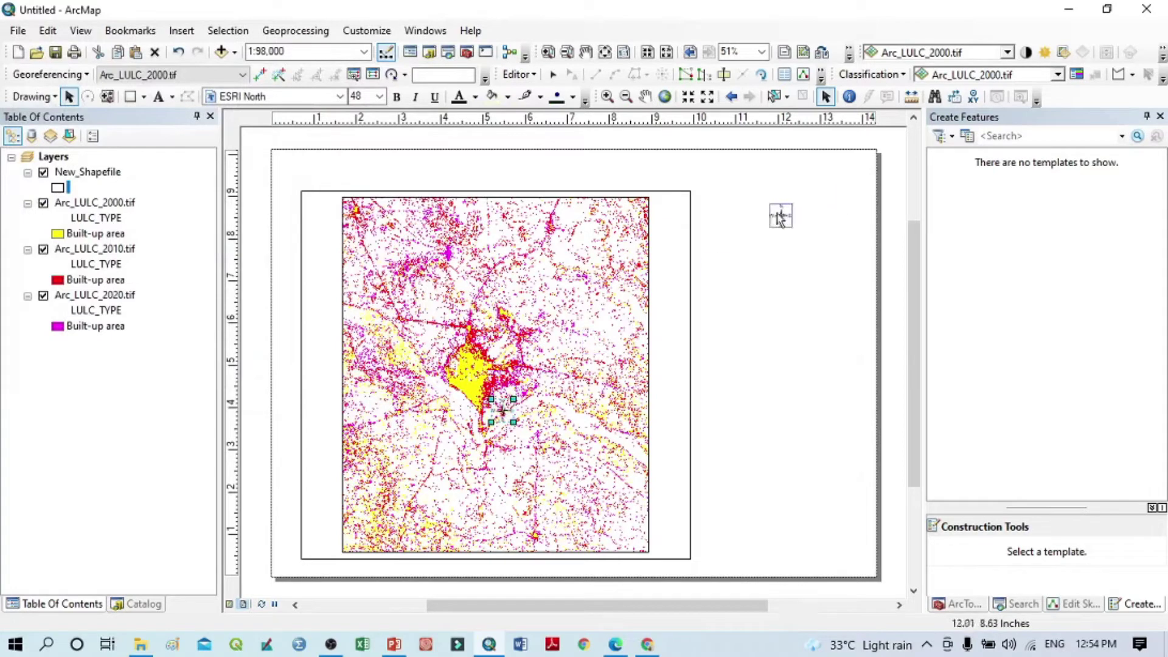
{"action": "left_click_drag", "start_coordinate": [778, 206], "coordinate": [825, 247]}
{"action": "left_click", "coordinate": [808, 284]}
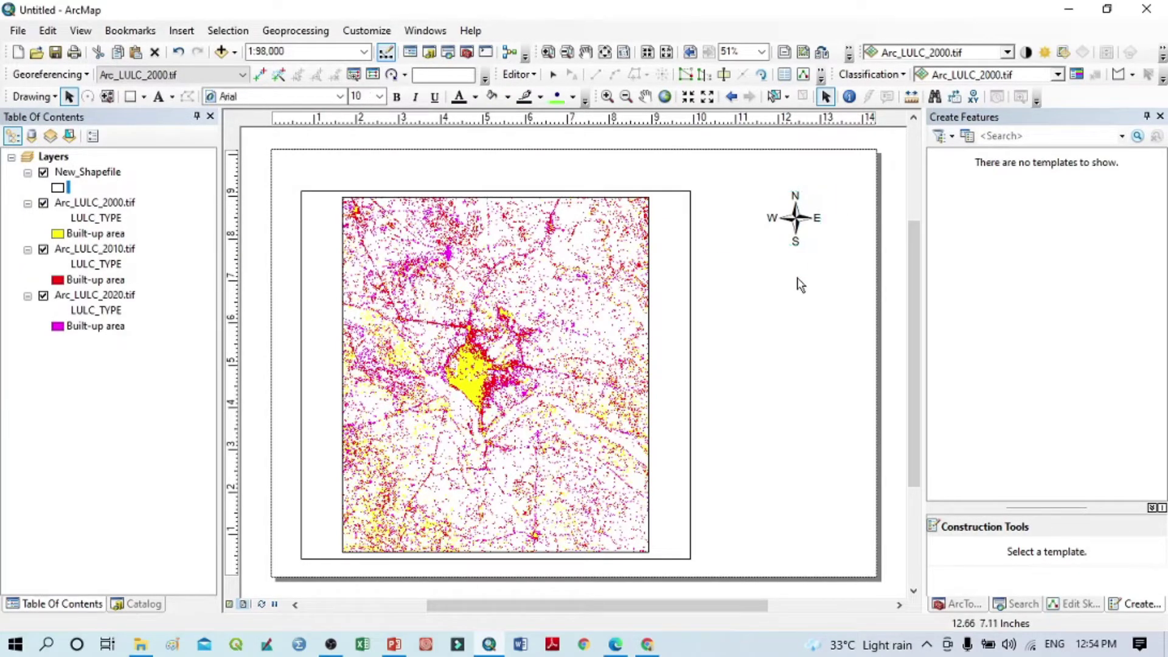
Step: Insert a legend of all four layers with the Urbanized Area patch for New_Shapefile, and place it enlarged below the north arrow
{"action": "left_click", "coordinate": [181, 30]}
{"action": "left_click", "coordinate": [207, 152]}
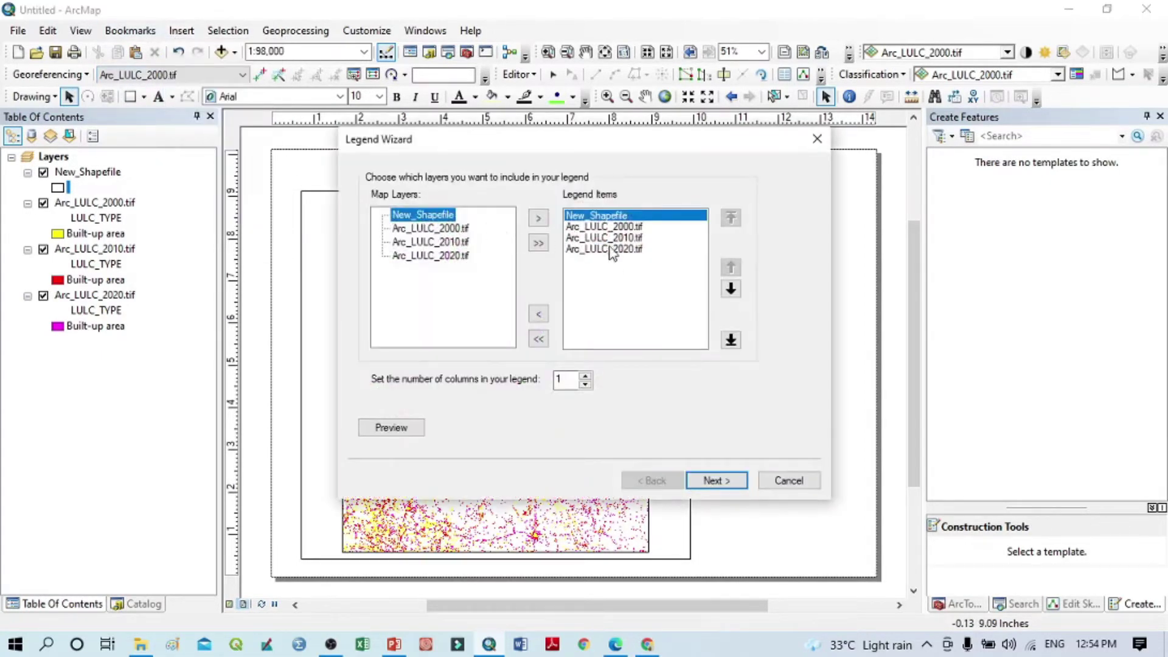
{"action": "left_click", "coordinate": [714, 481]}
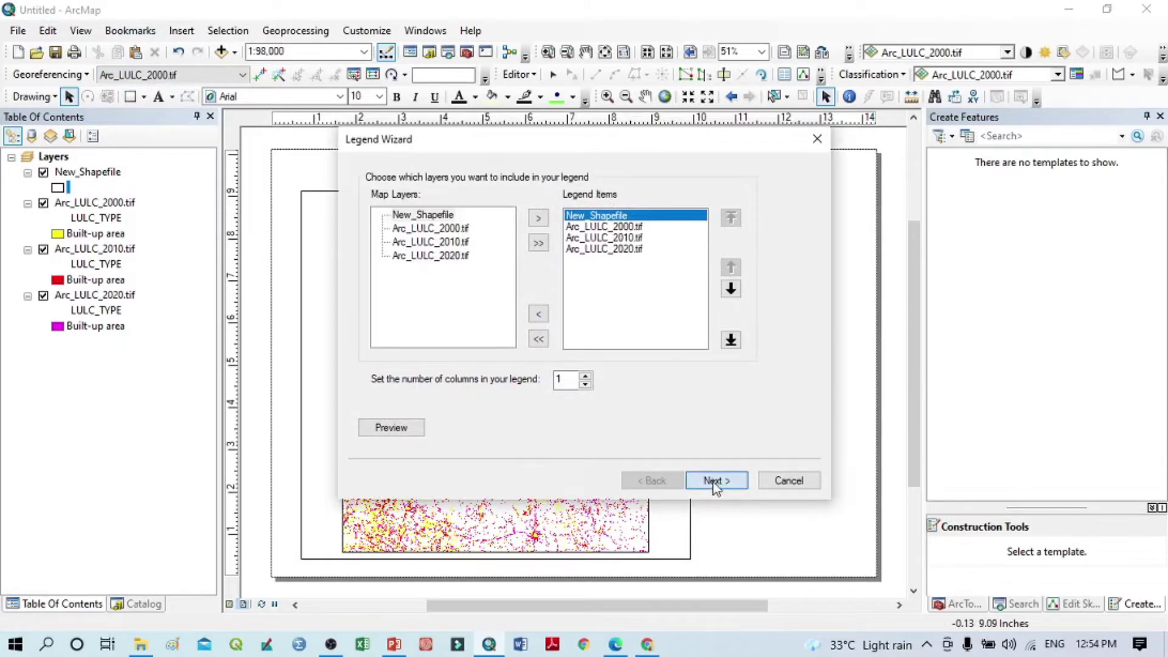
{"action": "left_click", "coordinate": [714, 481]}
{"action": "left_click", "coordinate": [714, 480]}
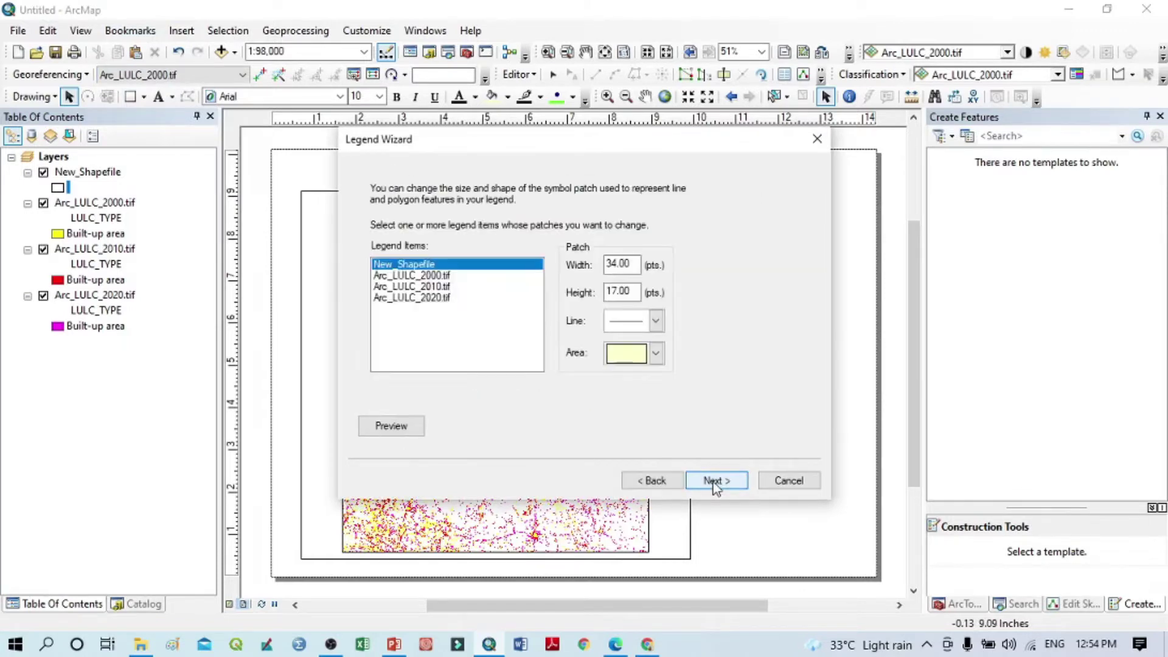
{"action": "left_click", "coordinate": [656, 354]}
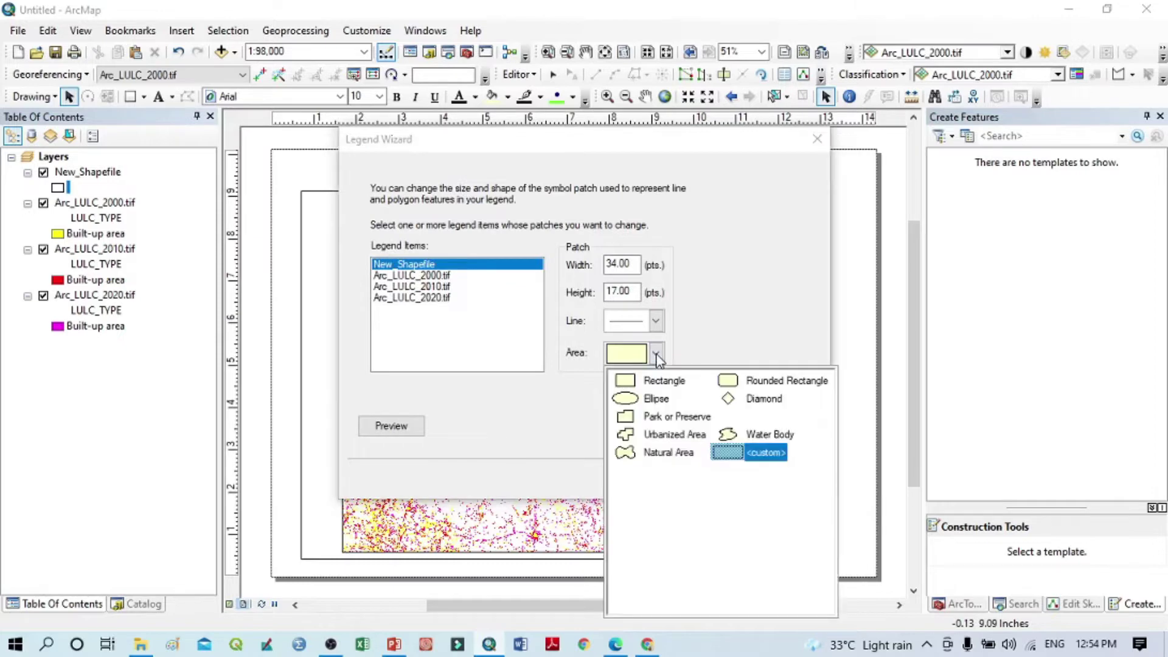
{"action": "left_click", "coordinate": [646, 435]}
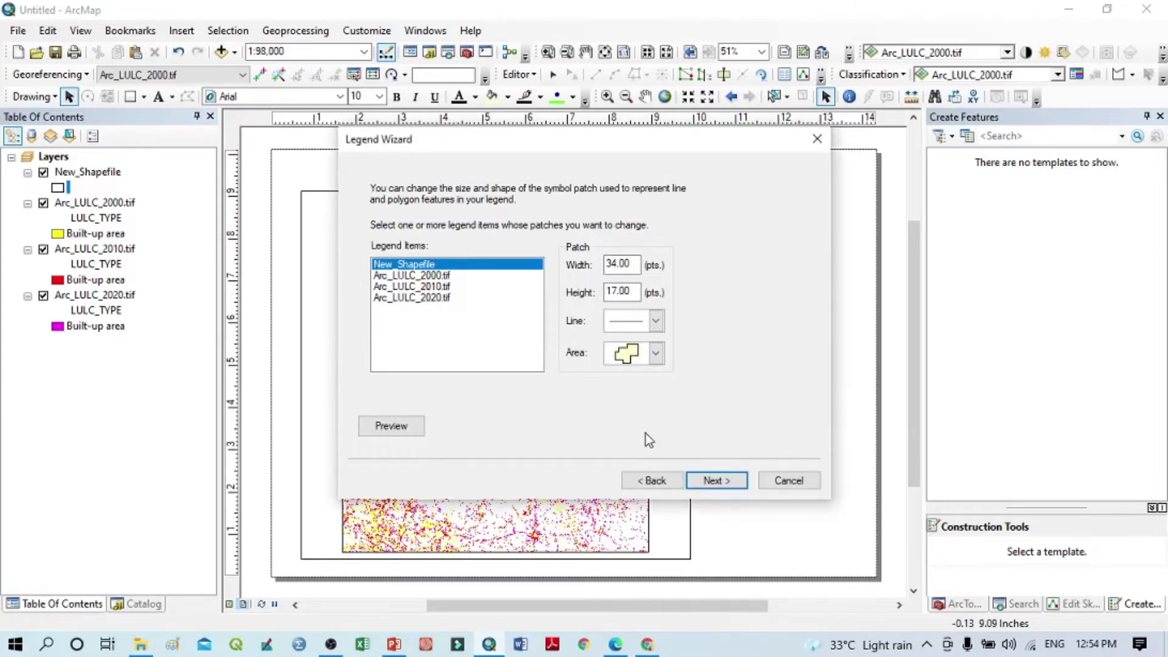
{"action": "left_click", "coordinate": [722, 482]}
{"action": "left_click", "coordinate": [716, 480]}
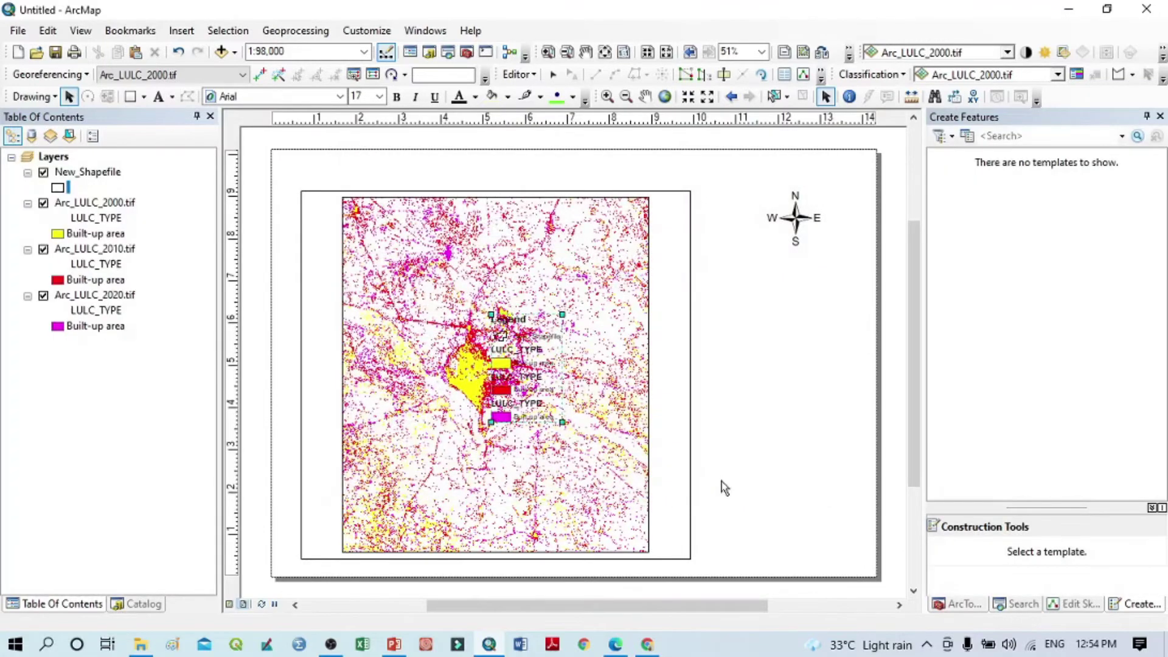
{"action": "left_click_drag", "start_coordinate": [562, 392], "coordinate": [838, 446]}
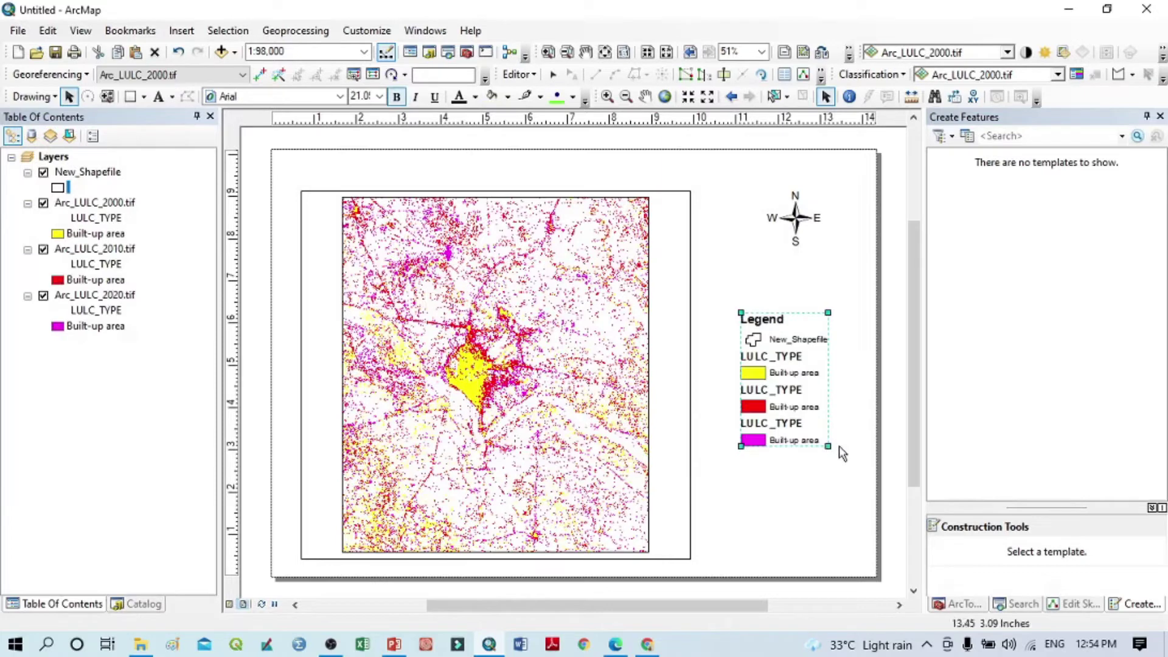
Step: Convert the legend to graphics and ungroup it into its separate elements
{"action": "right_click", "coordinate": [777, 368]}
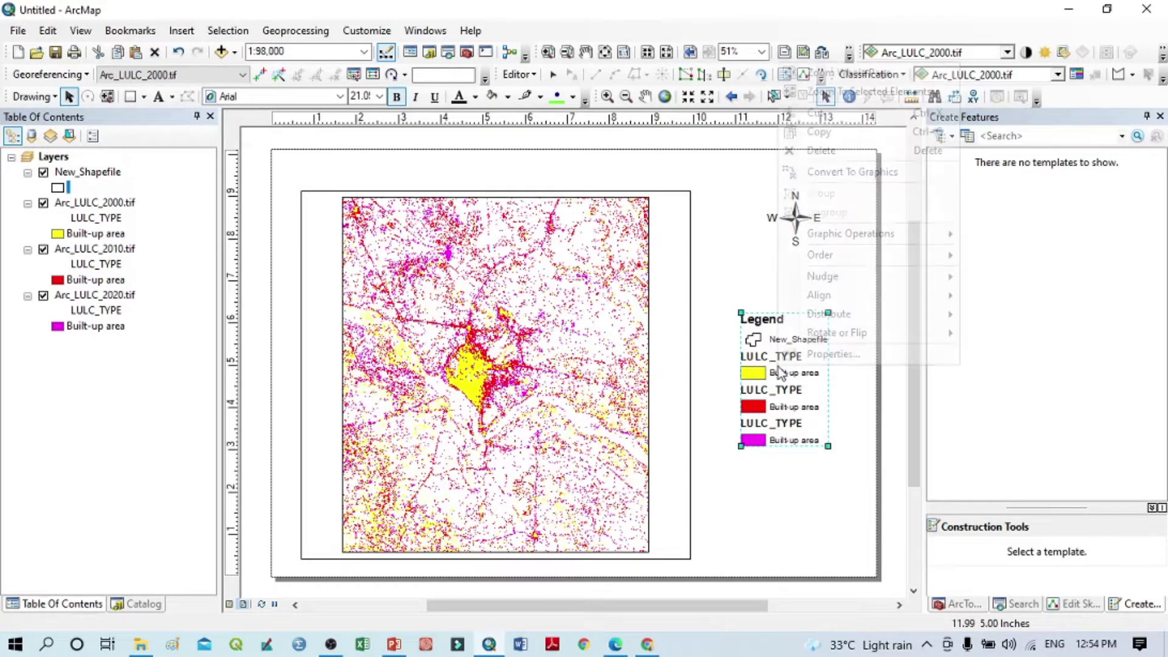
{"action": "left_click", "coordinate": [825, 173]}
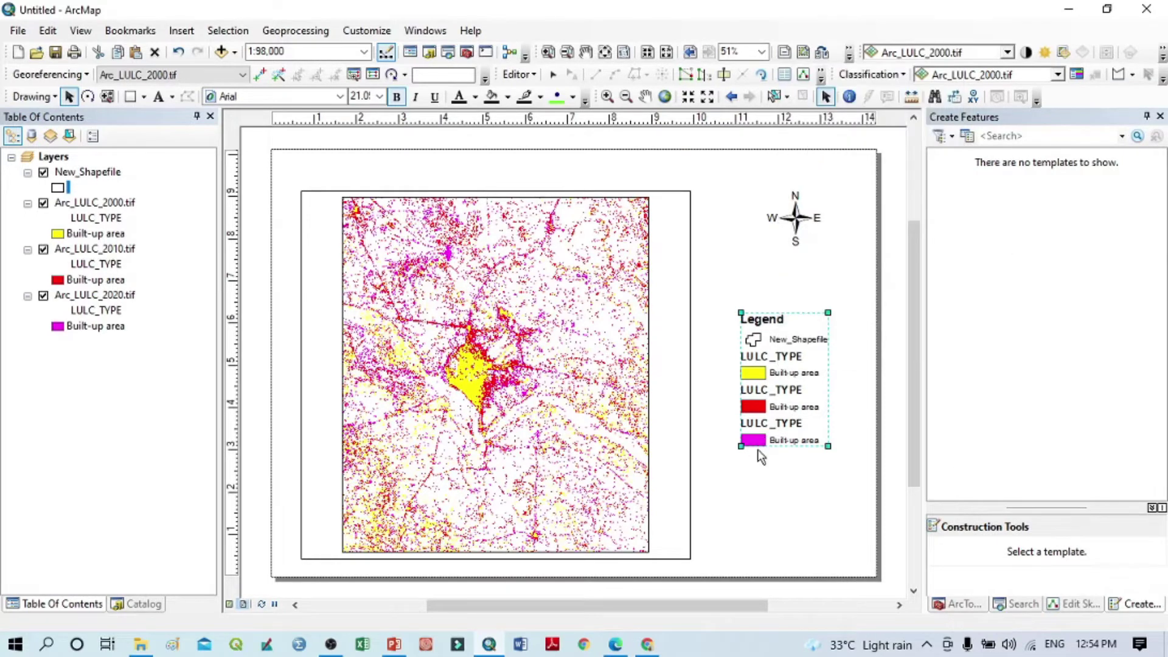
{"action": "right_click", "coordinate": [773, 391]}
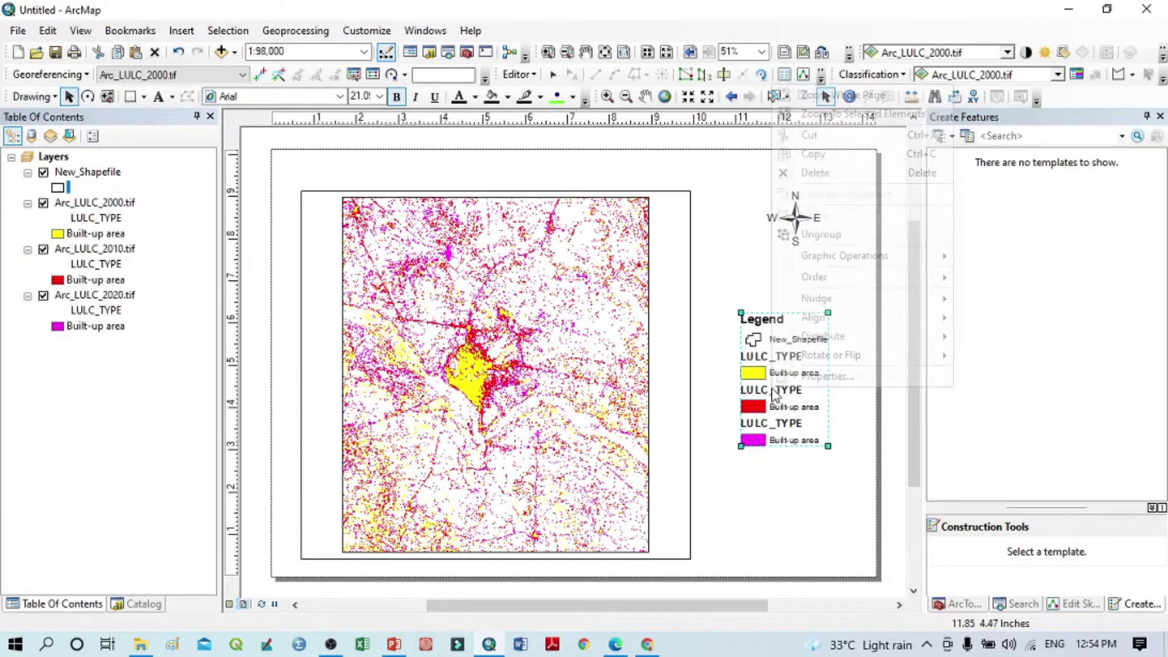
{"action": "left_click", "coordinate": [855, 234]}
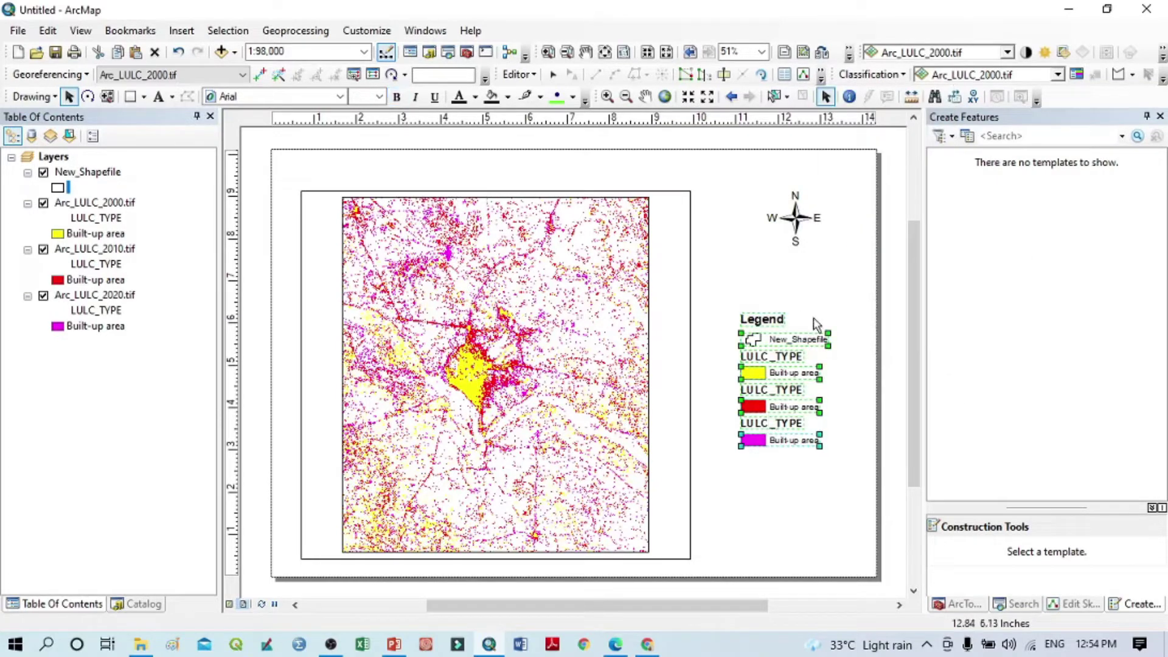
Step: Change the font of all selected legend elements to Times New Roman
{"action": "left_click", "coordinate": [339, 96]}
{"action": "key", "text": "t"}
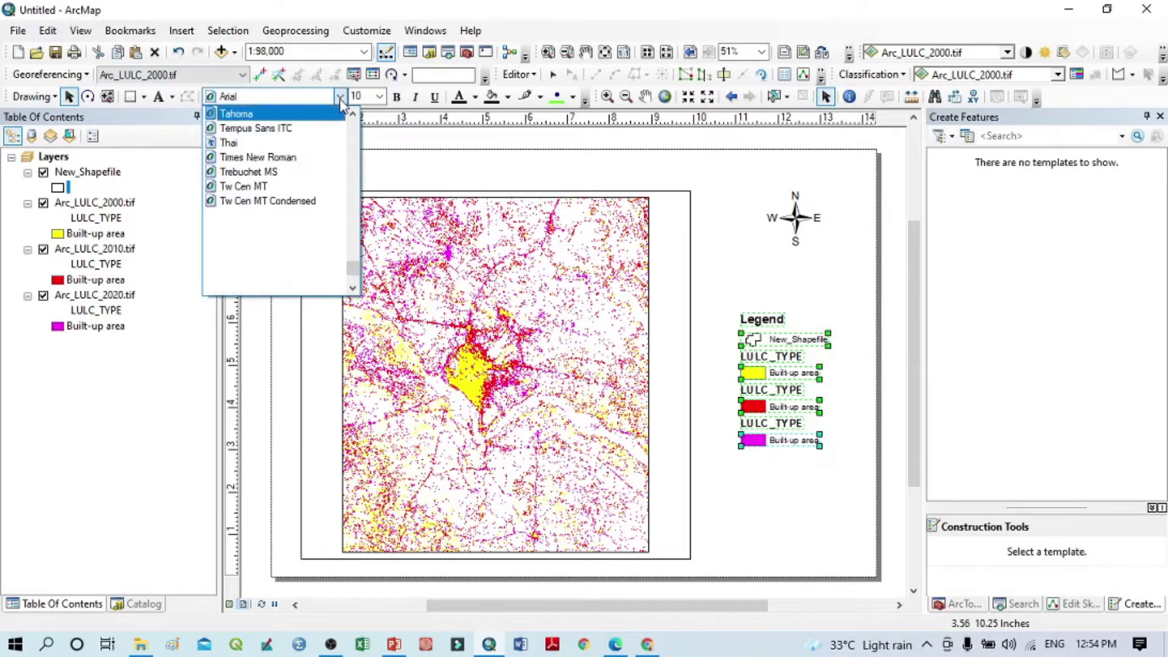
{"action": "key", "text": "Return"}
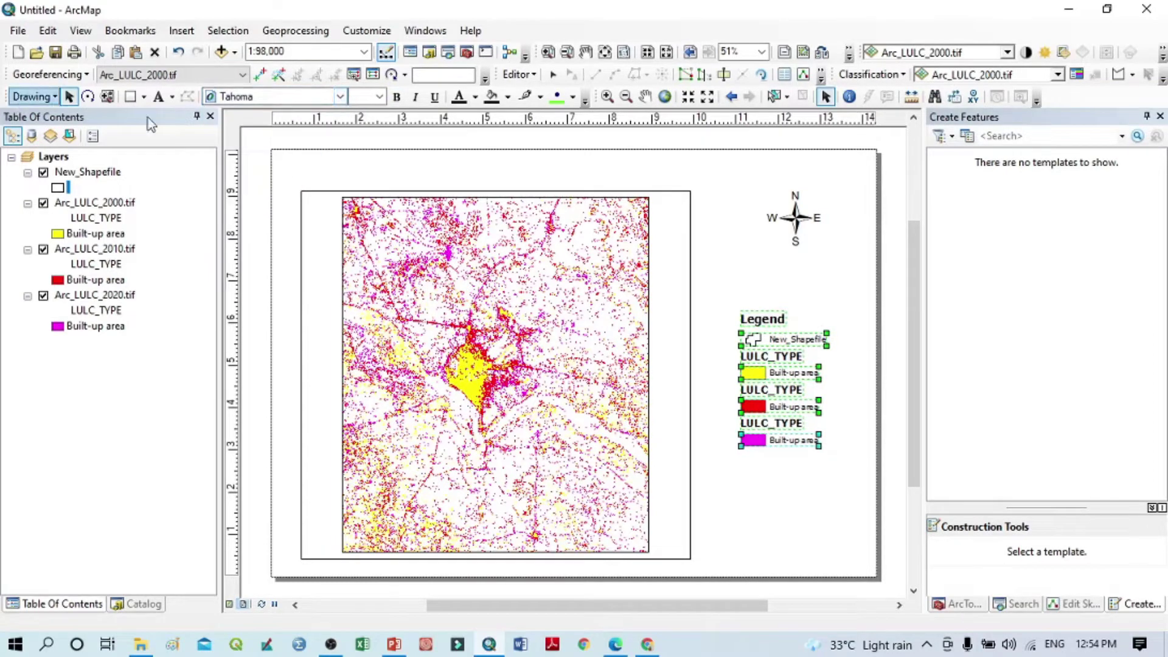
{"action": "left_click", "coordinate": [341, 97]}
{"action": "key", "text": "Down"}
{"action": "key", "text": "Down"}
{"action": "key", "text": "Down"}
{"action": "key", "text": "Down"}
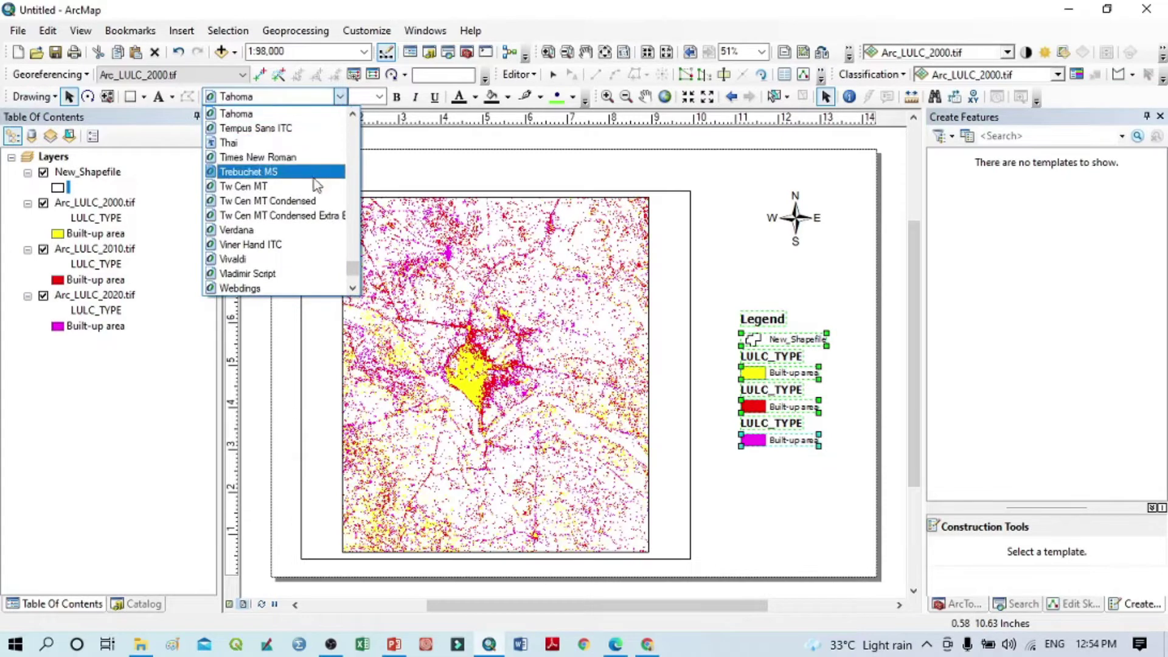
{"action": "key", "text": "Up"}
{"action": "key", "text": "Return"}
Step: Set the text of the selected legend elements to size 16 and make it bold
{"action": "left_click", "coordinate": [380, 97]}
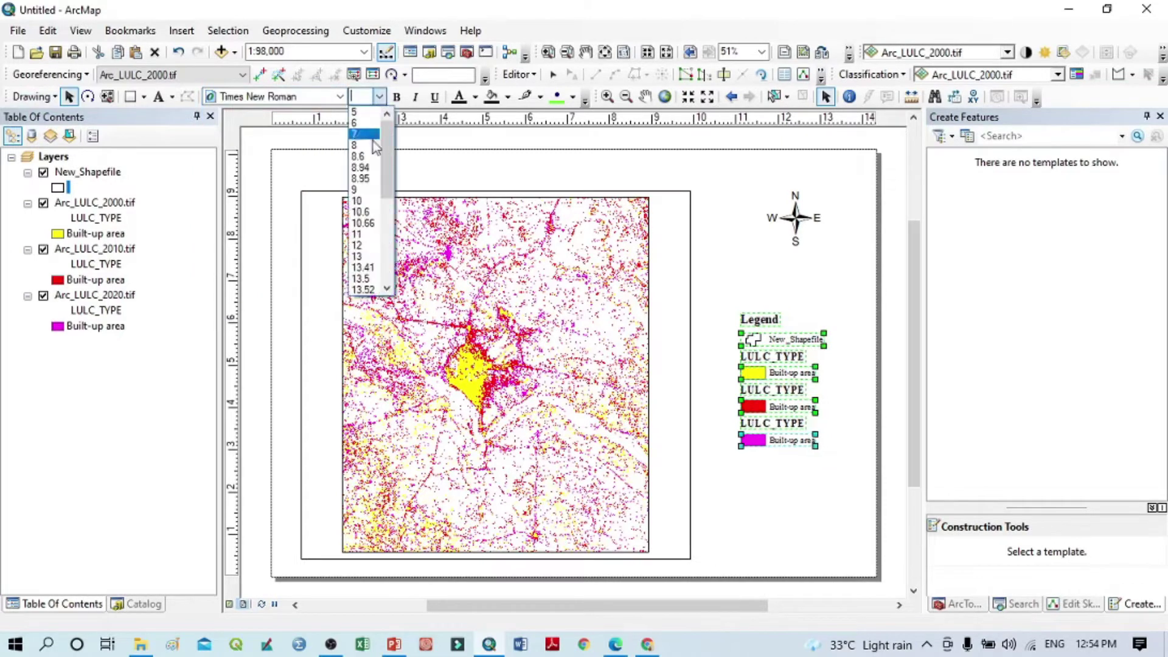
{"action": "scroll", "coordinate": [365, 261], "scroll_direction": "down", "scroll_amount": 6}
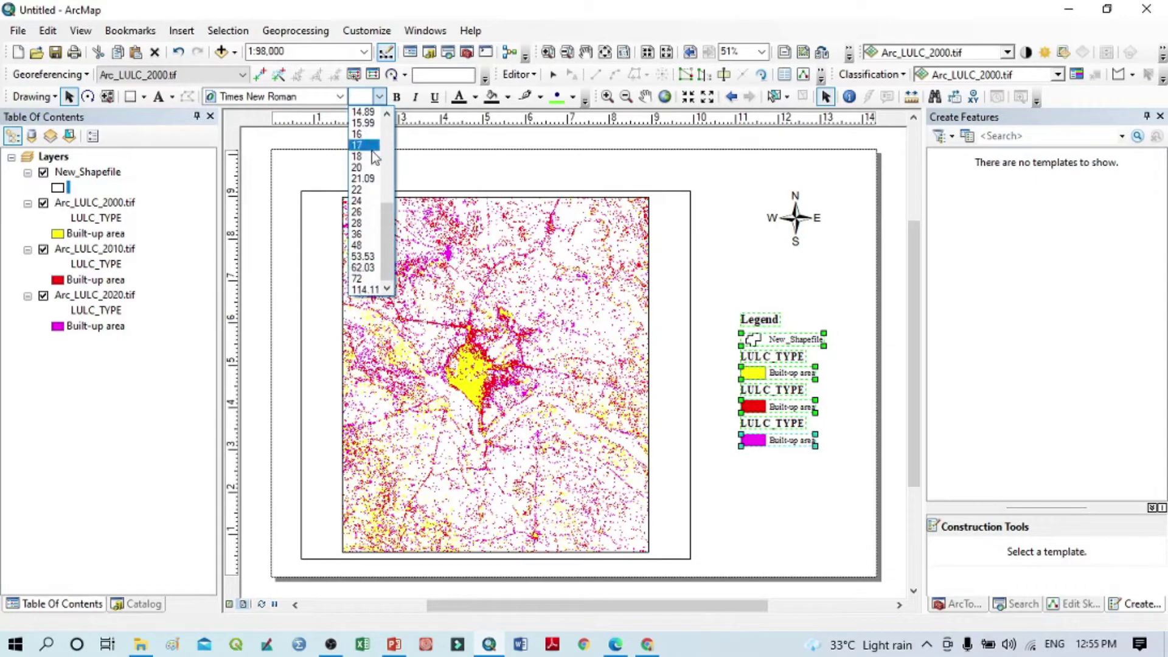
{"action": "left_click", "coordinate": [363, 145]}
{"action": "key", "text": "Return"}
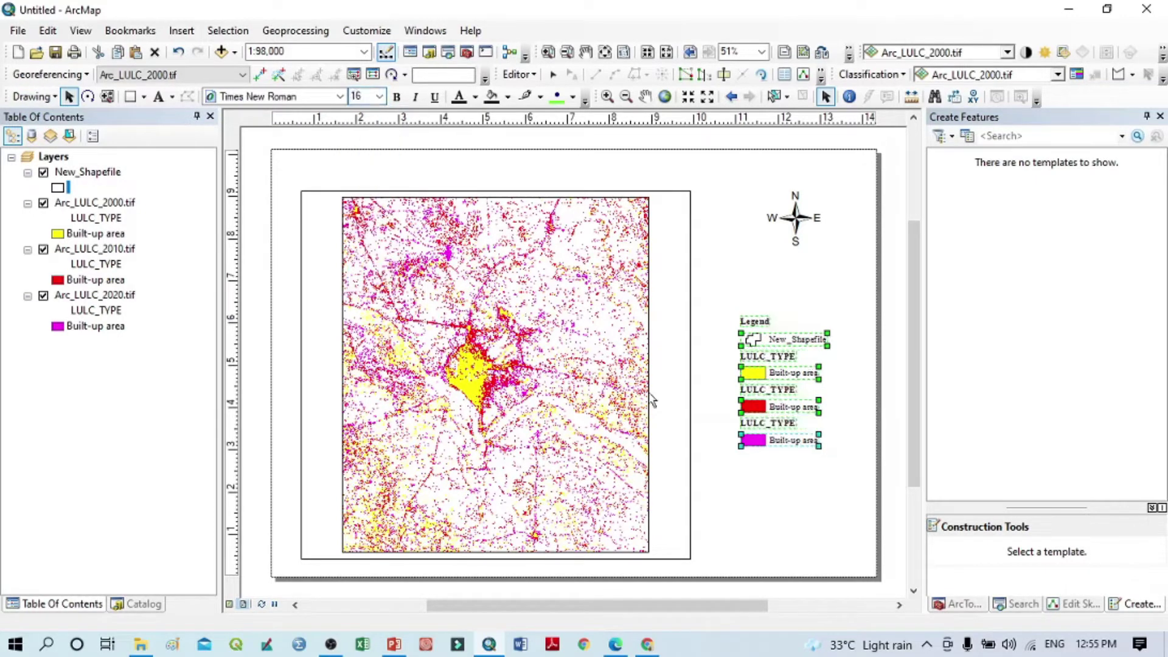
{"action": "left_click", "coordinate": [395, 97]}
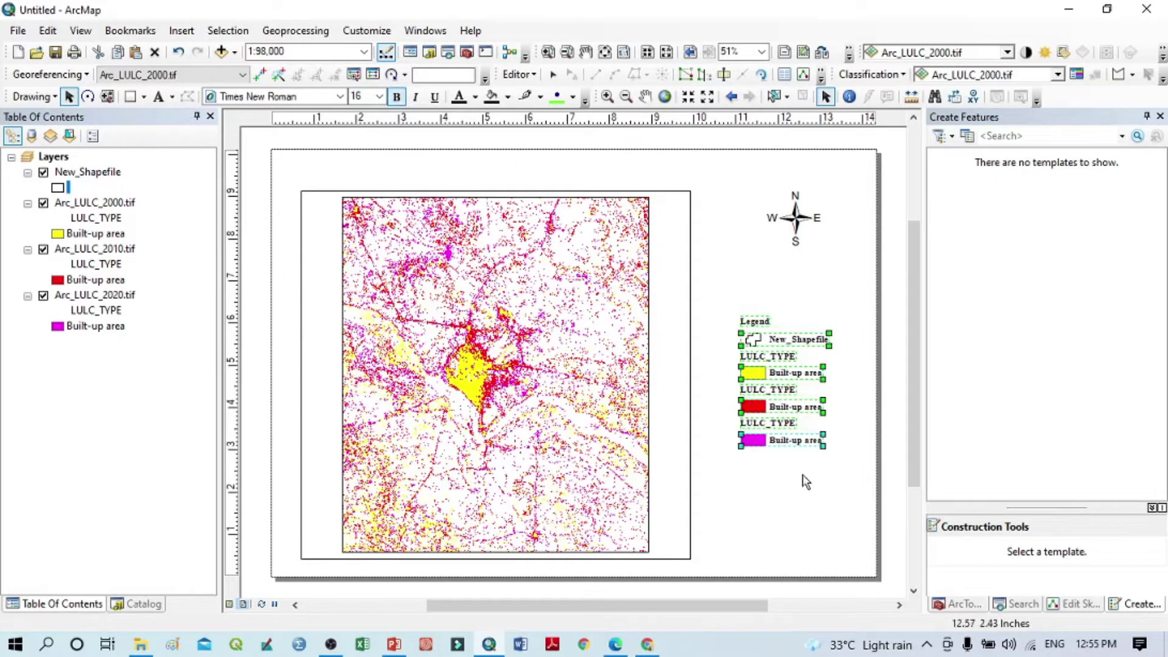
Step: Ungroup the legend entries further so patches and labels are separate, and clear the selection
{"action": "right_click", "coordinate": [793, 441]}
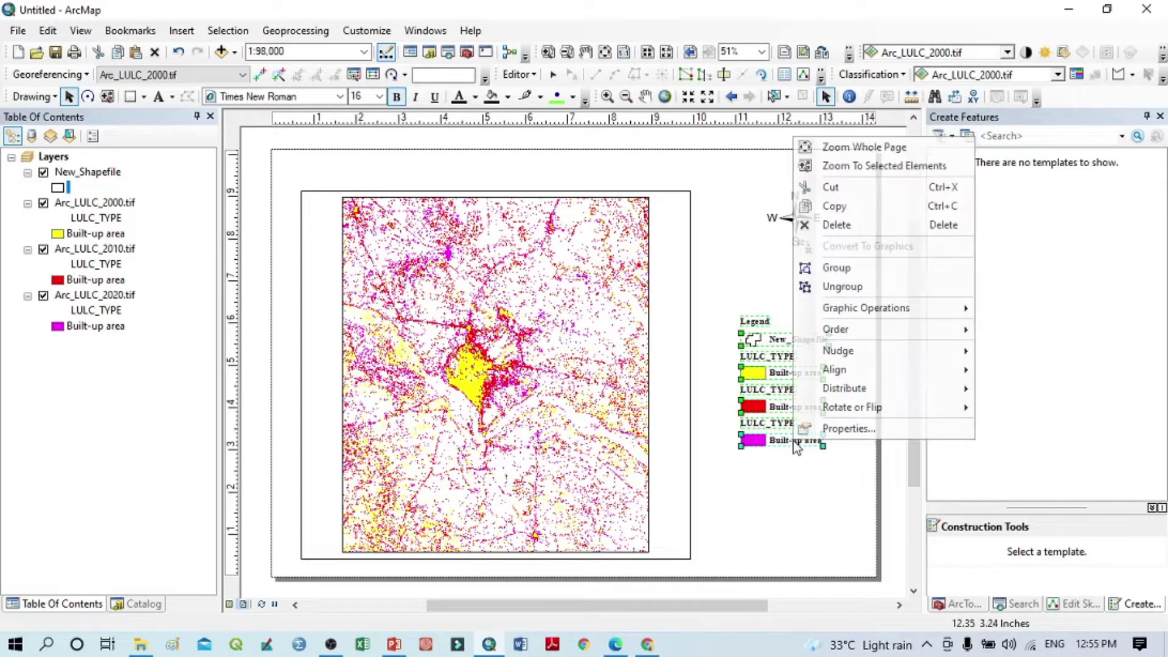
{"action": "left_click", "coordinate": [859, 287]}
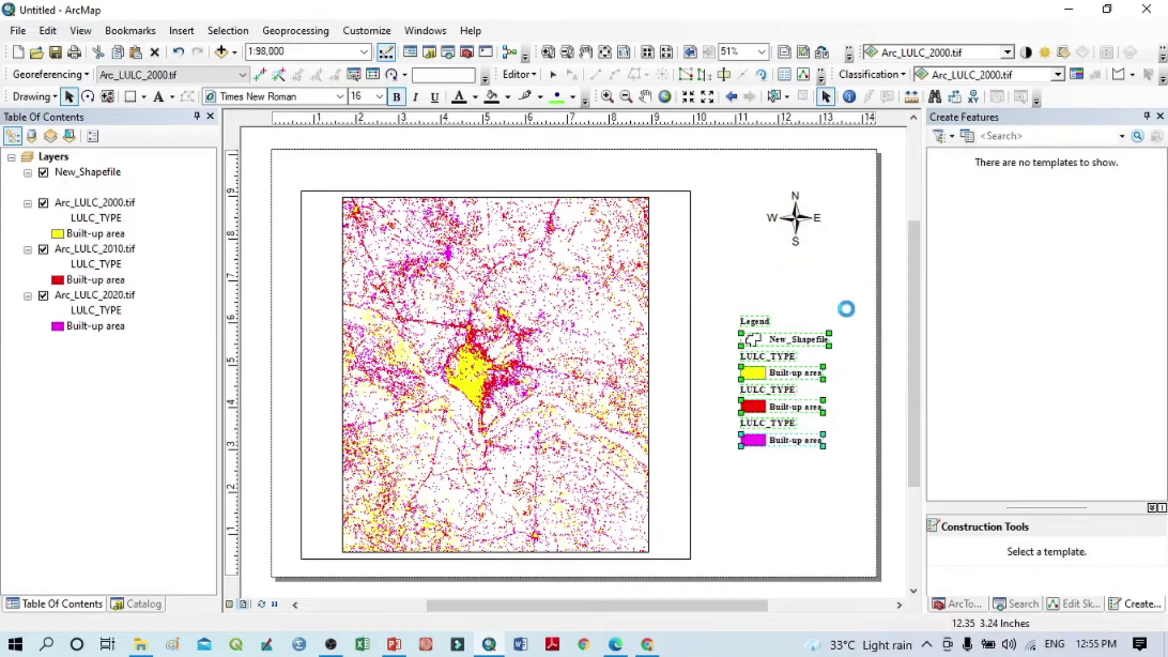
{"action": "left_click", "coordinate": [785, 493]}
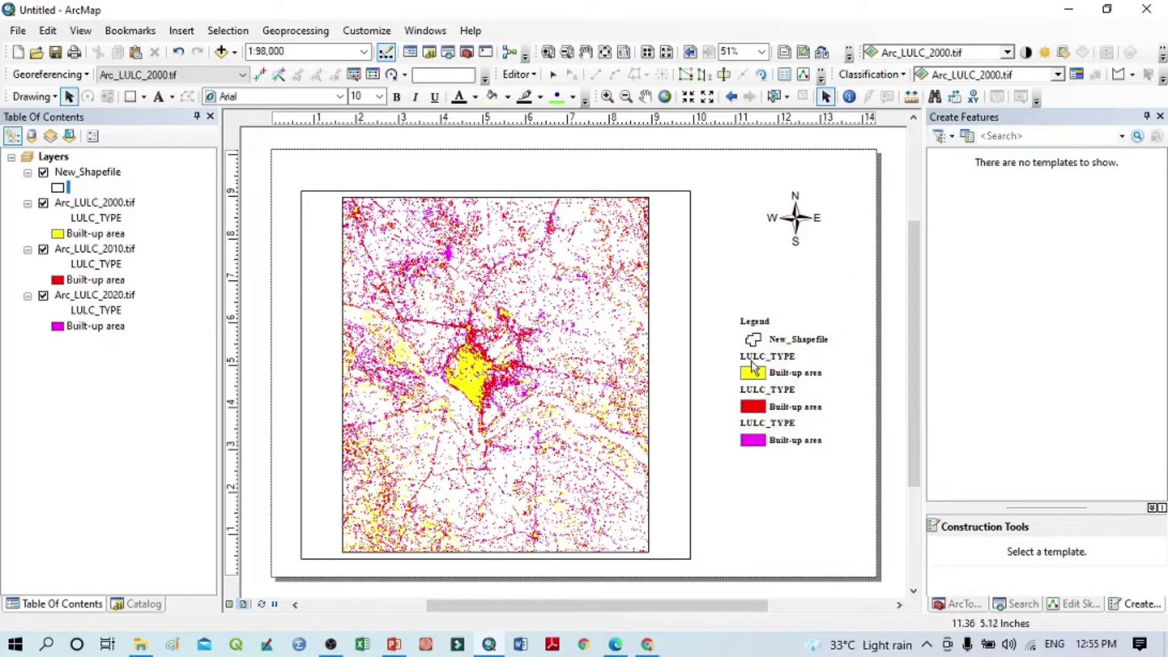
Step: Delete the three LULC_TYPE headings above the Built-up area entries in the legend
{"action": "left_click", "coordinate": [779, 359]}
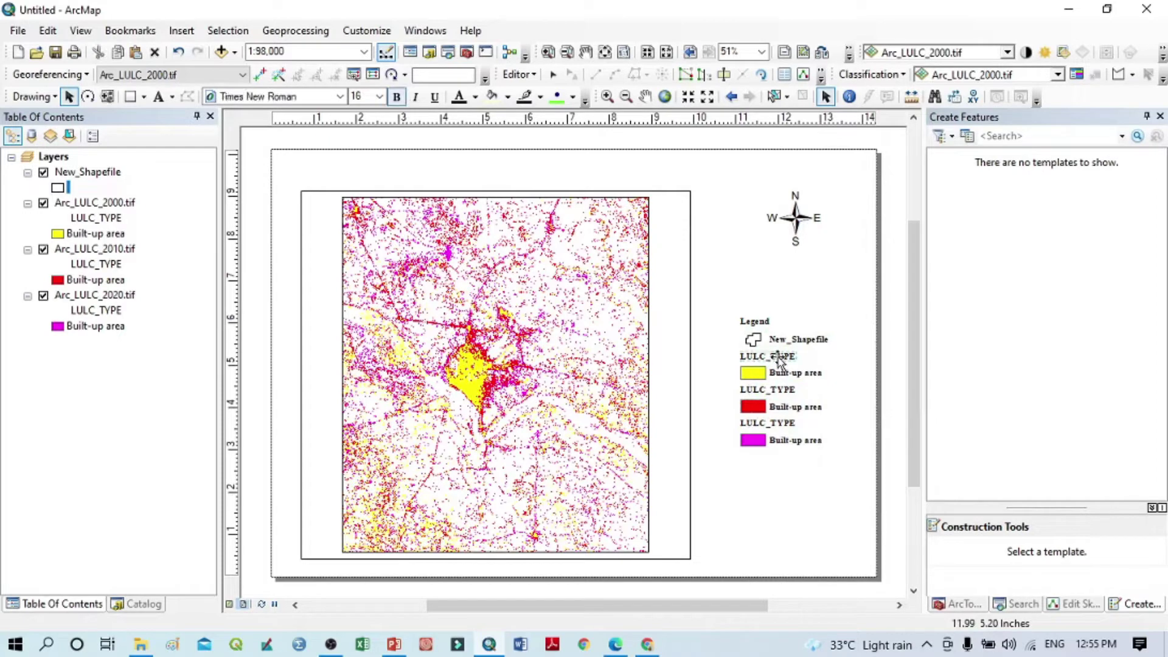
{"action": "key", "text": "Delete"}
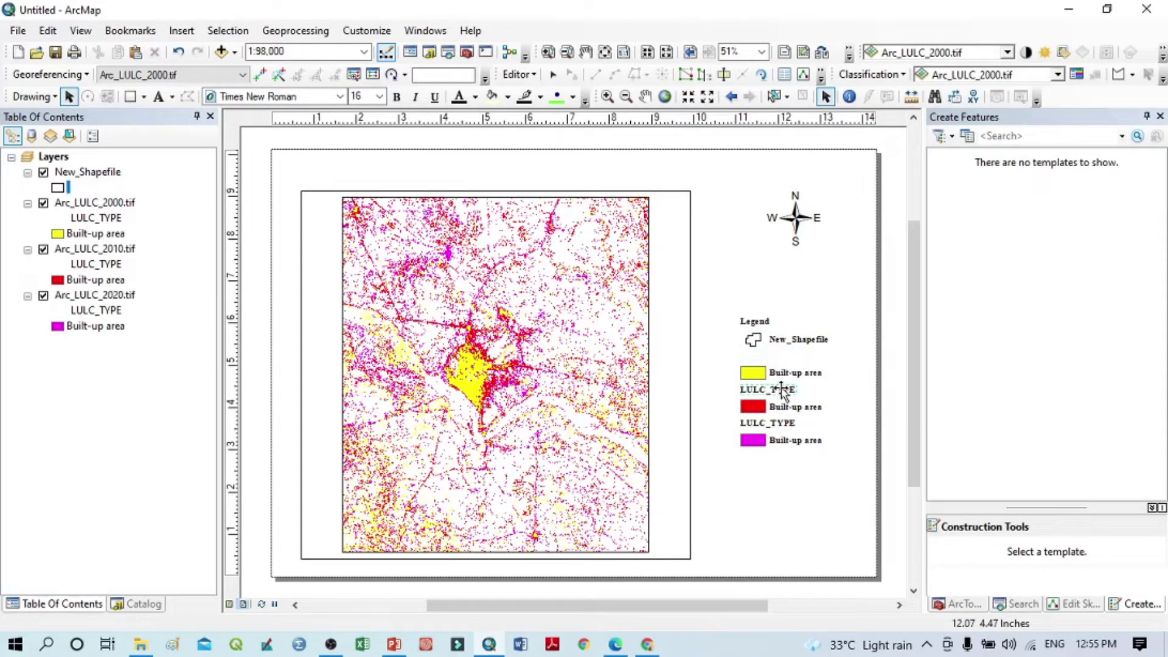
{"action": "key", "text": "Delete"}
{"action": "left_click", "coordinate": [786, 423]}
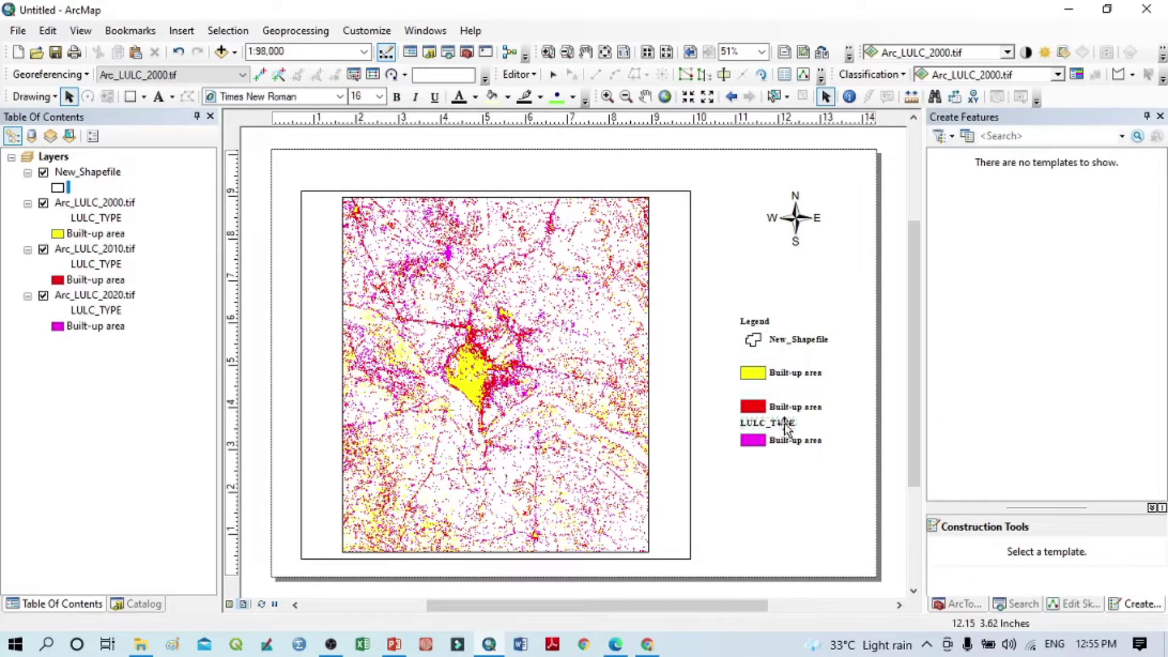
{"action": "key", "text": "Delete"}
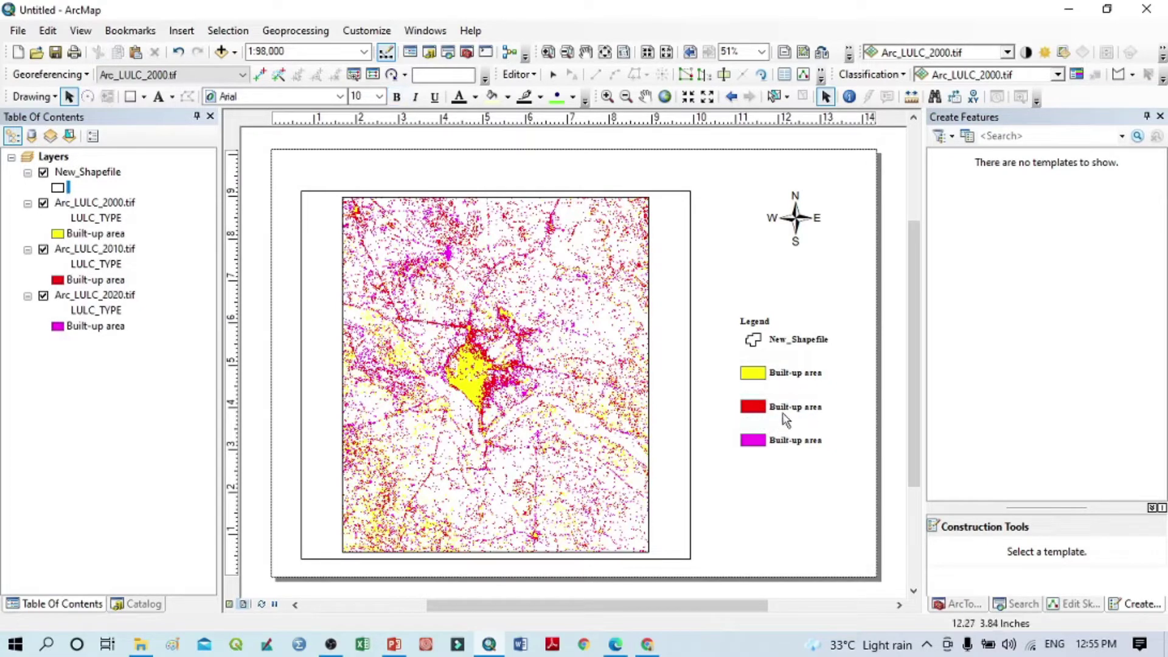
Step: Set the font size of the Legend heading to 24
{"action": "double_click", "coordinate": [749, 322]}
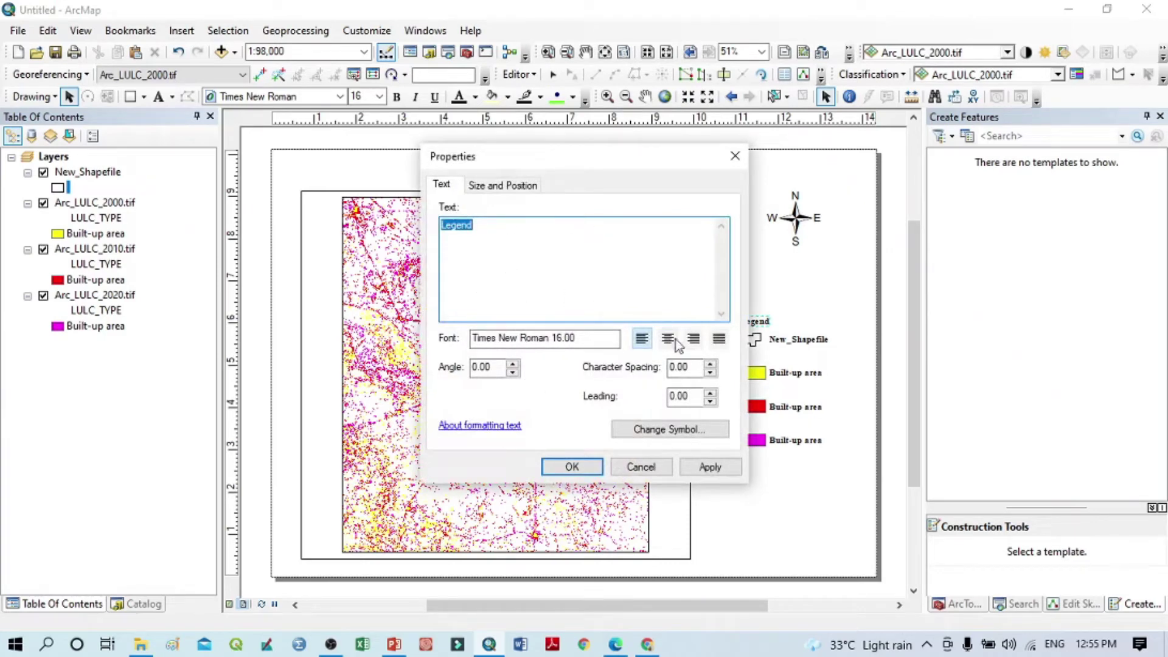
{"action": "left_click", "coordinate": [734, 157]}
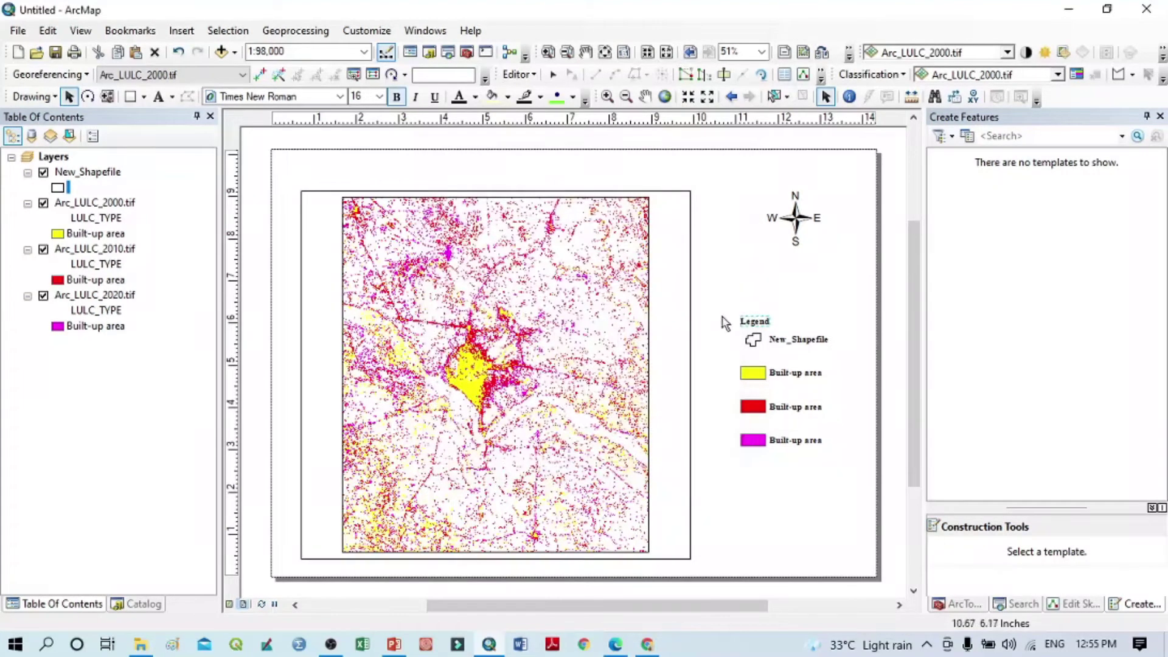
{"action": "left_click", "coordinate": [380, 96]}
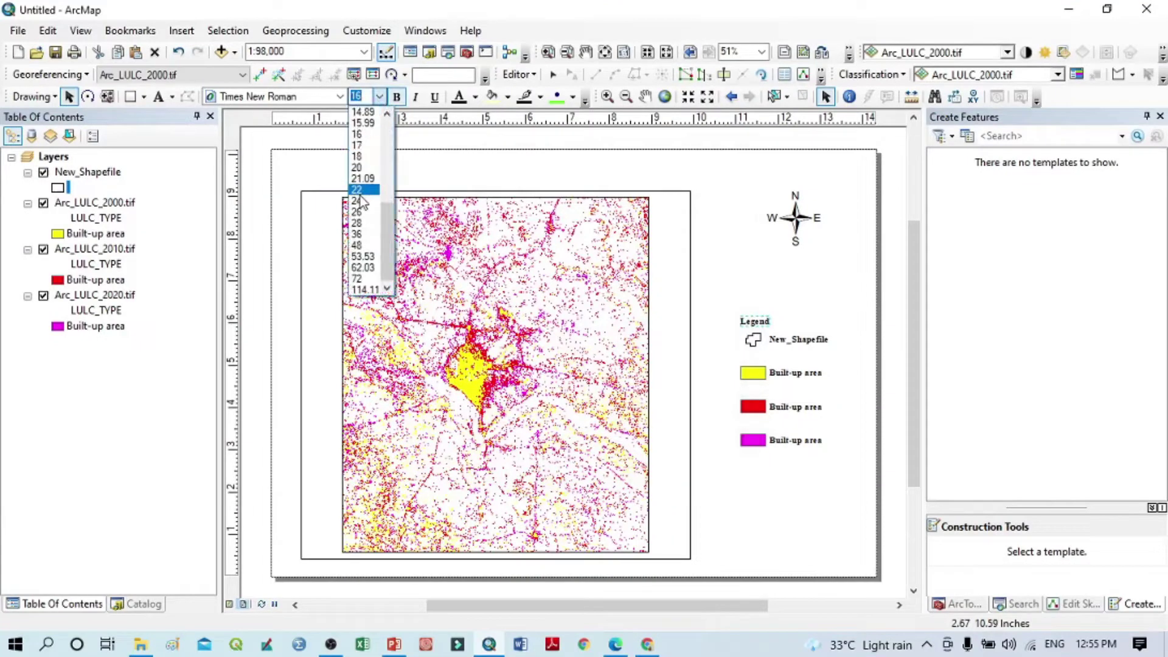
{"action": "left_click", "coordinate": [364, 167]}
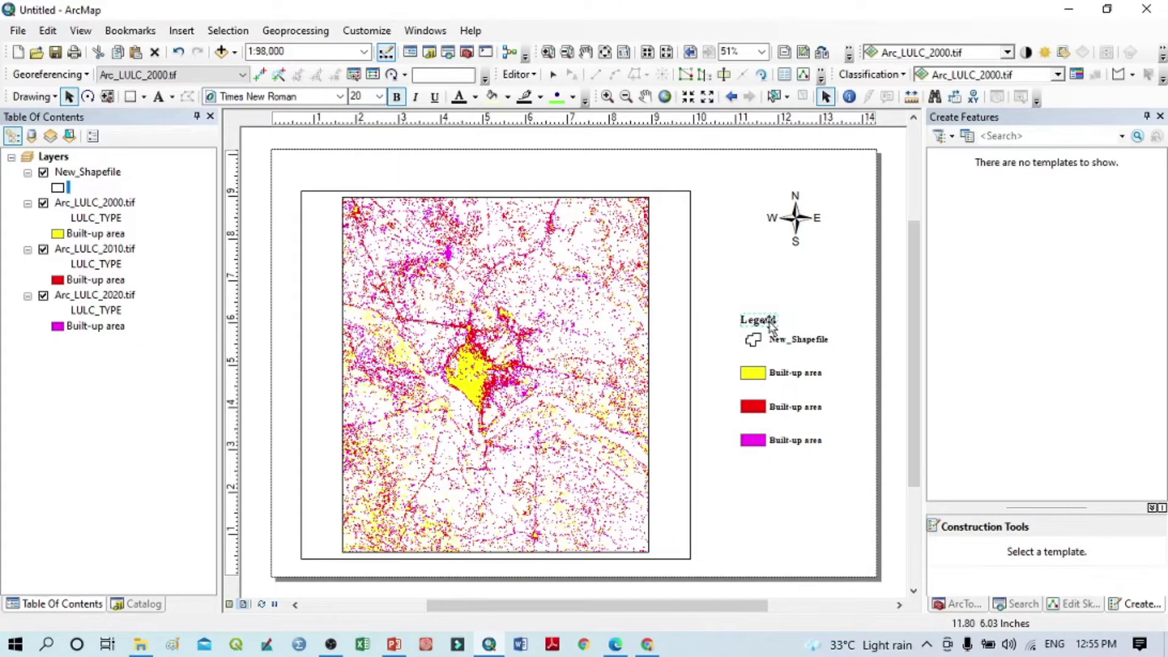
{"action": "left_click", "coordinate": [380, 97]}
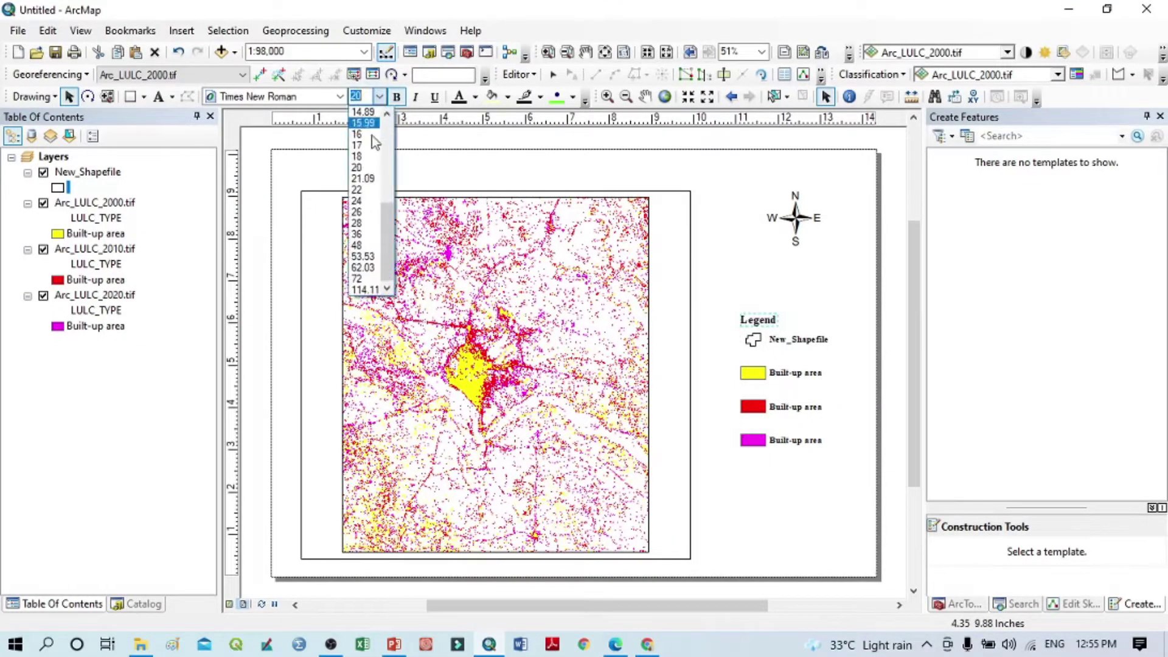
{"action": "left_click", "coordinate": [364, 201]}
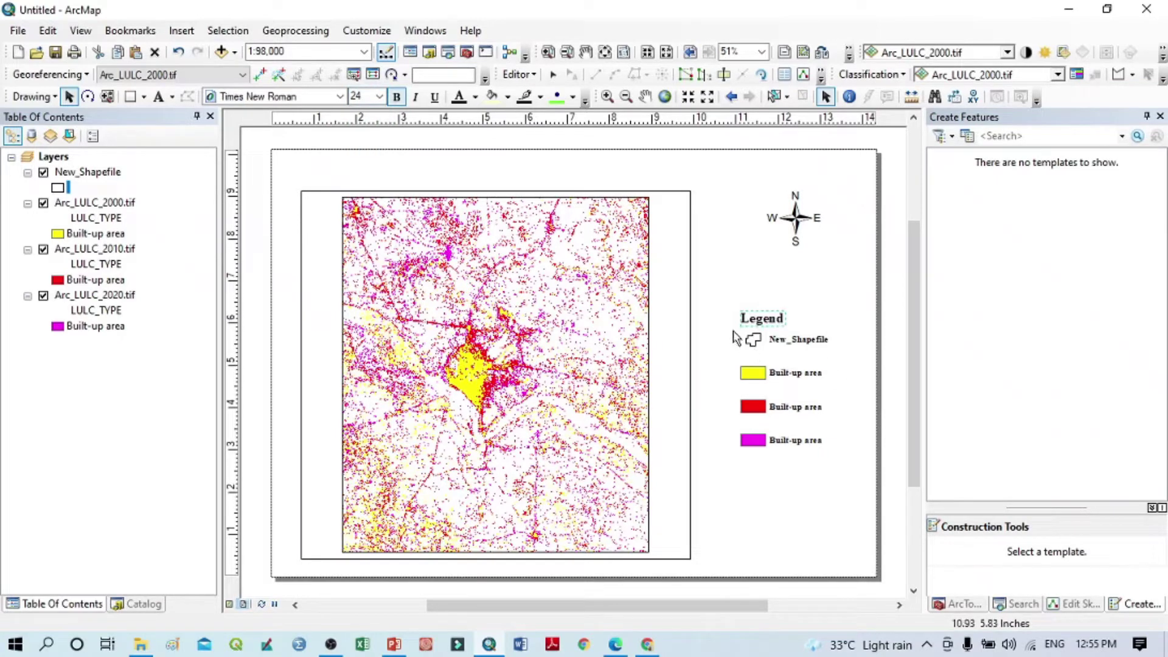
Step: Set the font size of the four legend entry labels below the heading to 20 and deselect them
{"action": "left_click_drag", "start_coordinate": [736, 338], "coordinate": [841, 457]}
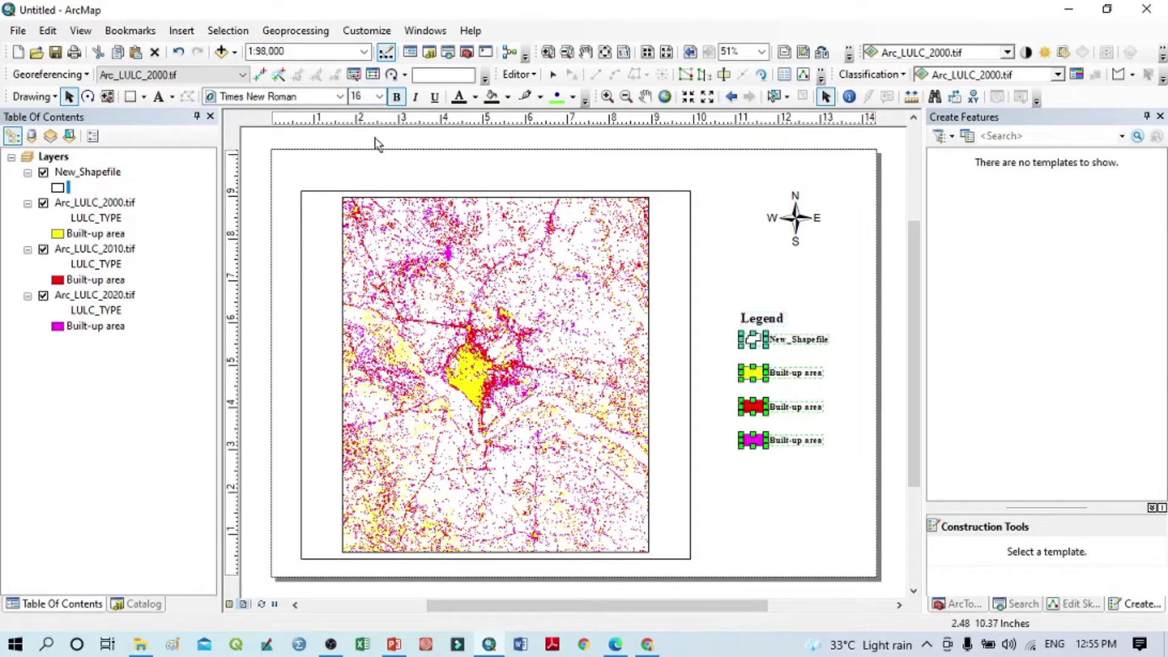
{"action": "left_click", "coordinate": [379, 97]}
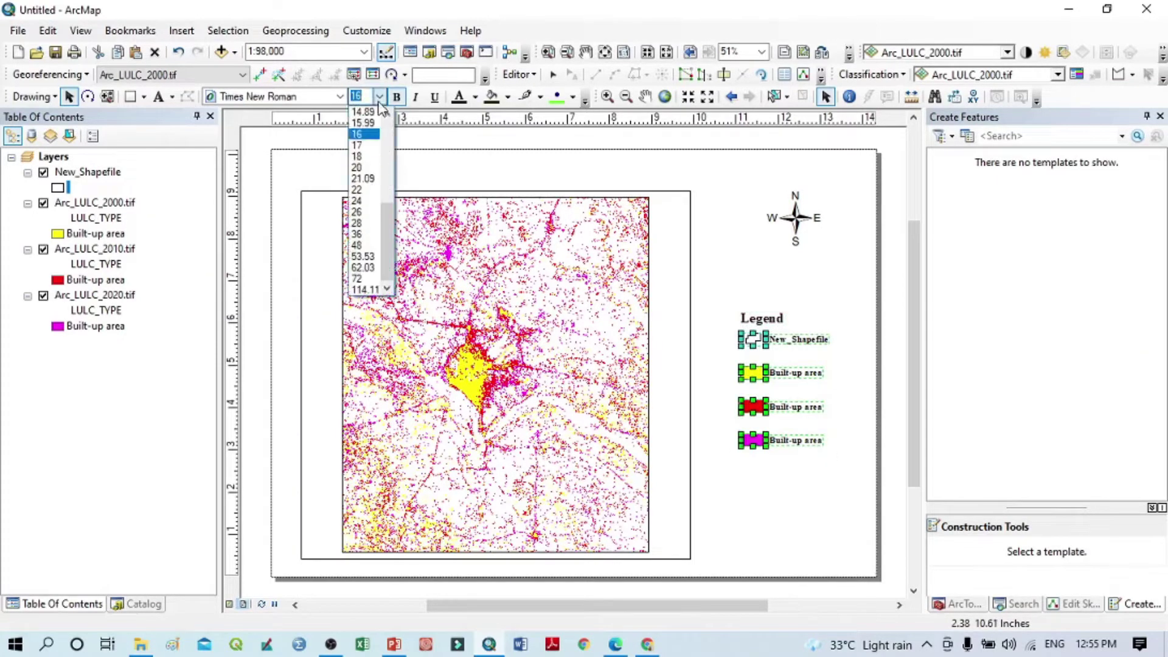
{"action": "left_click", "coordinate": [359, 172]}
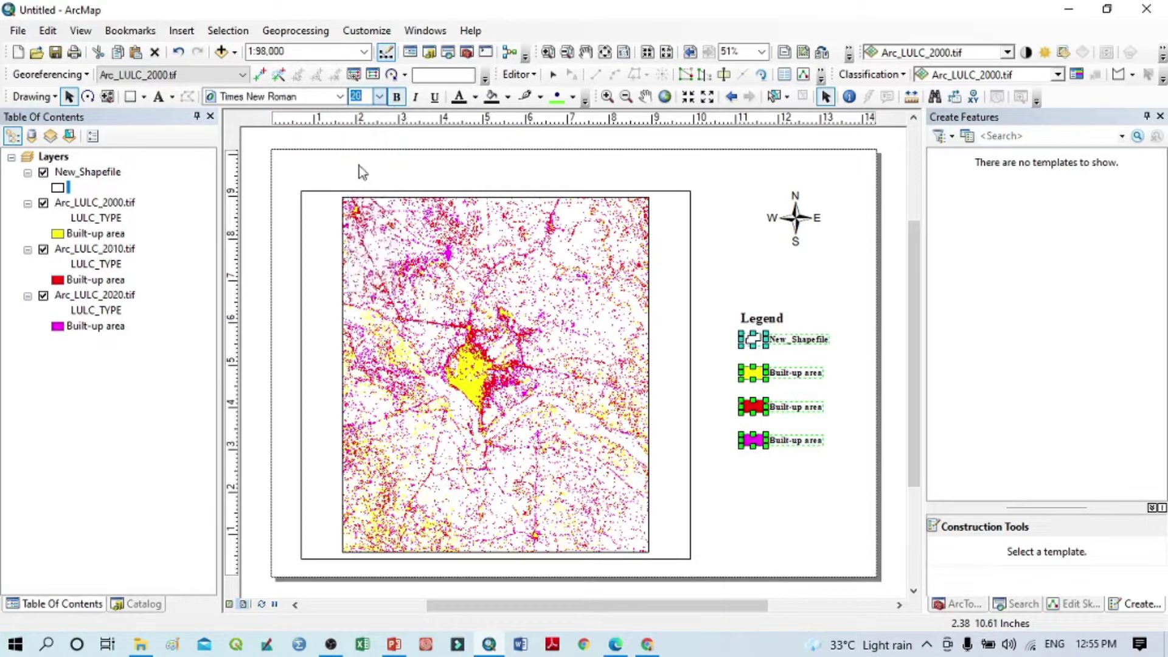
{"action": "left_click", "coordinate": [819, 541]}
Step: Centre the Legend heading slightly higher above the entries, and group the heading, patches and labels into one element
{"action": "left_click", "coordinate": [783, 321]}
{"action": "left_click_drag", "start_coordinate": [783, 321], "coordinate": [797, 312]}
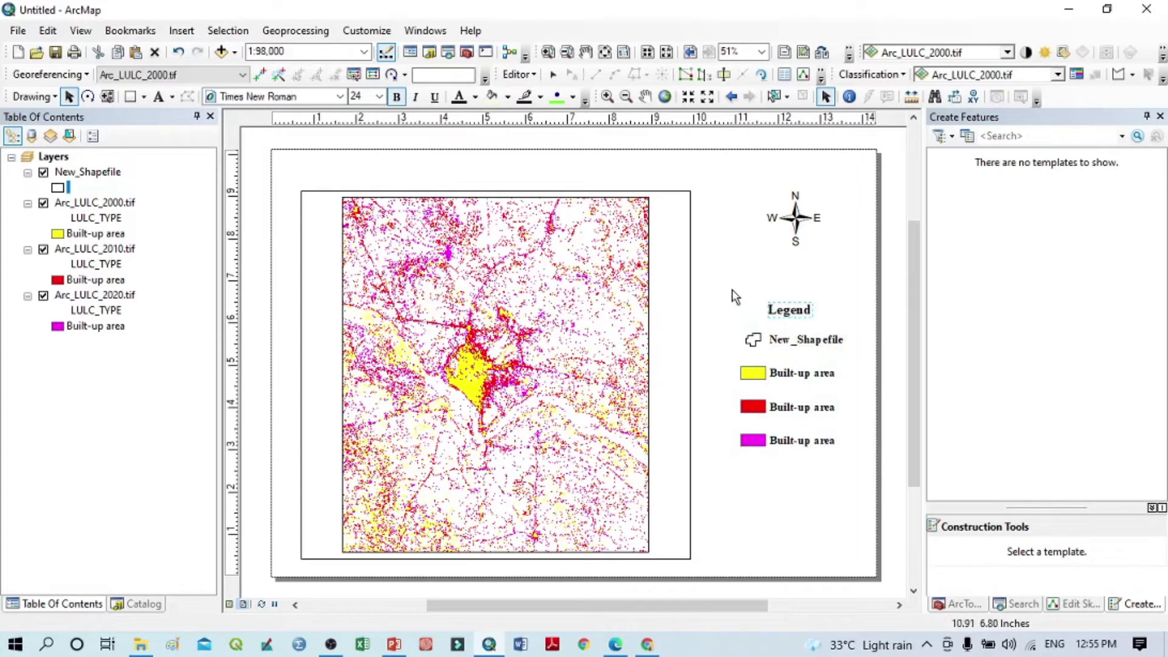
{"action": "left_click_drag", "start_coordinate": [726, 293], "coordinate": [855, 461]}
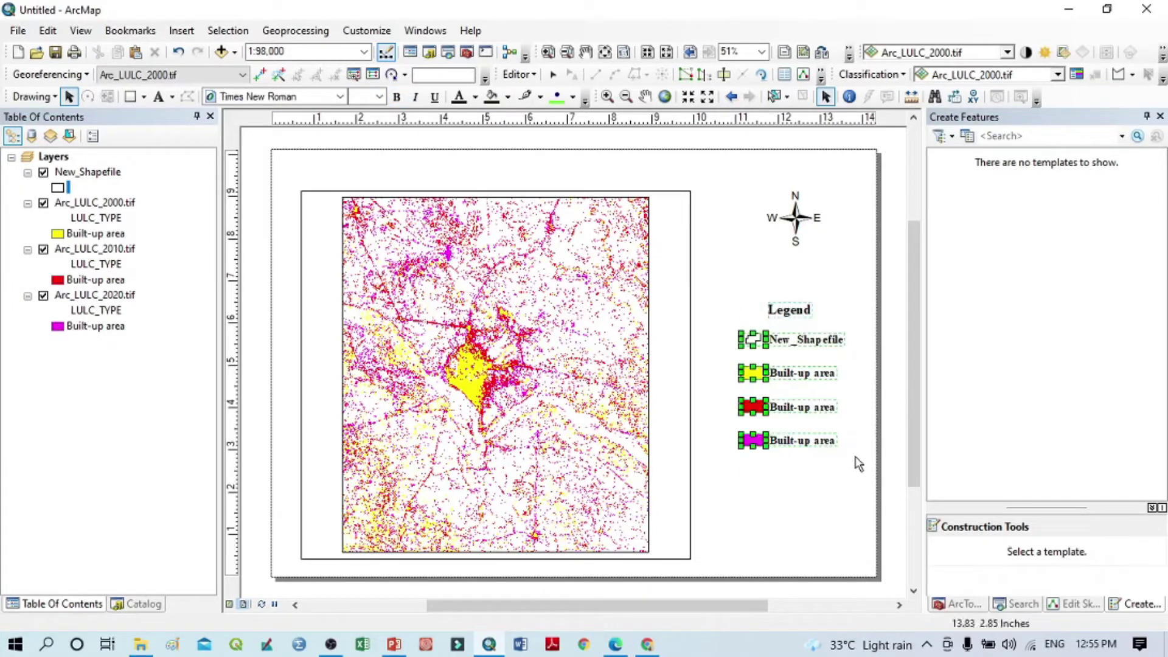
{"action": "right_click", "coordinate": [801, 381]}
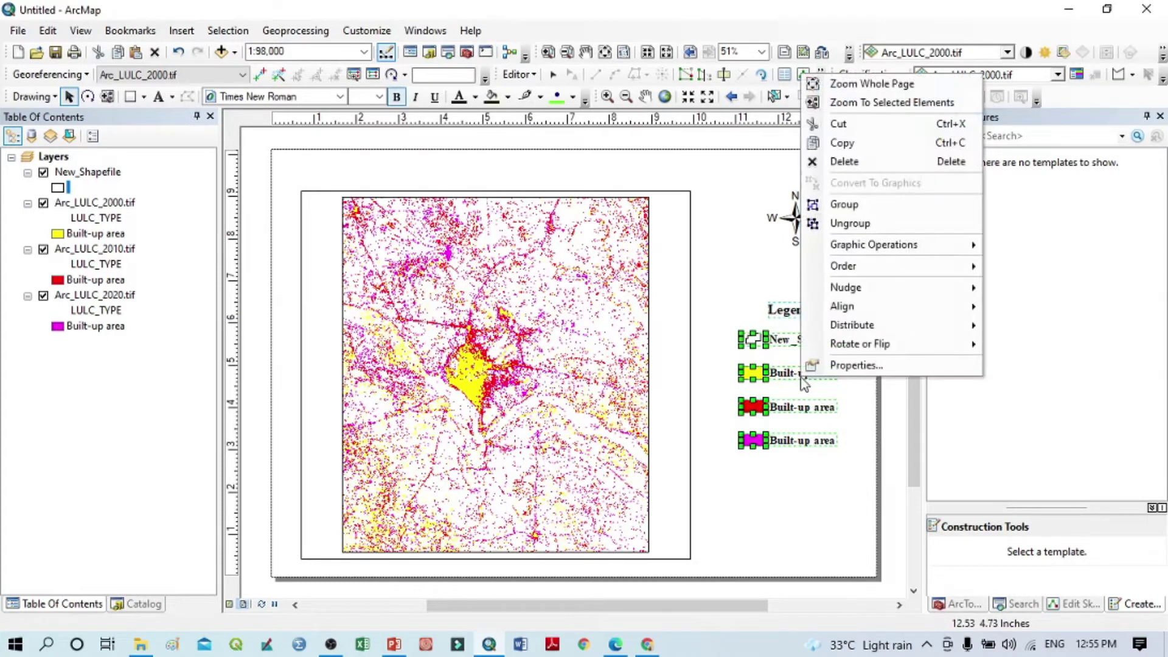
{"action": "left_click", "coordinate": [860, 206]}
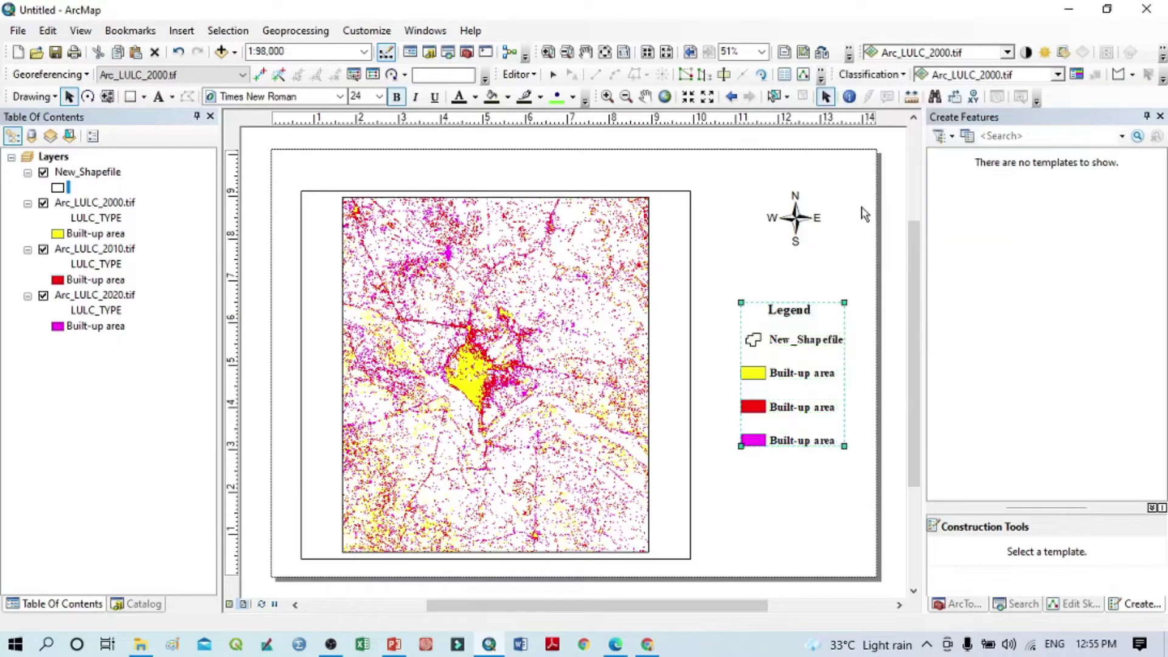
{"action": "left_click", "coordinate": [811, 490]}
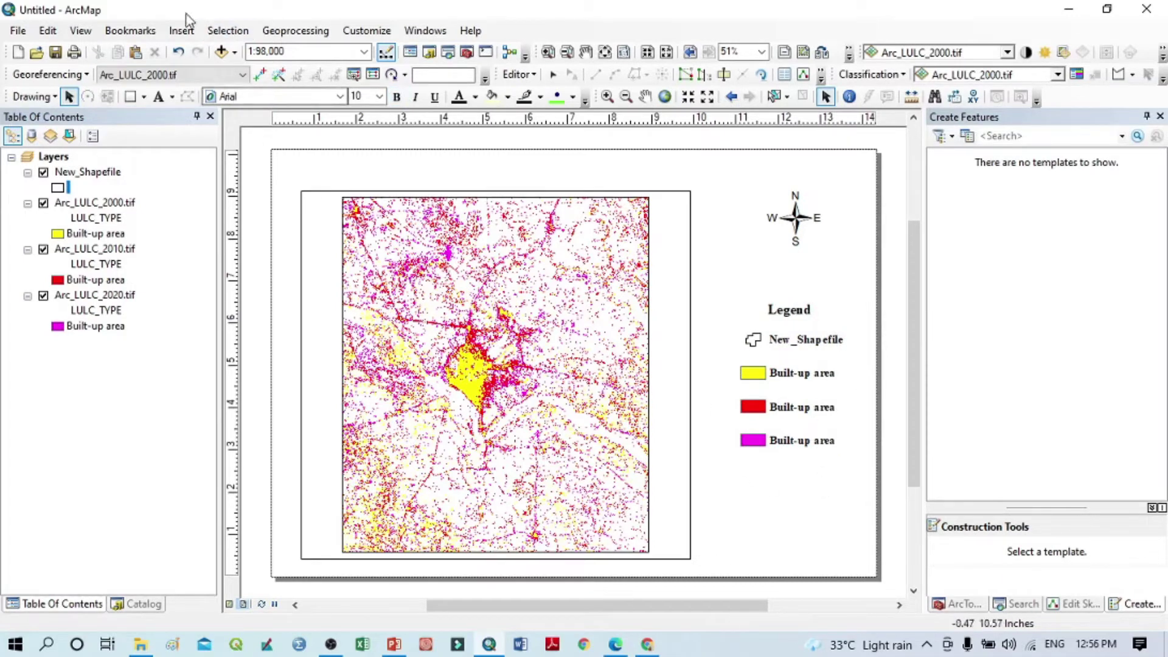
Step: Insert a Double Alternating Scale Bar 1 and place it below the legend on the layout
{"action": "left_click", "coordinate": [181, 30]}
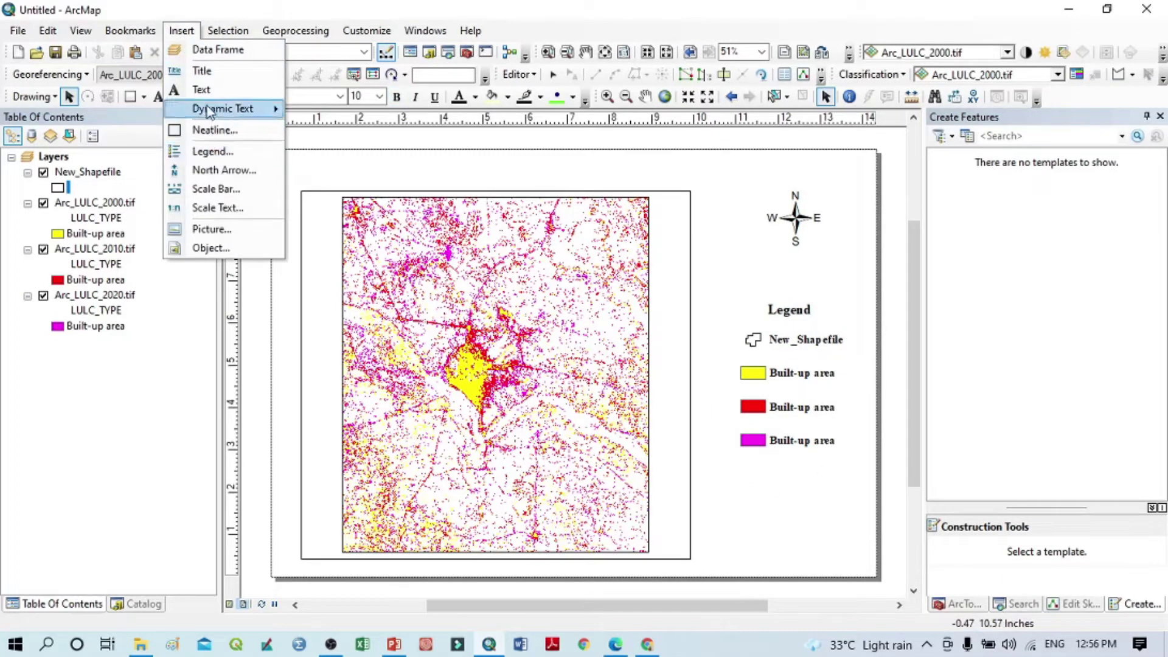
{"action": "left_click", "coordinate": [212, 188]}
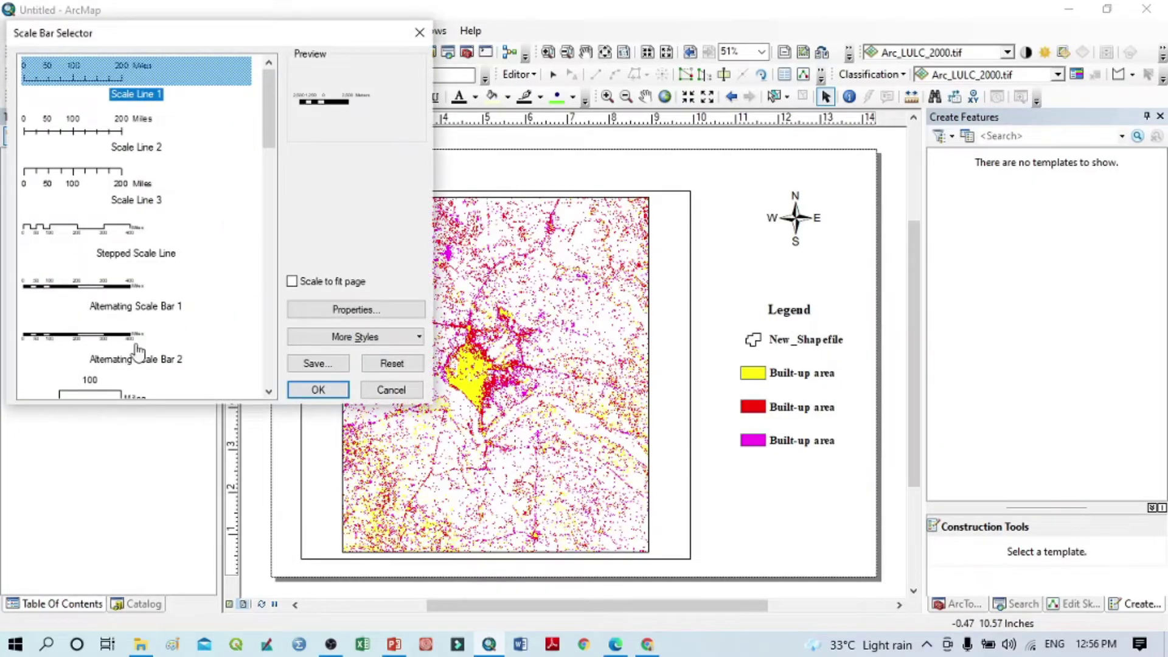
{"action": "scroll", "coordinate": [167, 351], "scroll_direction": "down", "scroll_amount": 3}
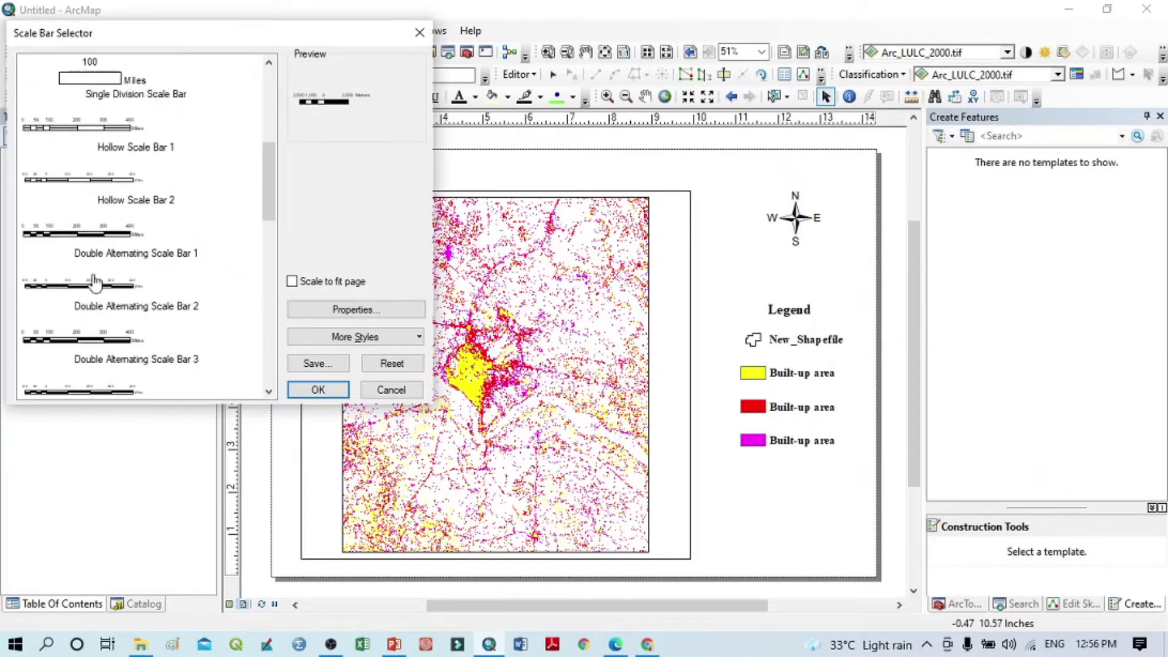
{"action": "left_click", "coordinate": [96, 246]}
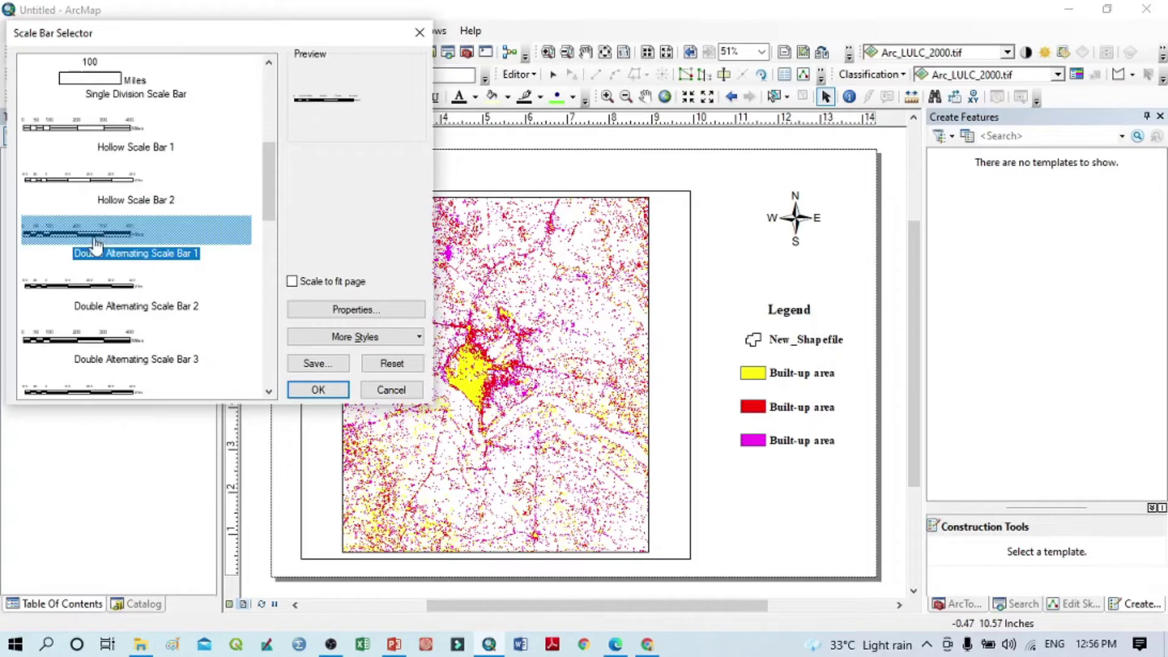
{"action": "left_click", "coordinate": [318, 389]}
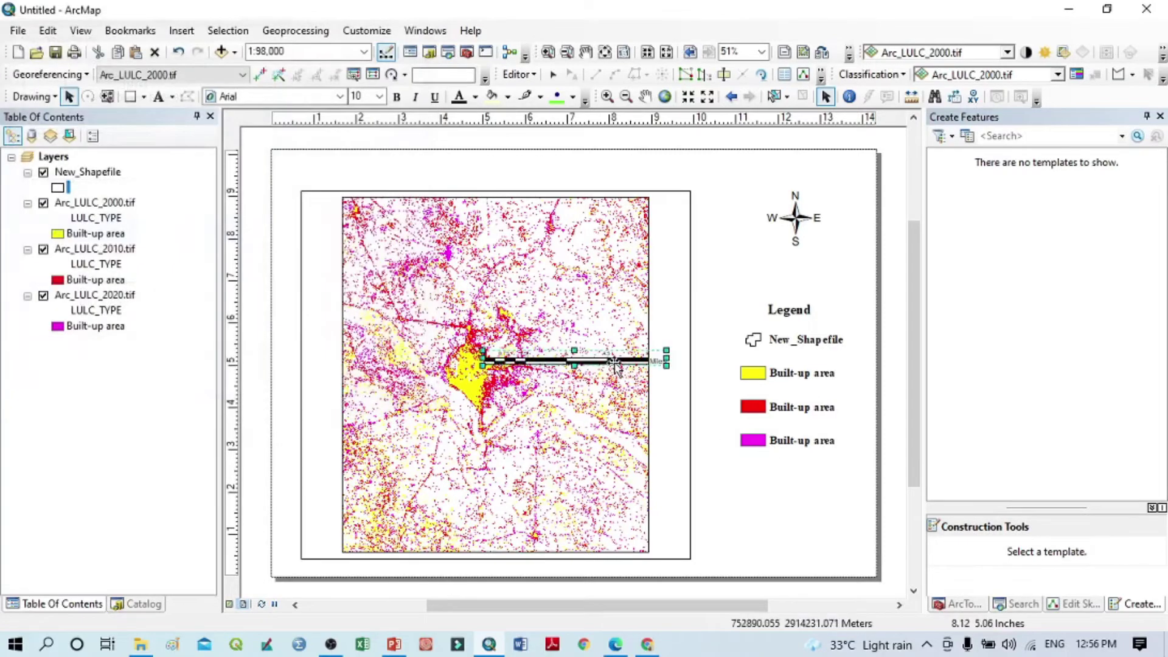
{"action": "left_click_drag", "start_coordinate": [616, 364], "coordinate": [816, 525]}
Step: Set the scale bar to 2 divisions and 2 subdivisions
{"action": "double_click", "coordinate": [796, 517]}
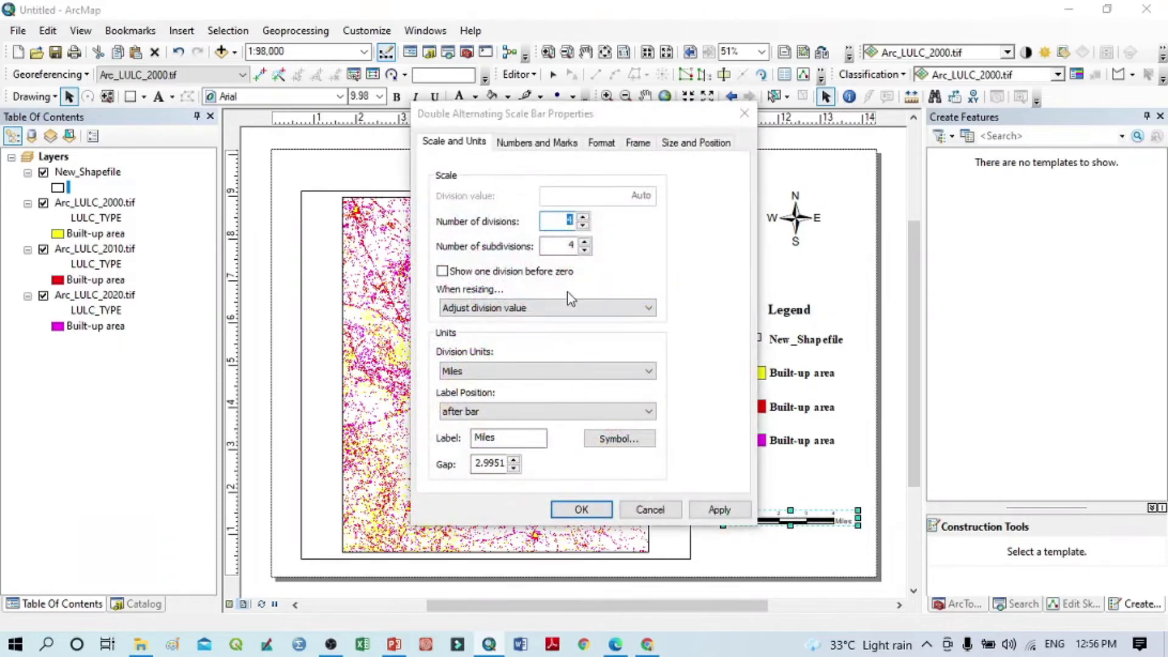
{"action": "left_click", "coordinate": [583, 224]}
{"action": "left_click", "coordinate": [583, 224]}
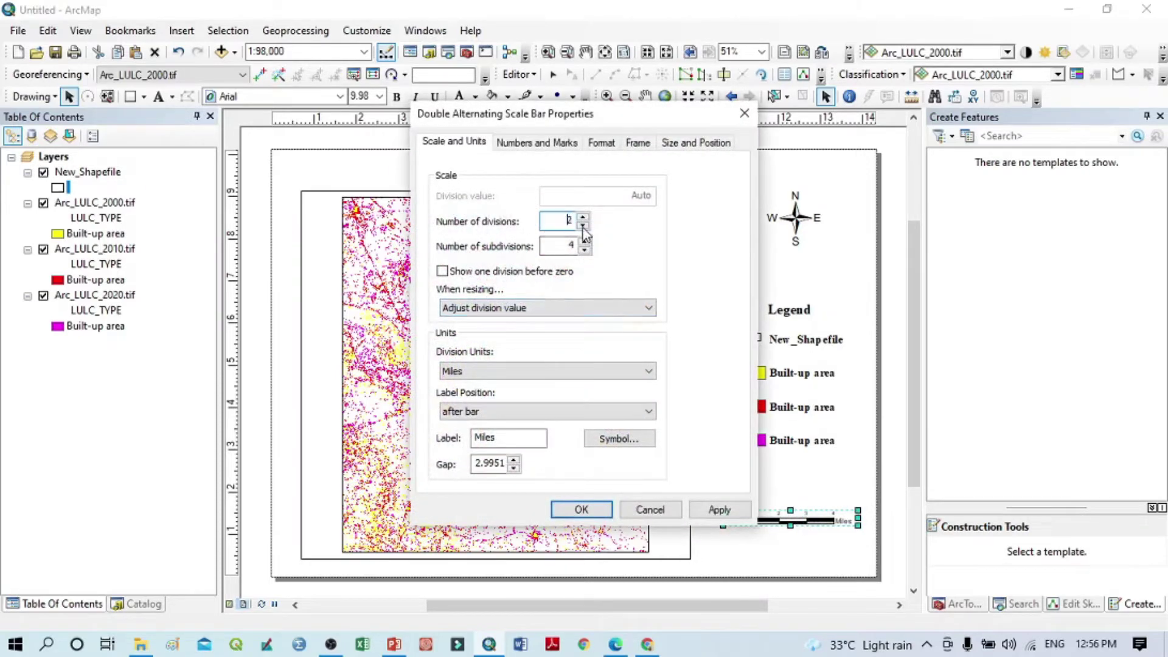
{"action": "left_click", "coordinate": [583, 249]}
Step: Set the scale bar's division units to Kilometers and its label position to below center
{"action": "left_click", "coordinate": [508, 371]}
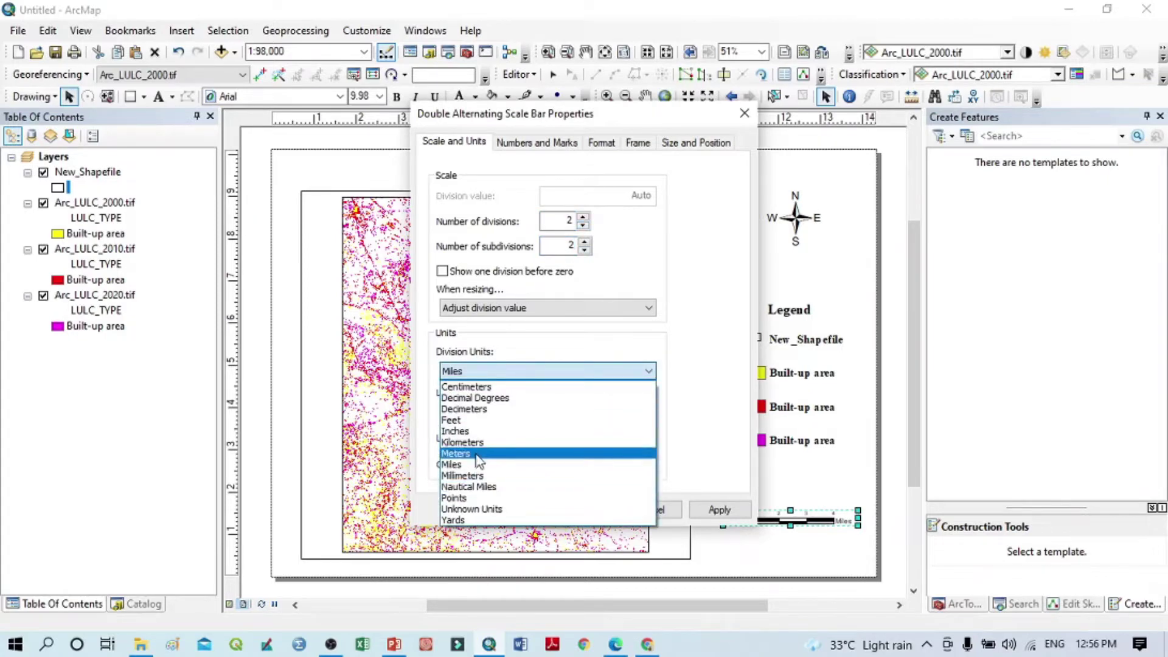
{"action": "left_click", "coordinate": [482, 443]}
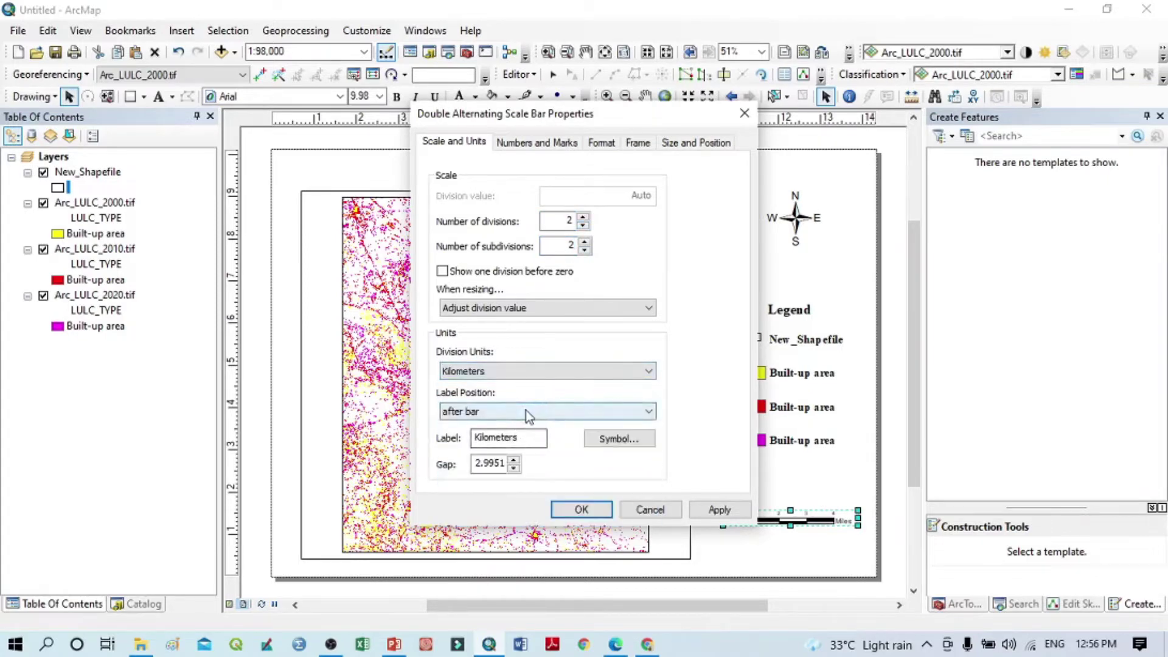
{"action": "left_click", "coordinate": [526, 414]}
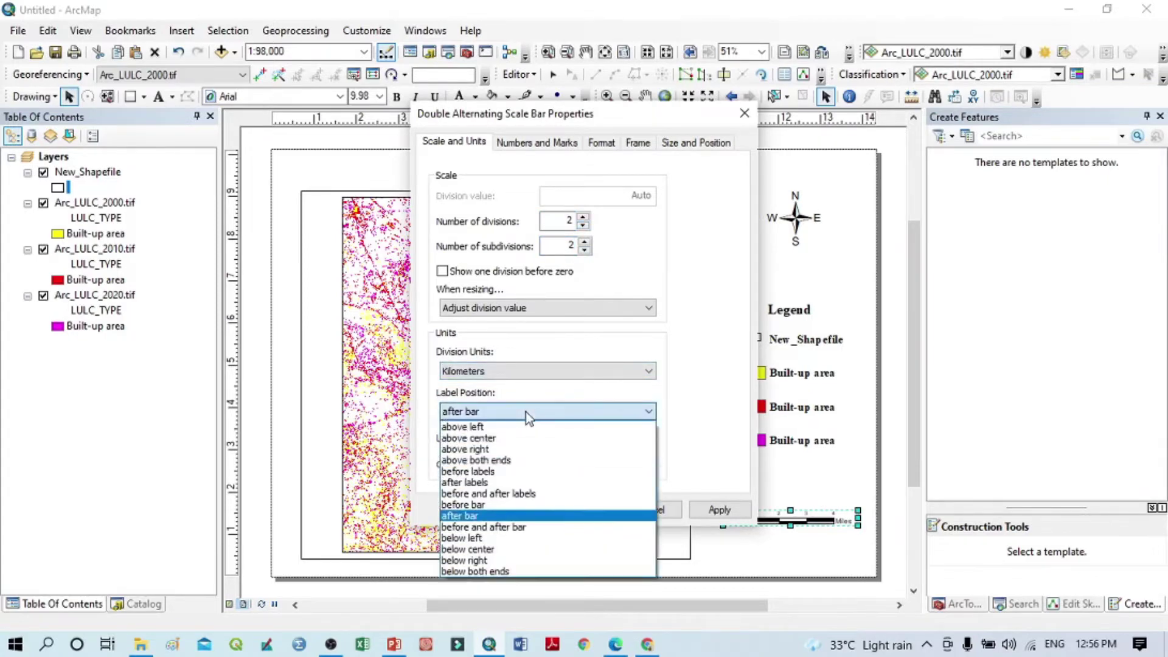
{"action": "left_click", "coordinate": [493, 549]}
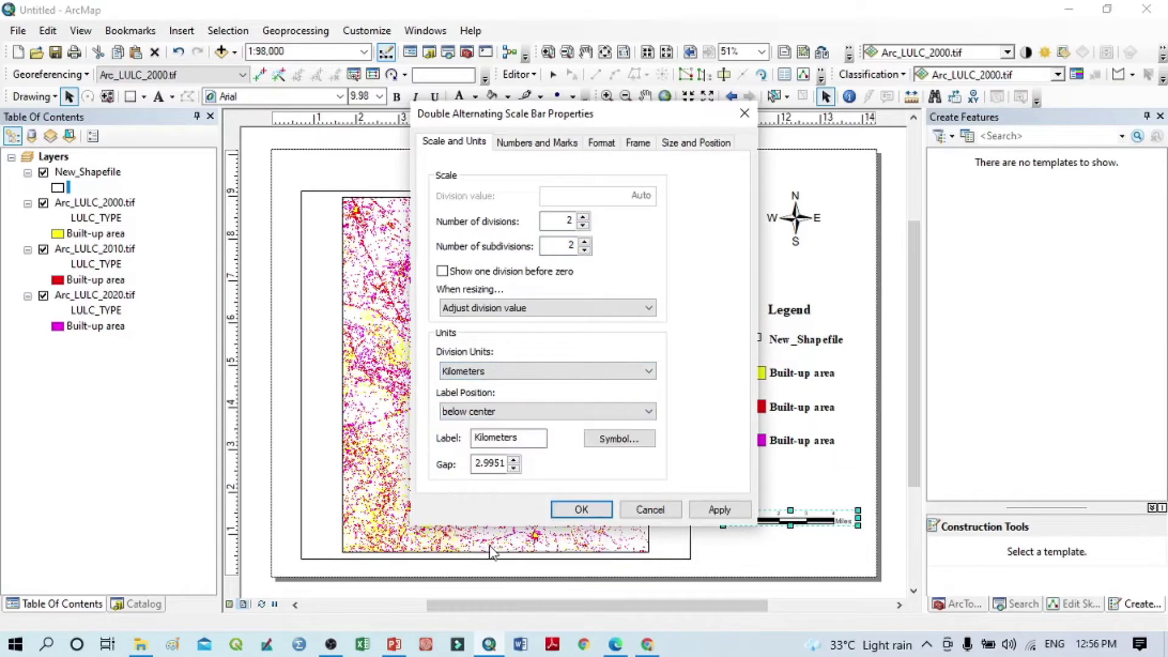
Step: Format the scale bar text as Times New Roman, size 18, bold, and apply the scale bar properties
{"action": "left_click", "coordinate": [538, 143]}
{"action": "left_click", "coordinate": [601, 144]}
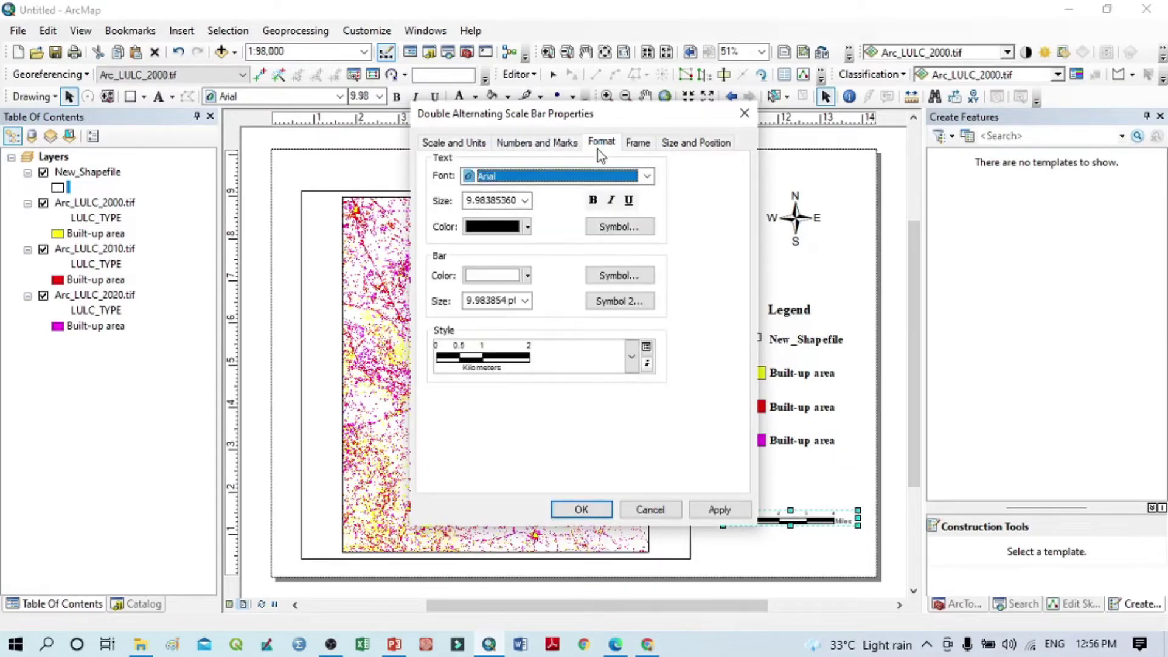
{"action": "left_click", "coordinate": [558, 177]}
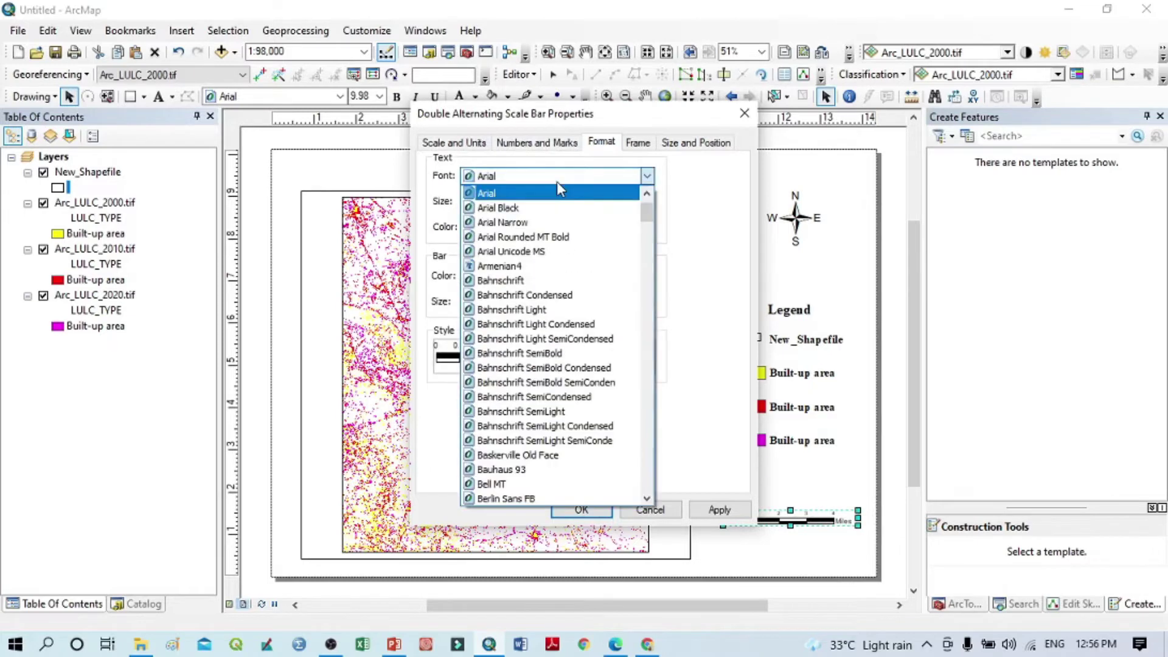
{"action": "type", "text": "times"}
{"action": "left_click", "coordinate": [559, 182]}
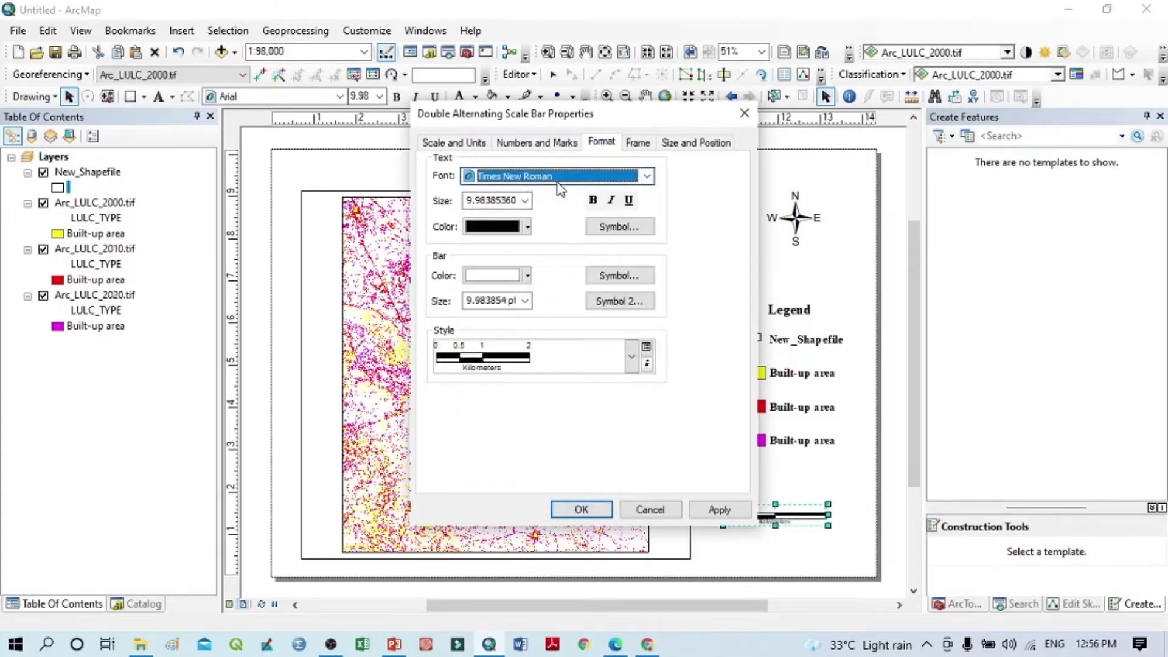
{"action": "left_click", "coordinate": [524, 201]}
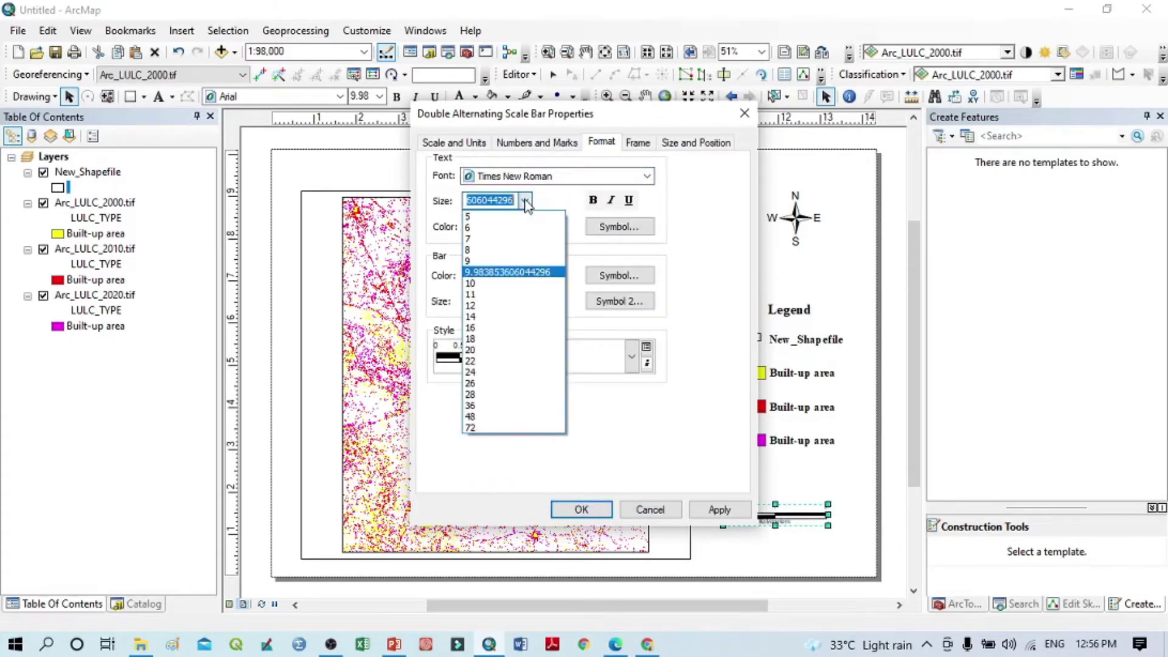
{"action": "left_click", "coordinate": [472, 340]}
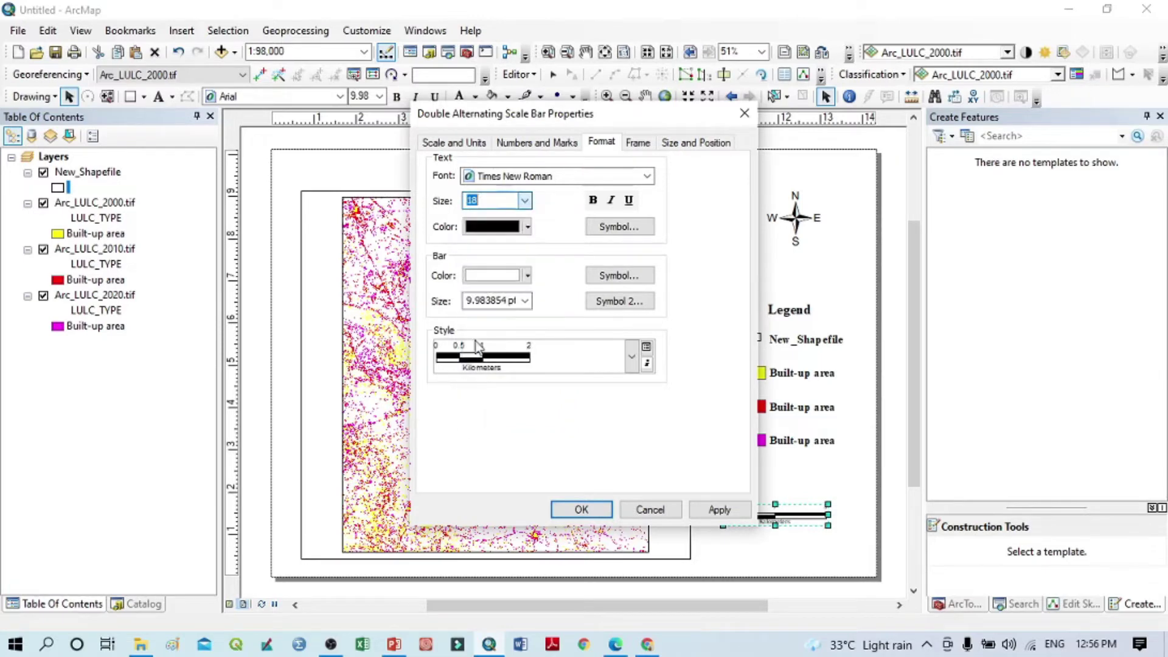
{"action": "left_click", "coordinate": [593, 201]}
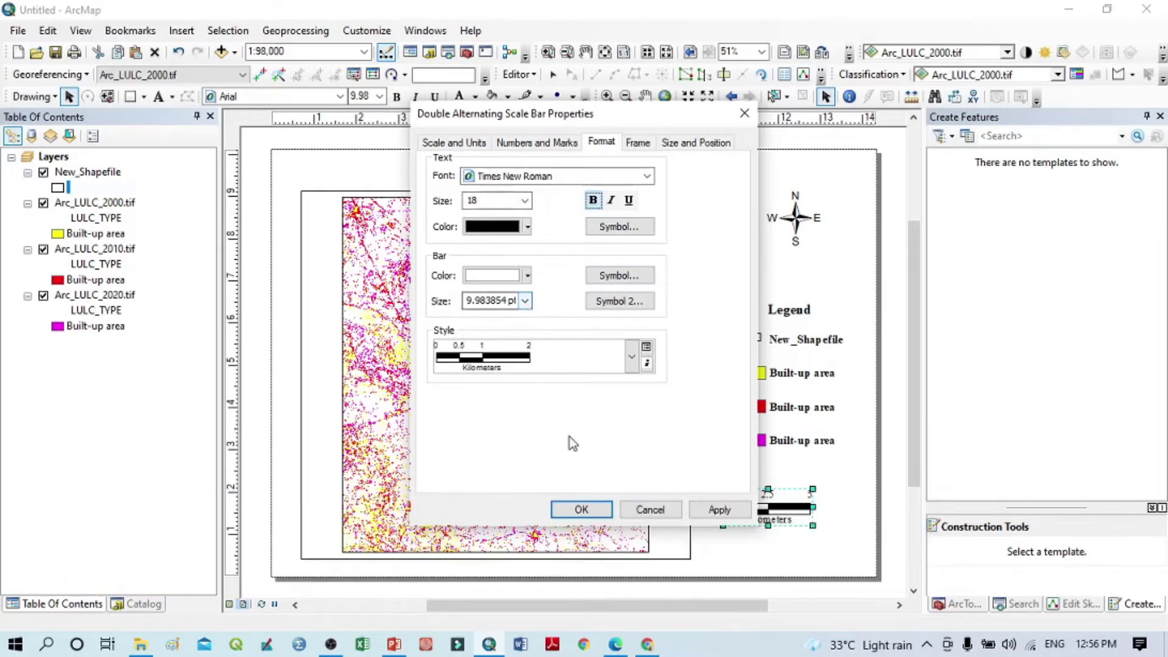
{"action": "left_click", "coordinate": [598, 514]}
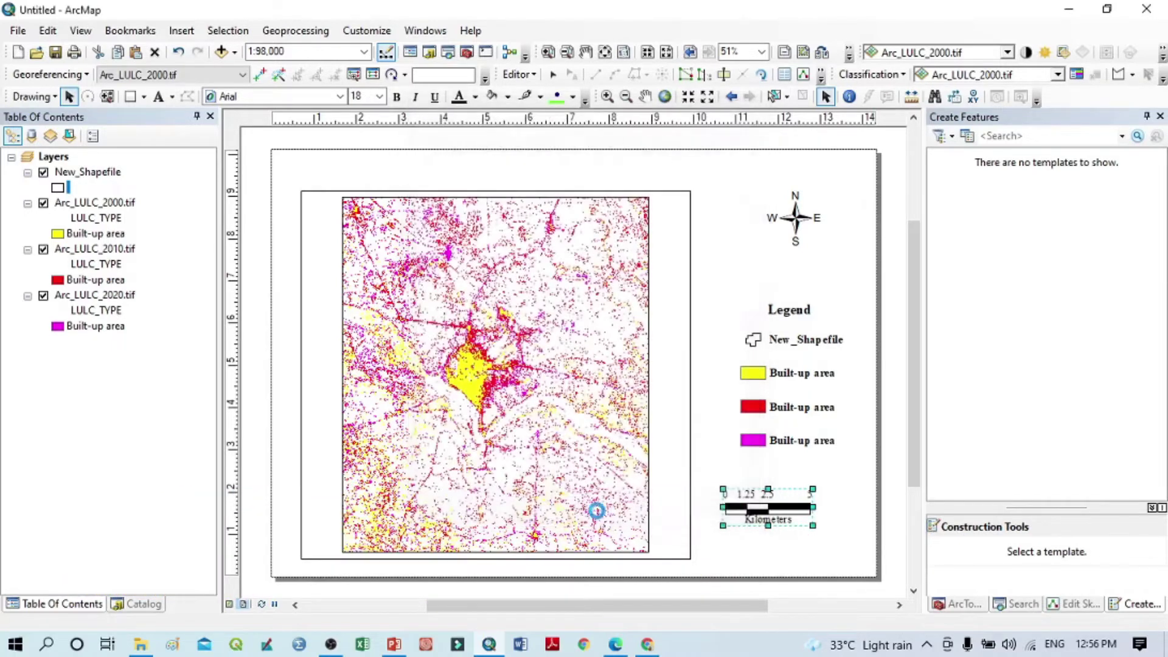
Step: Resize the scale bar below the legend until it spans 8 kilometers, and deselect it
{"action": "left_click_drag", "start_coordinate": [798, 512], "coordinate": [866, 511]}
{"action": "left_click_drag", "start_coordinate": [800, 532], "coordinate": [797, 541]}
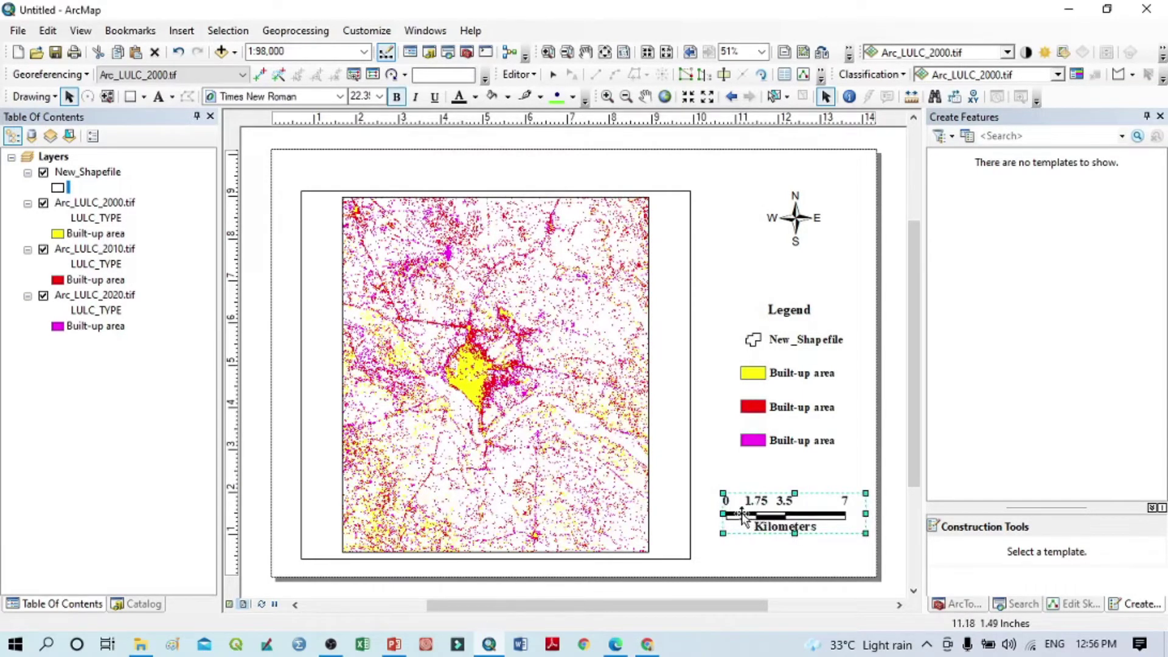
{"action": "left_click_drag", "start_coordinate": [795, 533], "coordinate": [794, 529]}
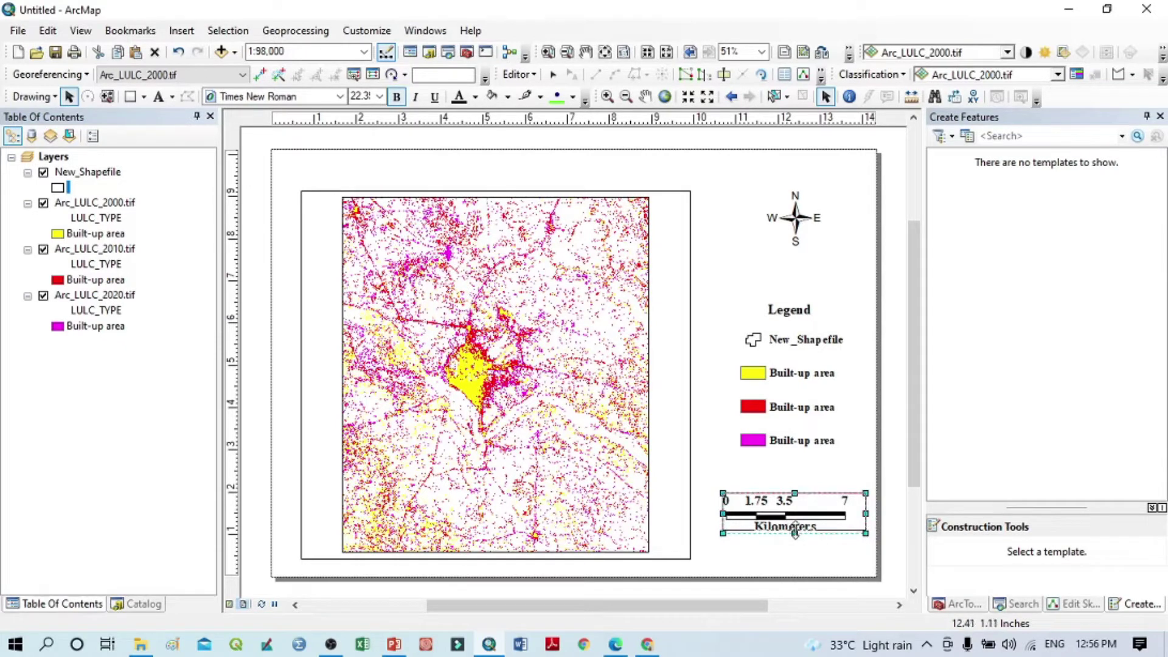
{"action": "left_click_drag", "start_coordinate": [712, 514], "coordinate": [702, 514]}
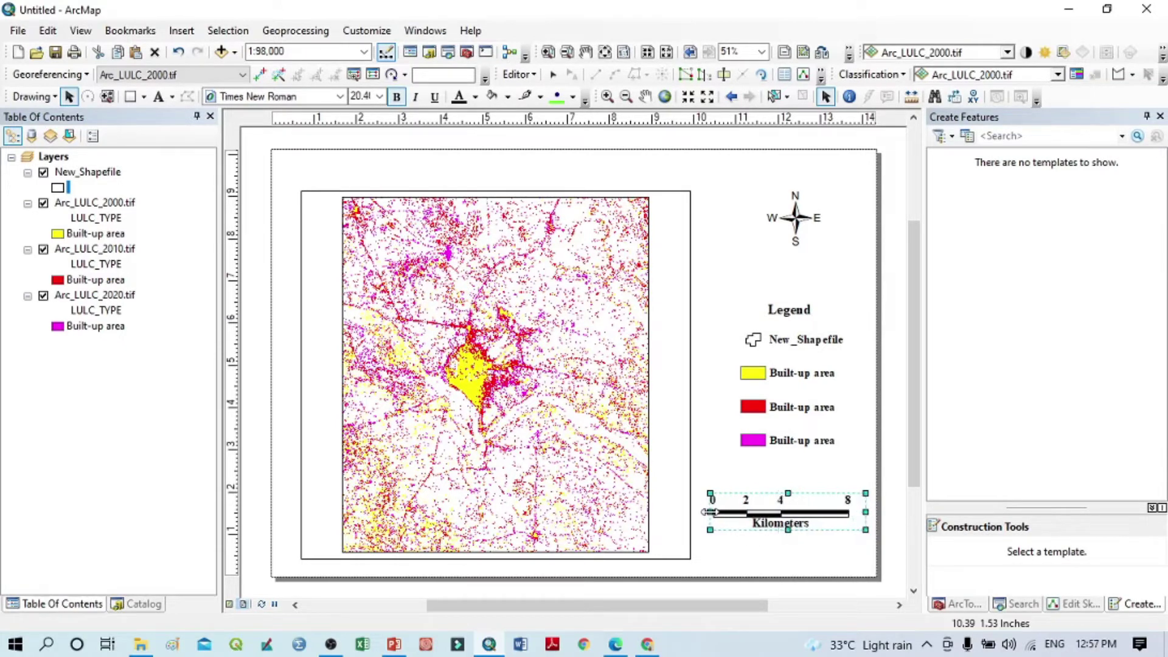
{"action": "left_click", "coordinate": [784, 551]}
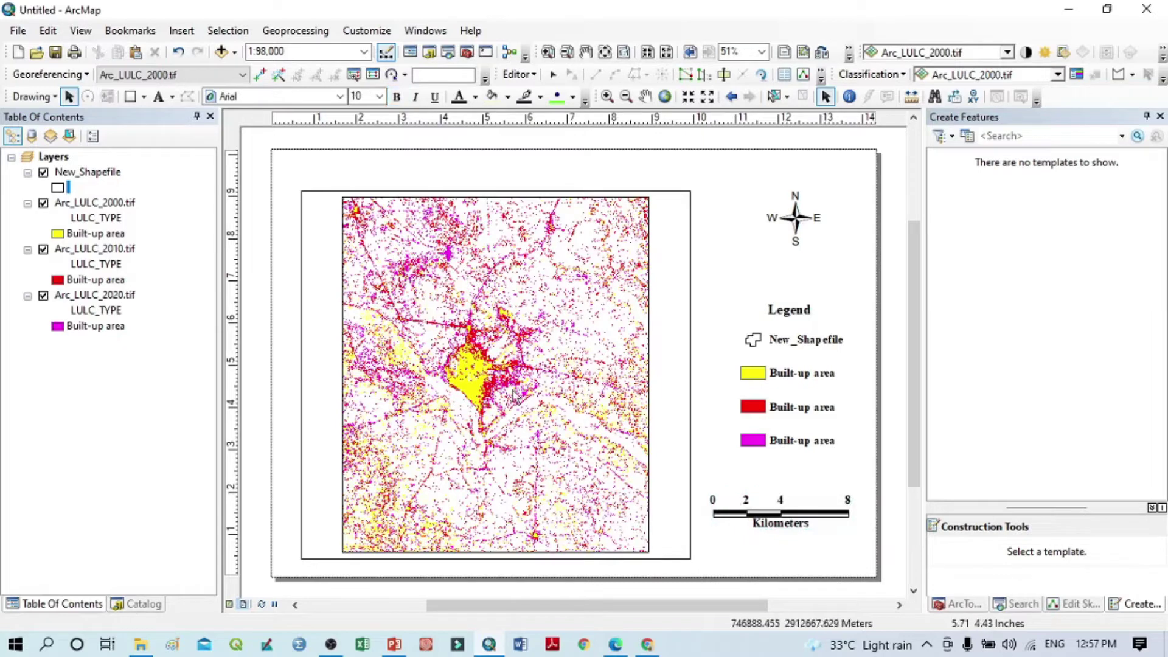
{"action": "left_click", "coordinate": [662, 248]}
{"action": "right_click", "coordinate": [662, 250]}
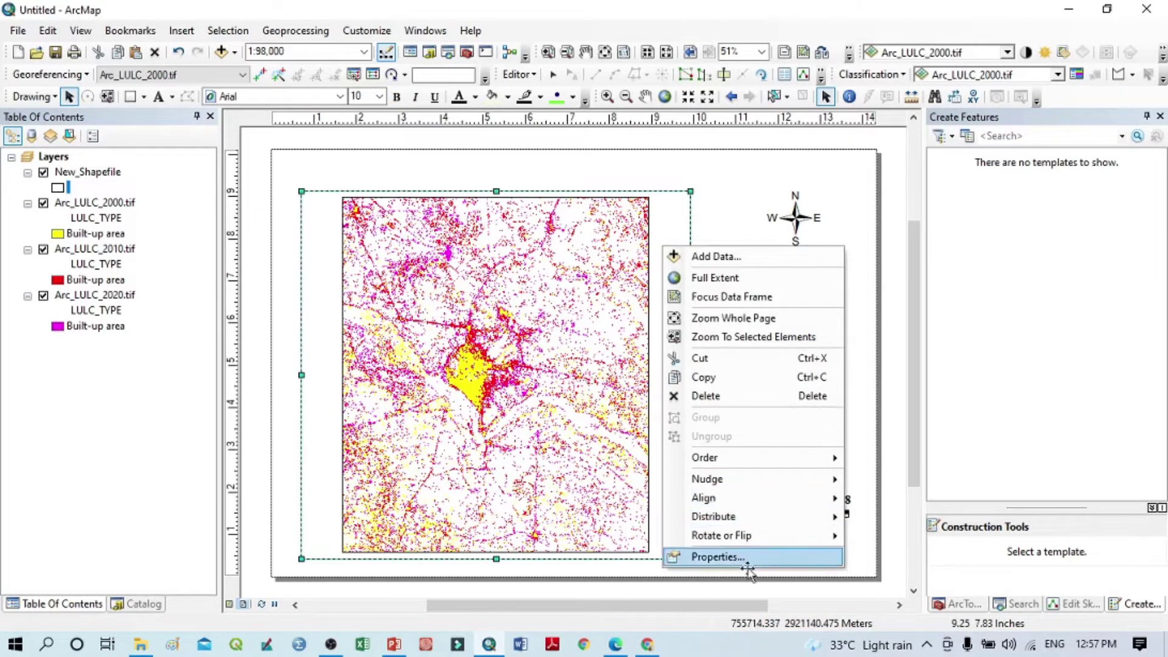
{"action": "left_click", "coordinate": [724, 201]}
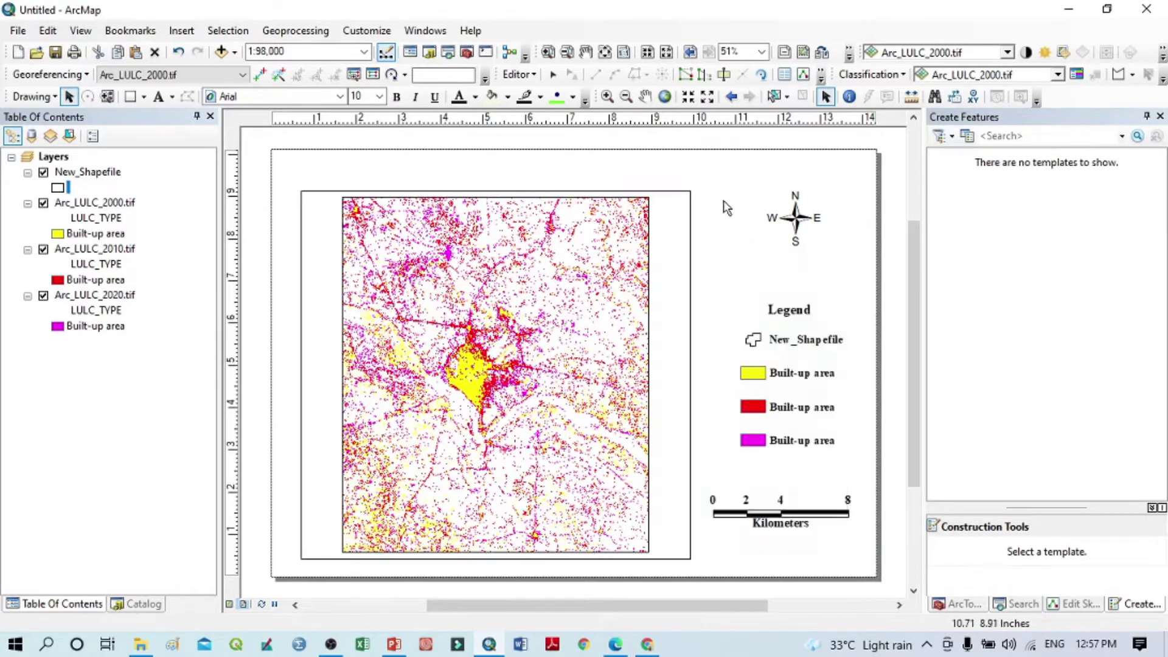
Step: Add a new graticule to the map's data frame with 30-second parallel and meridian intervals, keeping the wizard's default appearance and simple border
{"action": "left_click", "coordinate": [666, 220]}
{"action": "right_click", "coordinate": [662, 214]}
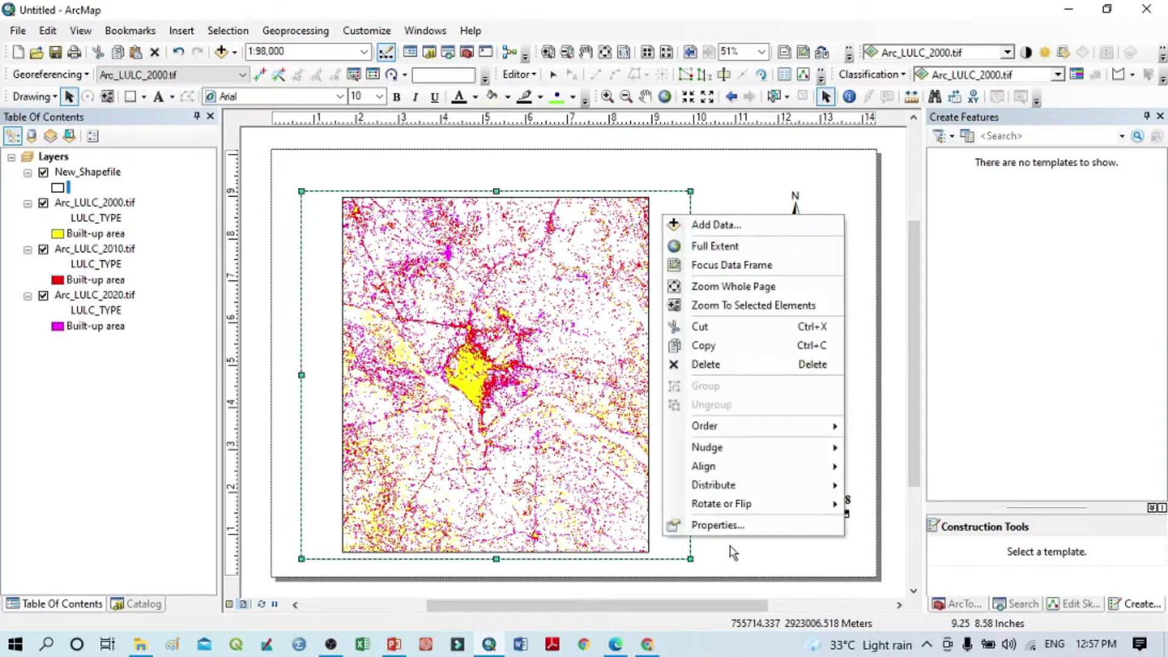
{"action": "left_click", "coordinate": [713, 526]}
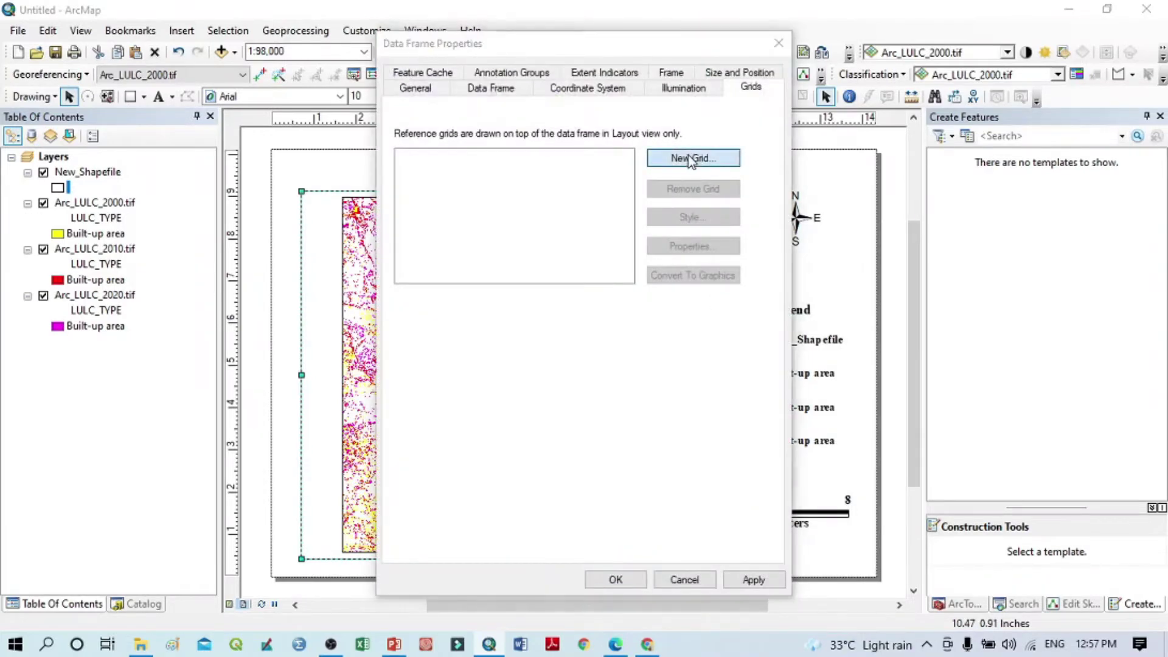
{"action": "left_click", "coordinate": [690, 158]}
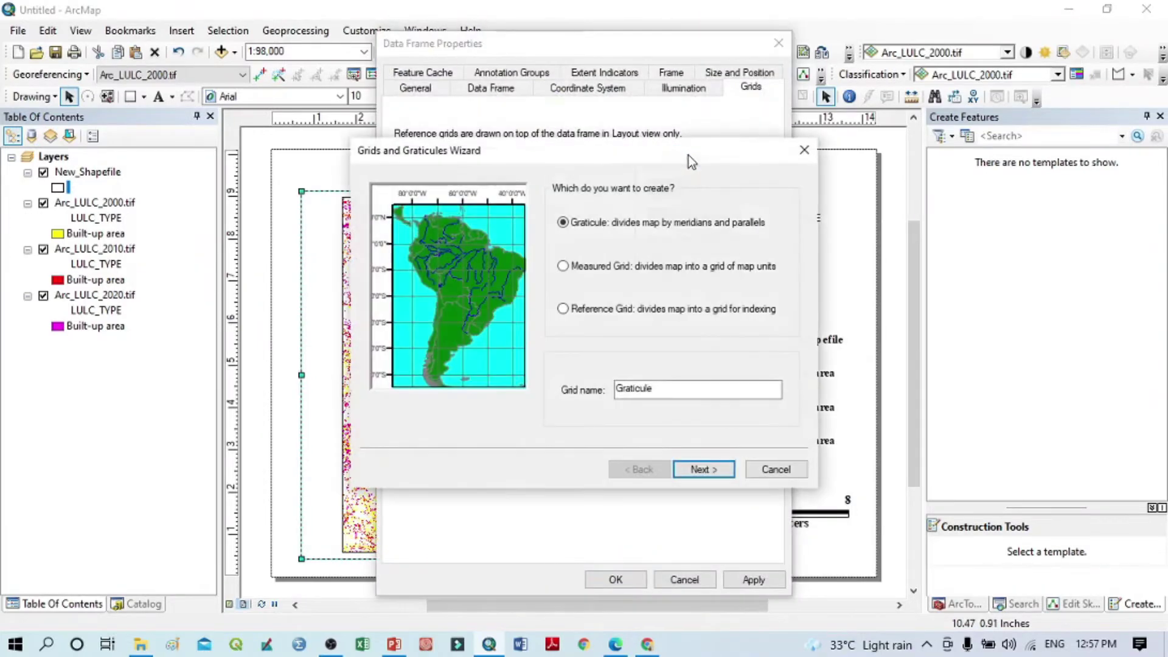
{"action": "left_click", "coordinate": [697, 475]}
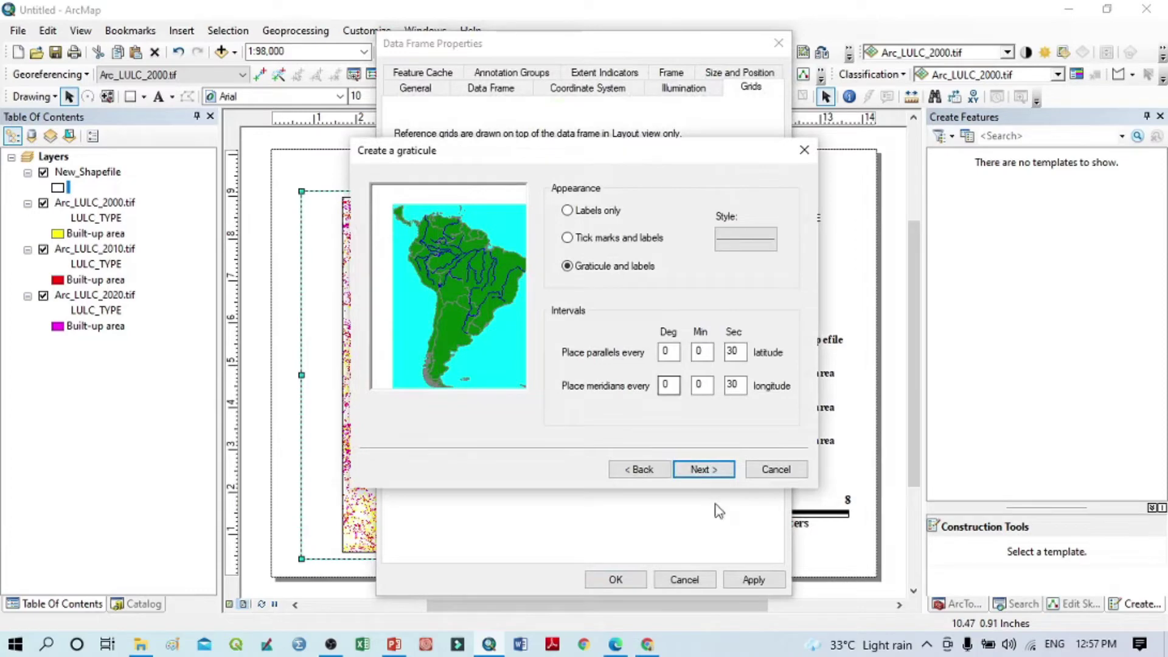
{"action": "left_click", "coordinate": [699, 469]}
{"action": "left_click", "coordinate": [703, 472]}
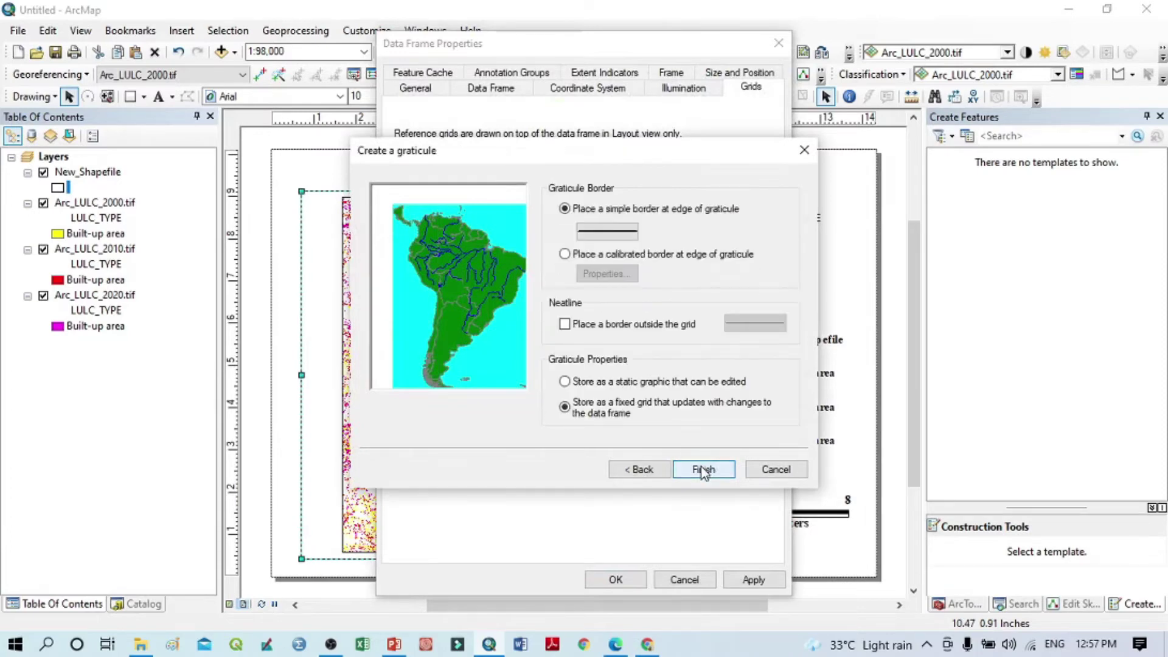
{"action": "left_click", "coordinate": [703, 470]}
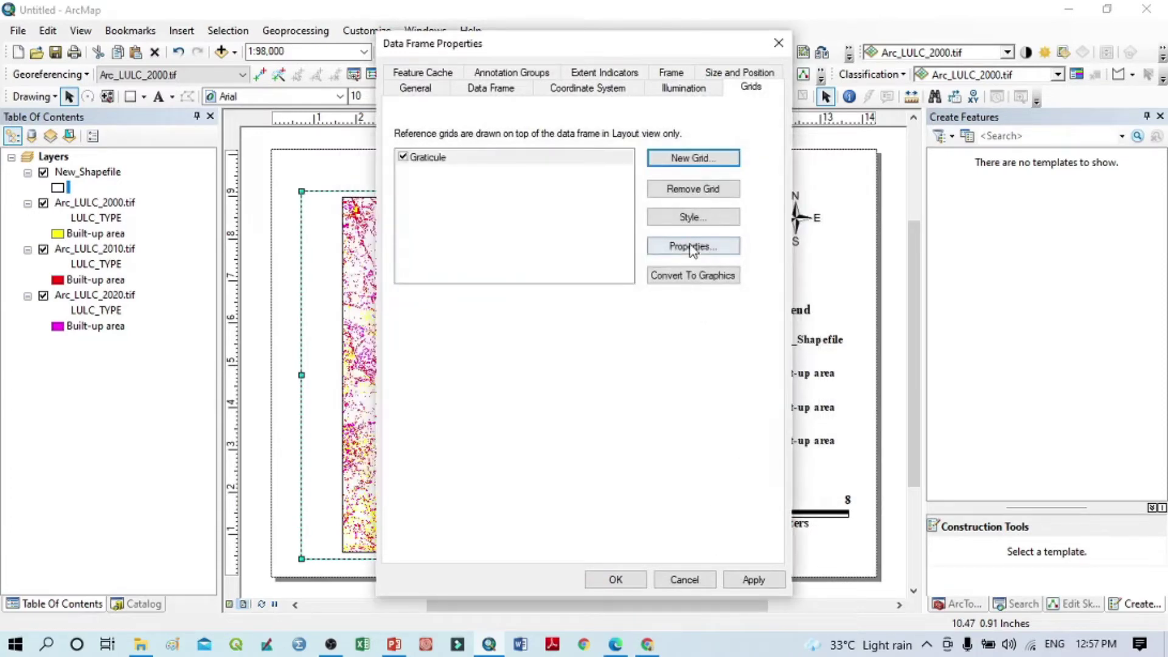
Step: Express the graticule's intervals in Degrees-Minutes-Seconds and set the grid to show no lines or ticks
{"action": "left_click", "coordinate": [692, 247]}
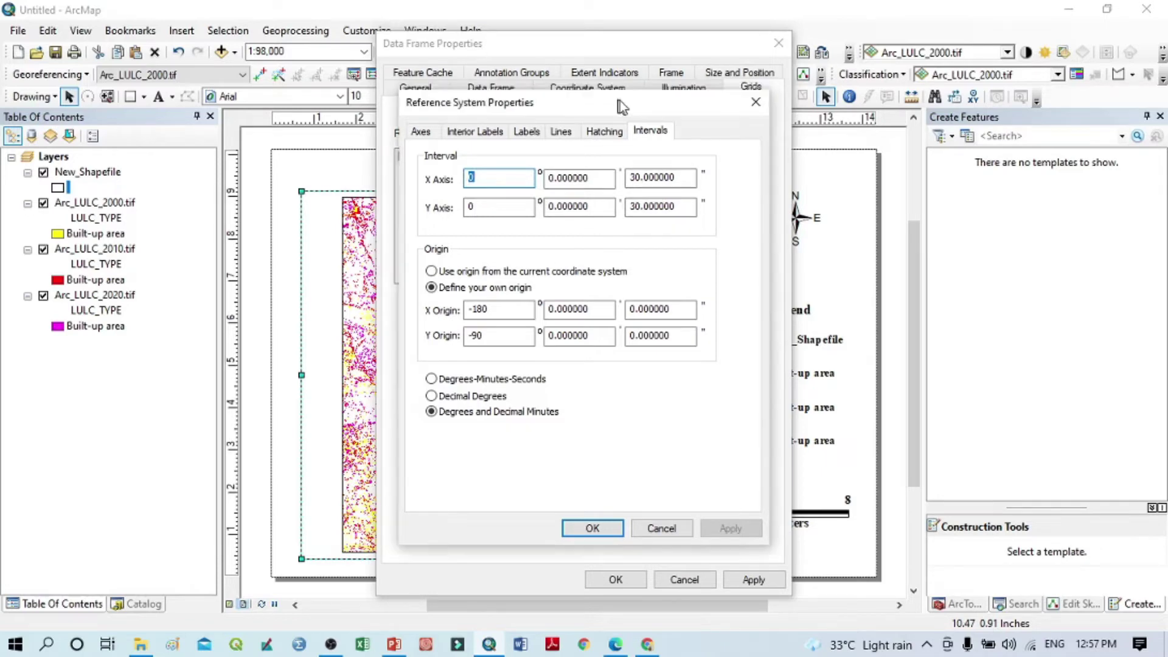
{"action": "left_click_drag", "start_coordinate": [619, 100], "coordinate": [823, 141]}
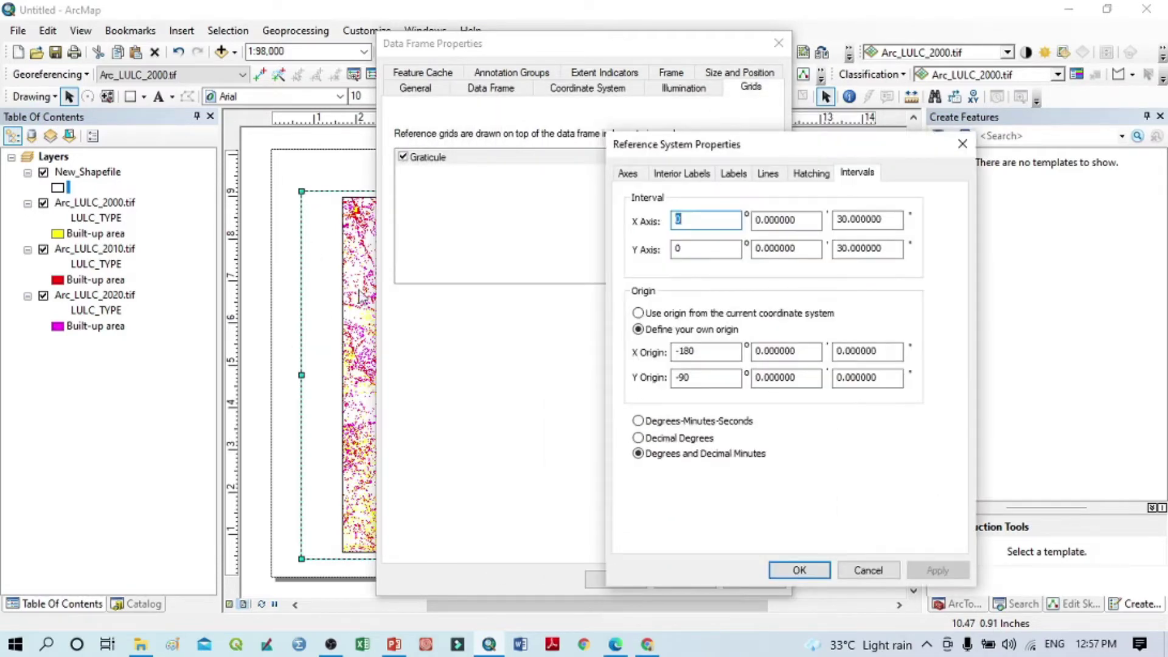
{"action": "left_click", "coordinate": [801, 221]}
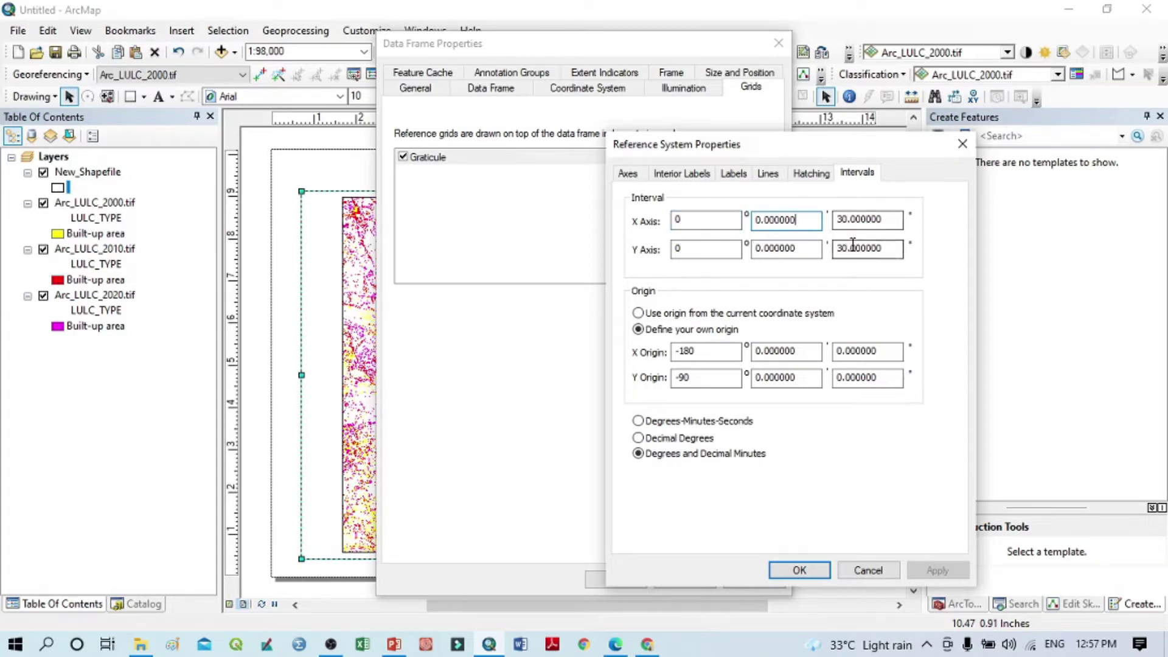
{"action": "left_click", "coordinate": [638, 438]}
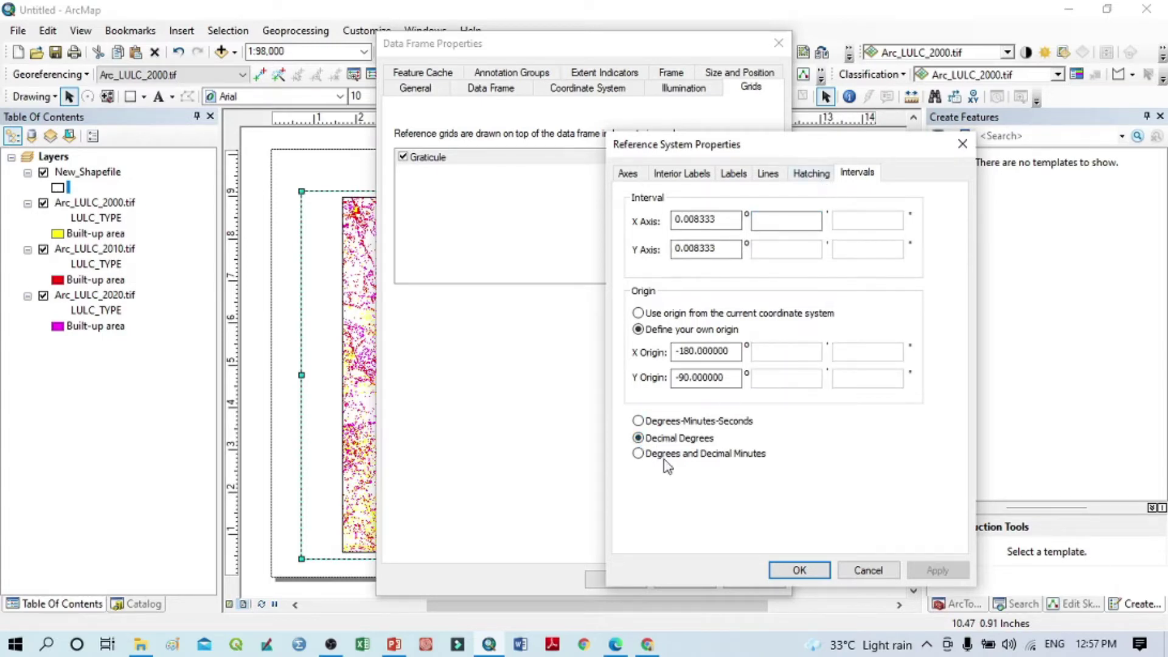
{"action": "left_click", "coordinate": [638, 420]}
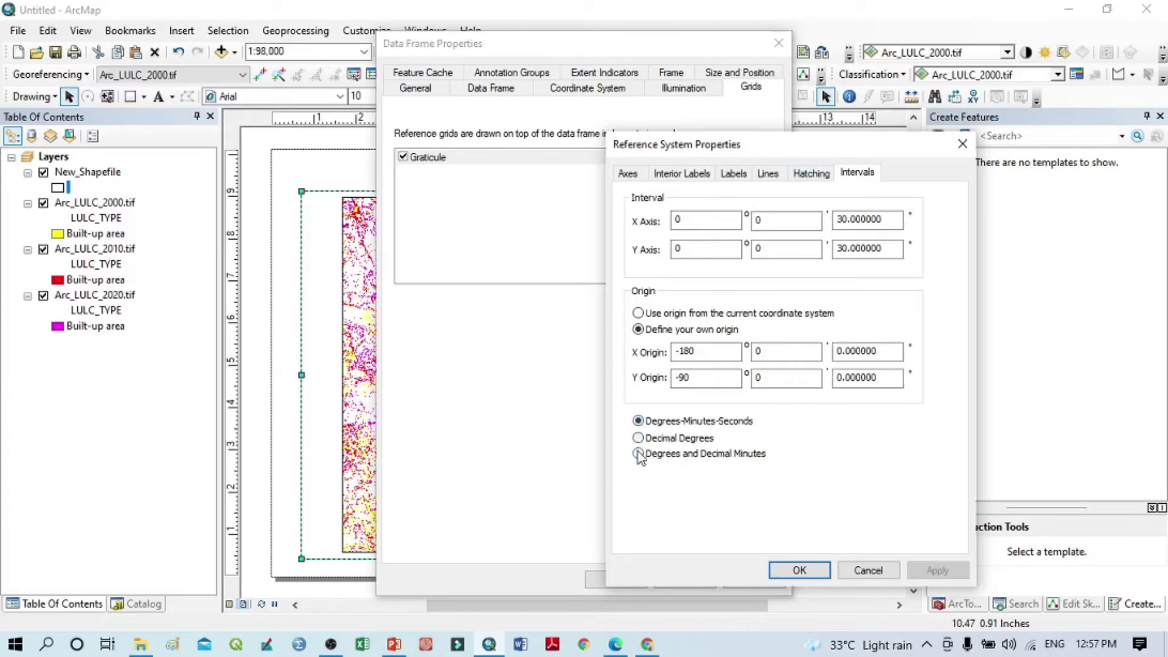
{"action": "left_click", "coordinate": [638, 453]}
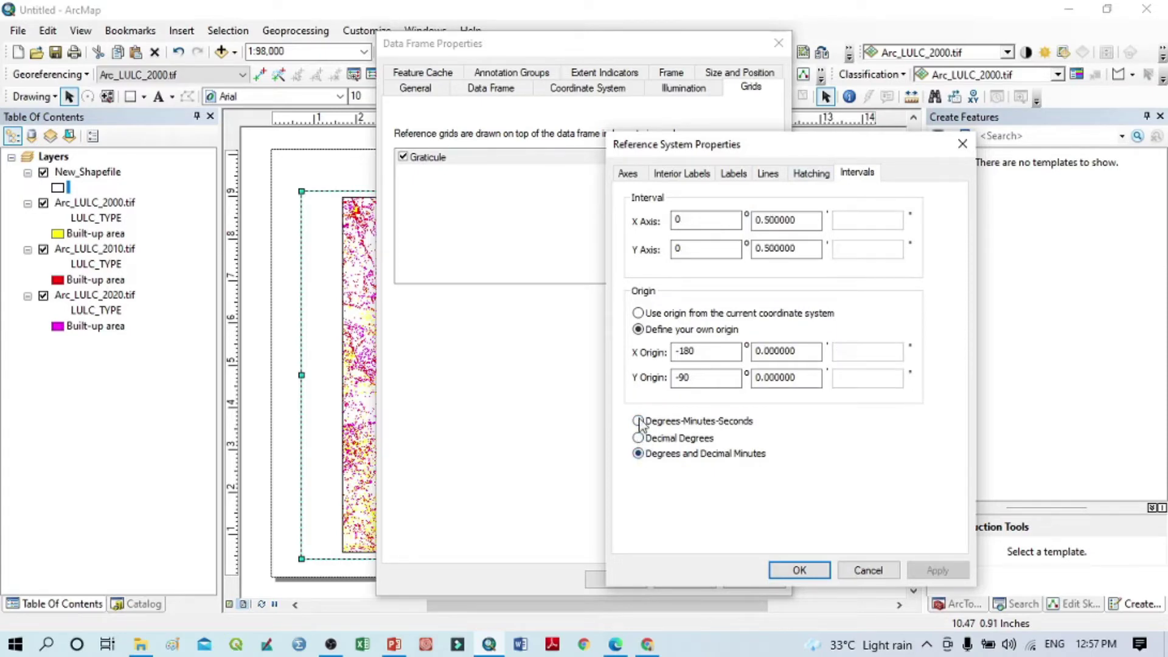
{"action": "left_click", "coordinate": [638, 421]}
{"action": "left_click", "coordinate": [767, 174]}
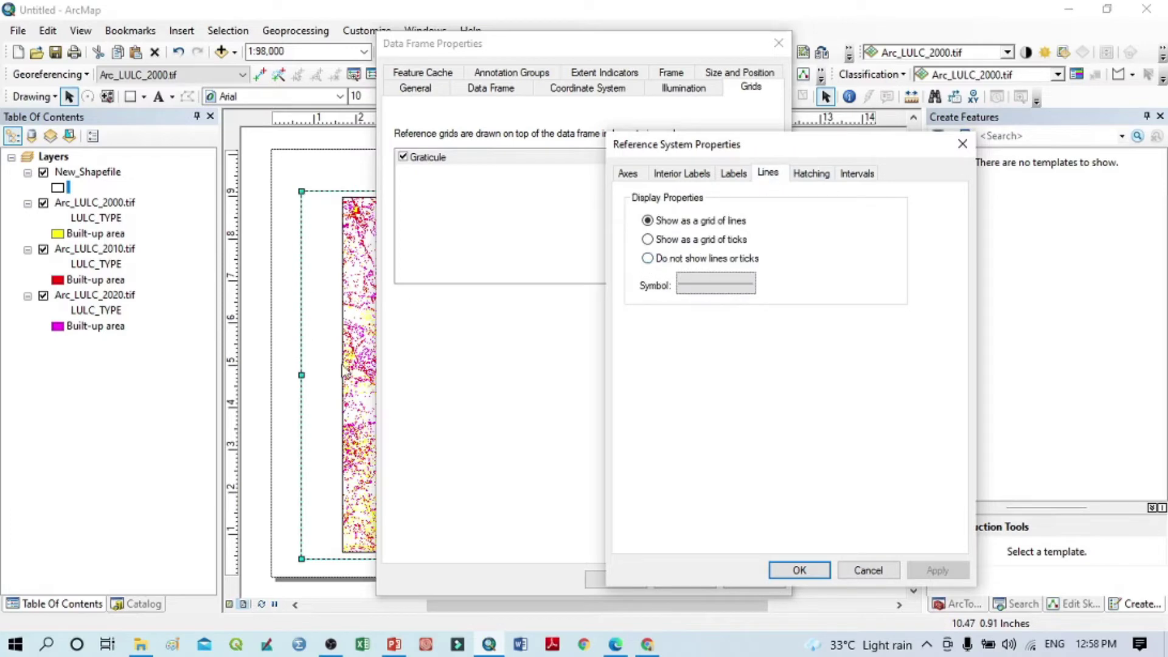
{"action": "left_click", "coordinate": [649, 259]}
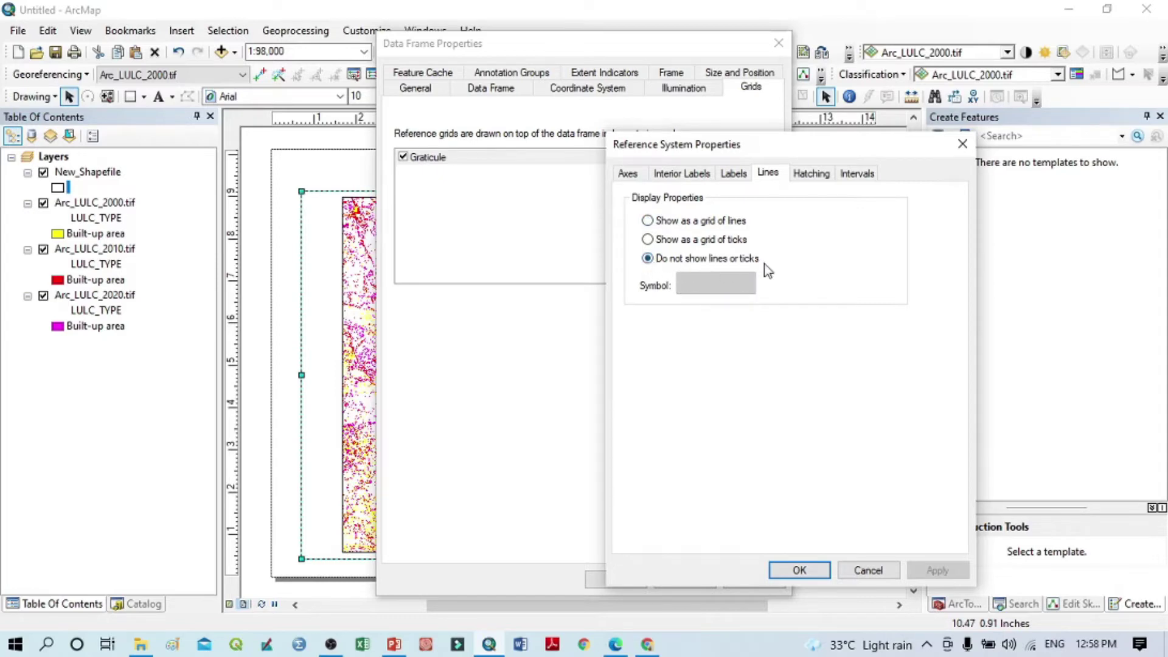
Step: Set the graticule's label size to 18
{"action": "left_click", "coordinate": [734, 175]}
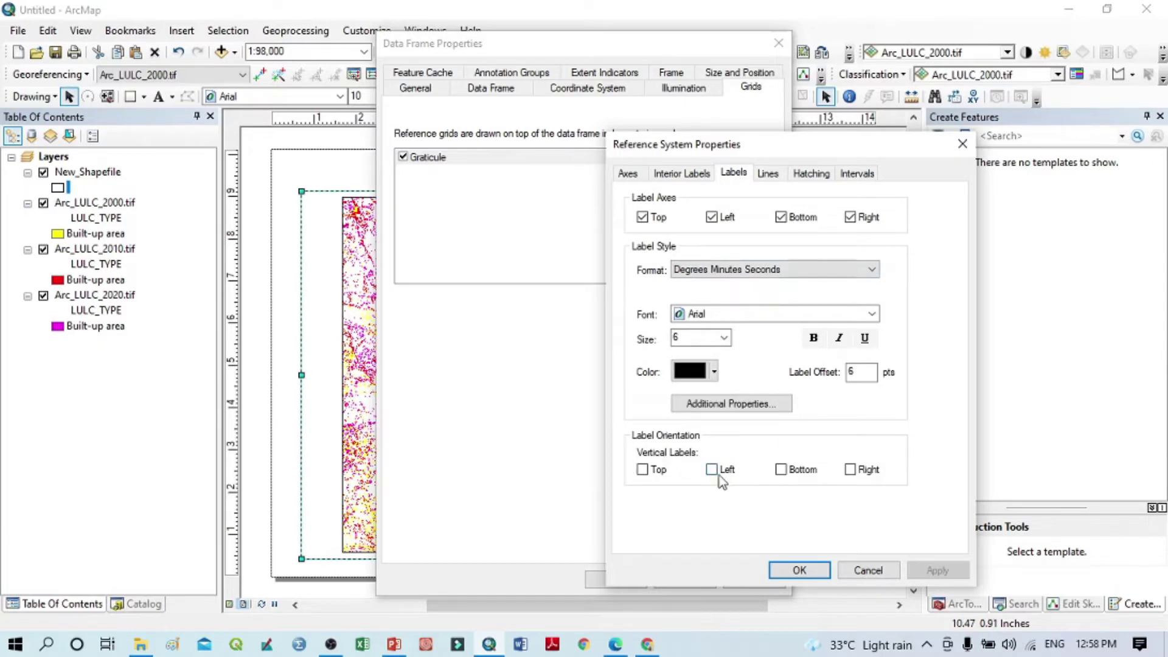
{"action": "left_click", "coordinate": [850, 470]}
{"action": "left_click", "coordinate": [723, 338]}
{"action": "left_click", "coordinate": [723, 418]}
{"action": "left_click", "coordinate": [723, 418]}
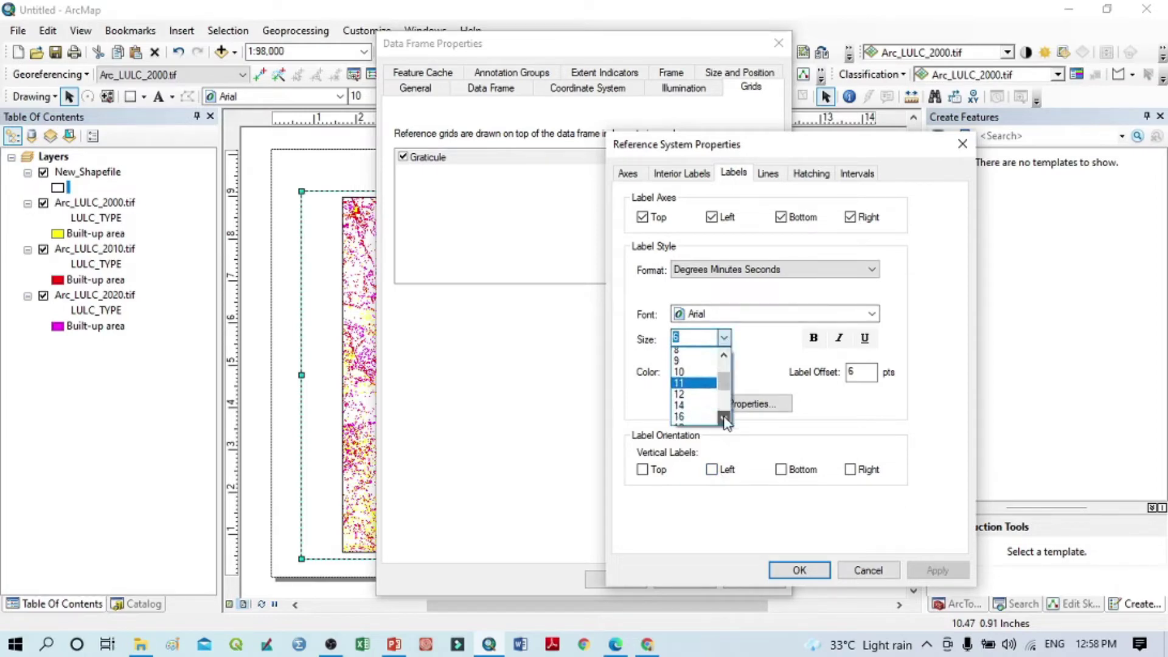
{"action": "left_click", "coordinate": [723, 418]}
{"action": "left_click", "coordinate": [691, 410]}
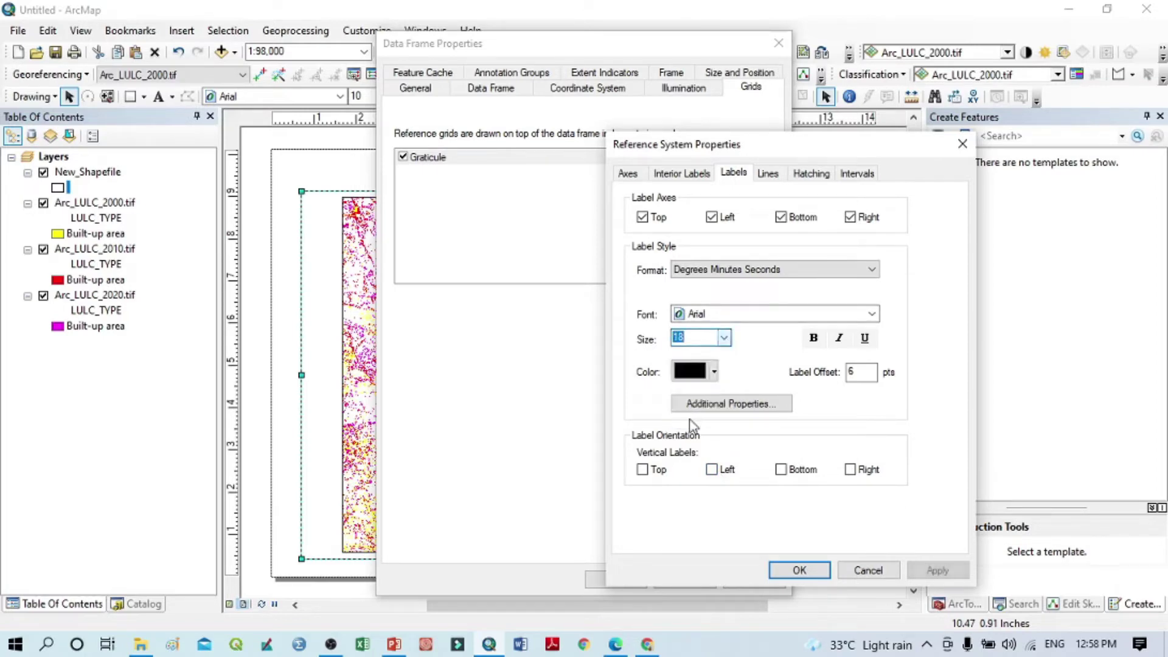
Step: Format the graticule labels as bold Times New Roman and apply the grid changes to the data frame
{"action": "left_click", "coordinate": [757, 316]}
{"action": "type", "text": "ti"}
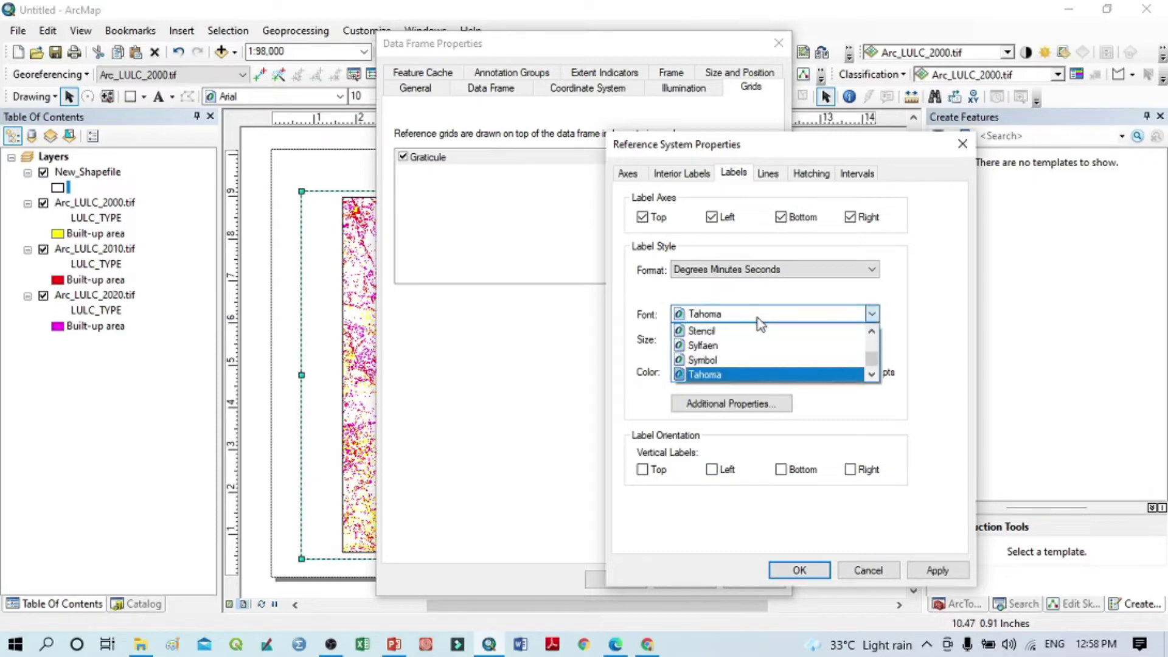
{"action": "left_click", "coordinate": [759, 320]}
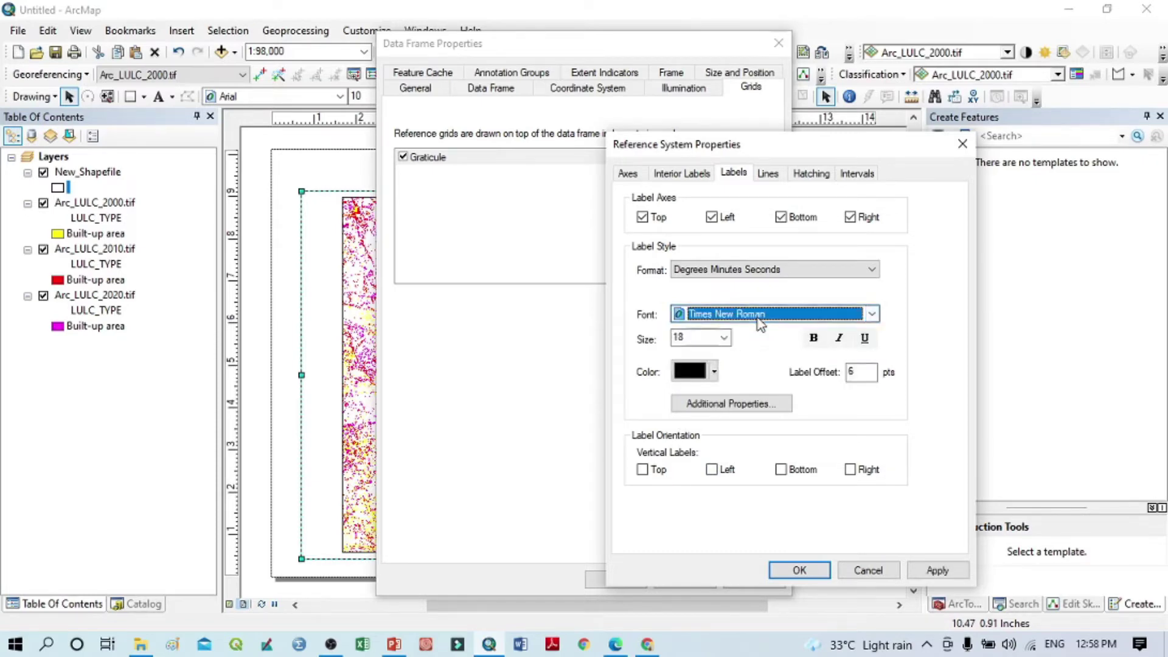
{"action": "left_click", "coordinate": [815, 339]}
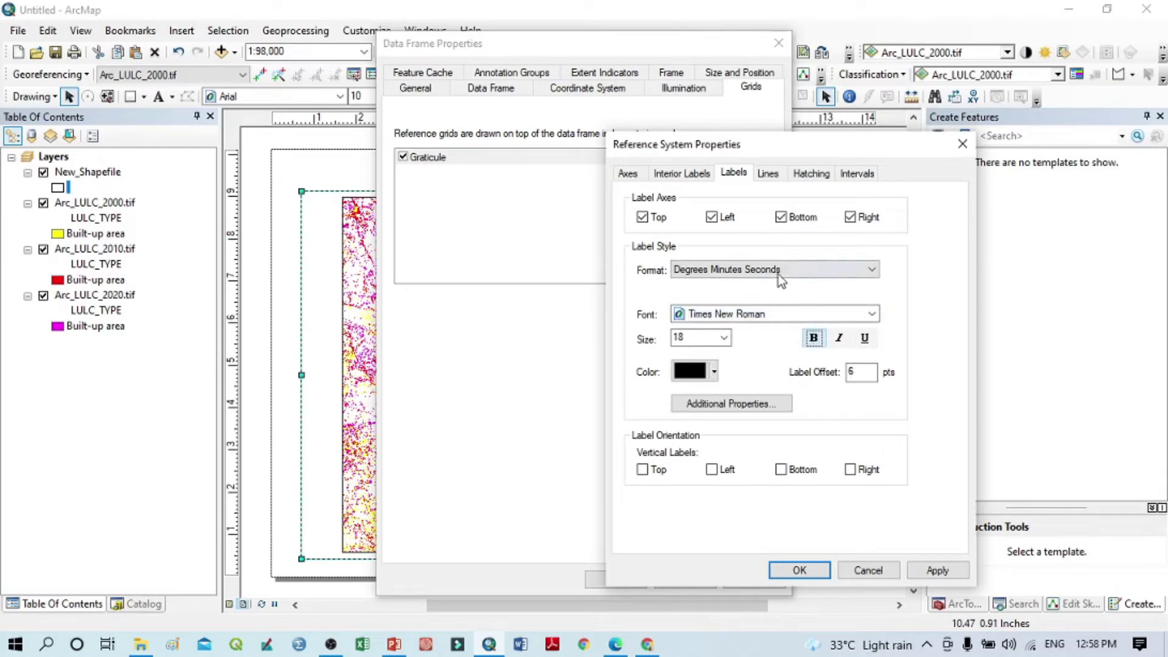
{"action": "left_click", "coordinate": [673, 176]}
{"action": "left_click", "coordinate": [638, 177]}
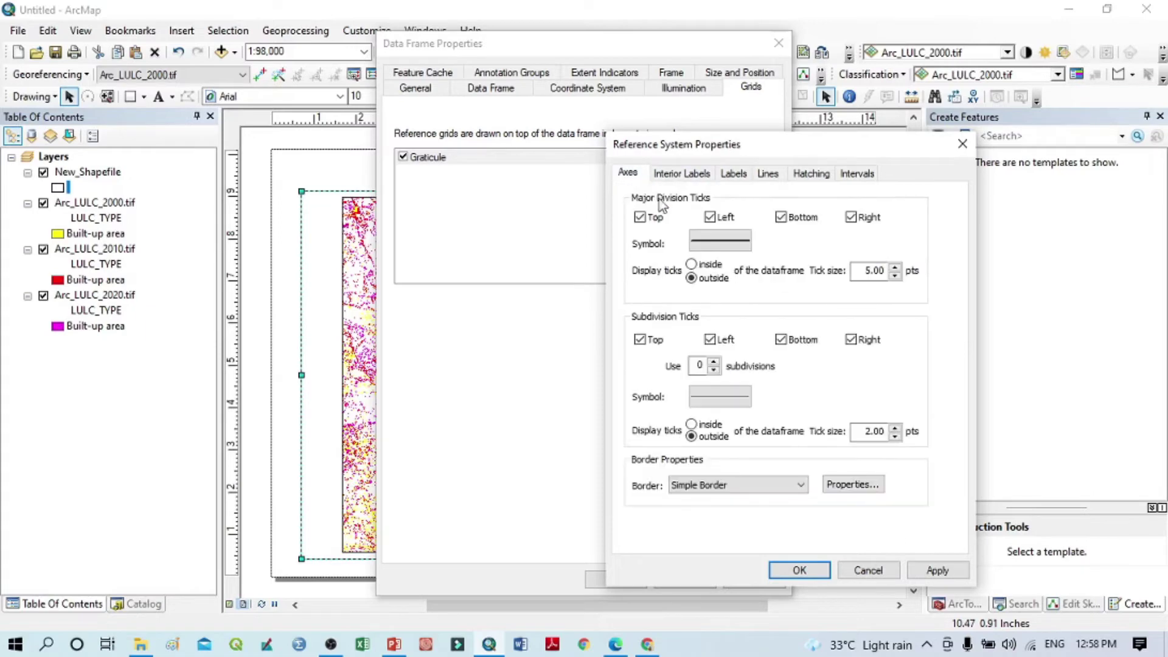
{"action": "left_click", "coordinate": [799, 570]}
{"action": "left_click", "coordinate": [761, 578]}
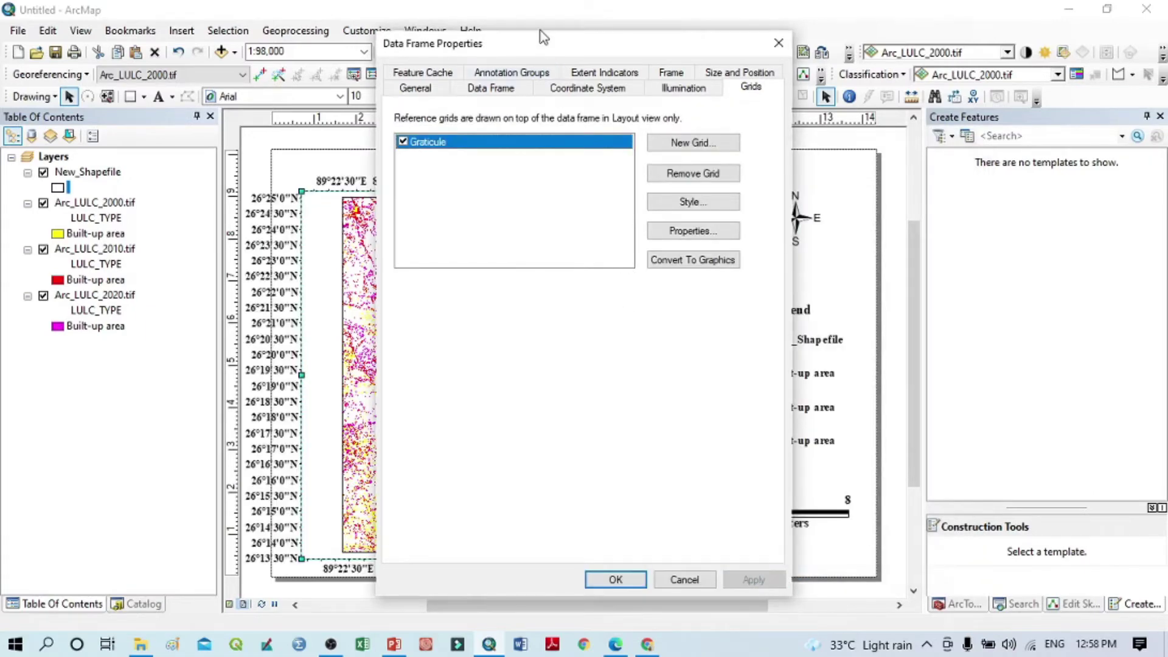
Step: Orient the graticule's left and right labels vertically and apply the change to the map
{"action": "left_click_drag", "start_coordinate": [540, 48], "coordinate": [946, 123]}
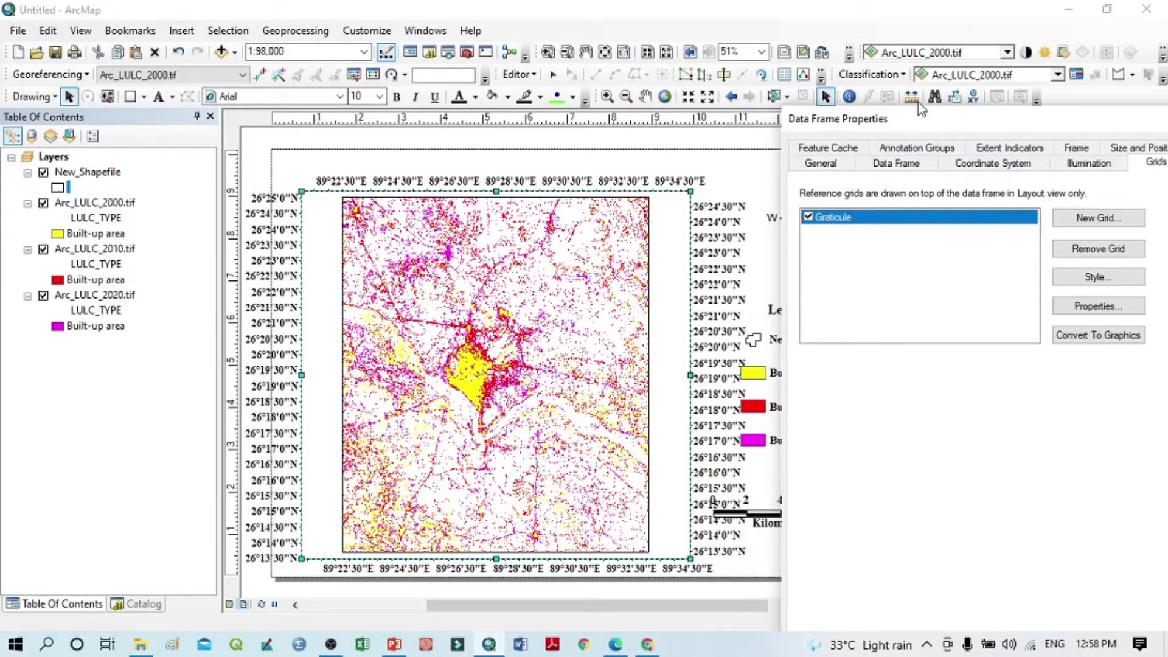
{"action": "left_click_drag", "start_coordinate": [917, 119], "coordinate": [696, 103]}
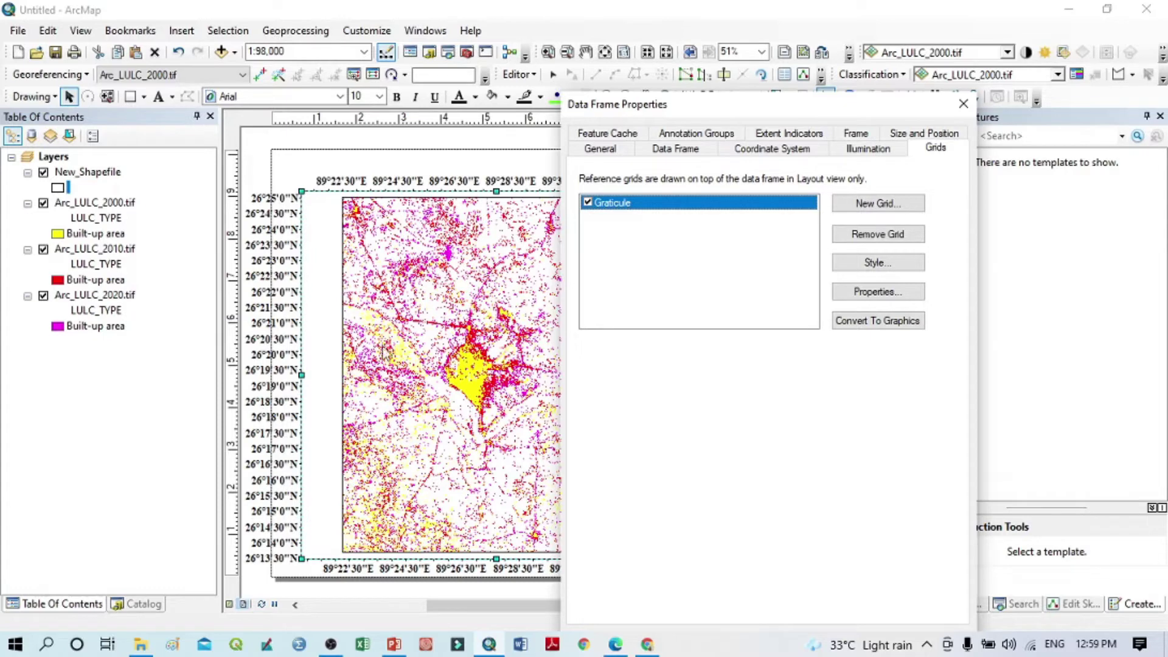
{"action": "left_click", "coordinate": [874, 291]}
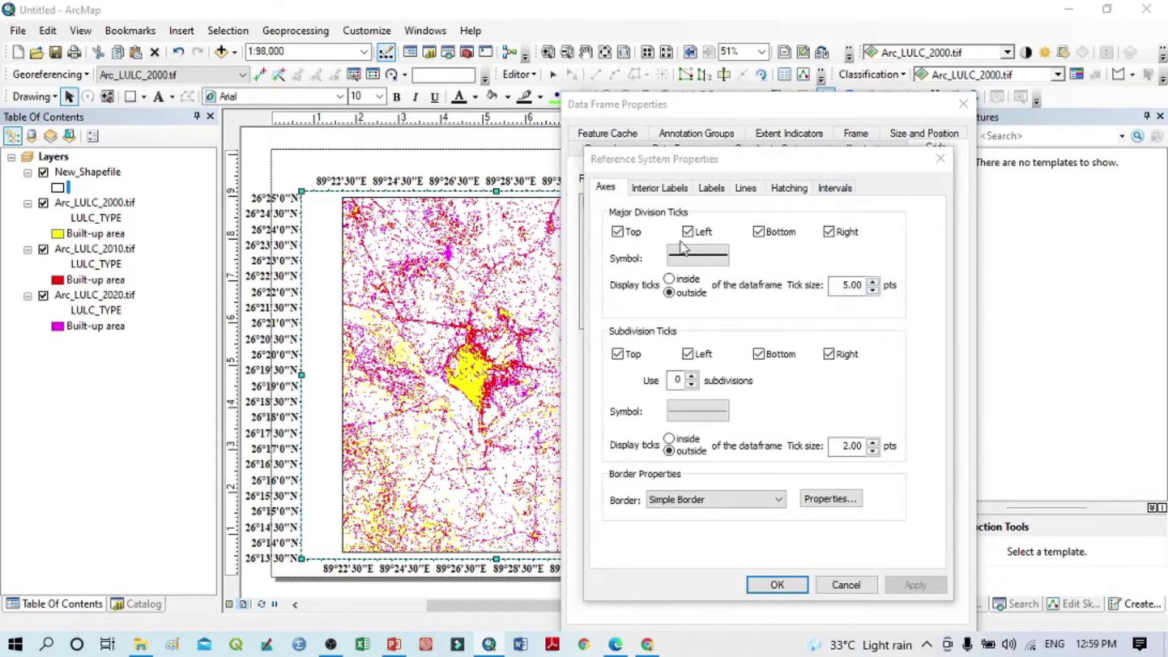
{"action": "left_click", "coordinate": [711, 189]}
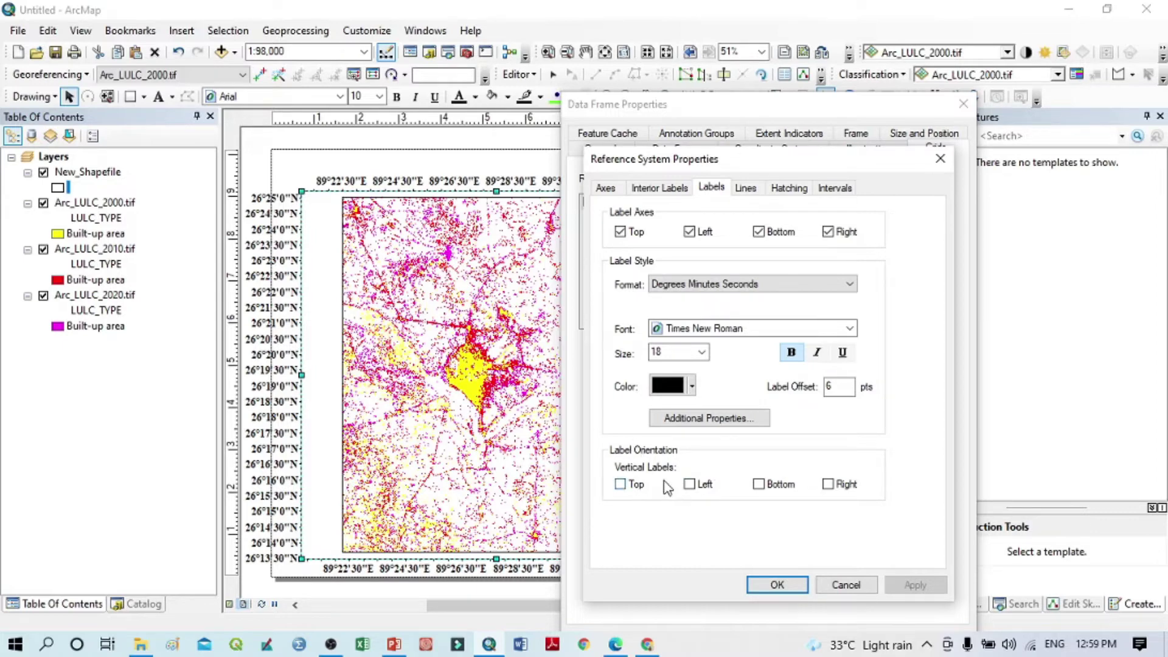
{"action": "left_click", "coordinate": [691, 485]}
{"action": "left_click", "coordinate": [776, 584]}
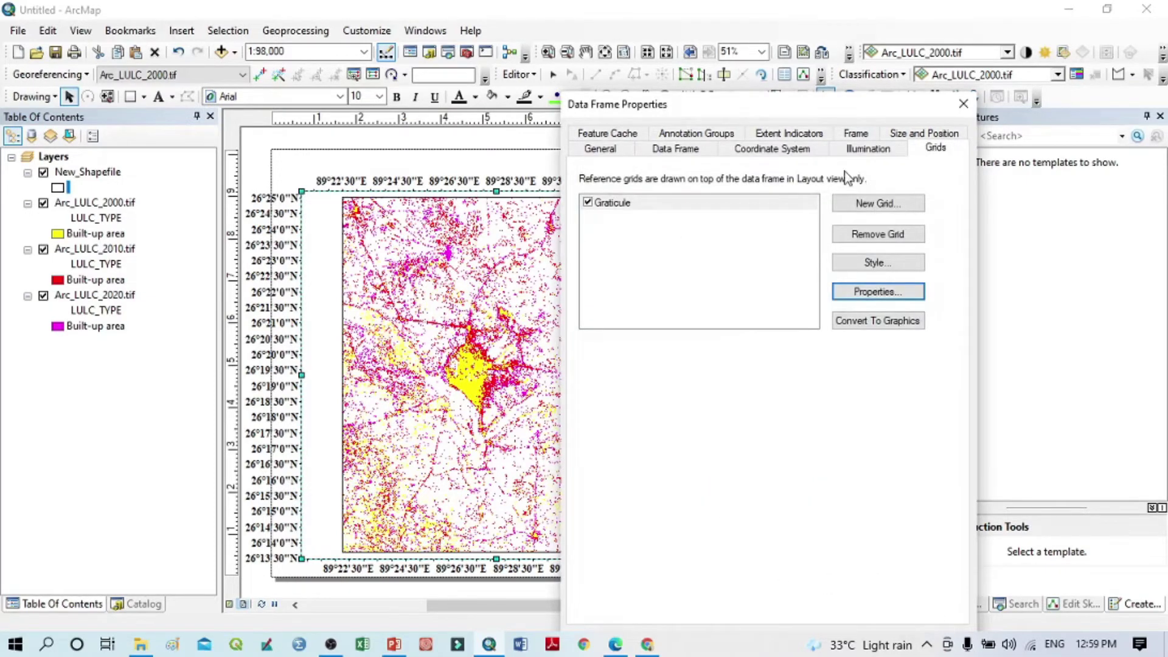
{"action": "left_click_drag", "start_coordinate": [839, 105], "coordinate": [928, 34]}
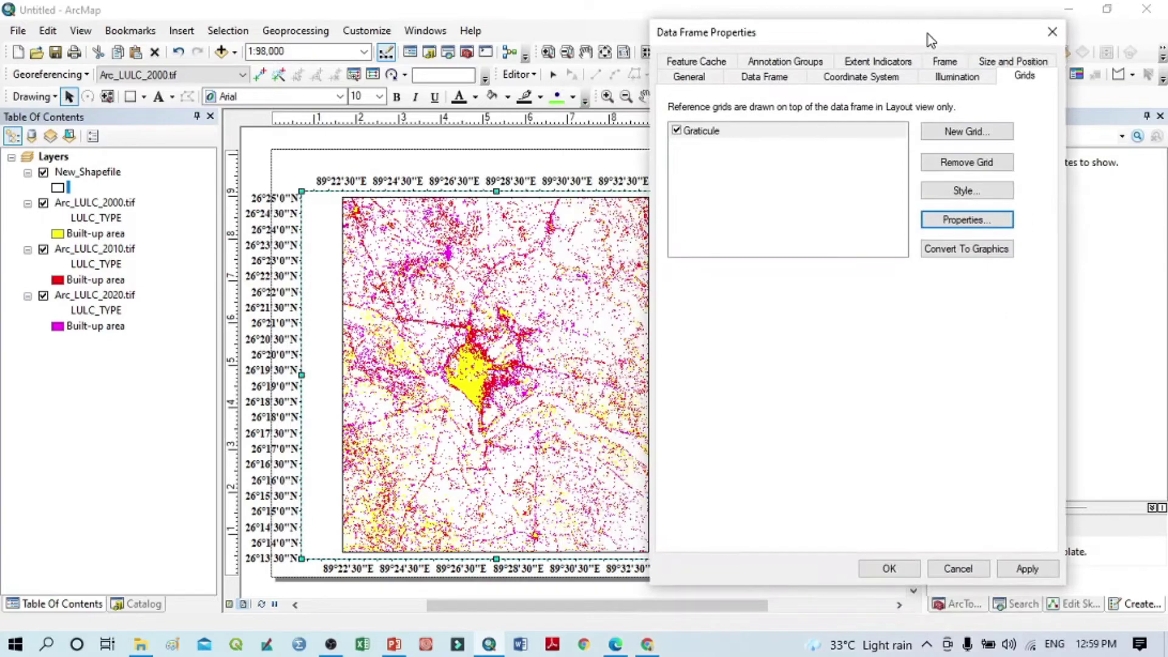
{"action": "left_click", "coordinate": [1028, 569]}
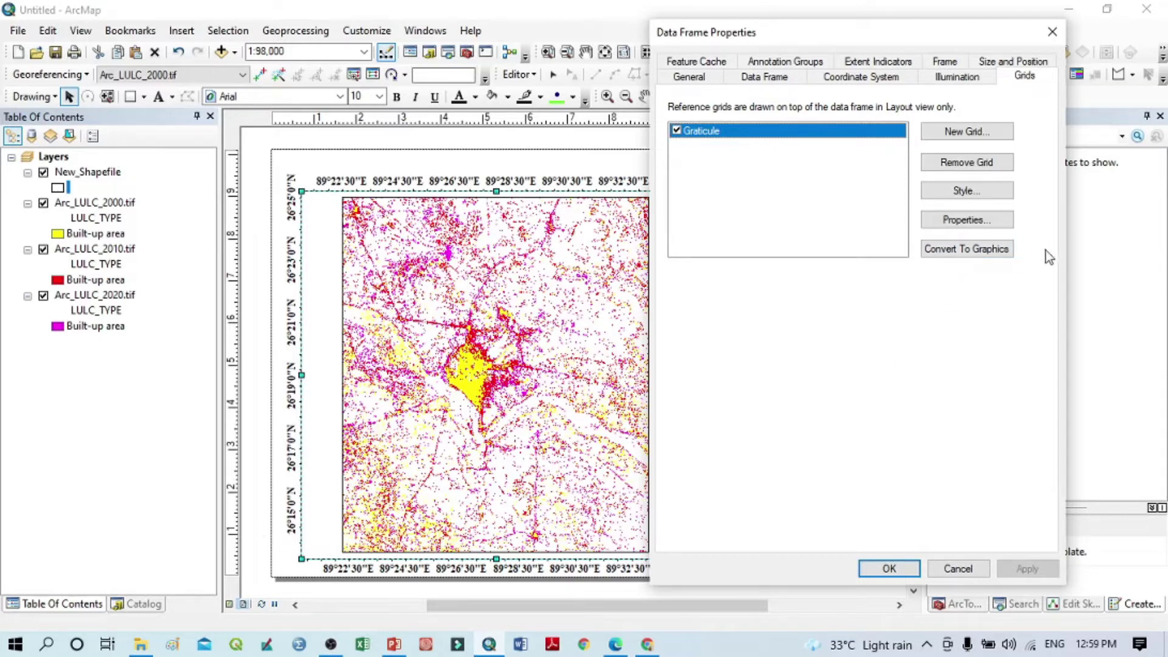
Step: Set the graticule's X and Y axis intervals to 1 minute 0 seconds and apply them to the map
{"action": "left_click", "coordinate": [958, 221]}
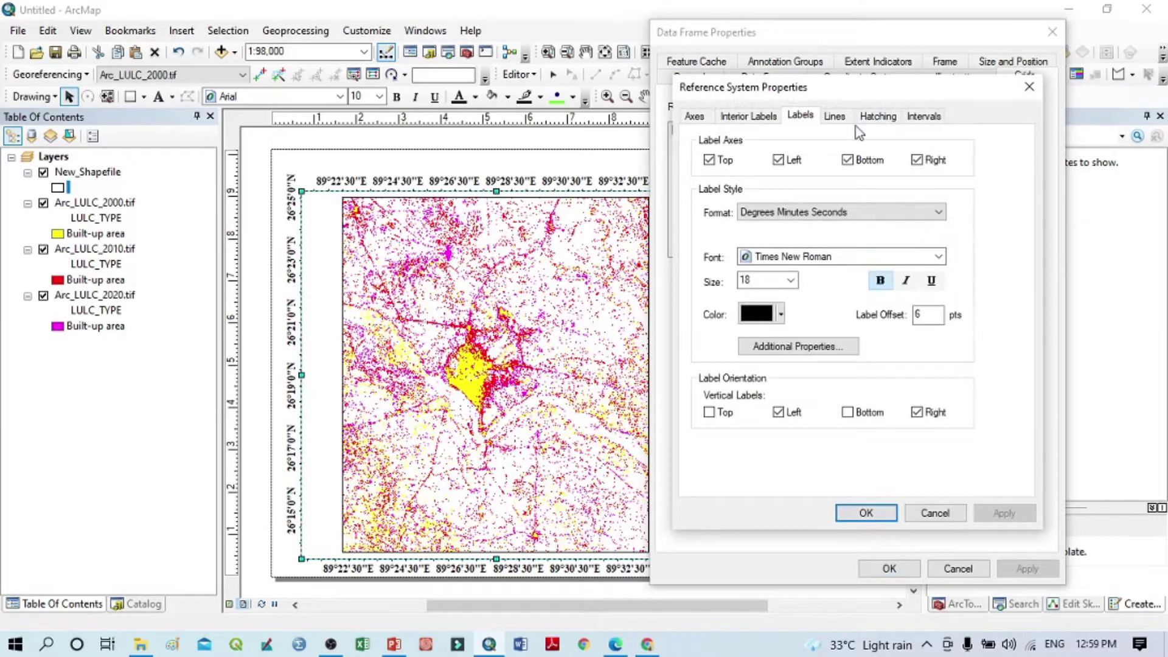
{"action": "left_click", "coordinate": [920, 118]}
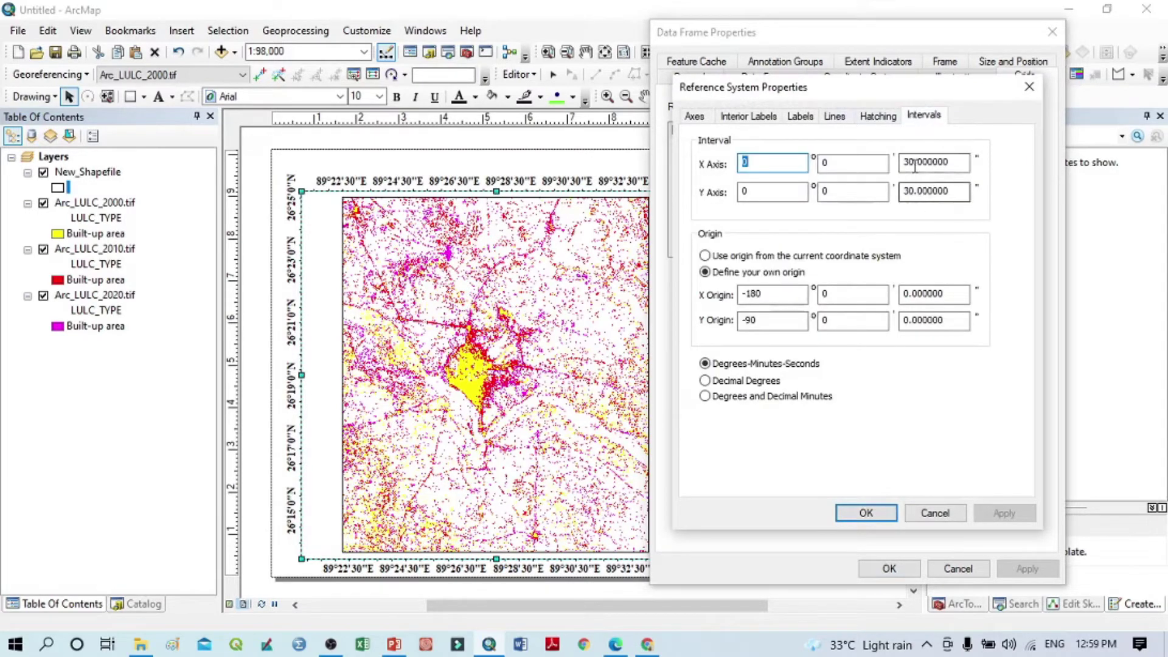
{"action": "double_click", "coordinate": [823, 162]}
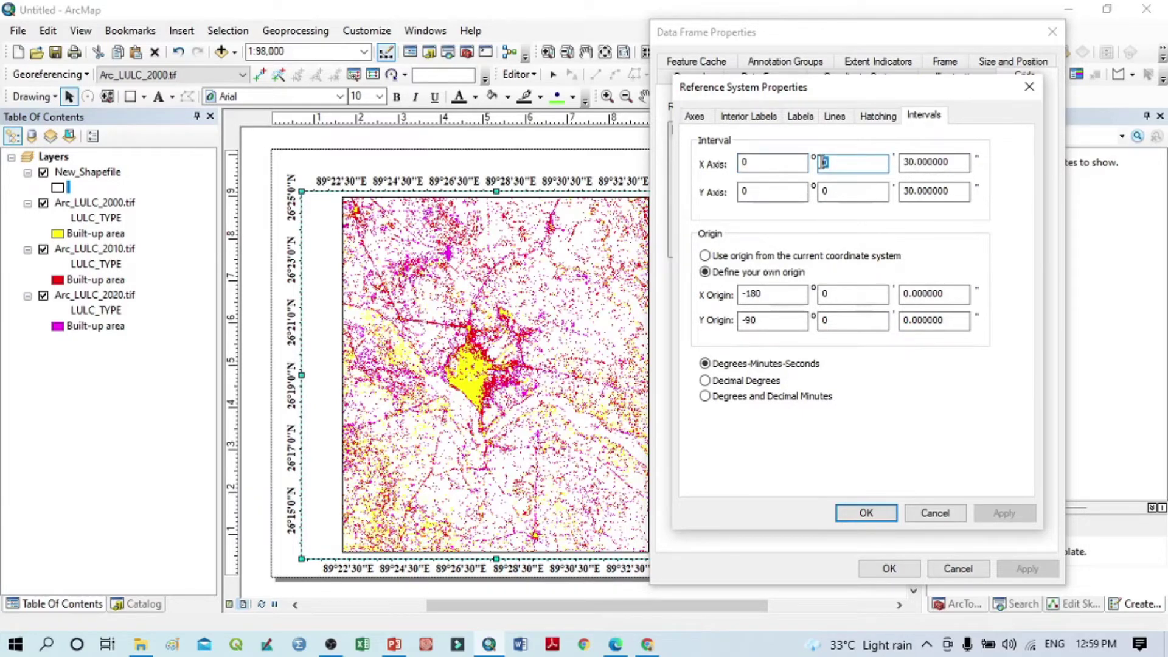
{"action": "type", "text": "1"}
{"action": "double_click", "coordinate": [822, 191]}
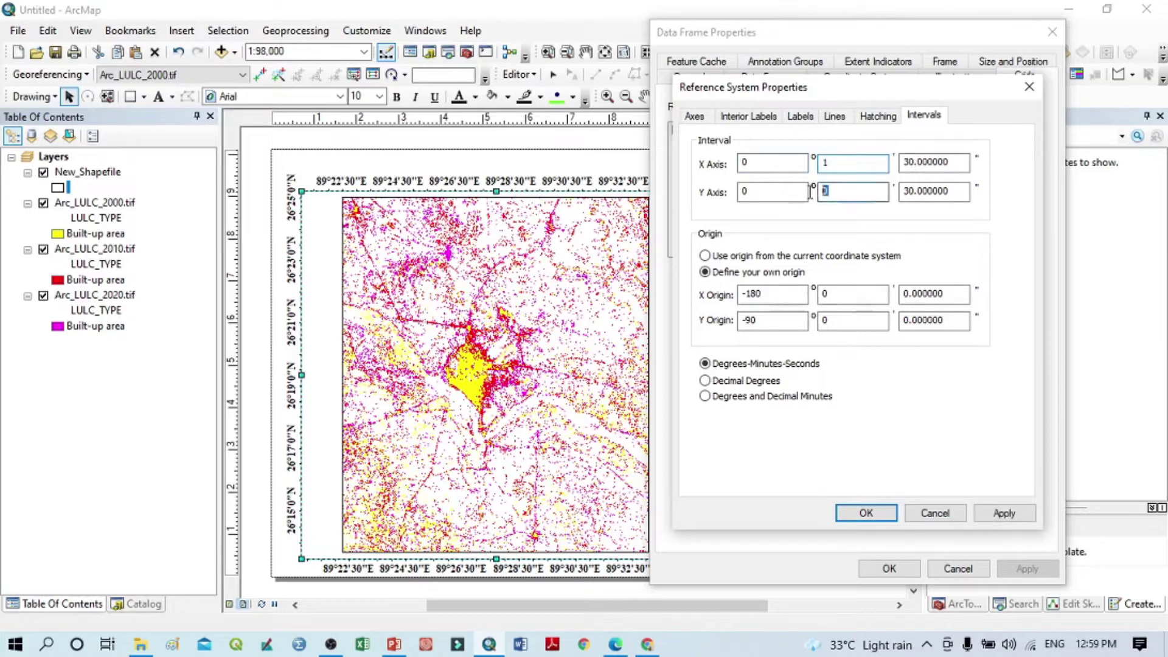
{"action": "type", "text": "1"}
{"action": "key", "text": "Tab"}
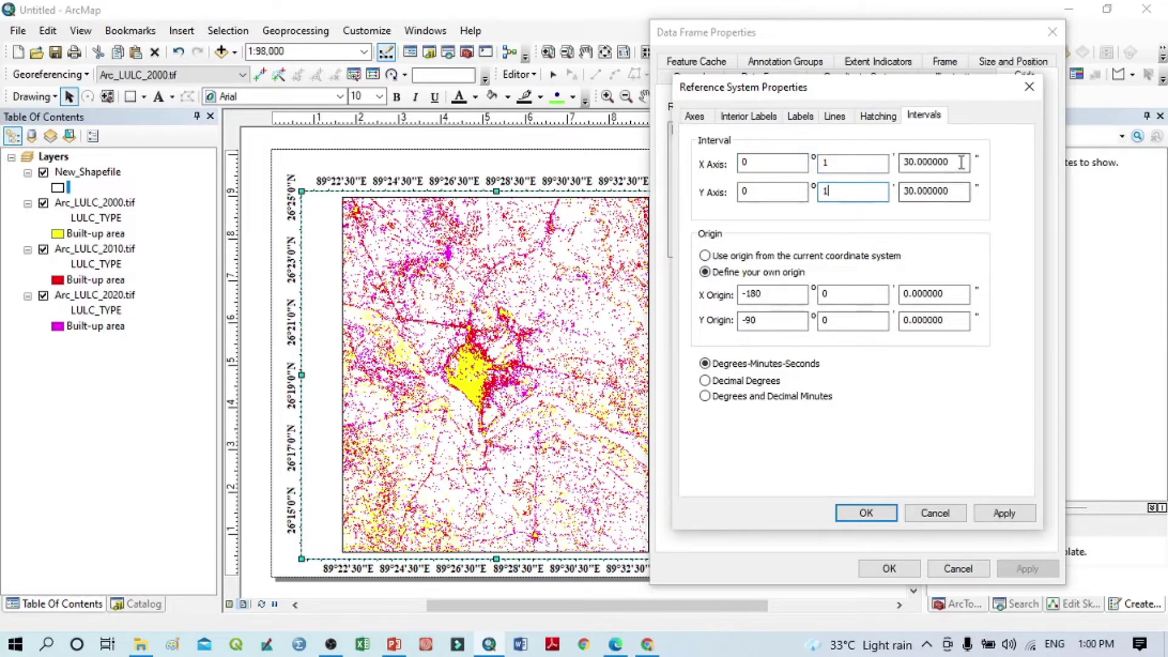
{"action": "type", "text": "0"}
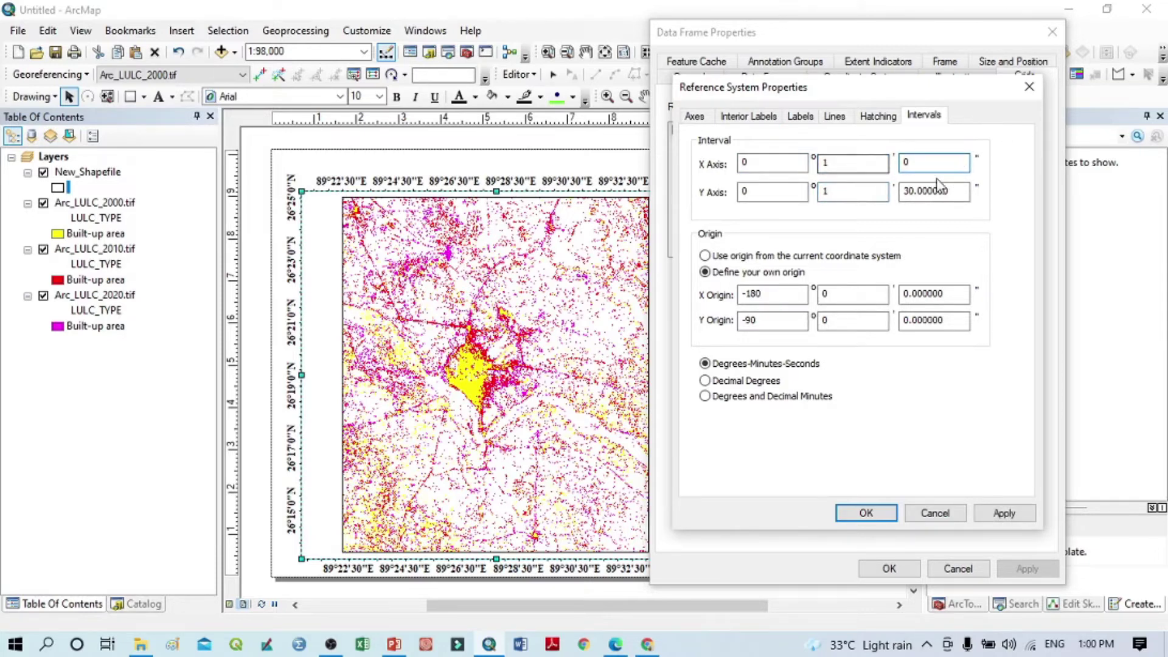
{"action": "double_click", "coordinate": [953, 191]}
{"action": "type", "text": "0"}
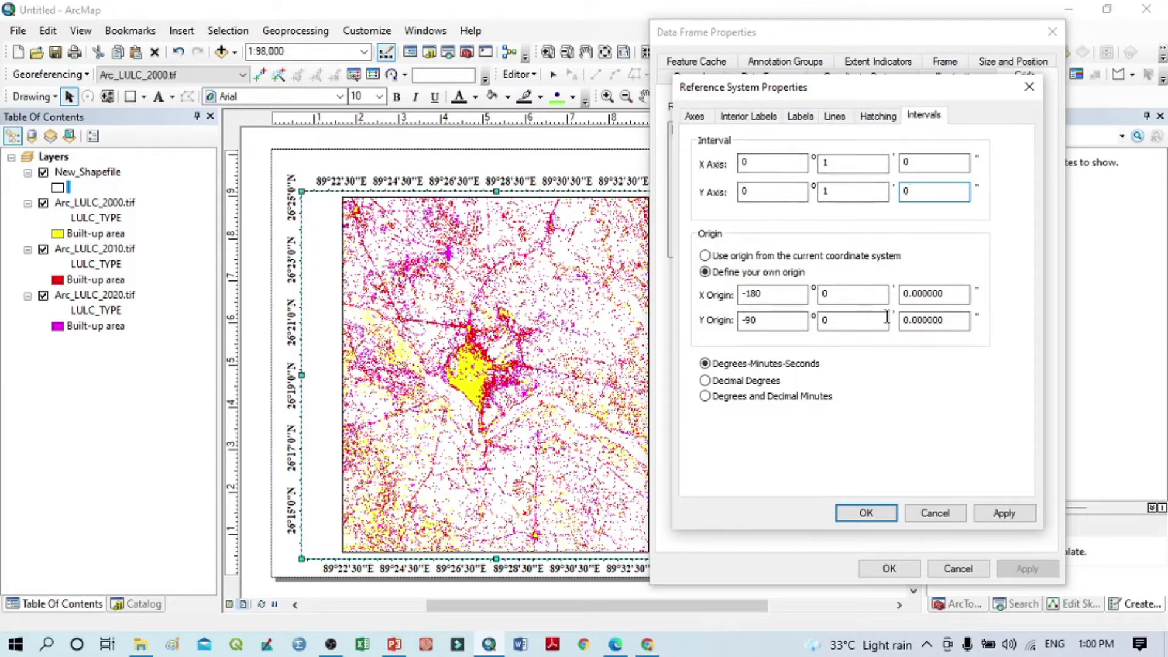
{"action": "left_click", "coordinate": [866, 513]}
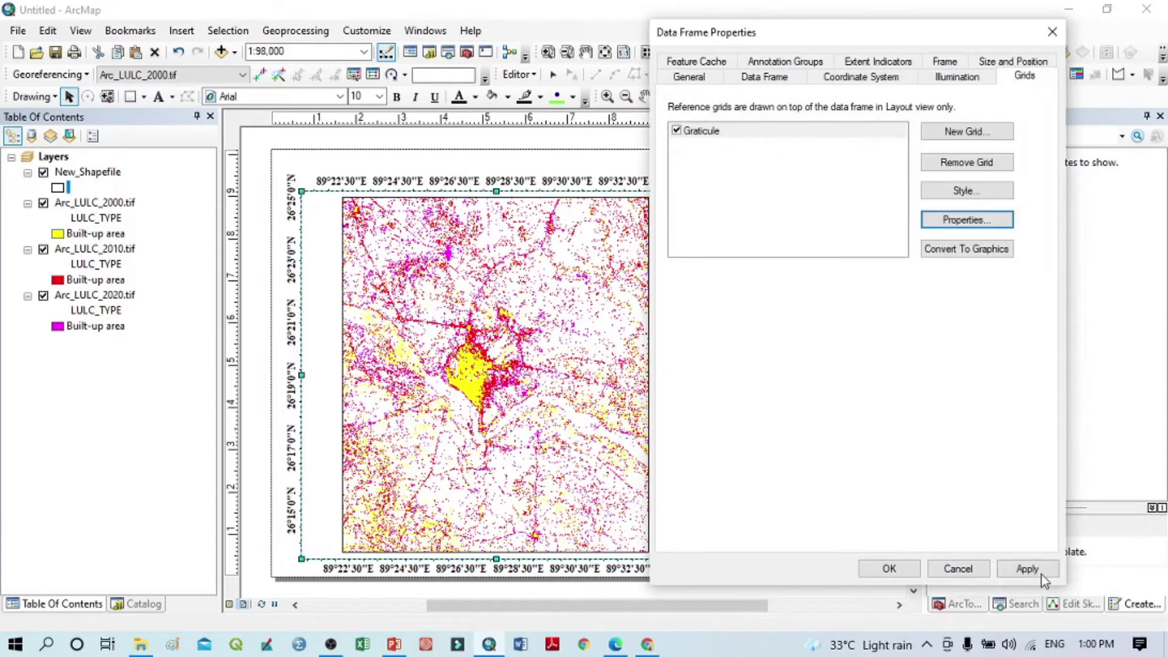
{"action": "left_click", "coordinate": [1041, 575]}
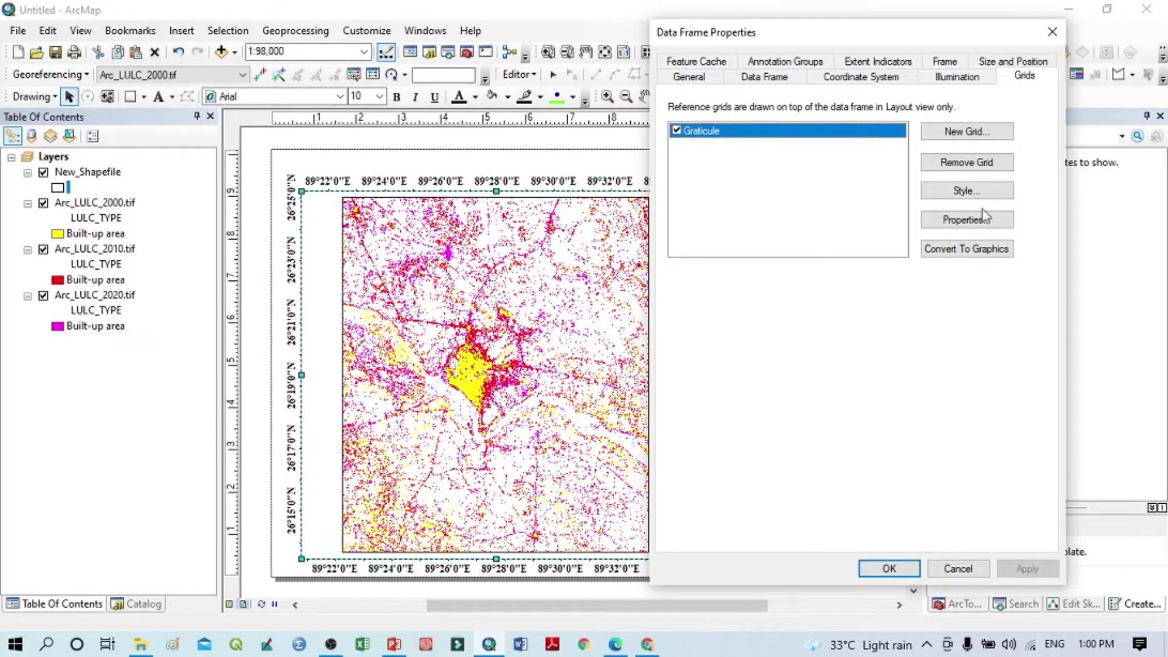
Step: Set the graticule's X and Y axis intervals to 5 minutes, apply them to the map and close the data frame properties
{"action": "left_click", "coordinate": [959, 217]}
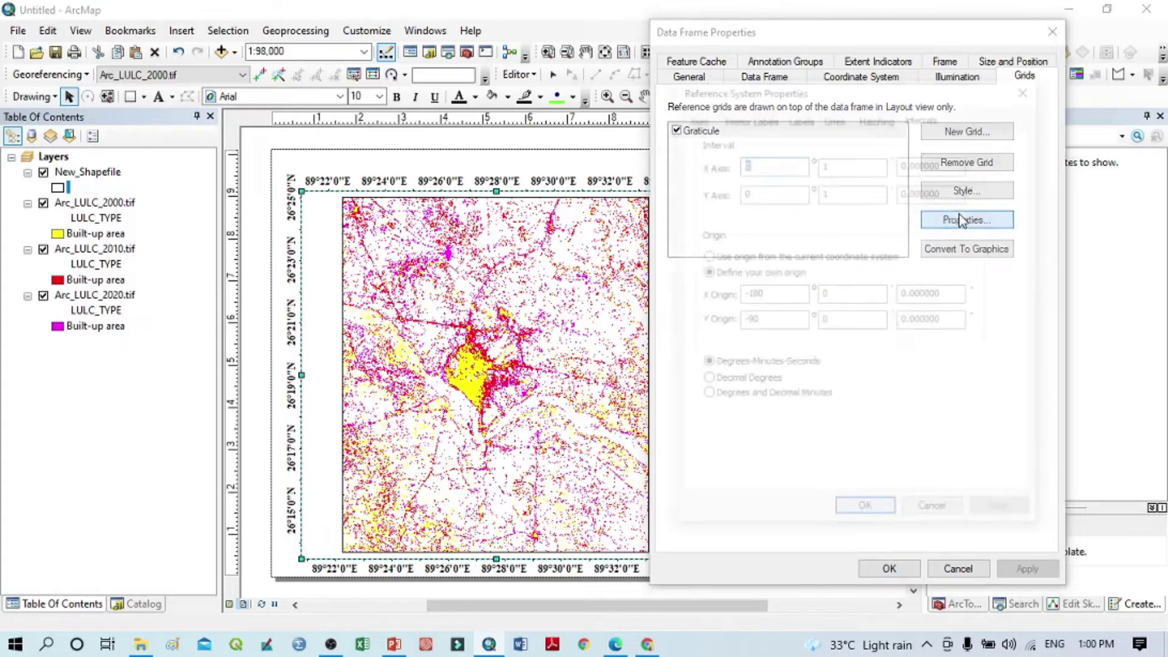
{"action": "double_click", "coordinate": [825, 162]}
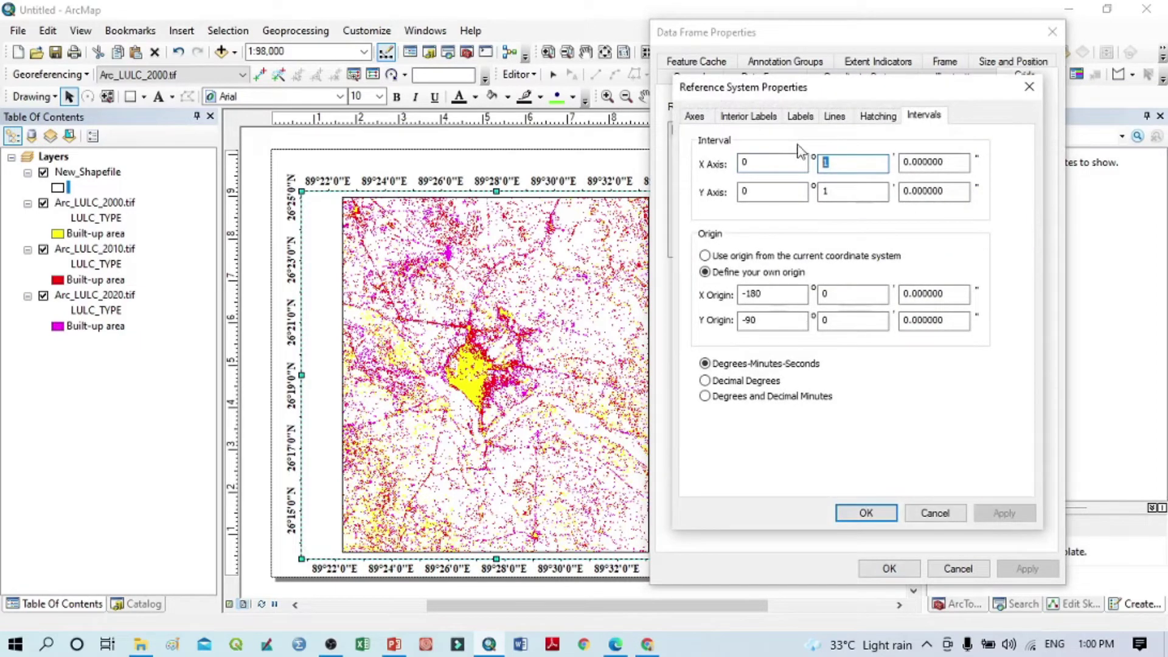
{"action": "type", "text": "5"}
{"action": "double_click", "coordinate": [822, 191]}
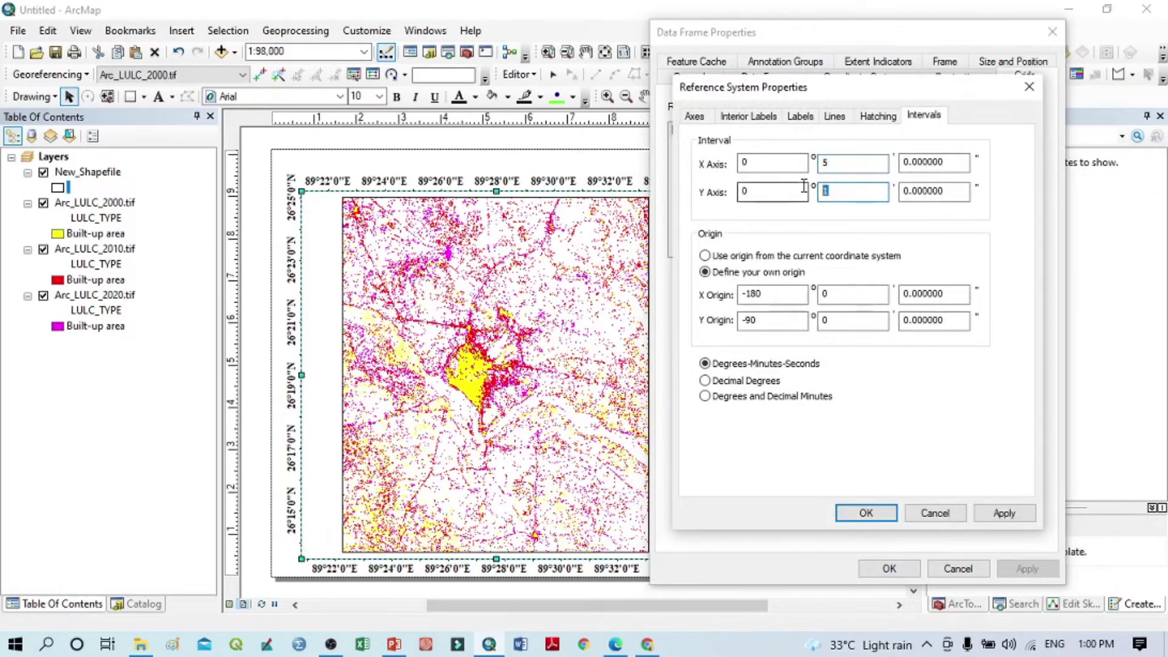
{"action": "type", "text": "5"}
{"action": "left_click", "coordinate": [859, 508]}
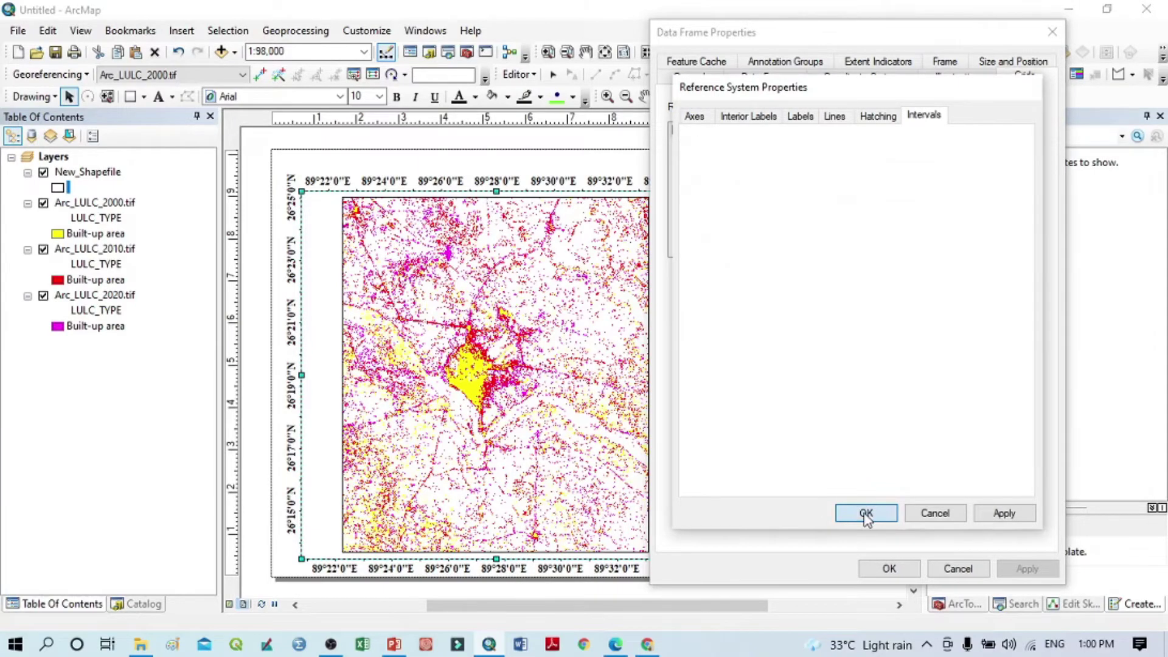
{"action": "left_click", "coordinate": [1027, 569]}
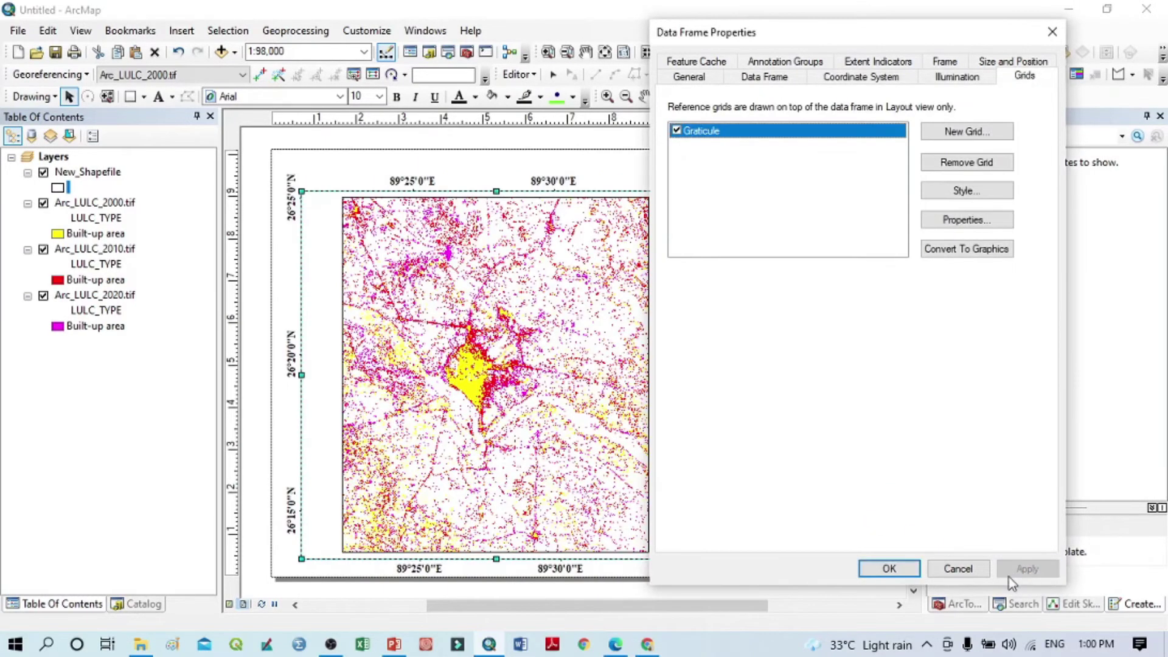
{"action": "left_click", "coordinate": [888, 568]}
{"action": "left_click", "coordinate": [903, 576]}
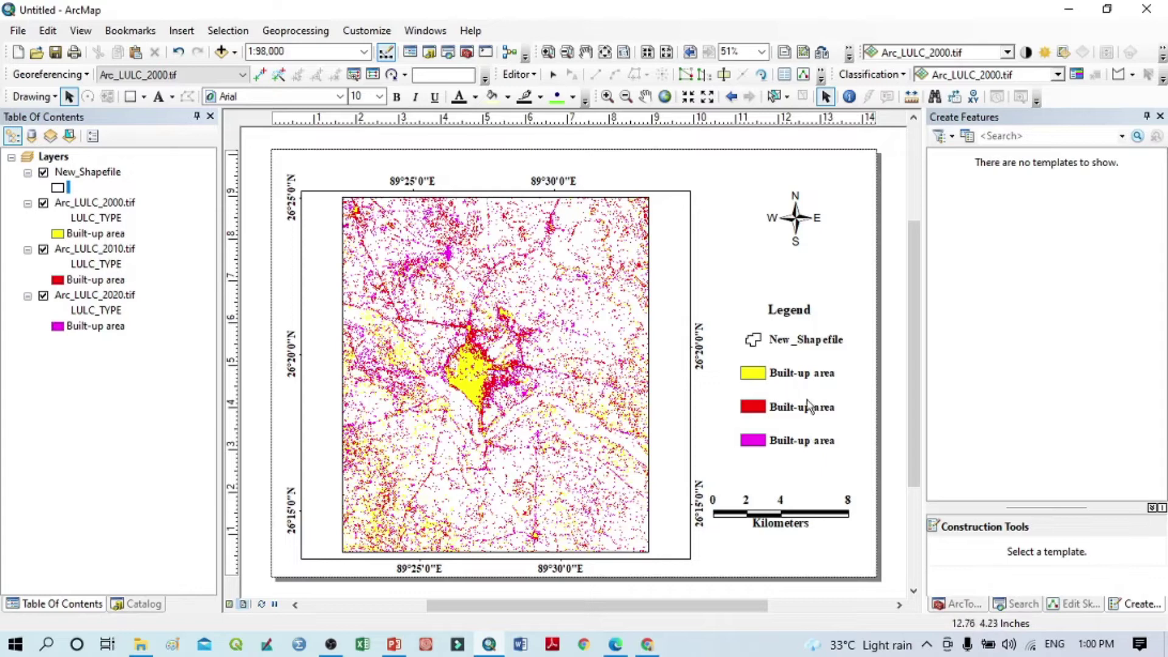
Step: Ungroup the legend into separate elements
{"action": "left_click", "coordinate": [783, 375]}
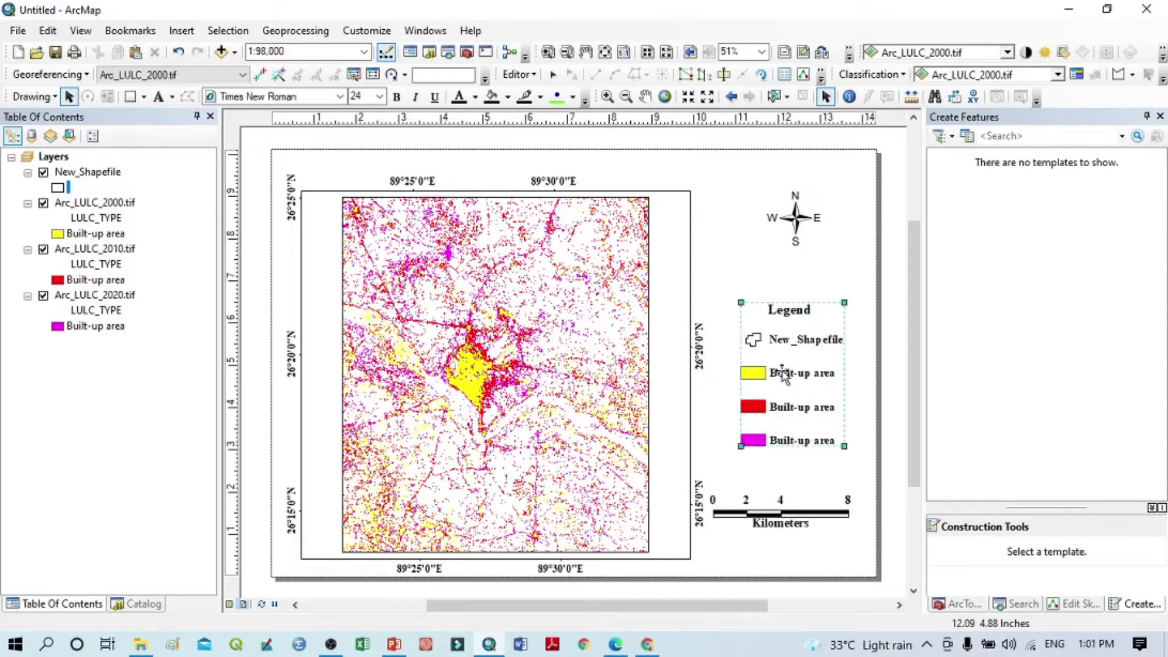
{"action": "right_click", "coordinate": [783, 375]}
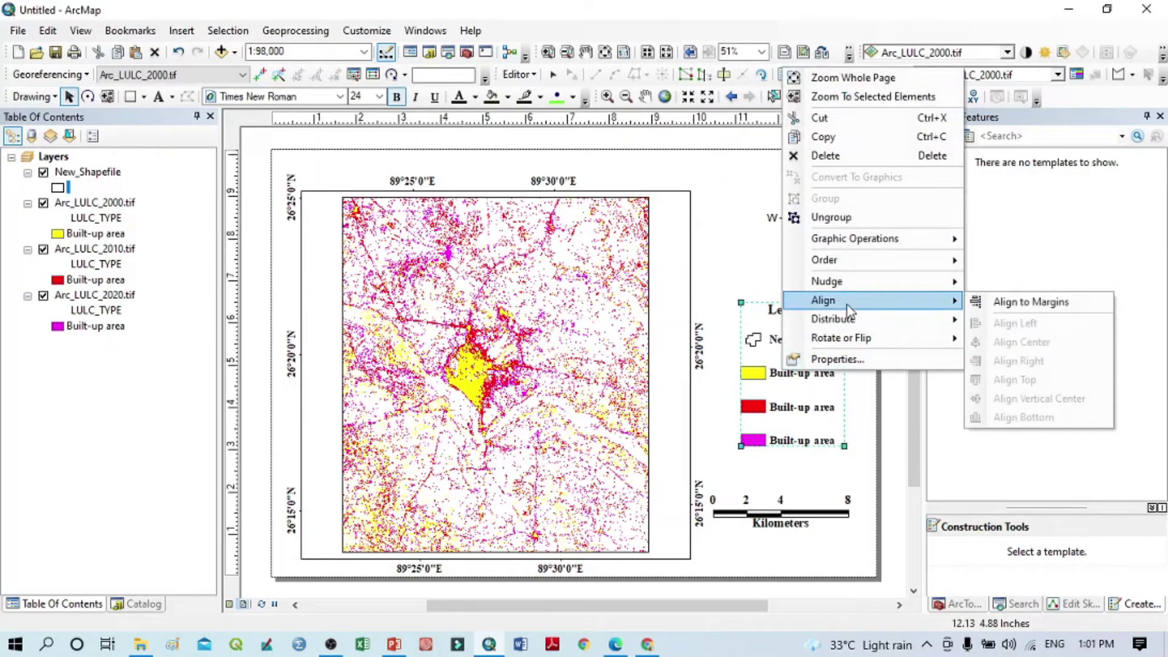
{"action": "left_click", "coordinate": [848, 217]}
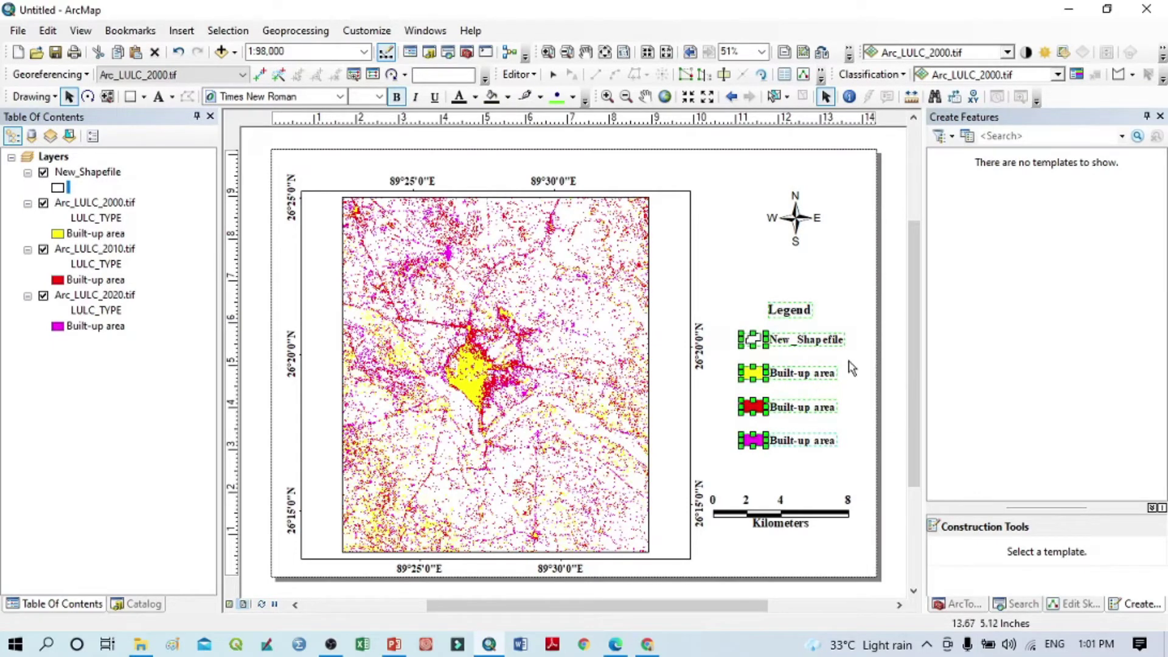
Step: Change the yellow legend entry's label to "Built-up area 2000"
{"action": "left_click", "coordinate": [815, 372]}
{"action": "double_click", "coordinate": [817, 372]}
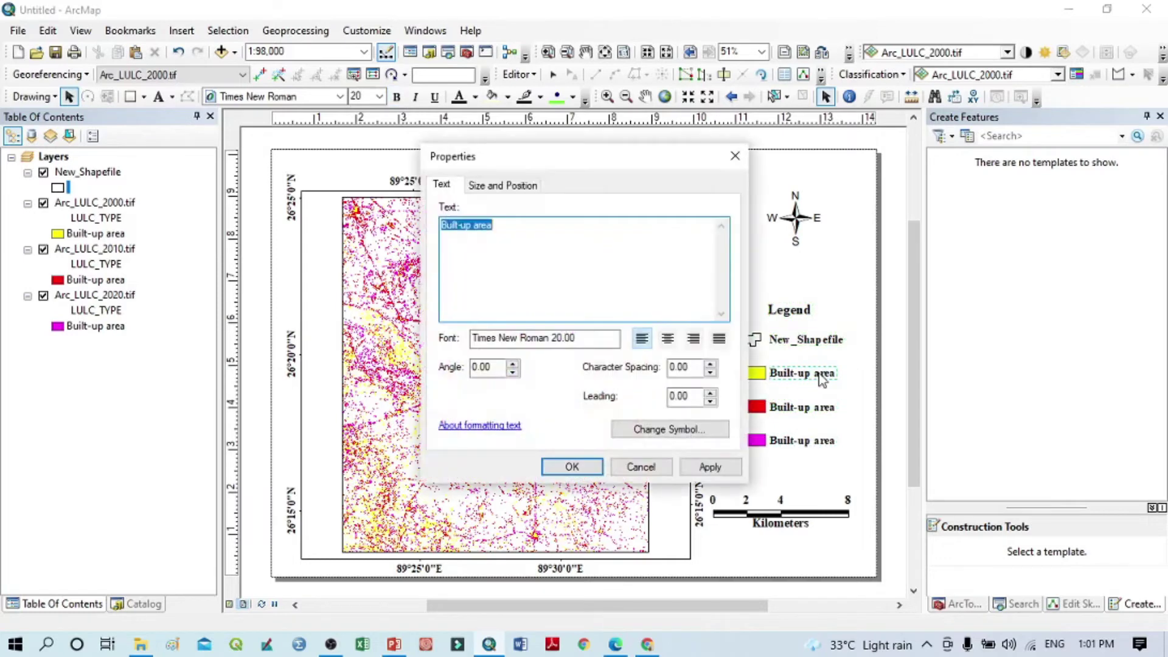
{"action": "left_click", "coordinate": [503, 224]}
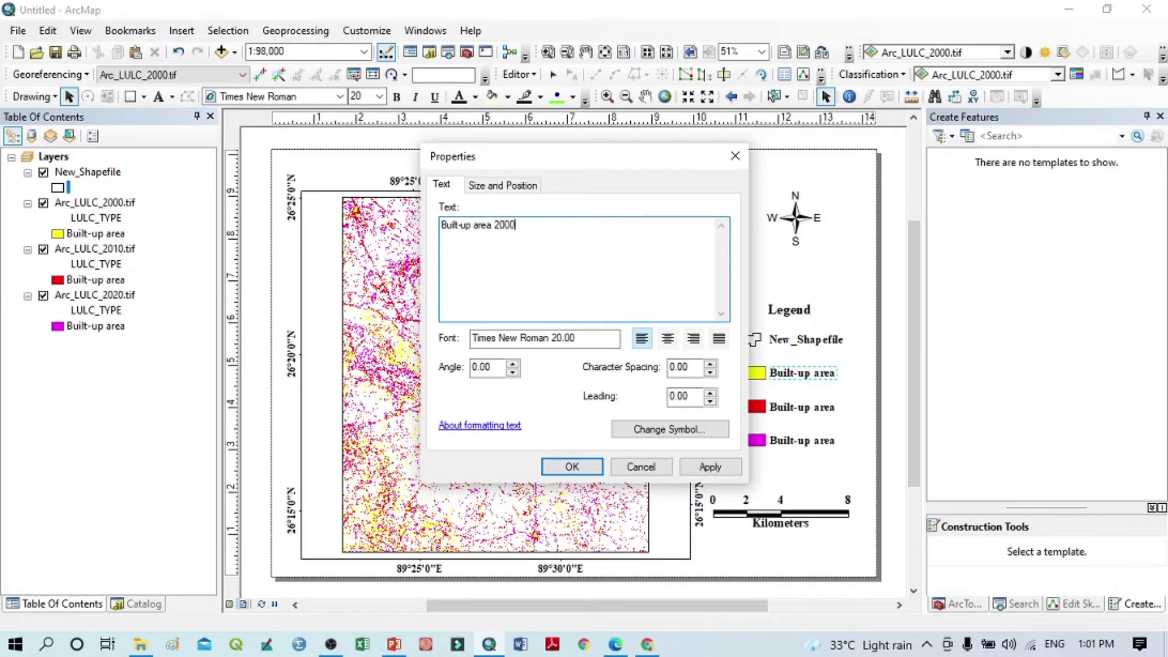
{"action": "left_click", "coordinate": [570, 466]}
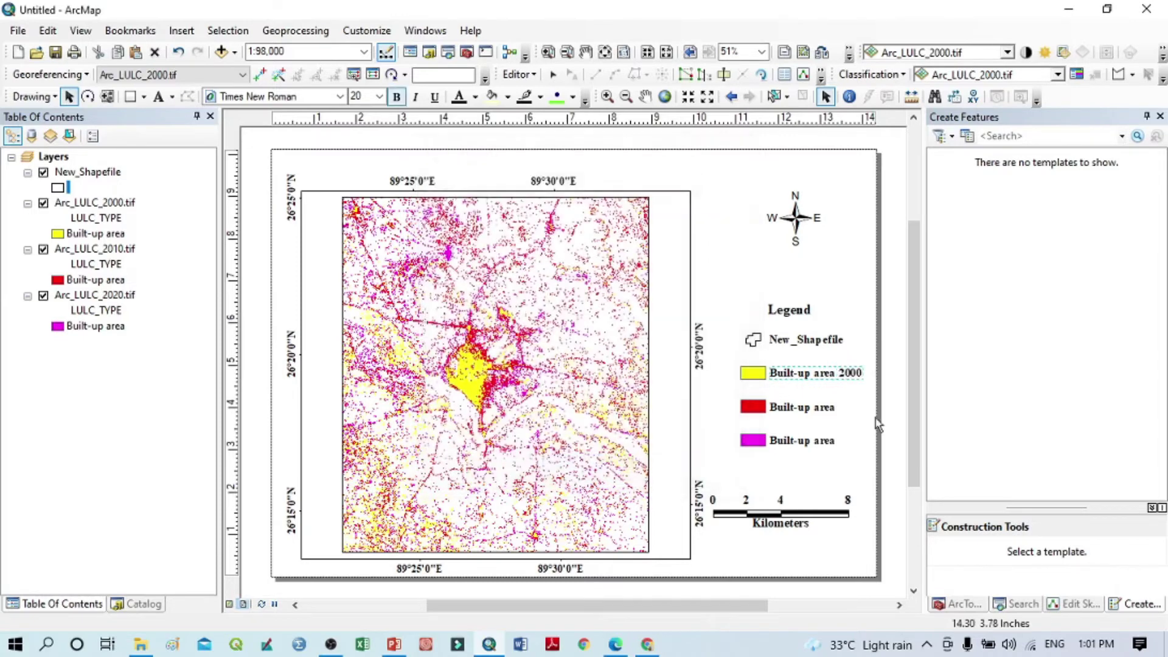
Step: Change the red legend entry's label to "Built-up area 2010" and the magenta one's to "Built-up area 2020"
{"action": "double_click", "coordinate": [825, 409]}
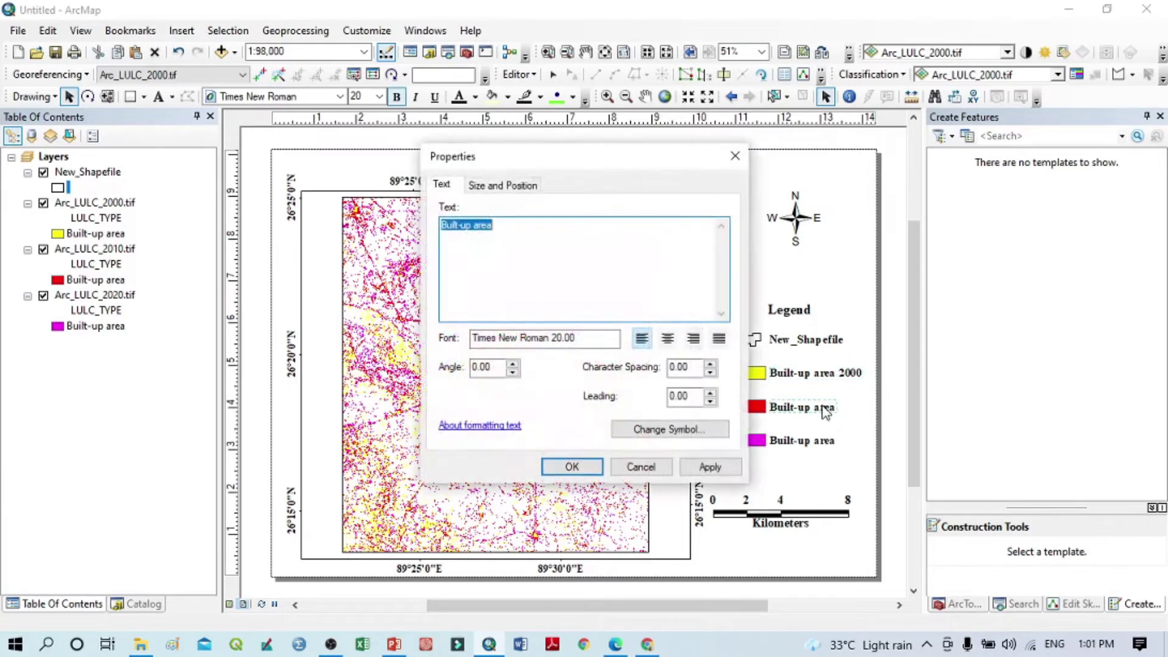
{"action": "left_click", "coordinate": [501, 226]}
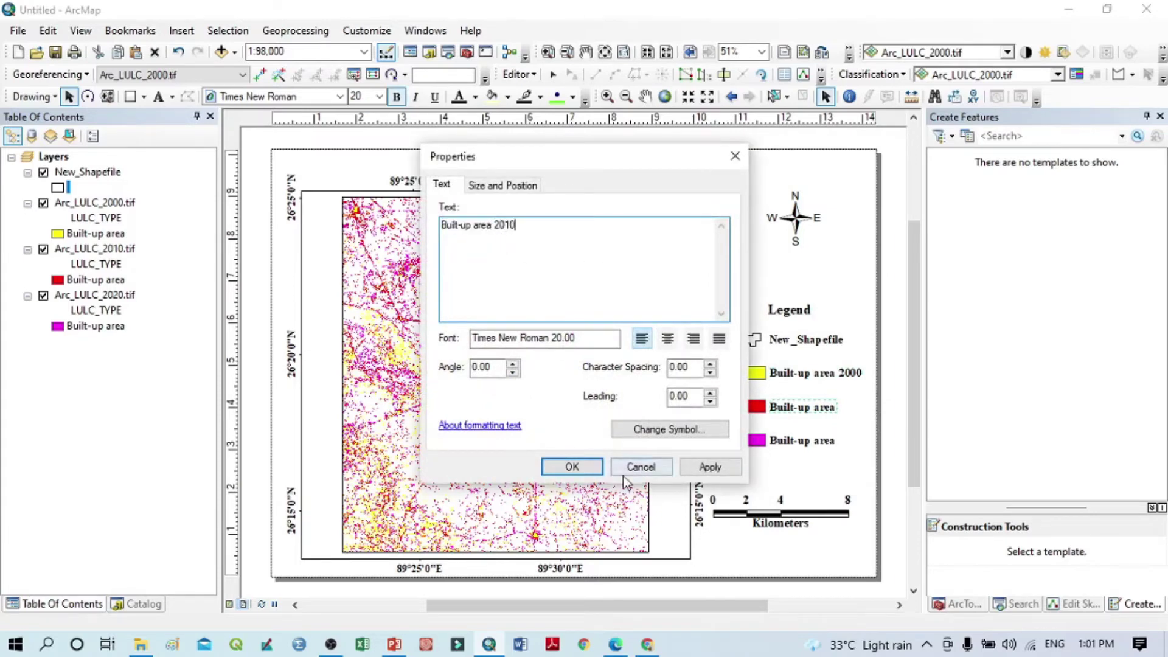
{"action": "left_click", "coordinate": [574, 465]}
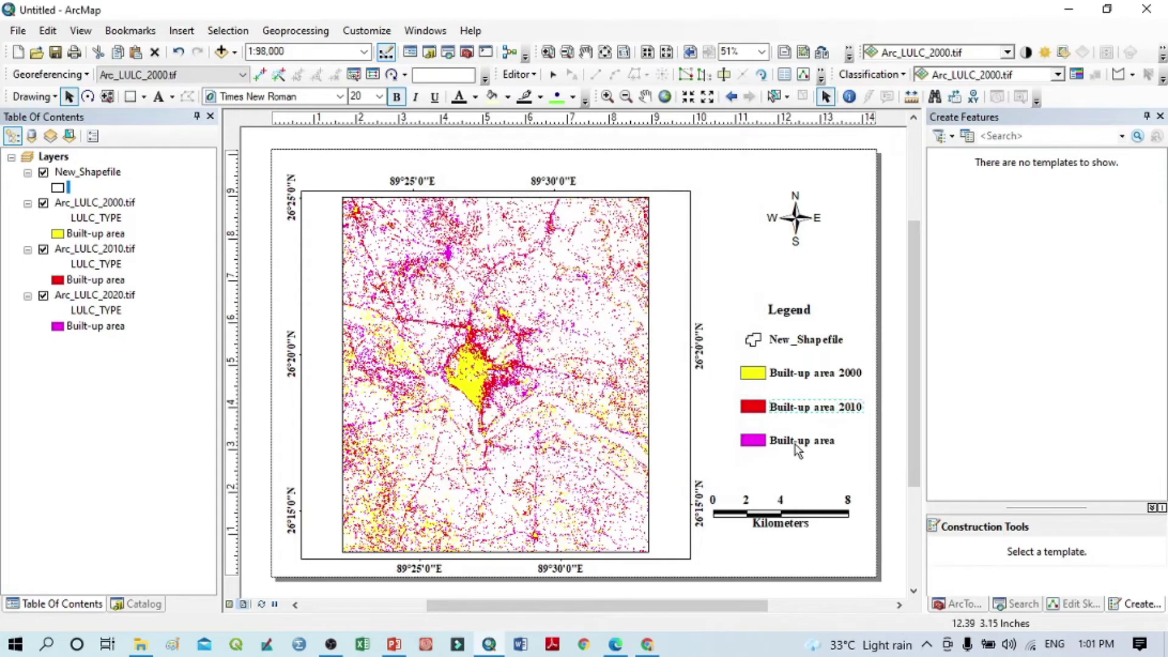
{"action": "double_click", "coordinate": [796, 439]}
{"action": "left_click", "coordinate": [536, 235]}
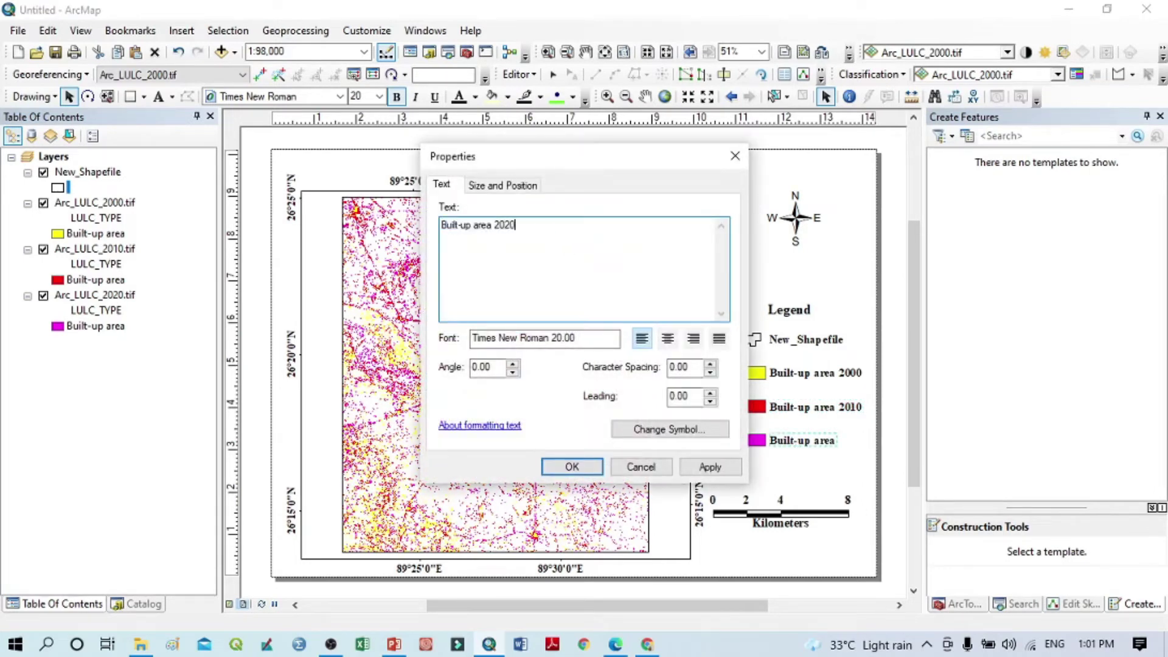
{"action": "left_click", "coordinate": [571, 466]}
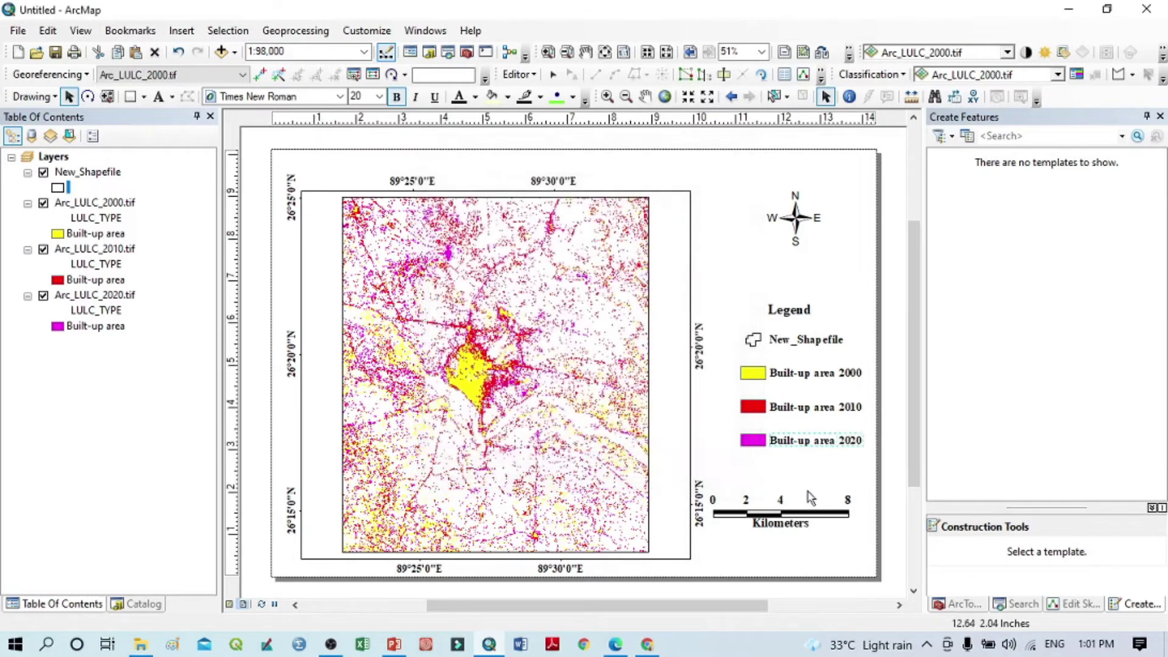
Step: Group the legend title, symbols and labels back into a single element
{"action": "left_click", "coordinate": [827, 498]}
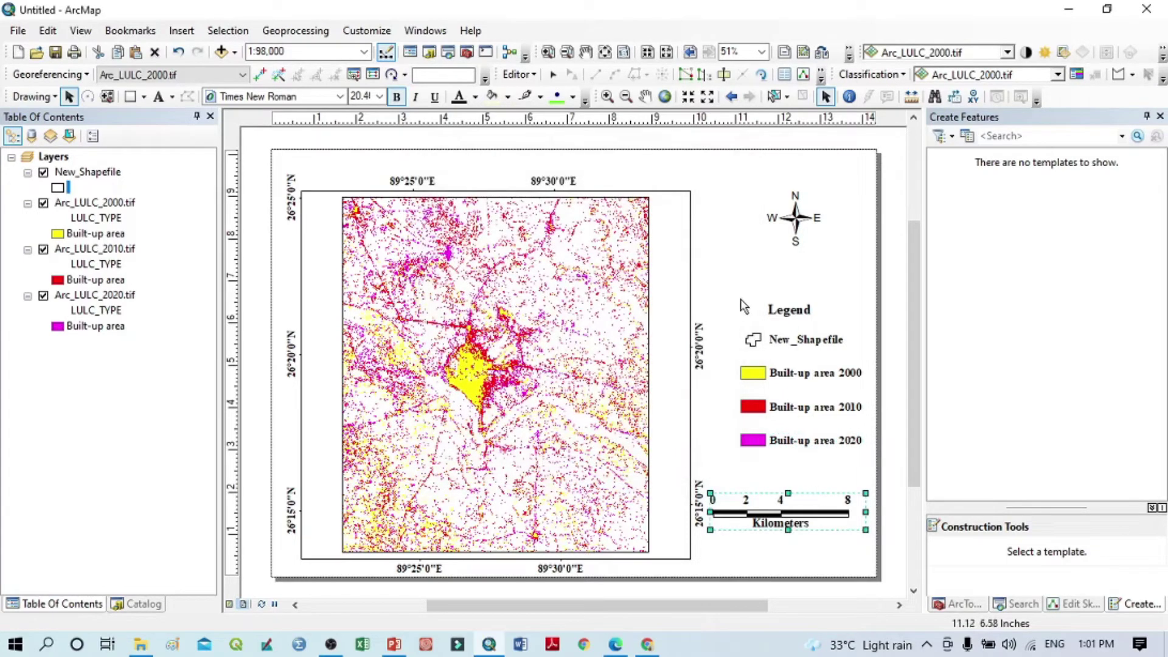
{"action": "mouse_move", "coordinate": [870, 469]}
{"action": "left_mouse_down"}
{"action": "mouse_move", "coordinate": [739, 298]}
{"action": "mouse_move", "coordinate": [825, 483]}
{"action": "mouse_move", "coordinate": [864, 490]}
{"action": "left_mouse_up"}
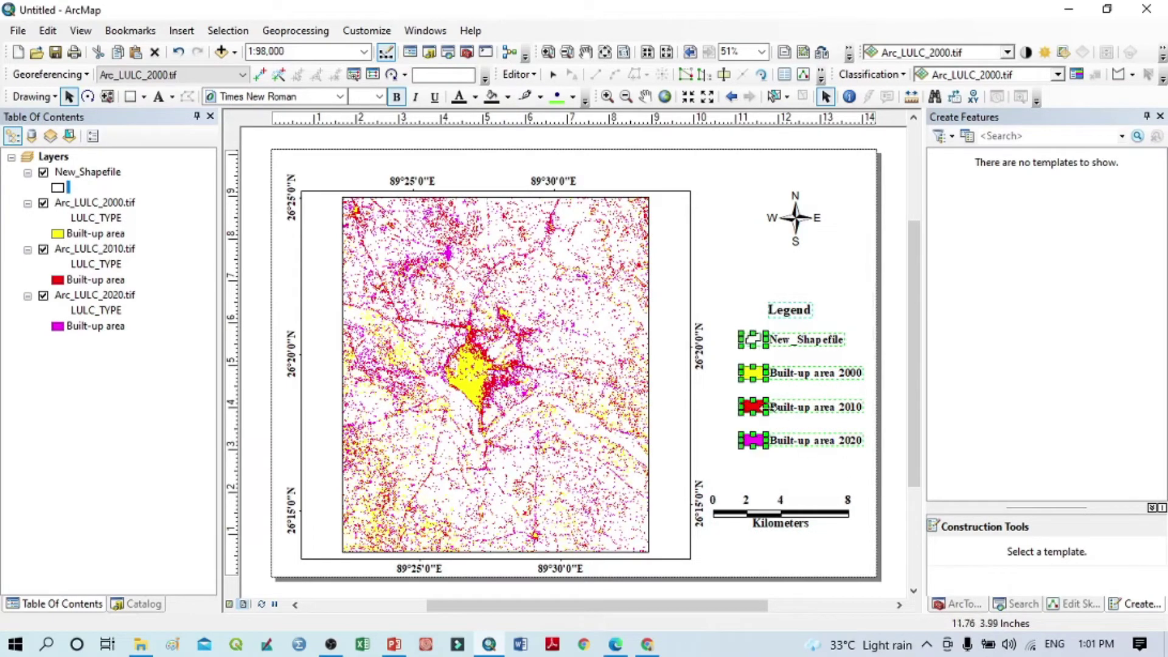
{"action": "right_click", "coordinate": [767, 409]}
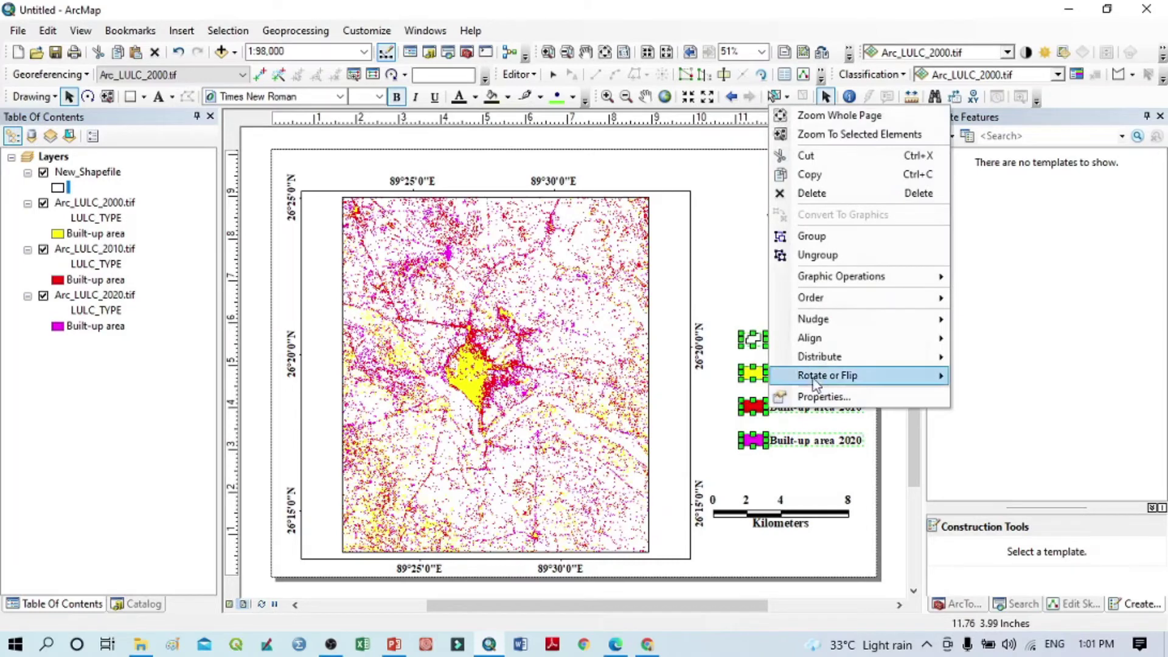
{"action": "left_click", "coordinate": [813, 236]}
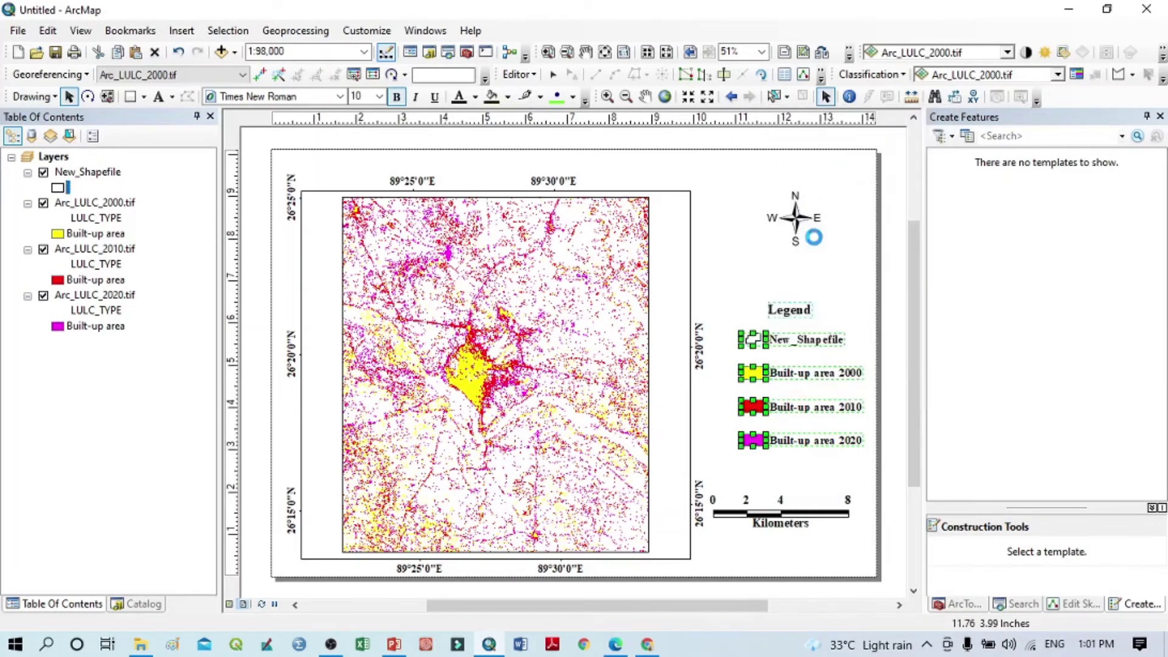
{"action": "left_click", "coordinate": [731, 263]}
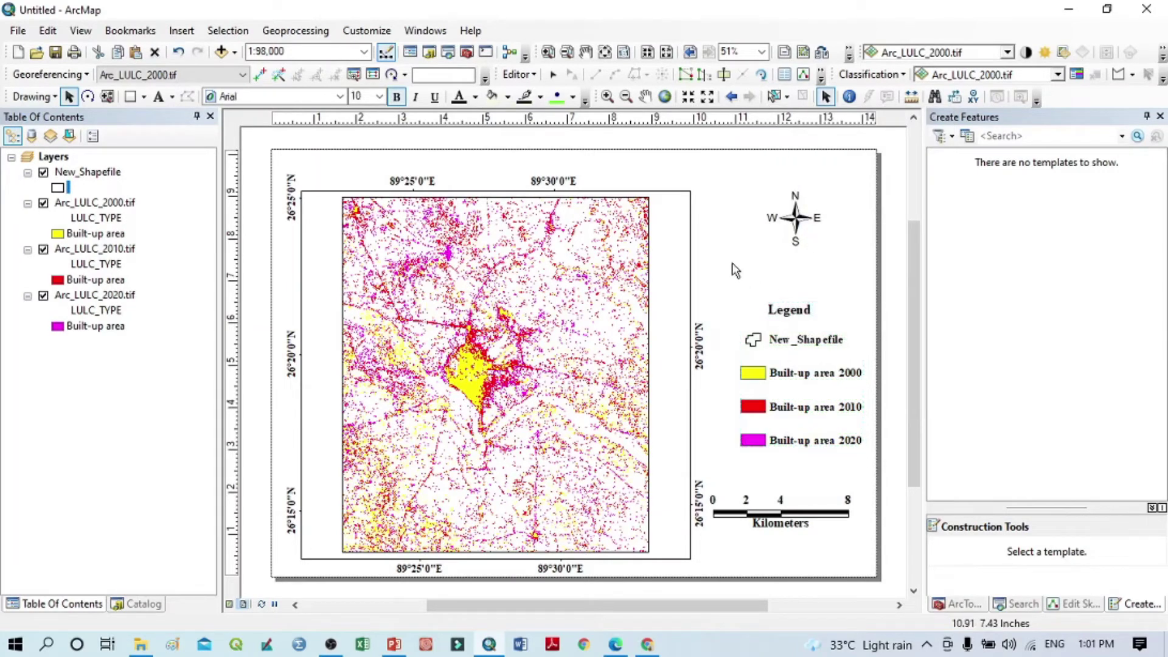
Step: Nudge the map's data frame very slightly down and to the right on the layout page, then deselect it
{"action": "left_click", "coordinate": [686, 208]}
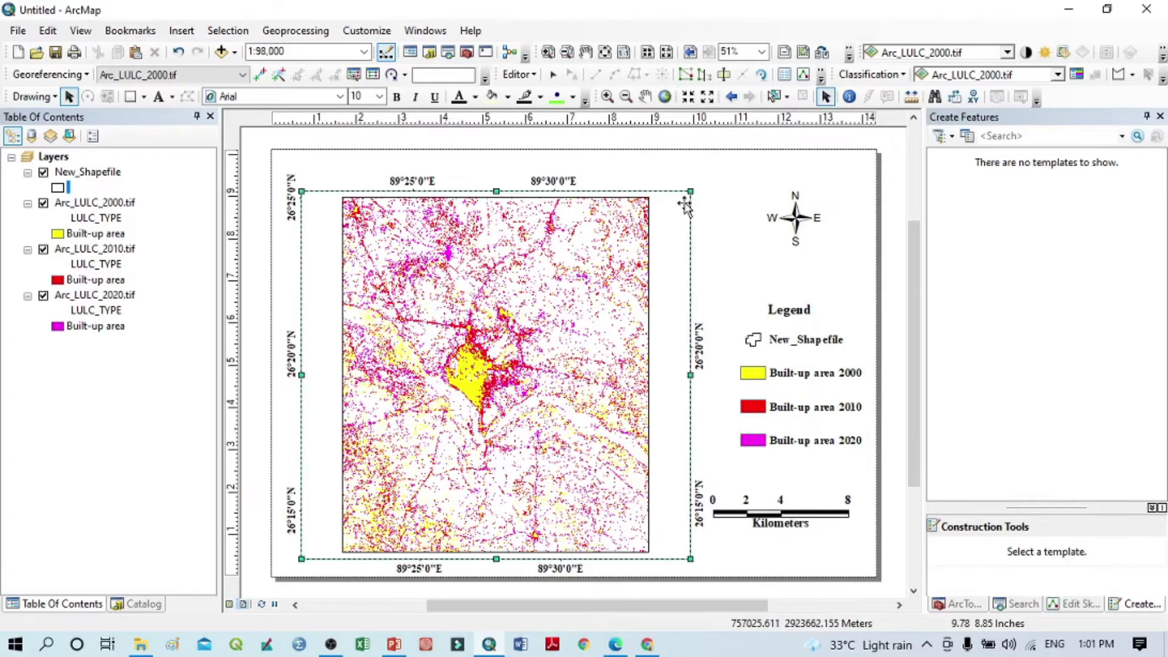
{"action": "left_click_drag", "start_coordinate": [685, 208], "coordinate": [687, 209]}
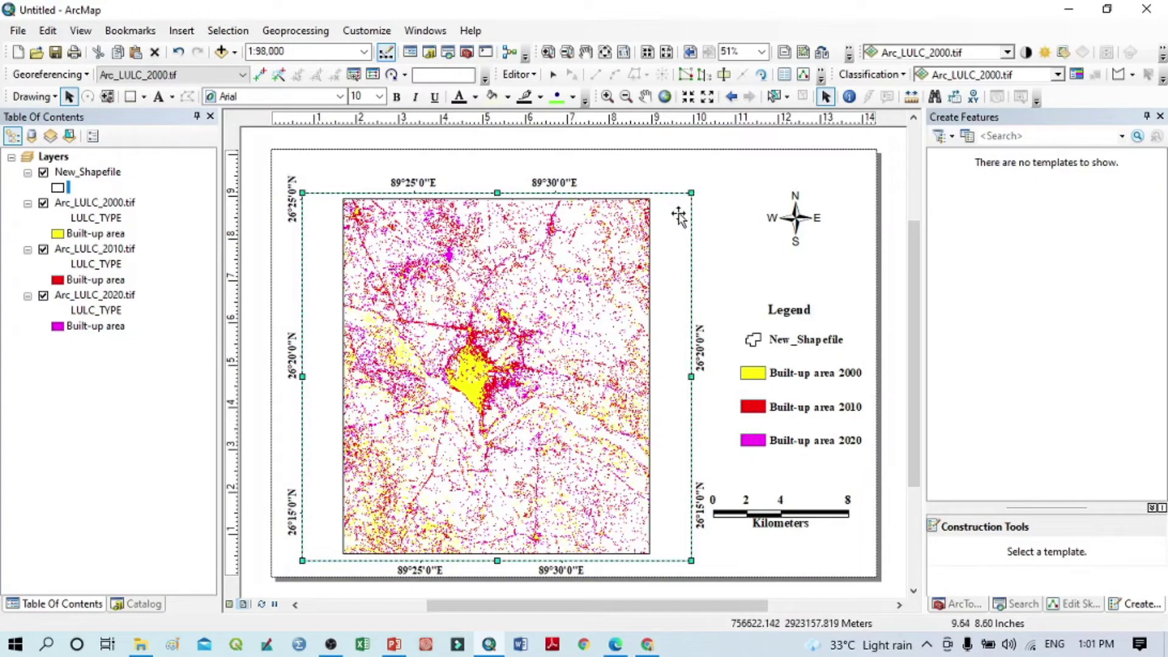
{"action": "left_click", "coordinate": [544, 161]}
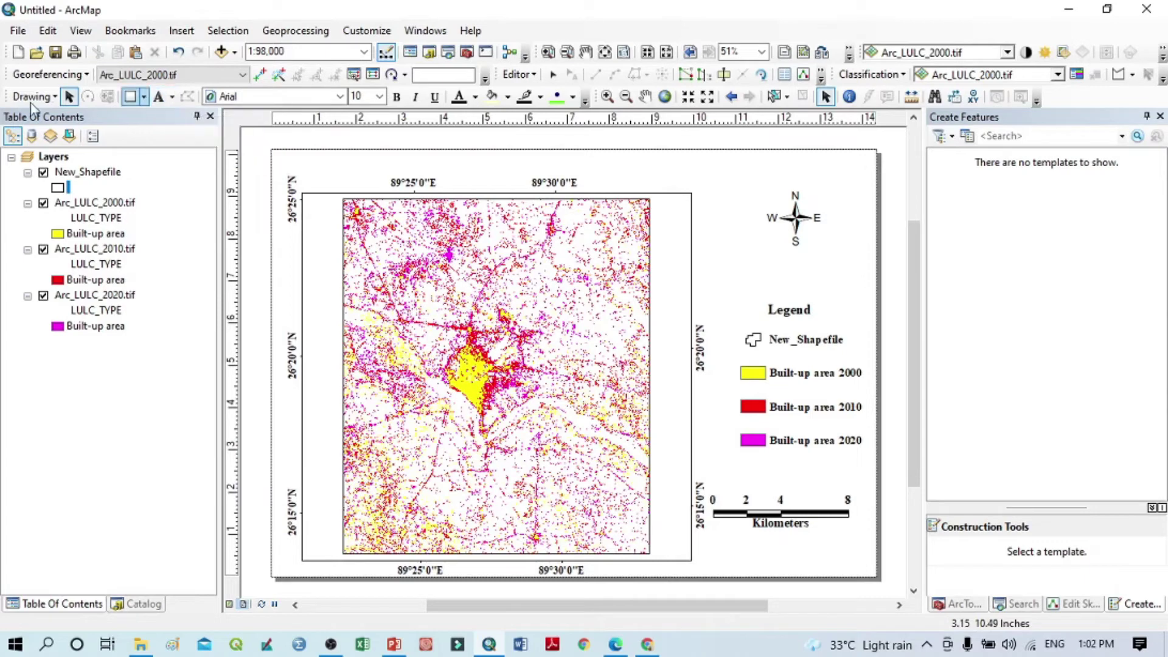
Step: Add a title text above the map reading "COMPOSIT MAP OF BUILT-UP AREA IN THE STUDY AREA FROM 2000-2020"
{"action": "left_click", "coordinate": [158, 103]}
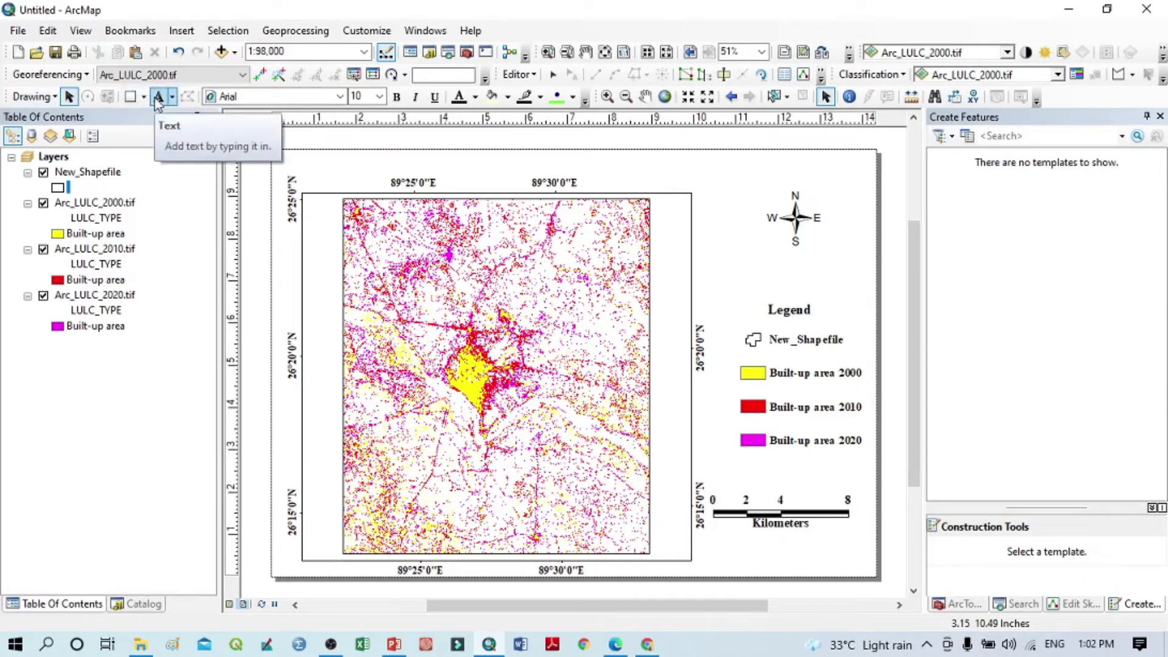
{"action": "left_click", "coordinate": [462, 160]}
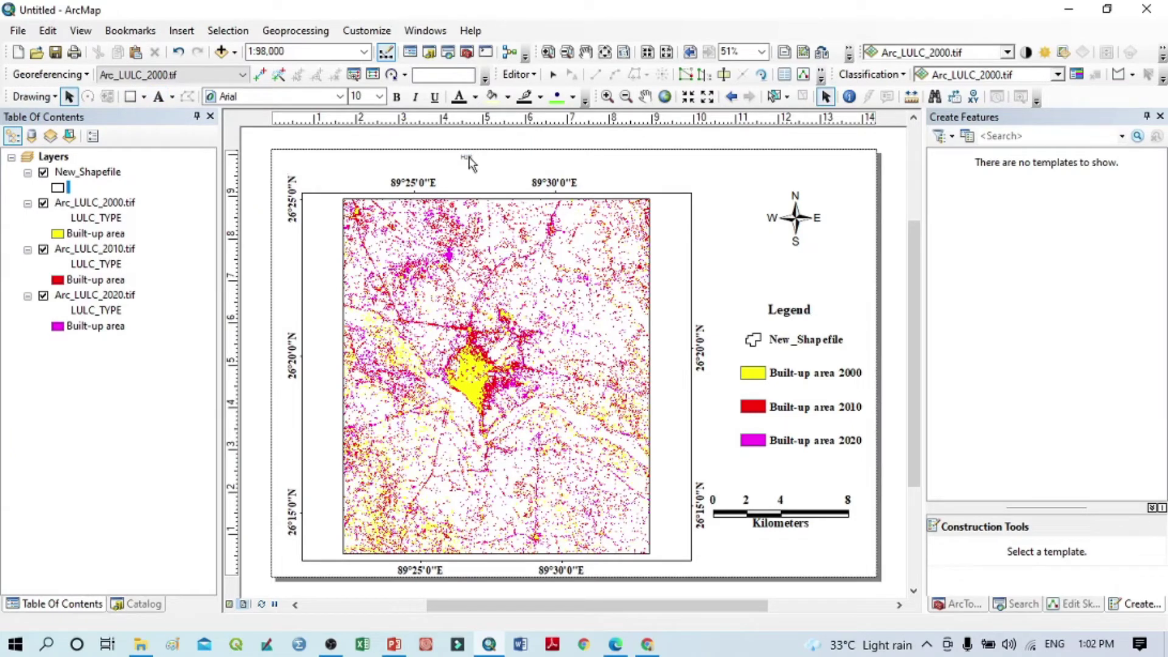
{"action": "double_click", "coordinate": [467, 160]}
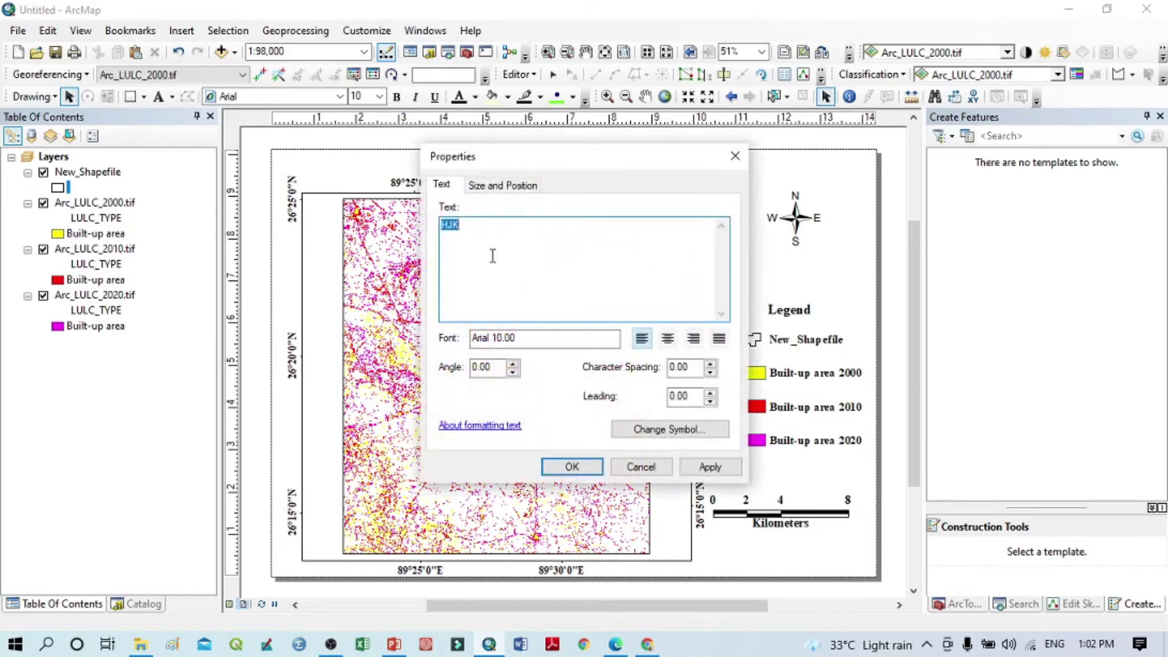
{"action": "type", "text": "C"}
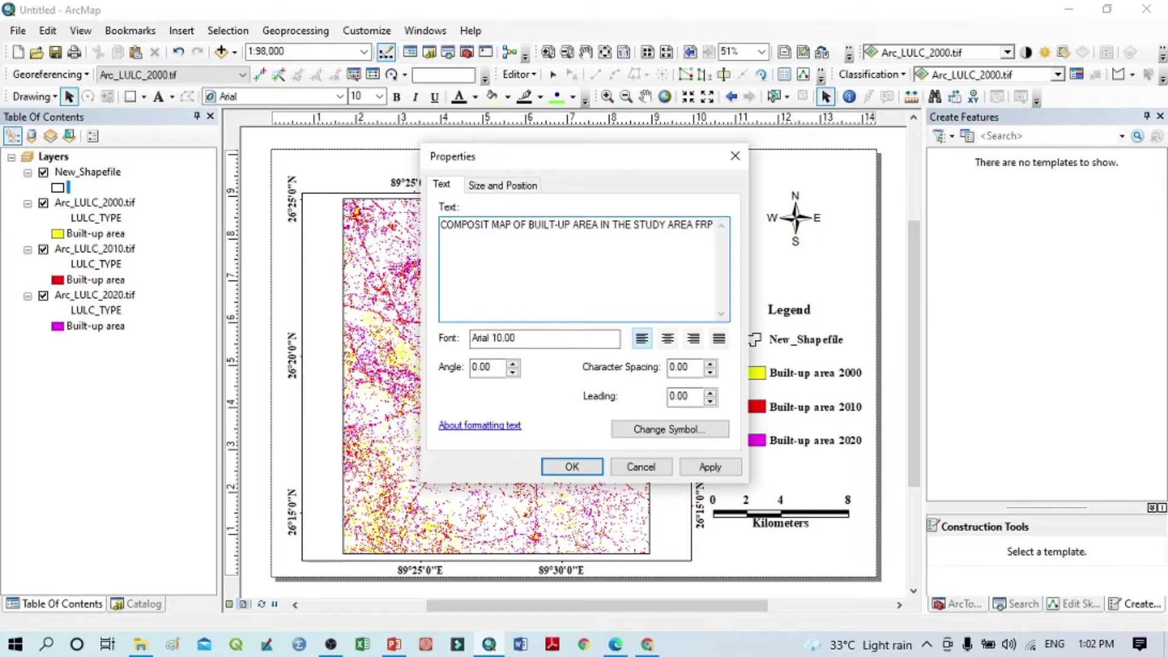
{"action": "type", "text": "OM 2000-2020"}
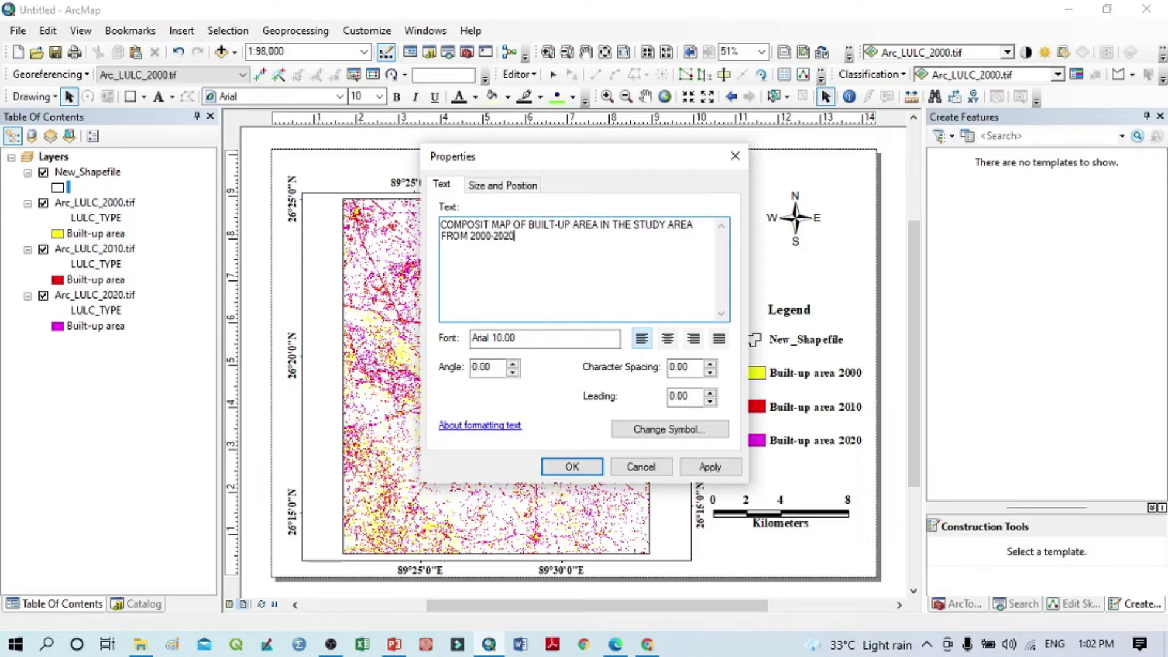
{"action": "left_click", "coordinate": [572, 466]}
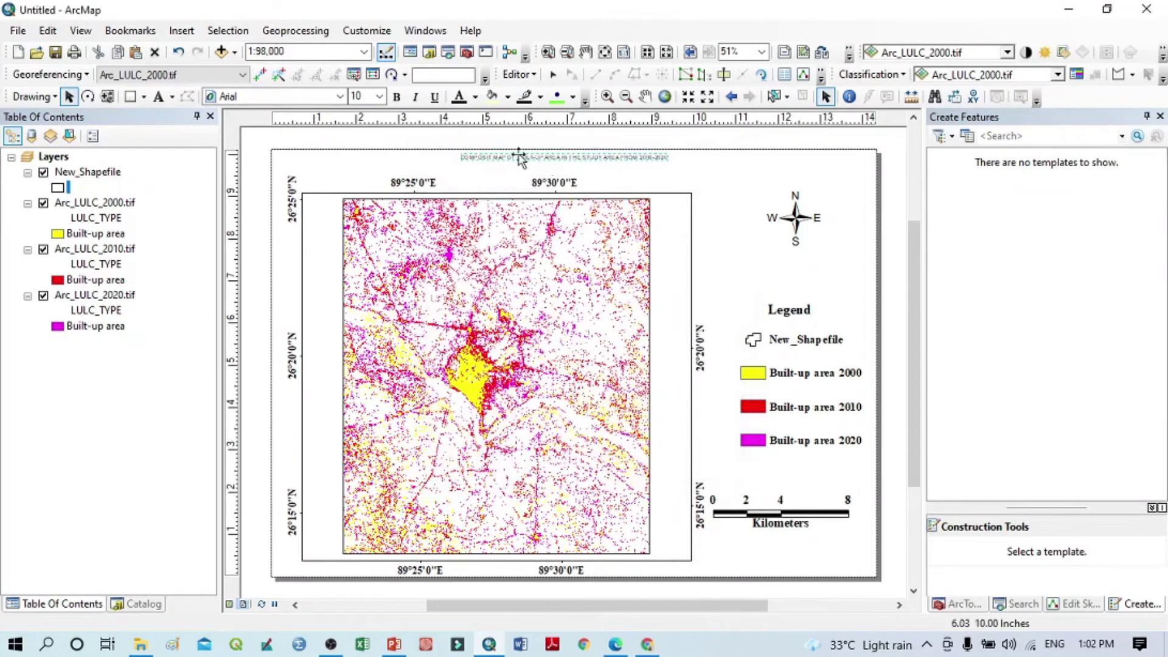
Step: Set the title text to Times New Roman at size 20
{"action": "left_click", "coordinate": [339, 96]}
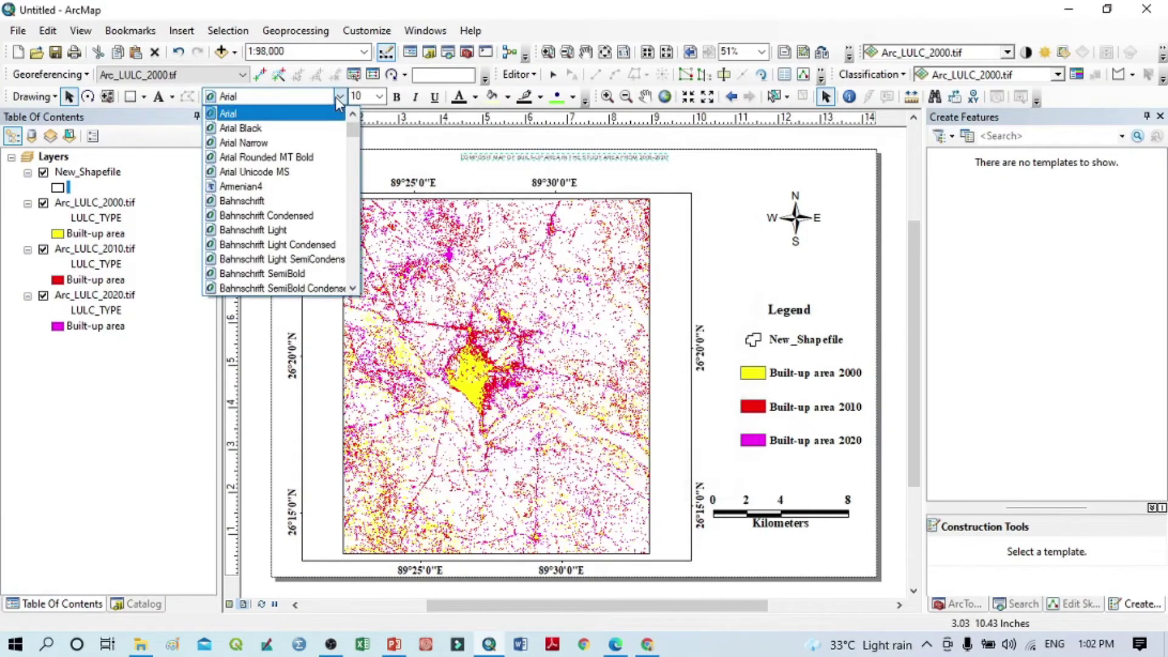
{"action": "key", "text": "t"}
{"action": "key", "text": "Return"}
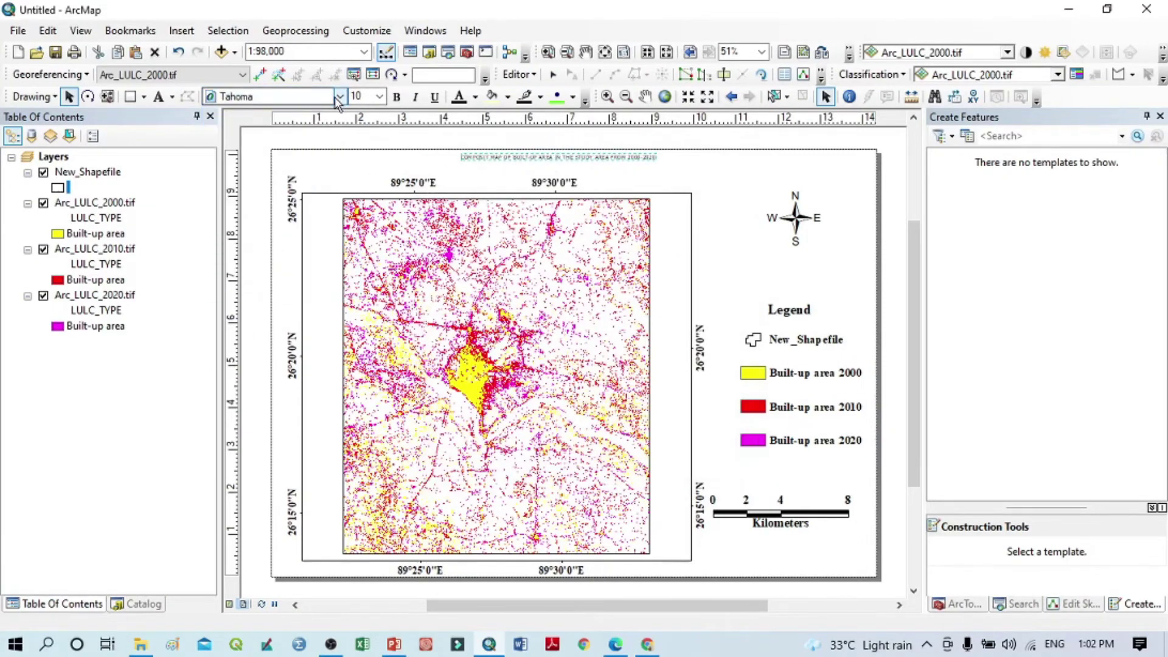
{"action": "left_click", "coordinate": [339, 96]}
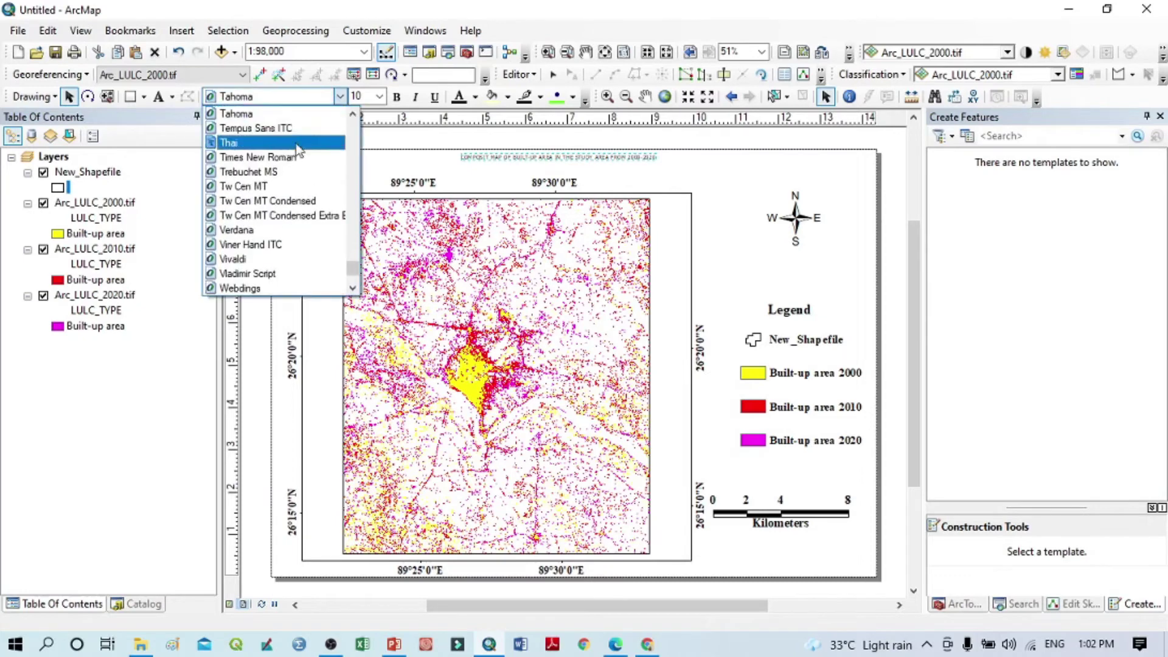
{"action": "left_click", "coordinate": [344, 137]}
{"action": "left_click", "coordinate": [379, 97]}
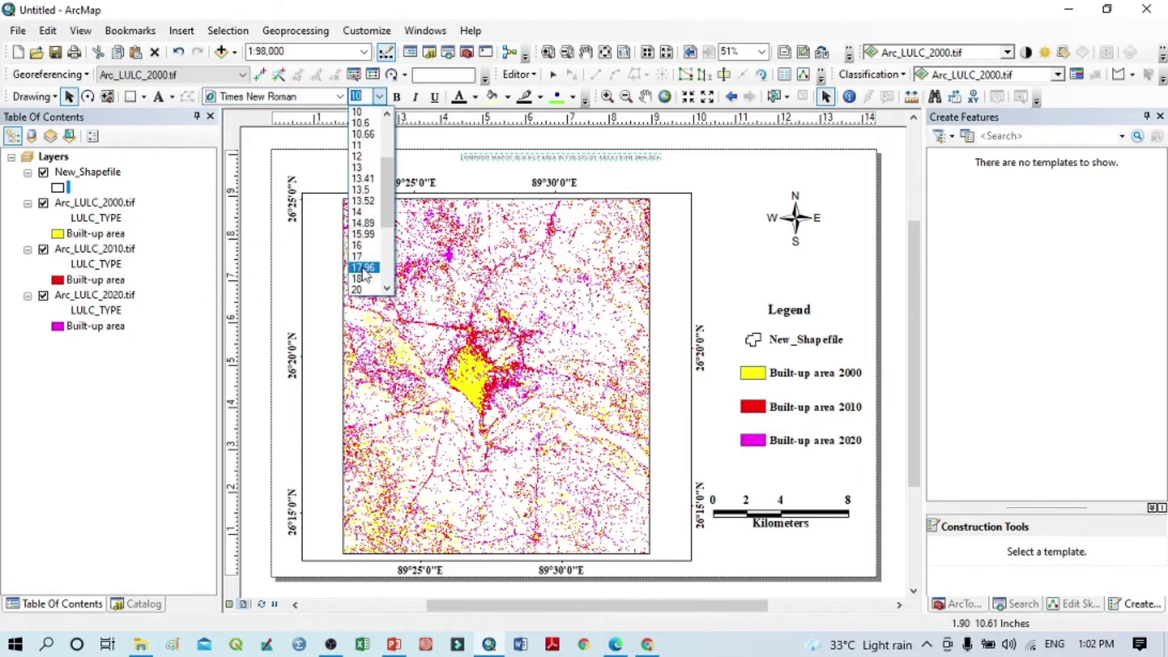
{"action": "left_click", "coordinate": [386, 289]}
{"action": "left_click", "coordinate": [374, 289]}
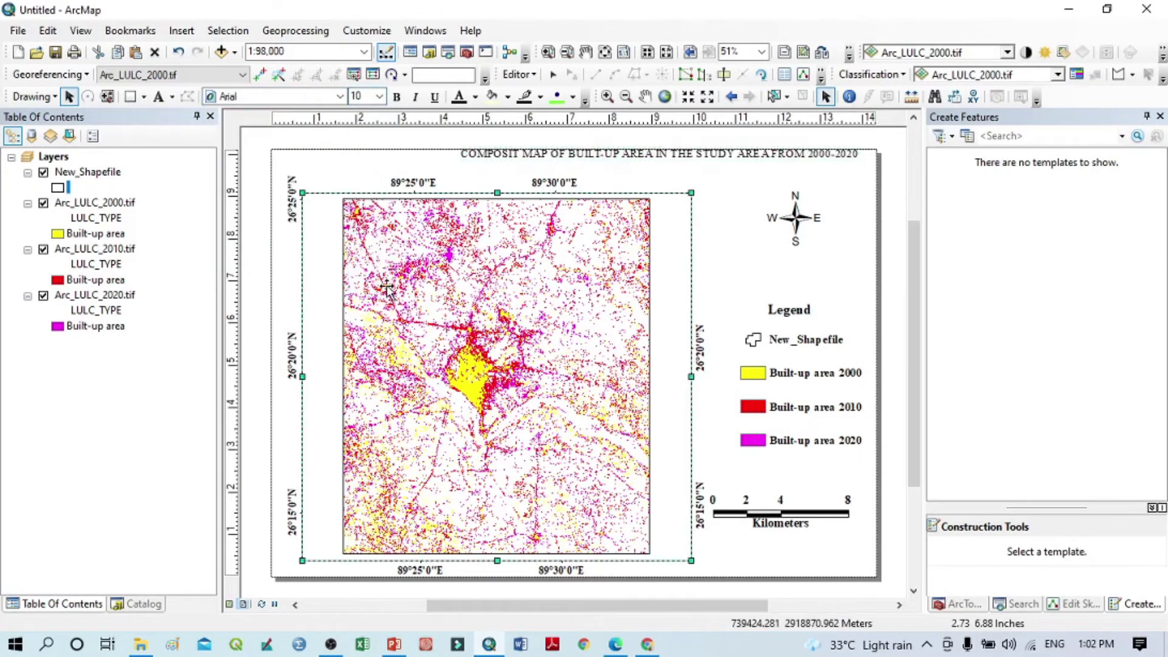
{"action": "left_click", "coordinate": [378, 97]}
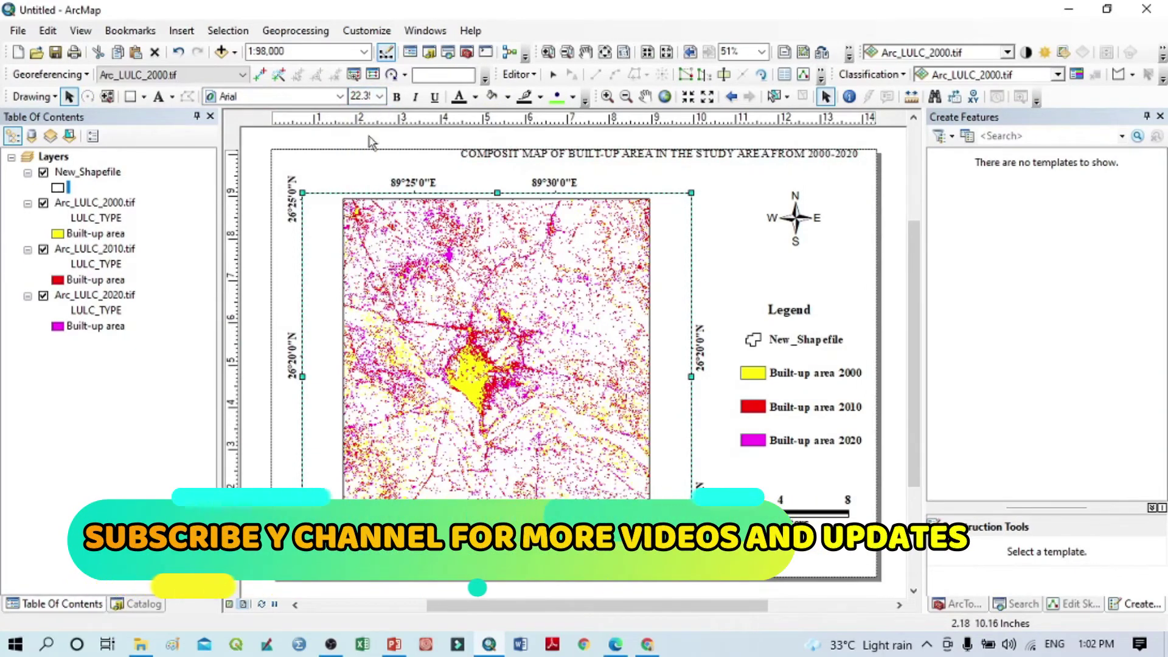
{"action": "left_click", "coordinate": [380, 97]}
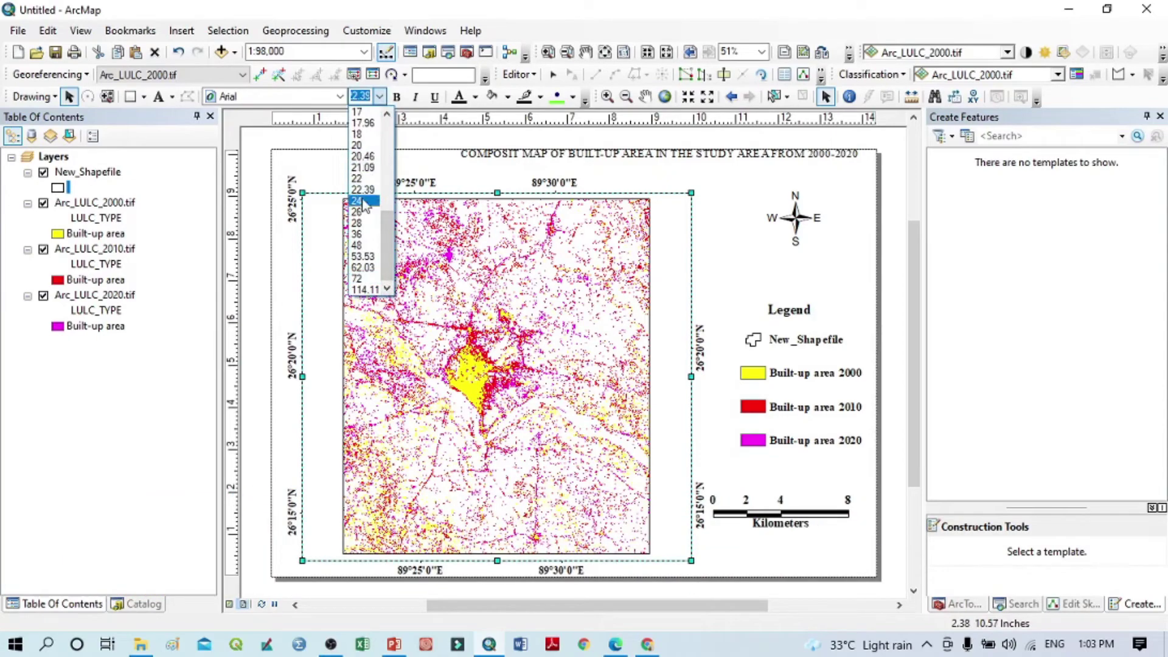
{"action": "left_click", "coordinate": [360, 223]}
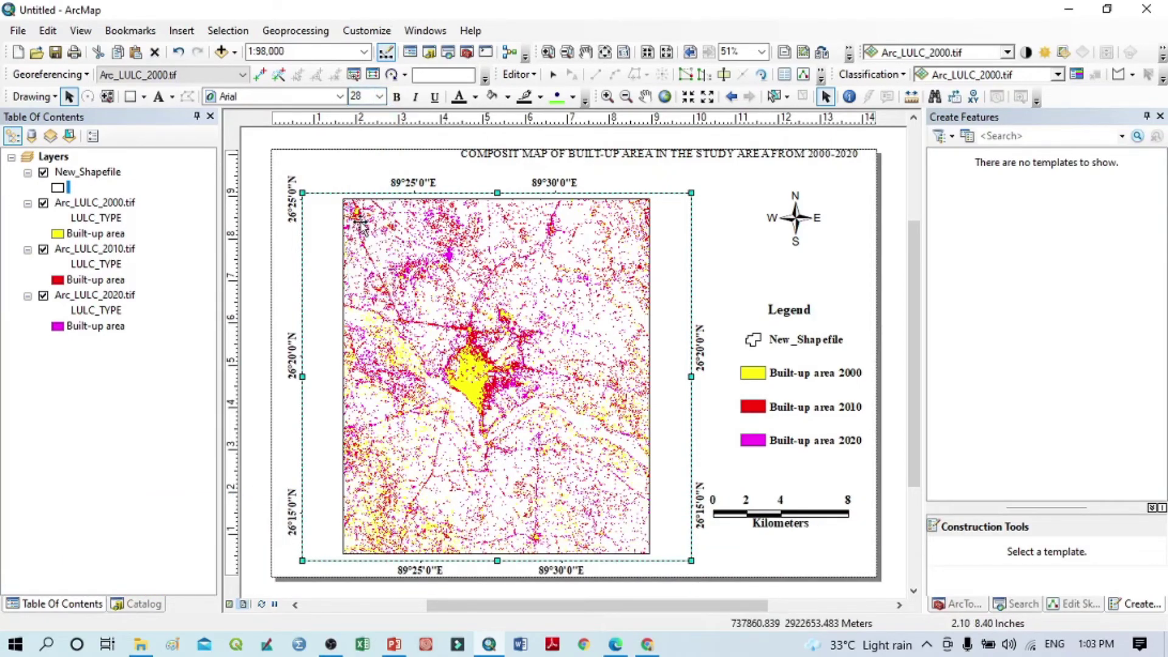
Step: Select the map title and set its font size to 30
{"action": "left_click", "coordinate": [622, 154]}
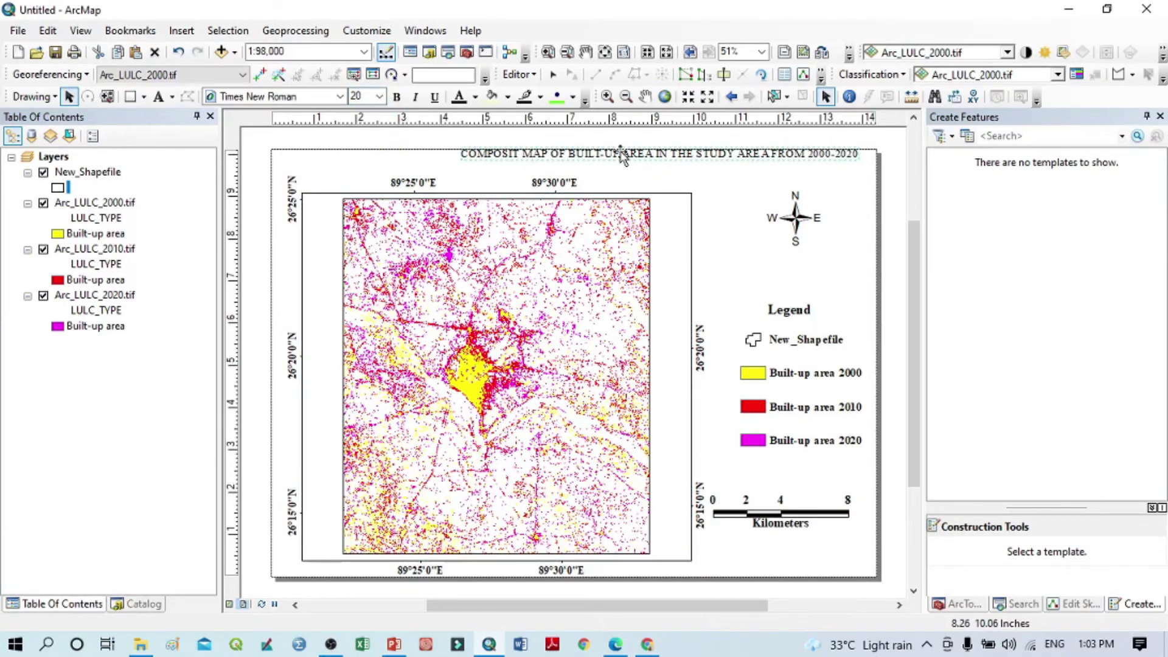
{"action": "left_click", "coordinate": [367, 98]}
{"action": "type", "text": "3"}
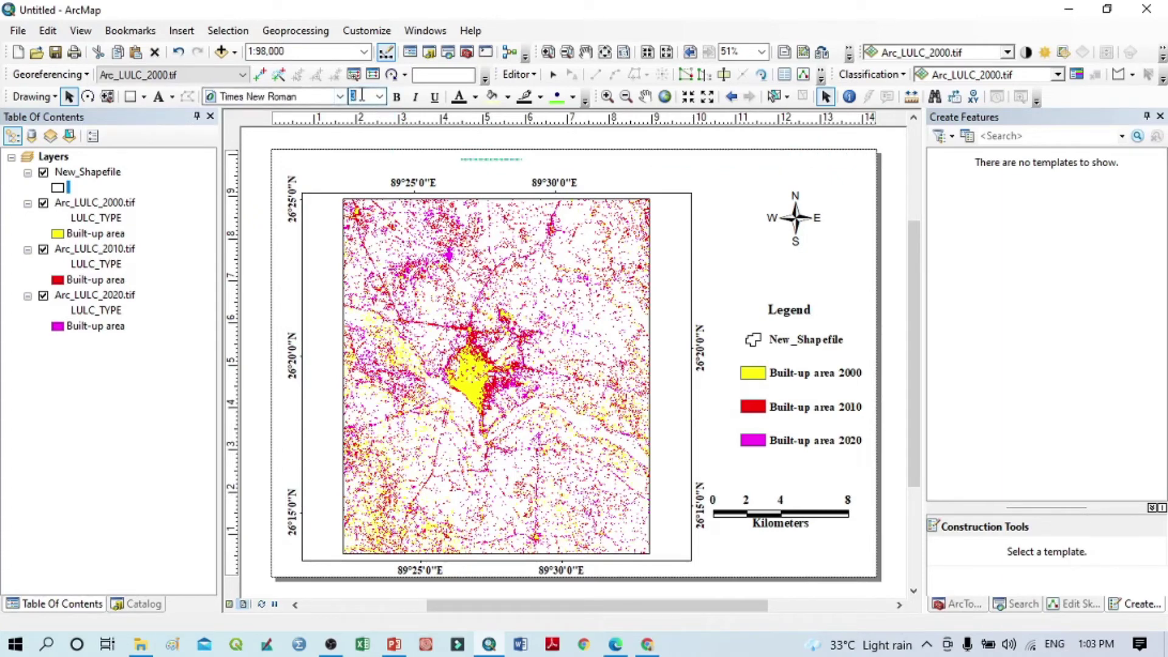
{"action": "key", "text": "Return"}
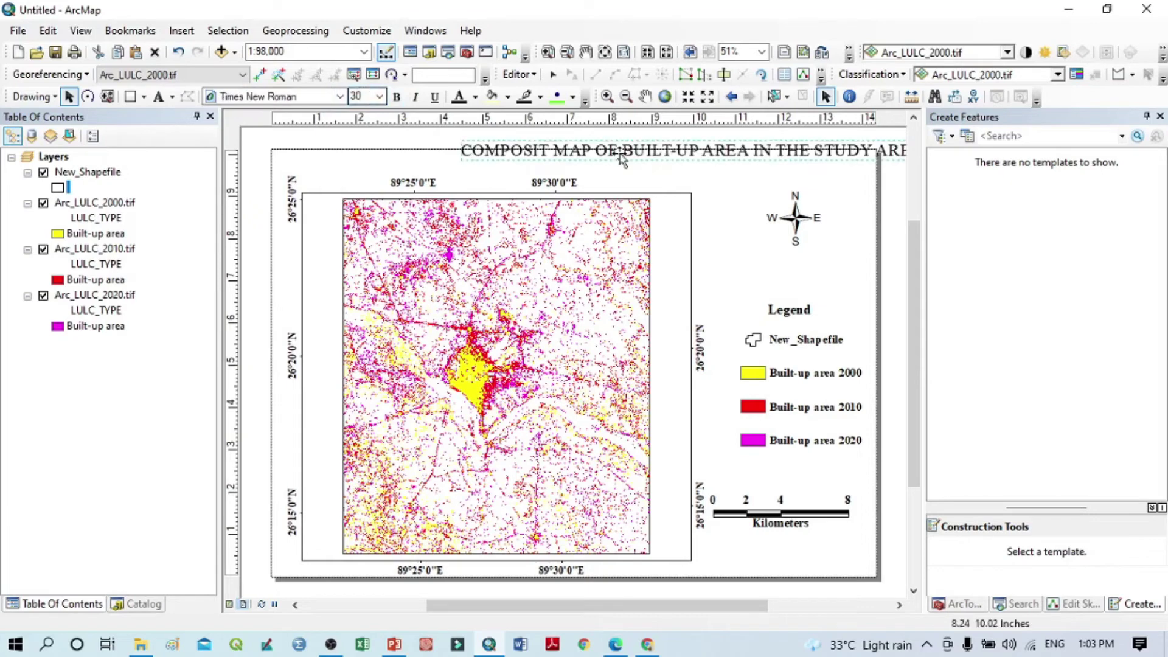
Step: Make the title bold and shift it so that it starts at the page's left edge
{"action": "left_click_drag", "start_coordinate": [620, 157], "coordinate": [518, 165]}
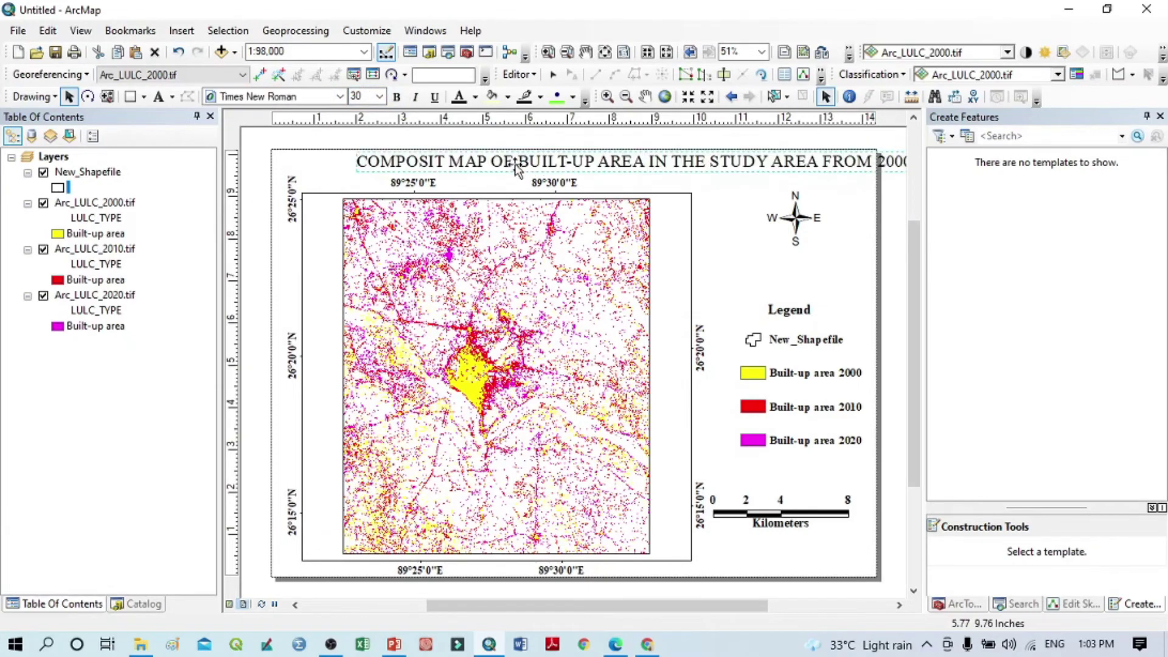
{"action": "left_click", "coordinate": [396, 97]}
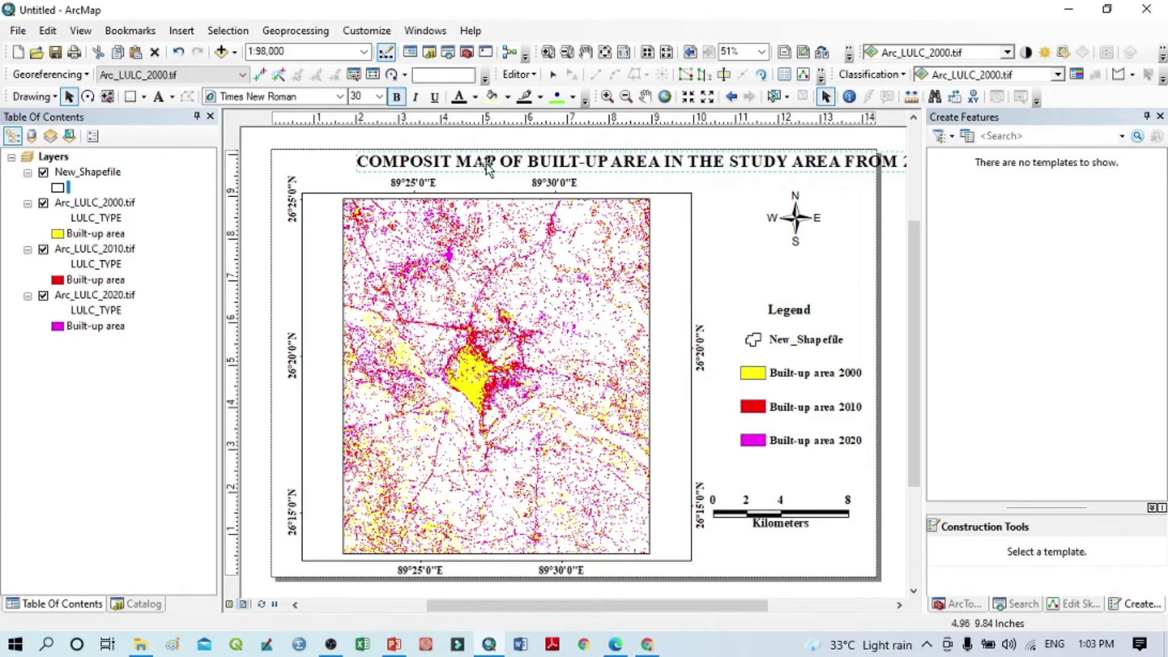
{"action": "left_click_drag", "start_coordinate": [524, 171], "coordinate": [497, 168]}
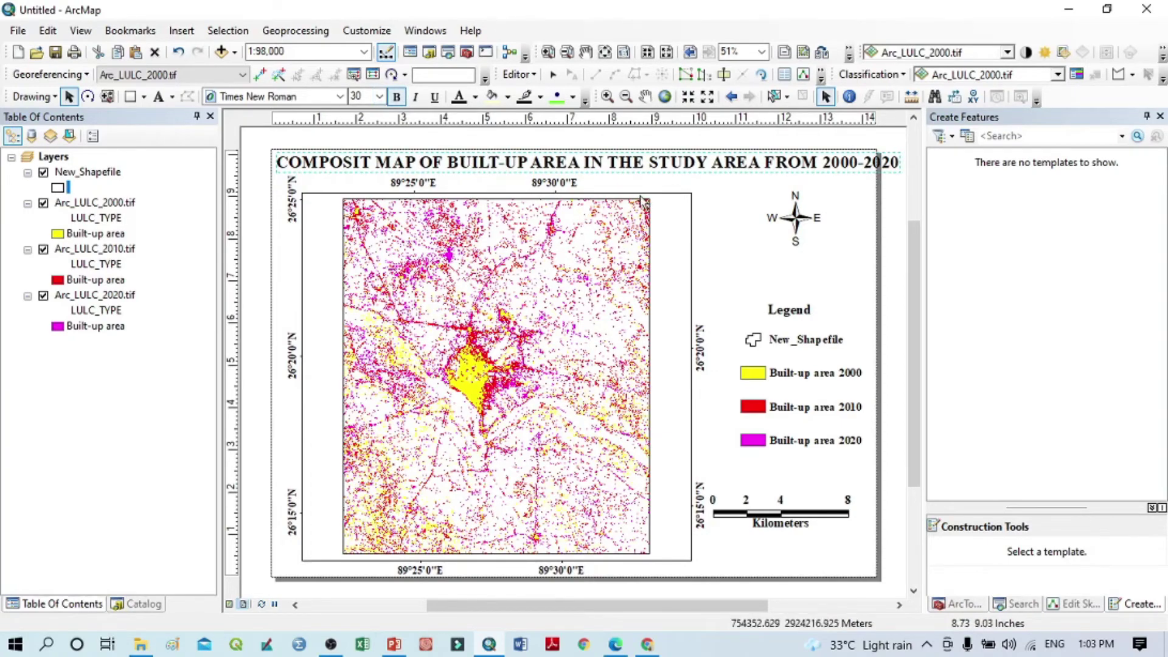
Step: Shrink the map's data frame slightly from its upper-right corner to leave more room below the title
{"action": "left_click", "coordinate": [665, 201]}
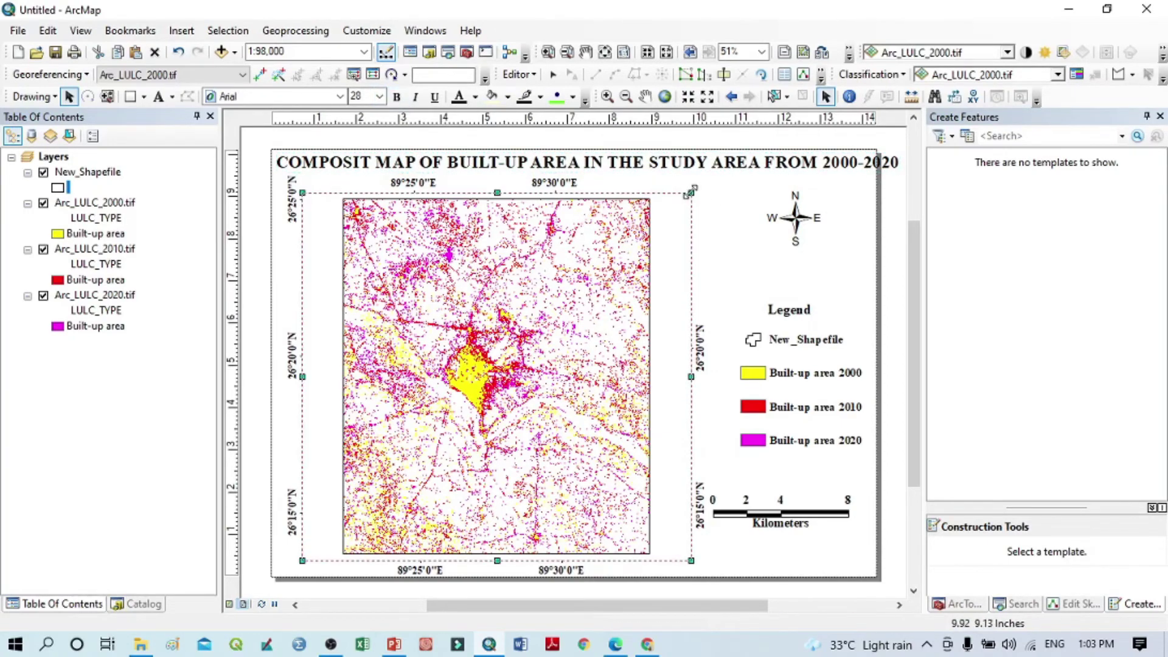
{"action": "left_click_drag", "start_coordinate": [691, 192], "coordinate": [683, 200]}
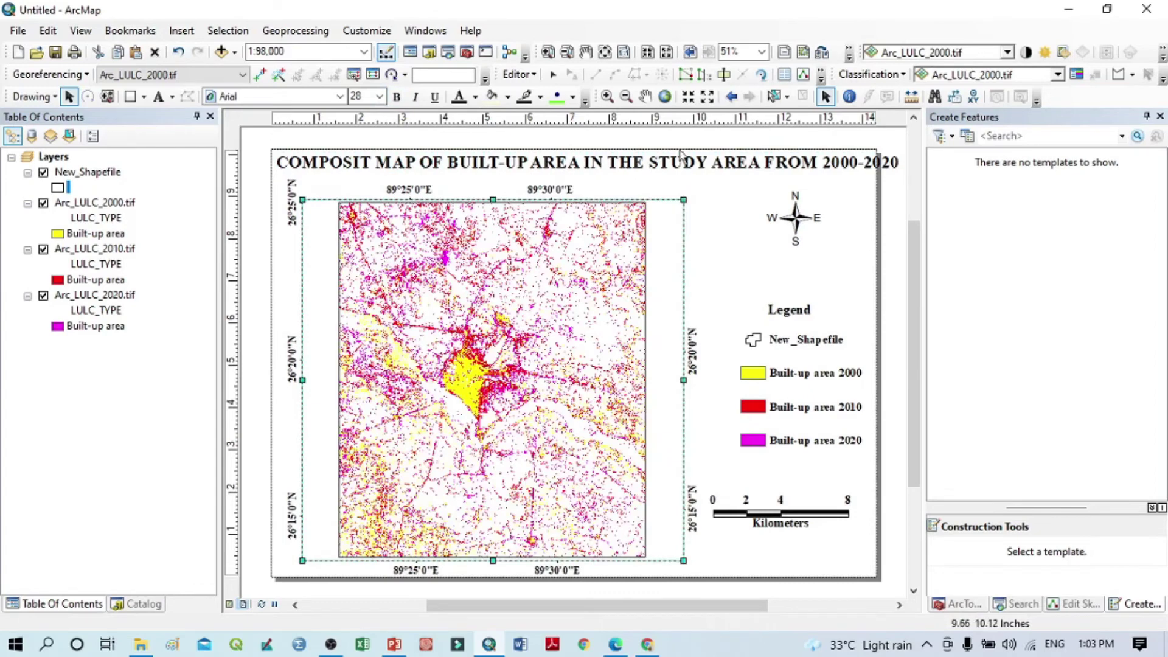
Step: Remove "FROM" from the title so it reads "COMPOSIT MAP OF BUILT-UP AREA IN THE STUDY AREA 2000-2020", and nudge it slightly right and down
{"action": "left_click", "coordinate": [666, 169]}
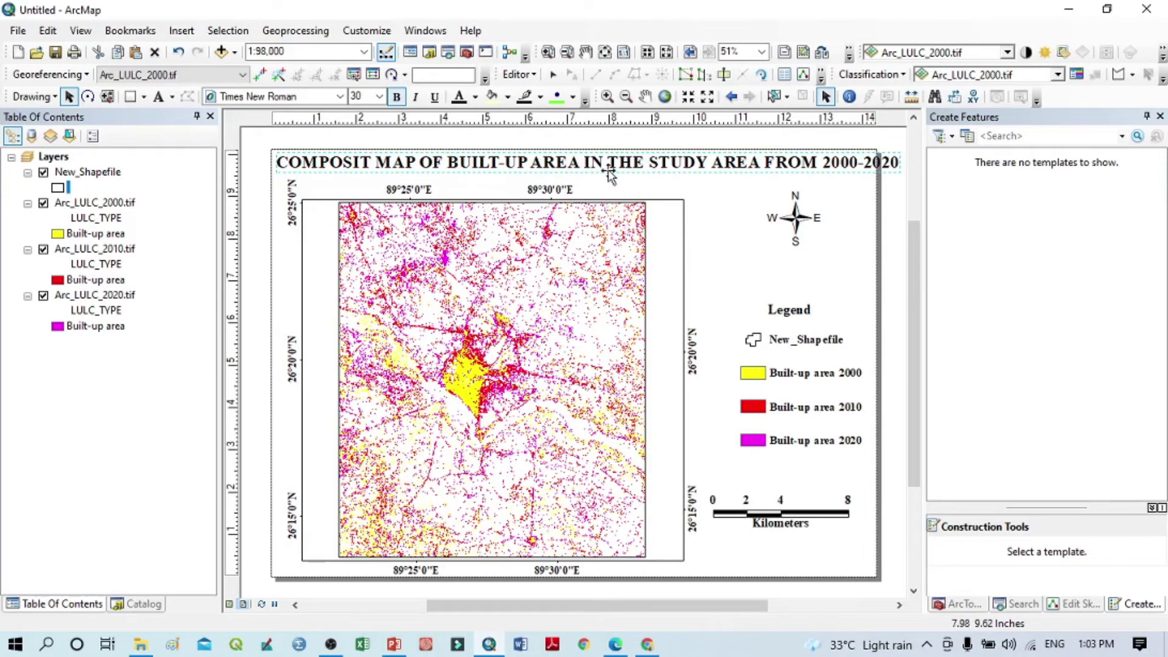
{"action": "double_click", "coordinate": [806, 165]}
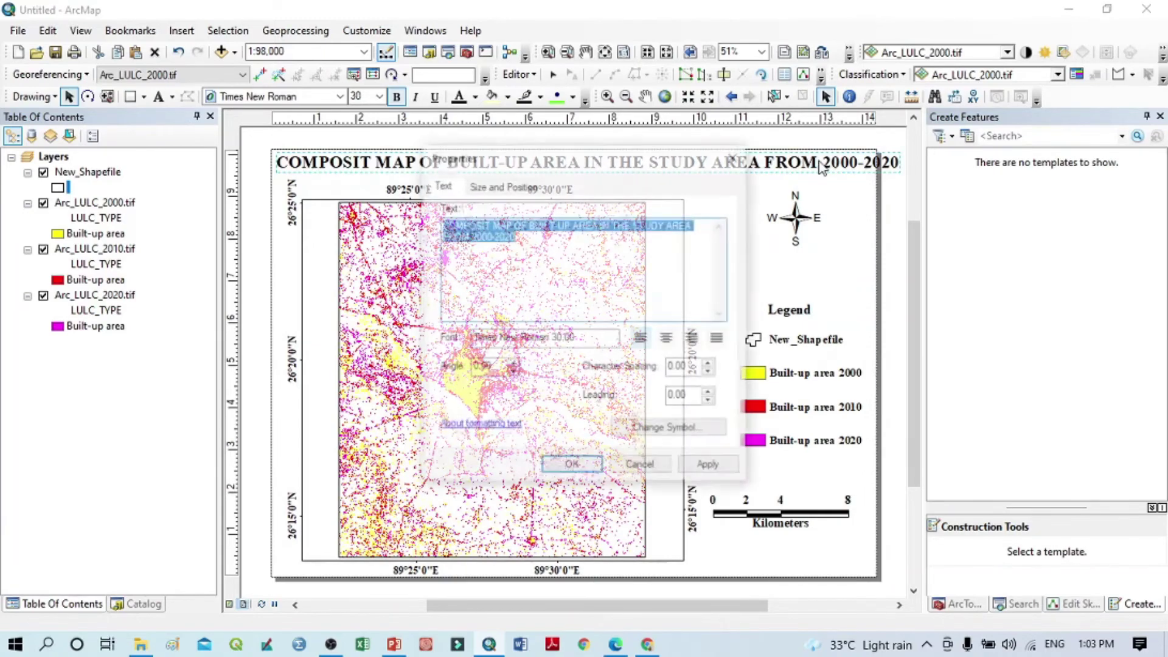
{"action": "left_click", "coordinate": [491, 237]}
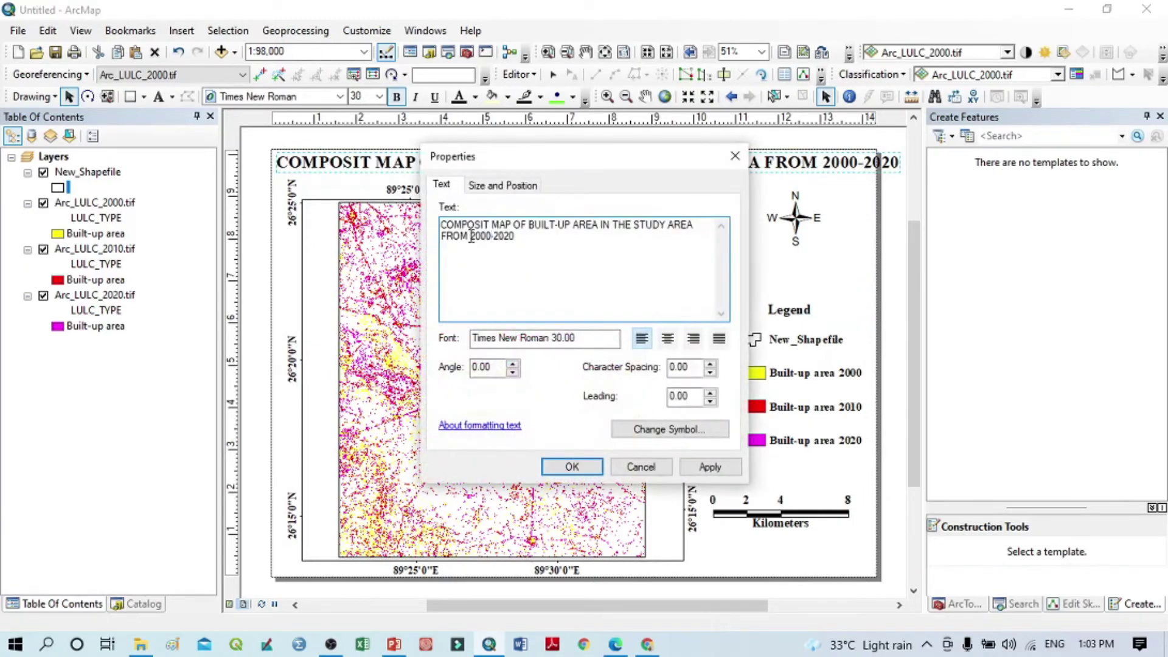
{"action": "left_click_drag", "start_coordinate": [471, 237], "coordinate": [433, 241]}
{"action": "key", "text": "BackSpace"}
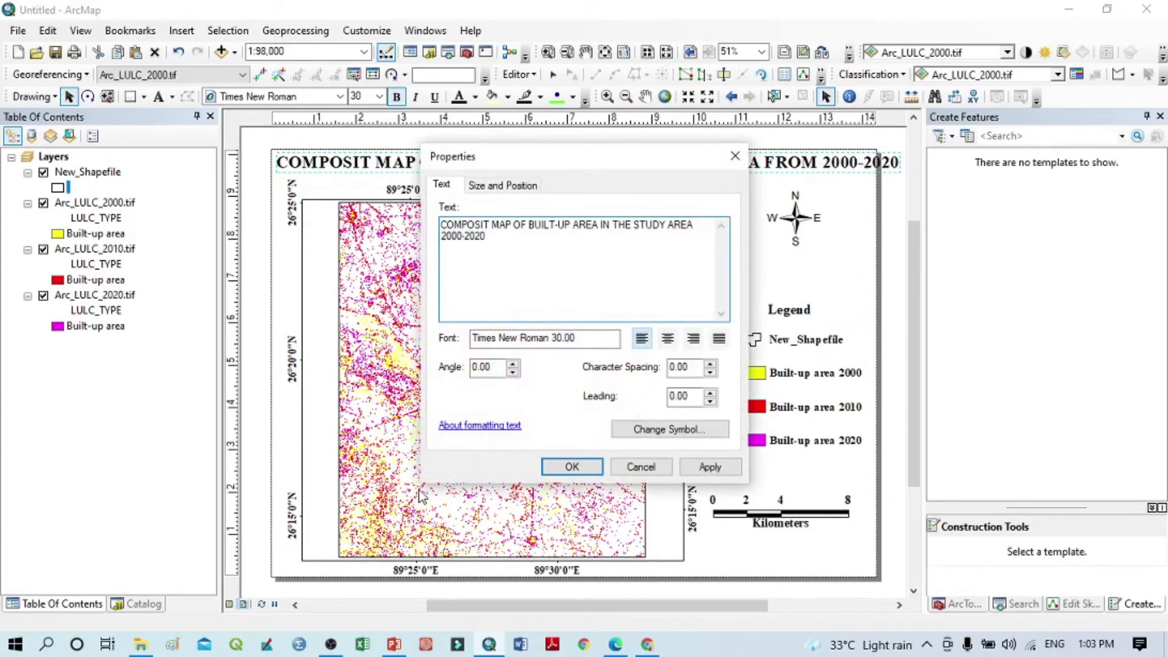
{"action": "left_click", "coordinate": [575, 467]}
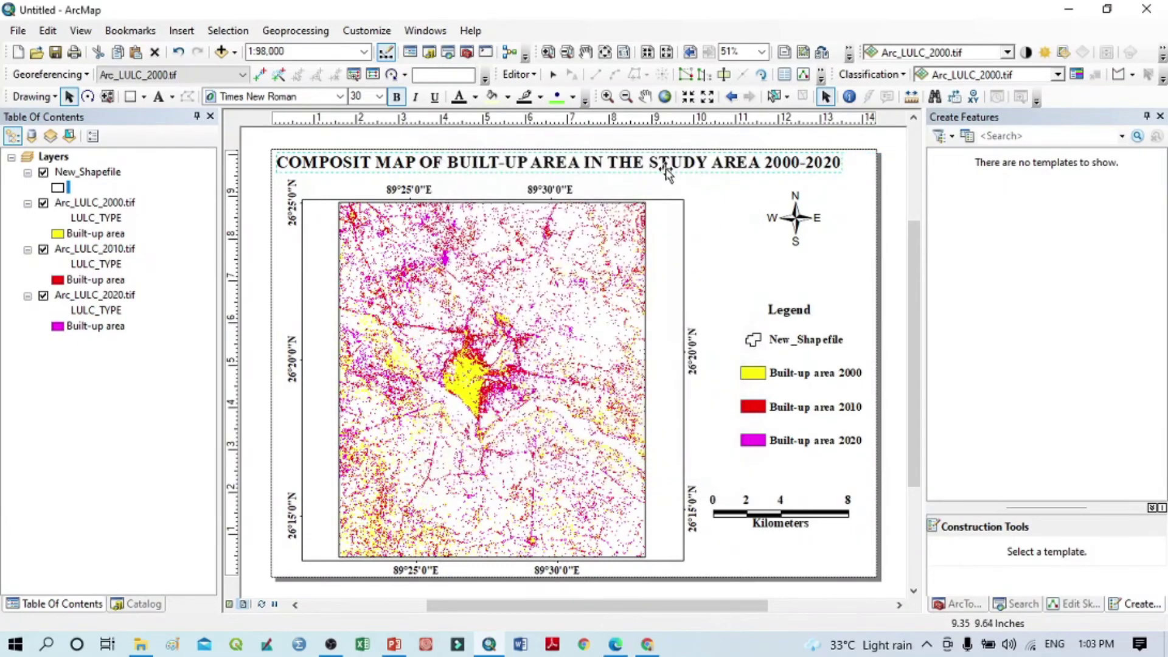
{"action": "left_click_drag", "start_coordinate": [664, 173], "coordinate": [673, 175]}
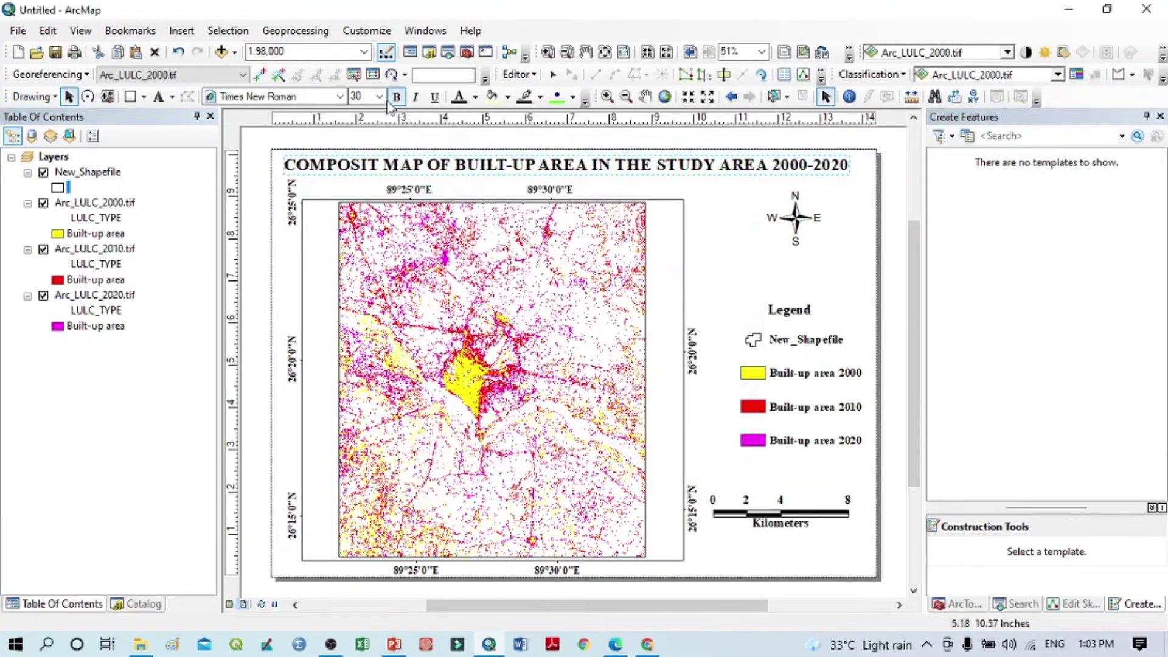
Step: Set the title's font size to 35
{"action": "left_click", "coordinate": [354, 97]}
{"action": "type", "text": "35"}
{"action": "key", "text": "Return"}
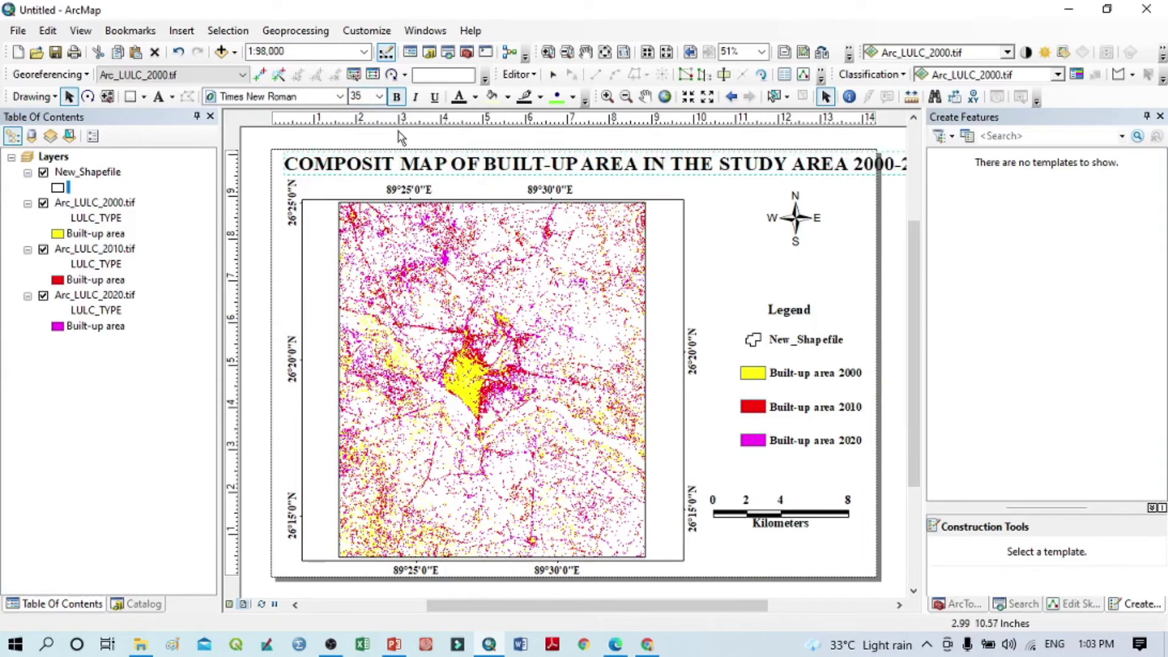
Step: Set the title's font size to 32, shift it left to fit within the page width, and deselect it
{"action": "double_click", "coordinate": [368, 96]}
{"action": "type", "text": "32"}
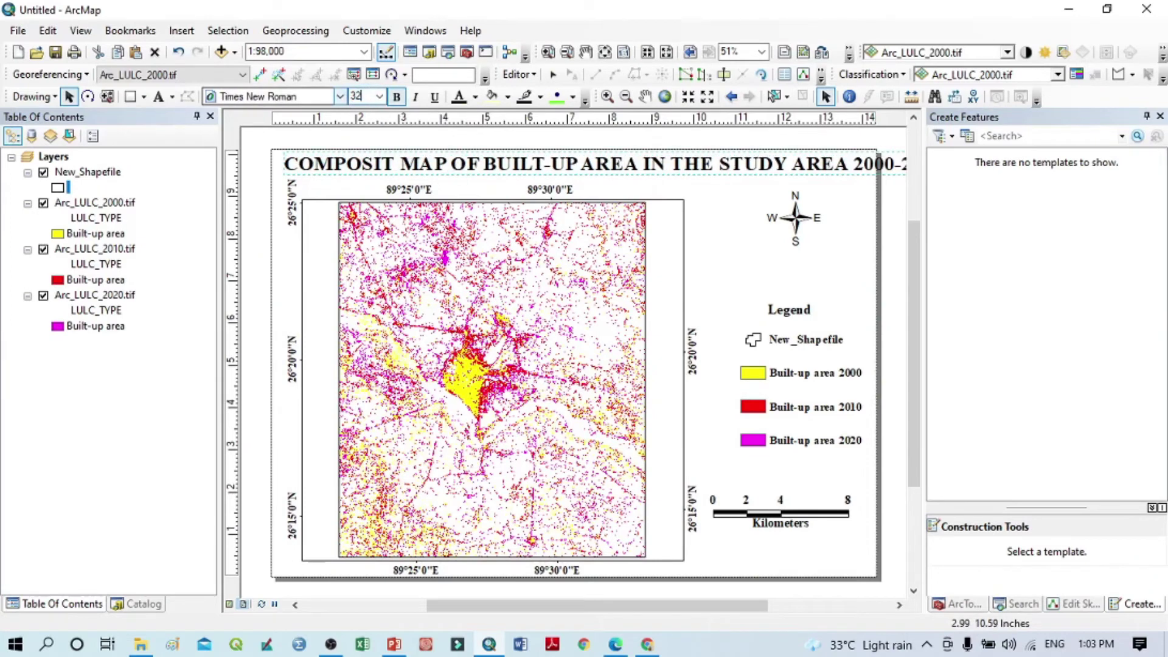
{"action": "key", "text": "Return"}
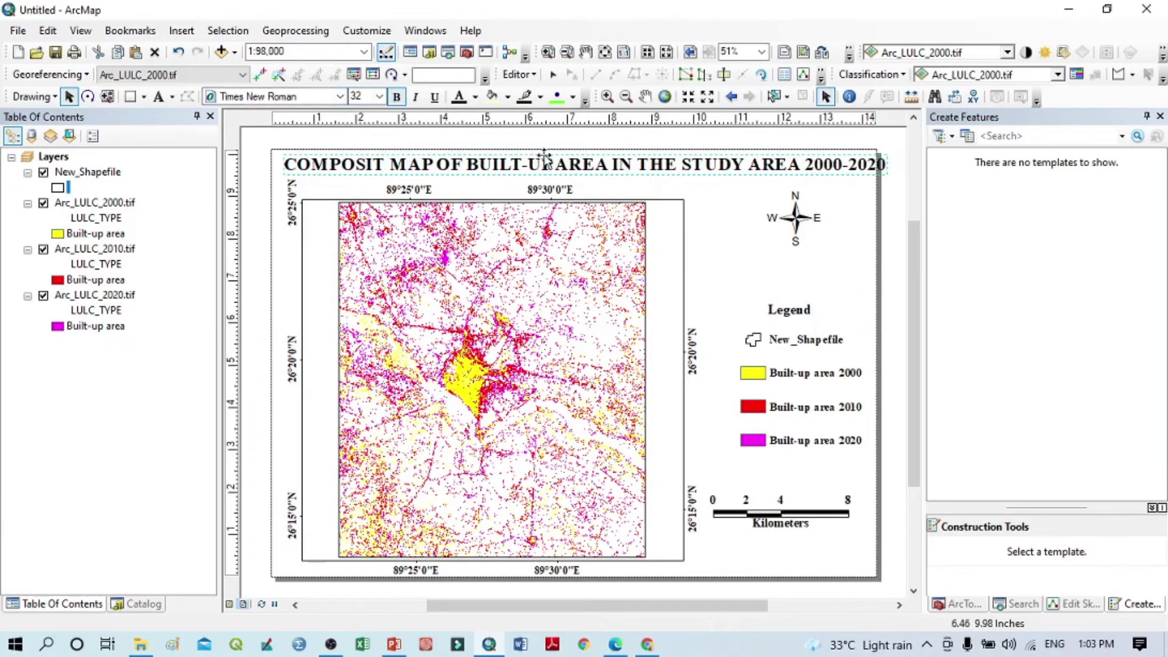
{"action": "left_click_drag", "start_coordinate": [541, 160], "coordinate": [533, 154]}
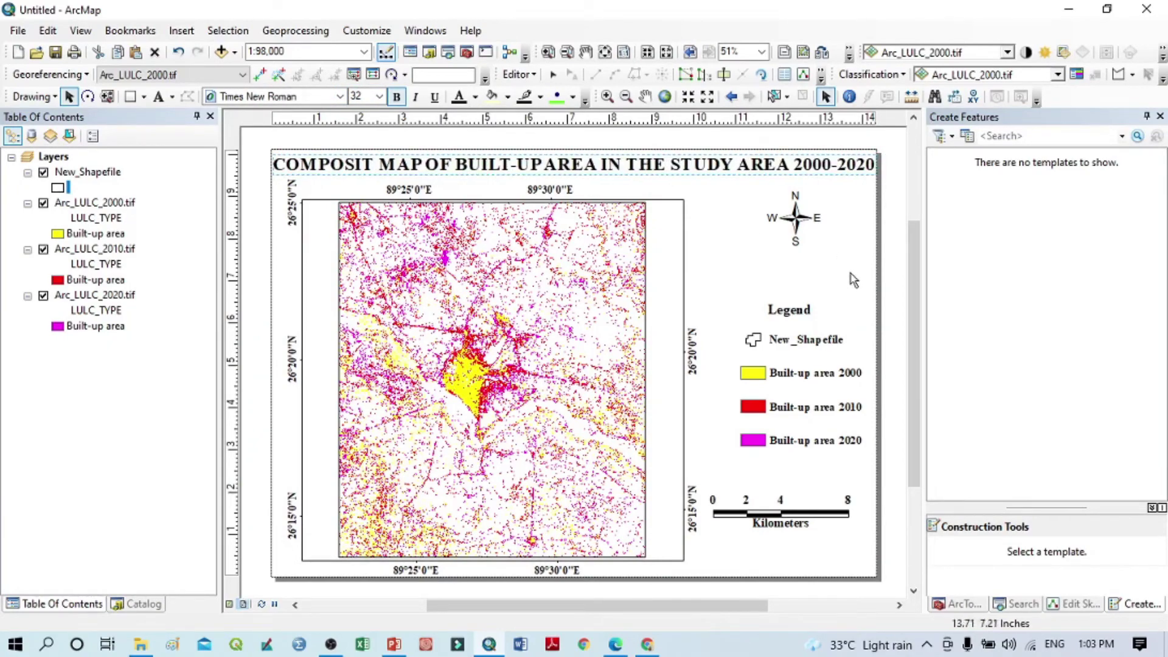
{"action": "left_click", "coordinate": [536, 160]}
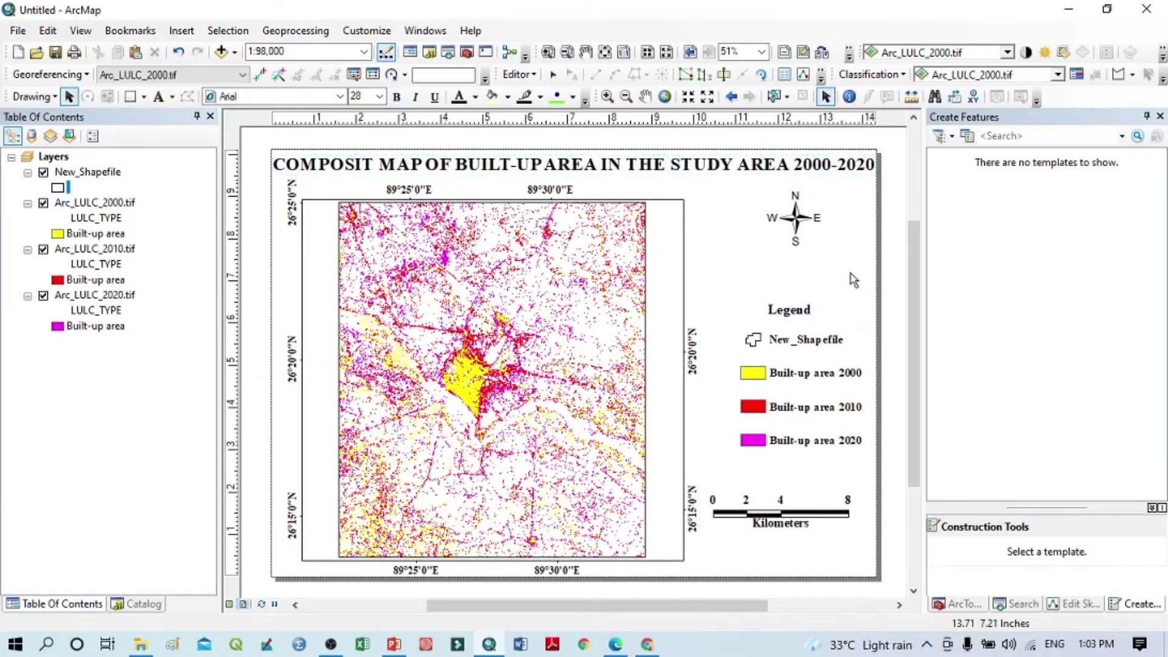
Step: Change the title's text colour to red
{"action": "left_click", "coordinate": [483, 153]}
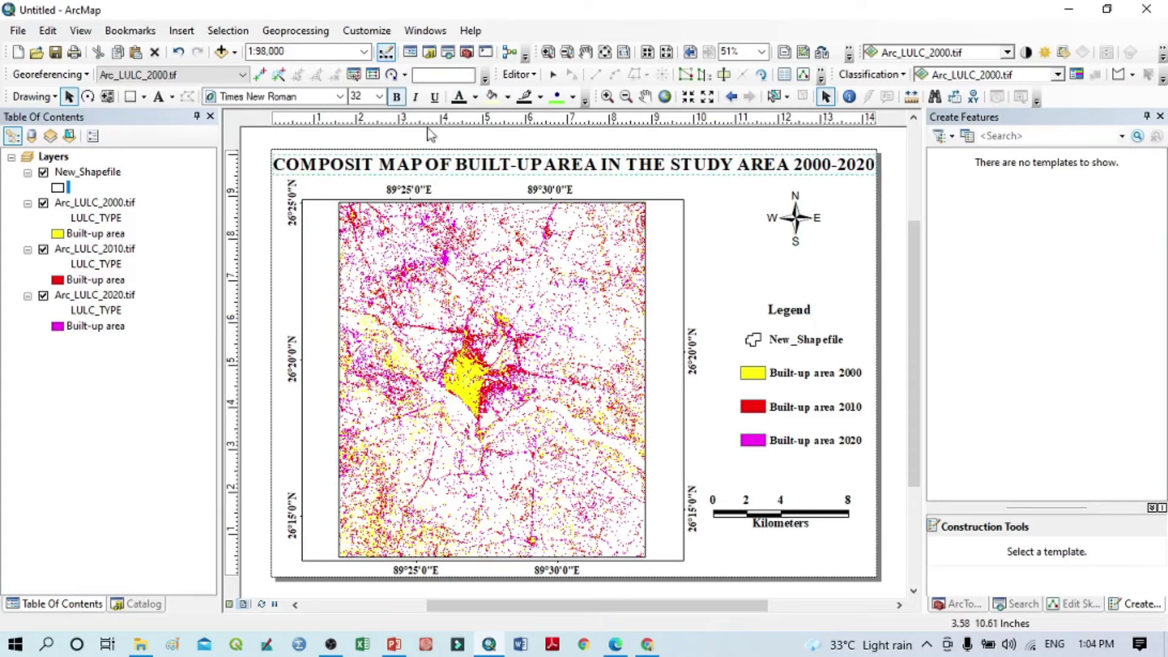
{"action": "left_click", "coordinate": [475, 98]}
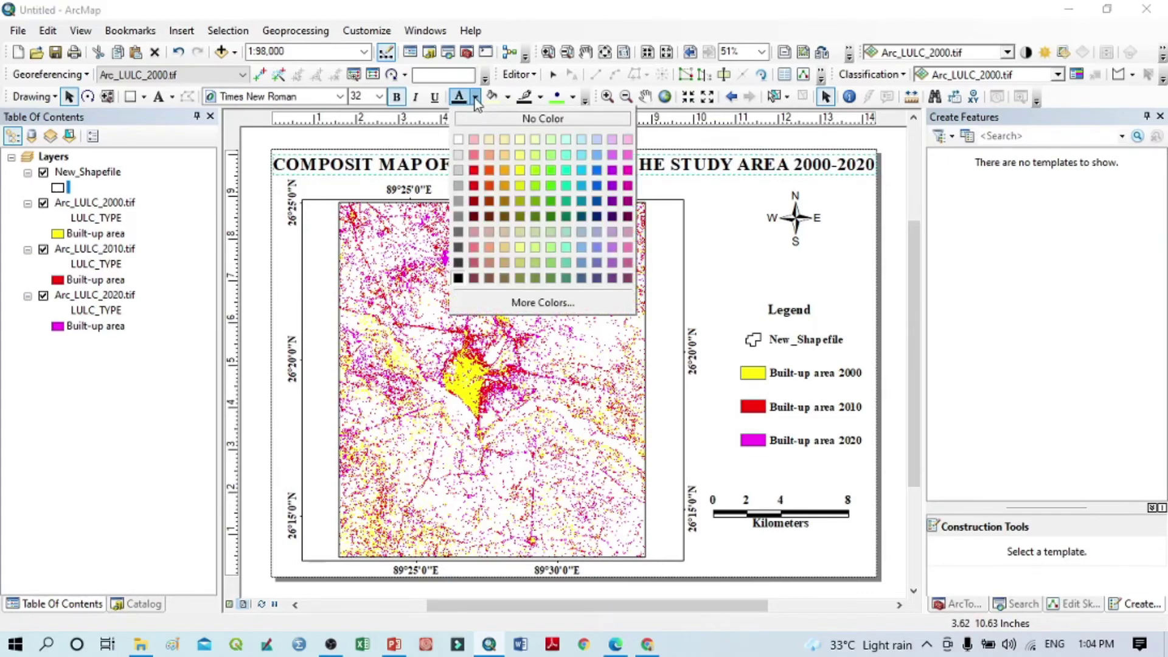
{"action": "left_click", "coordinate": [474, 170]}
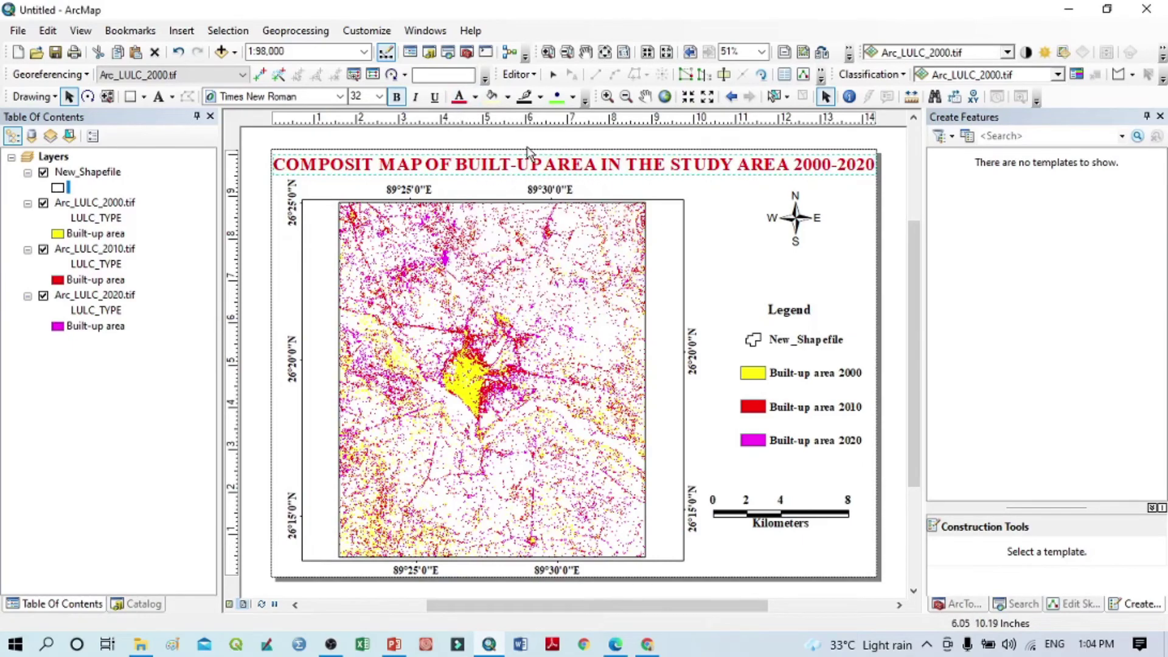
Step: Try to recolour the north arrow blue using the font colour
{"action": "left_click", "coordinate": [797, 226]}
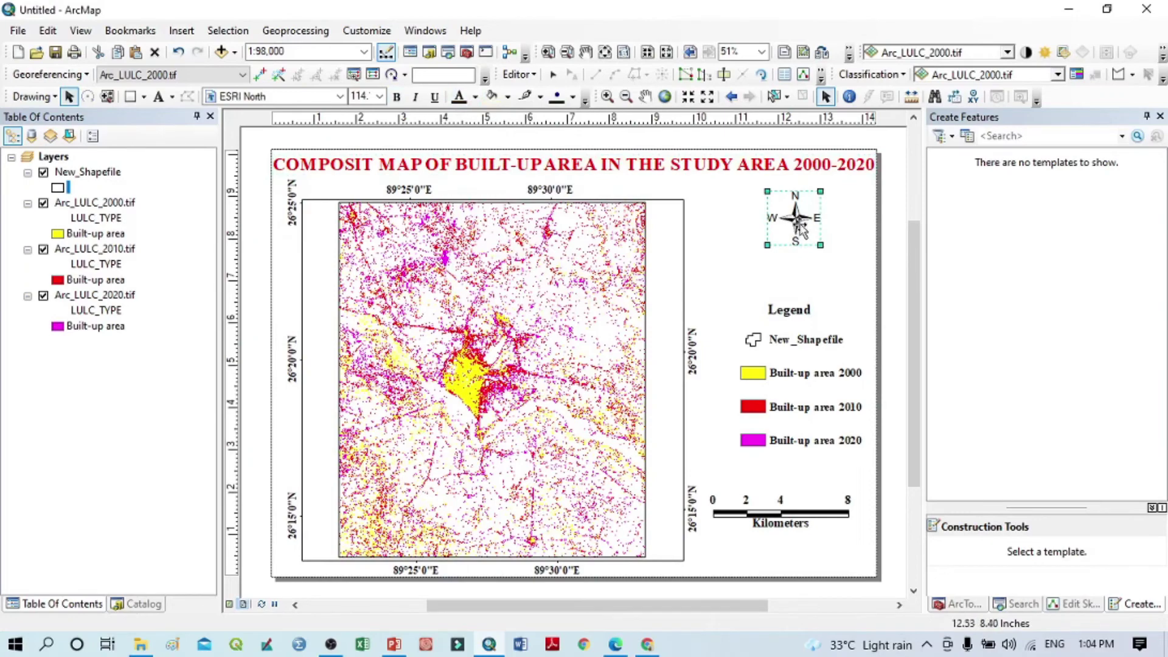
{"action": "left_click", "coordinate": [476, 97]}
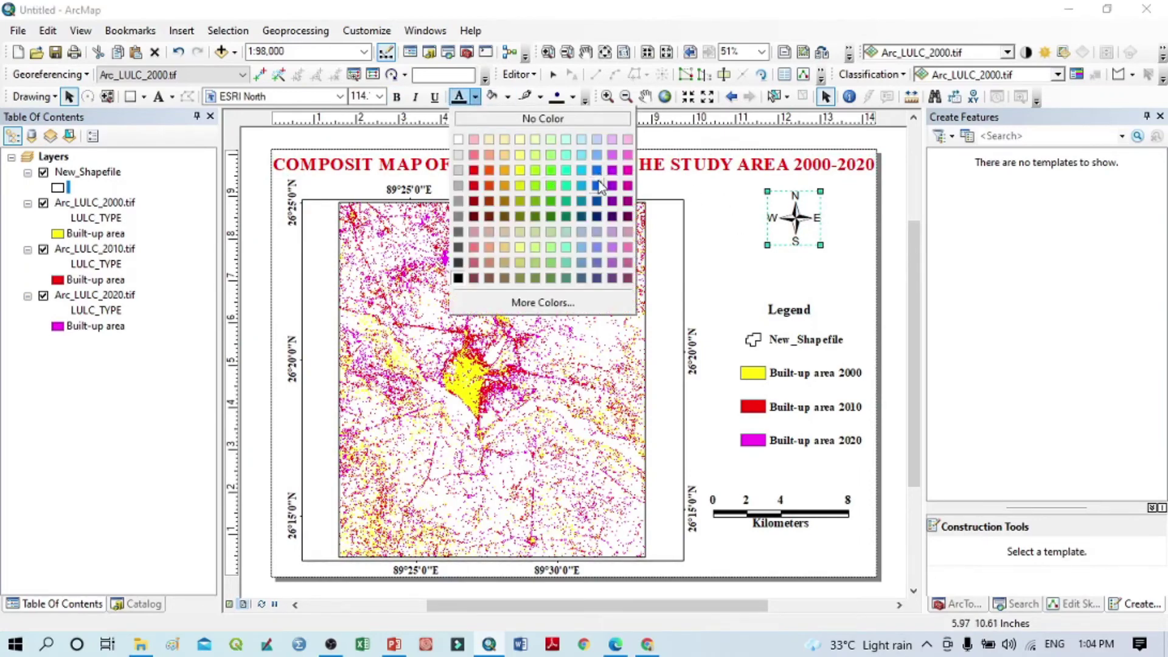
{"action": "left_click", "coordinate": [643, 176]}
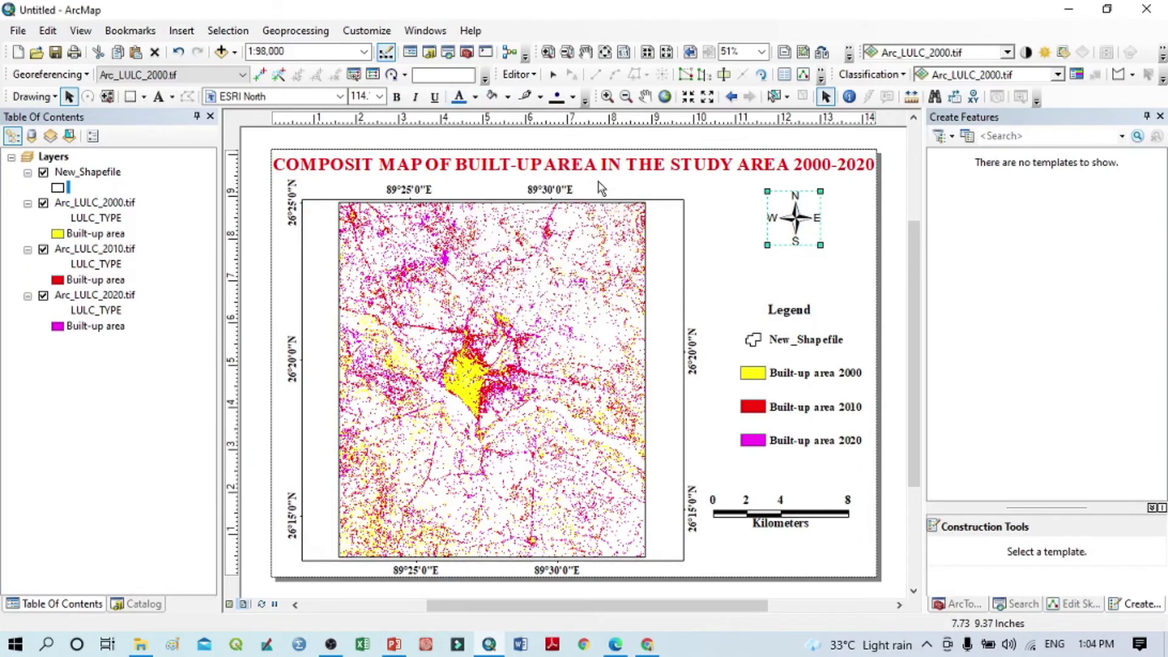
Step: Change the north arrow's marker colour to blue in its properties and deselect it
{"action": "double_click", "coordinate": [793, 222]}
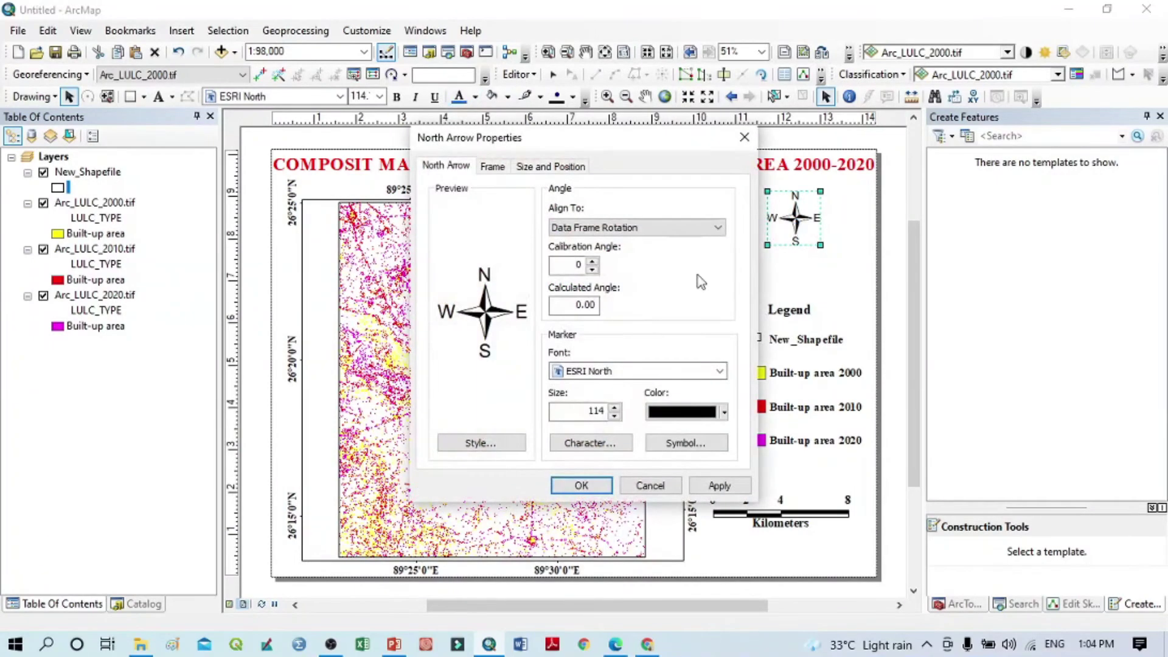
{"action": "left_click", "coordinate": [724, 411]}
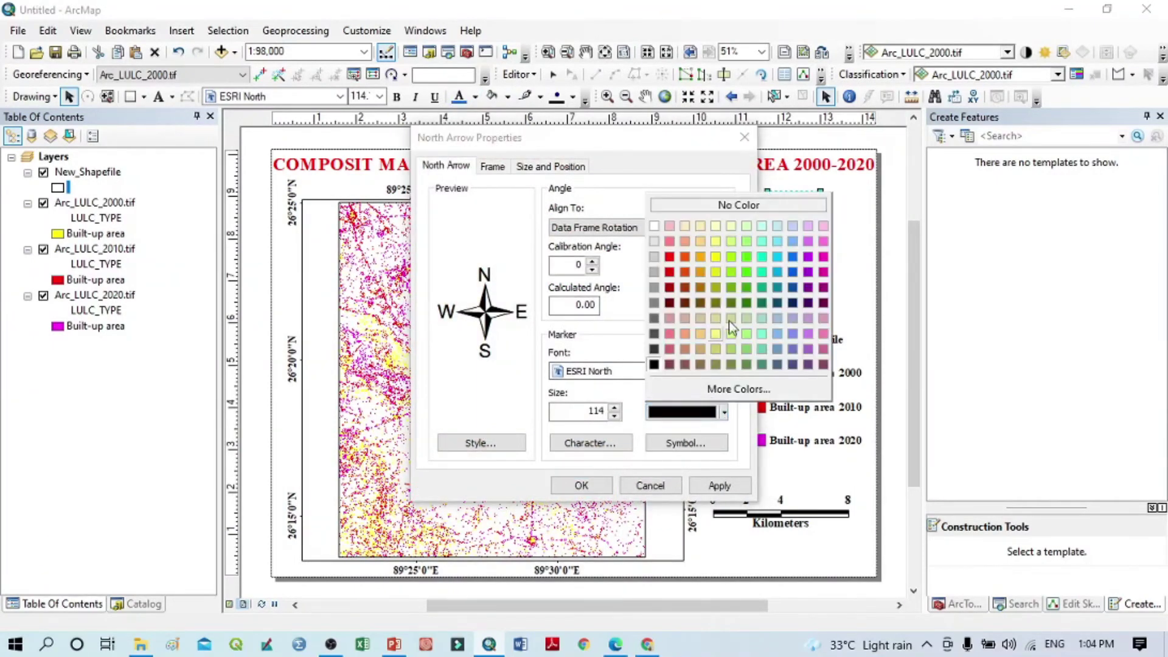
{"action": "left_click", "coordinate": [791, 273]}
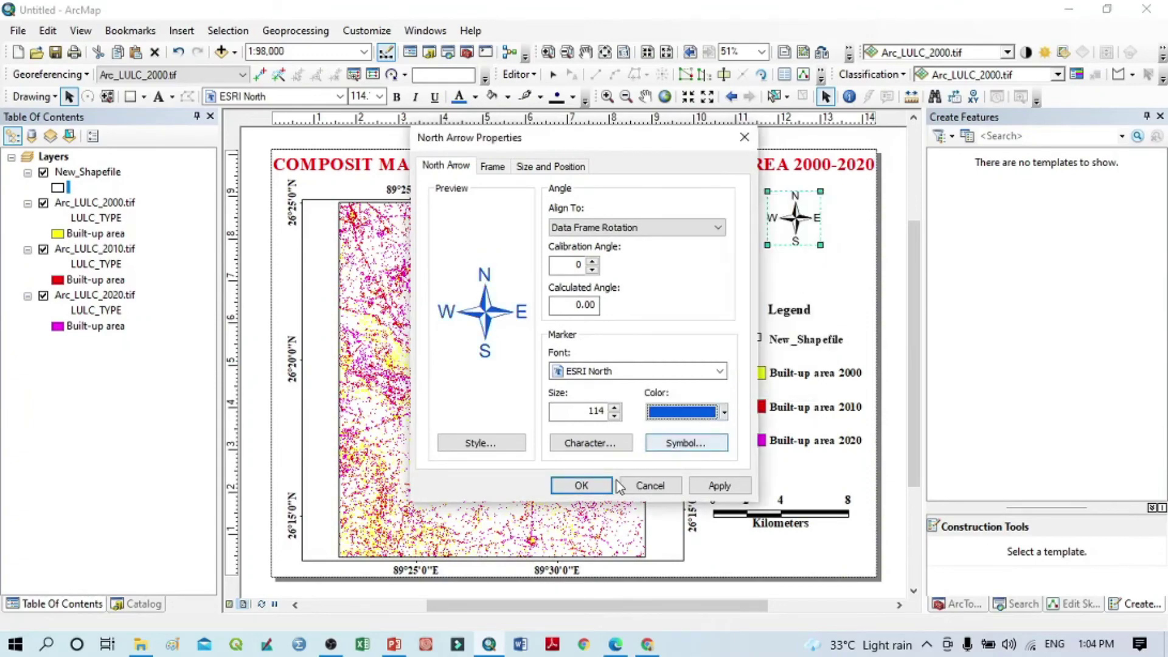
{"action": "left_click", "coordinate": [582, 485]}
{"action": "left_click", "coordinate": [854, 270]}
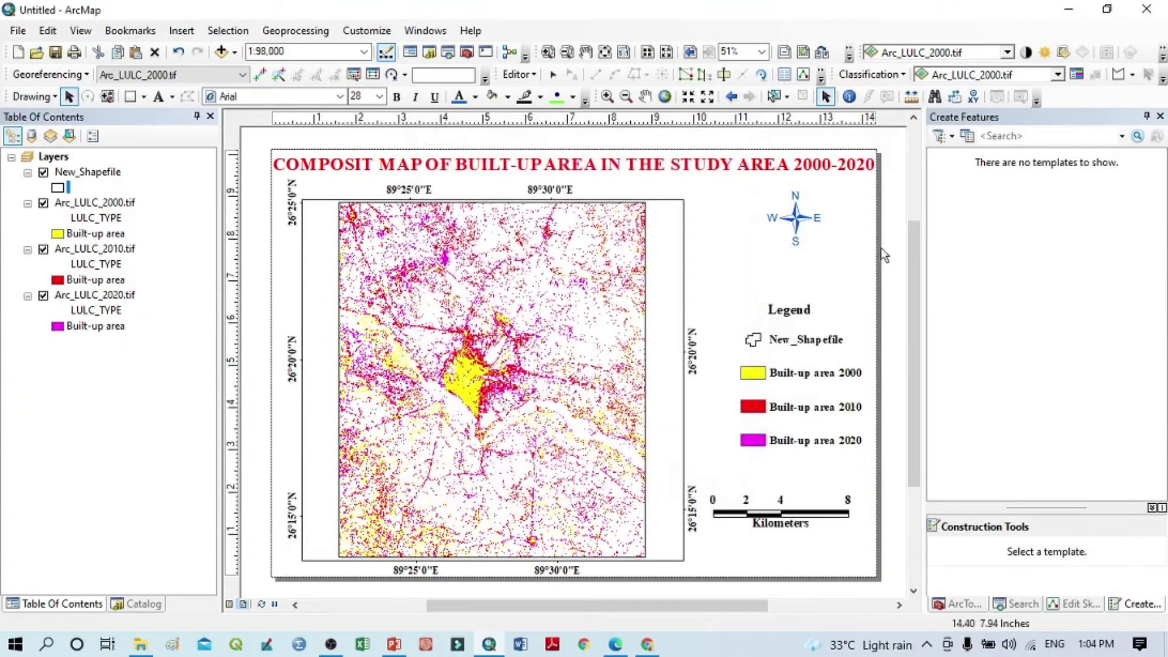
Step: Change the scale bar's text colour to magenta
{"action": "left_click", "coordinate": [803, 522]}
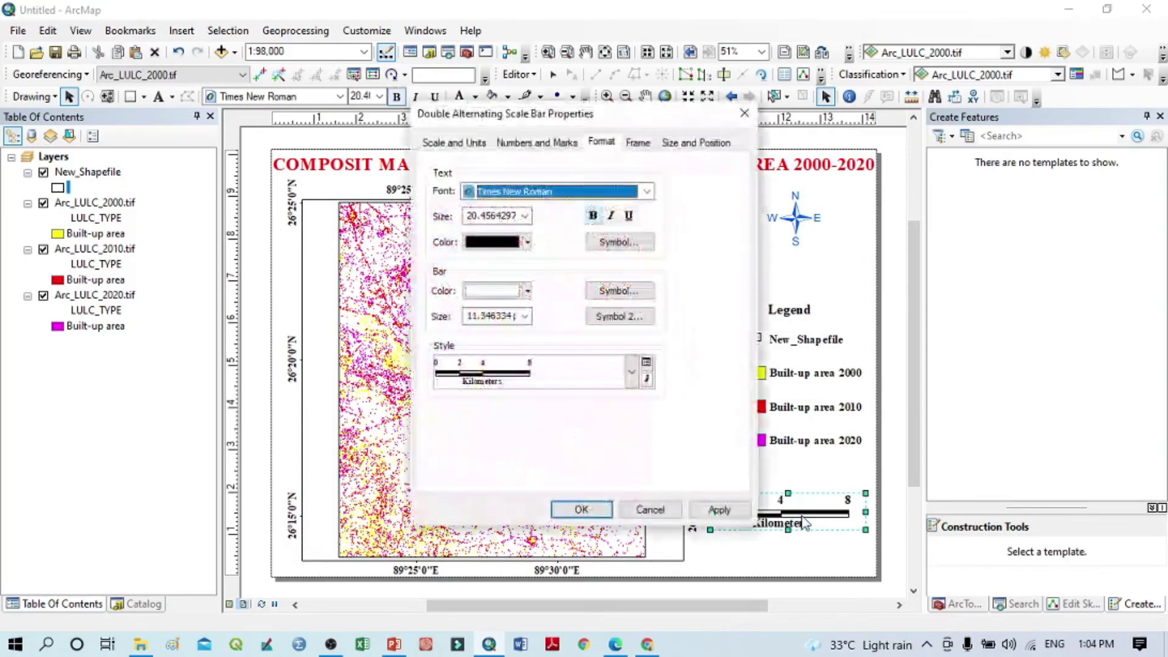
{"action": "left_click", "coordinate": [527, 242]}
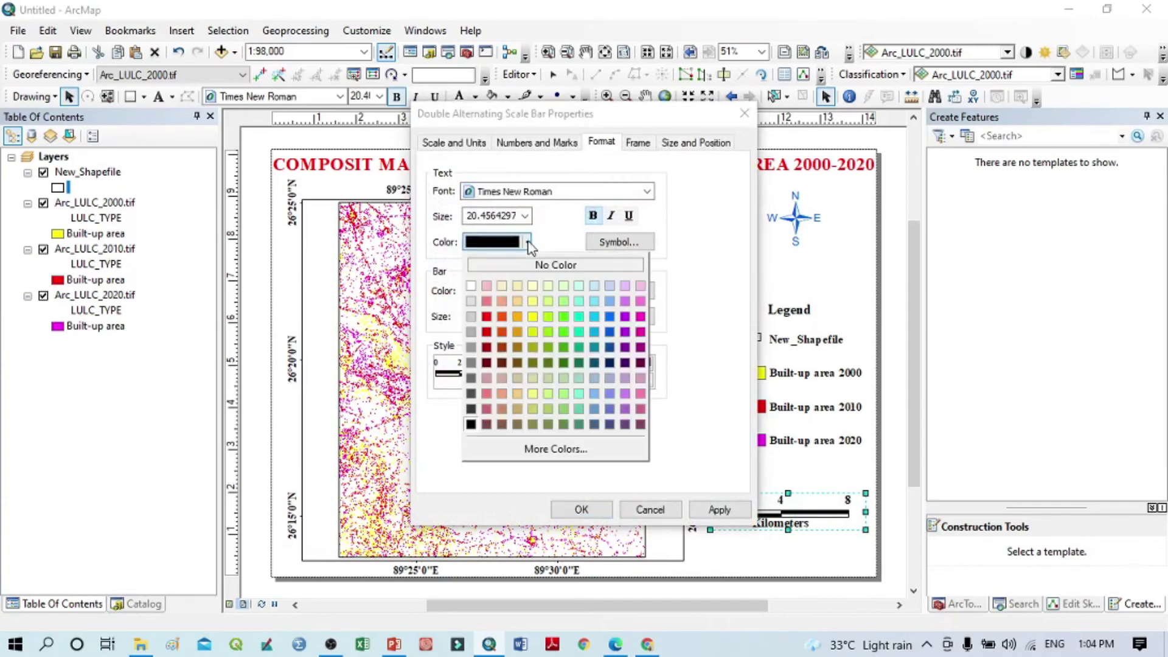
{"action": "left_click", "coordinate": [640, 317]}
{"action": "left_click", "coordinate": [594, 509]}
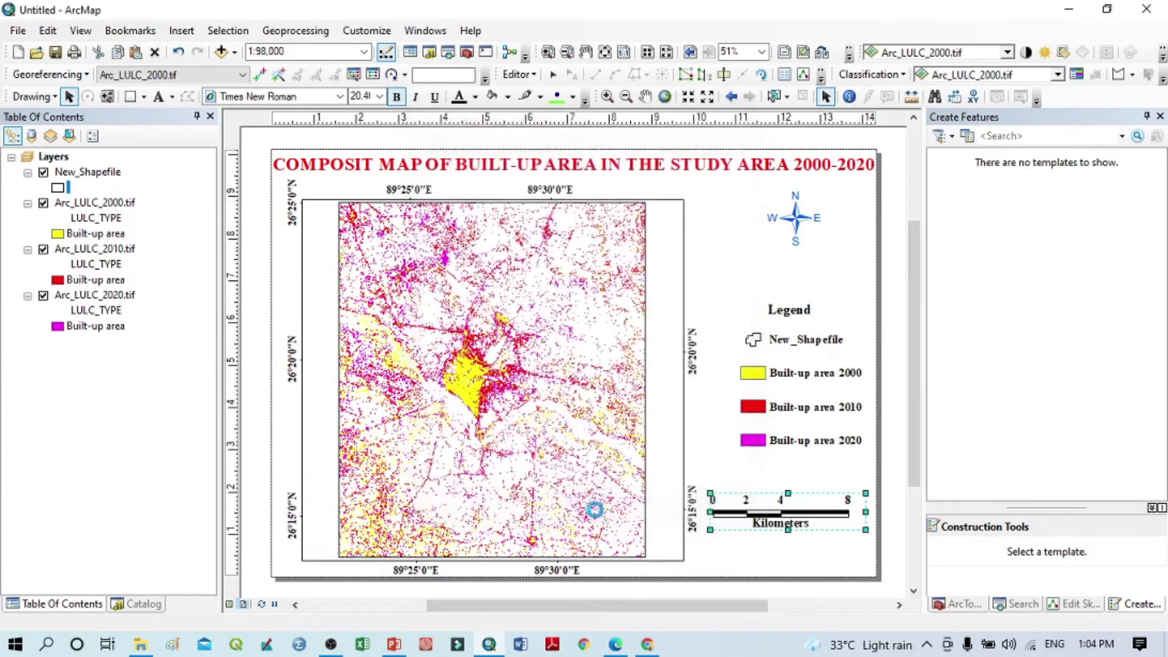
Step: Set the scale bar's text colour back to black and deselect it
{"action": "double_click", "coordinate": [819, 514]}
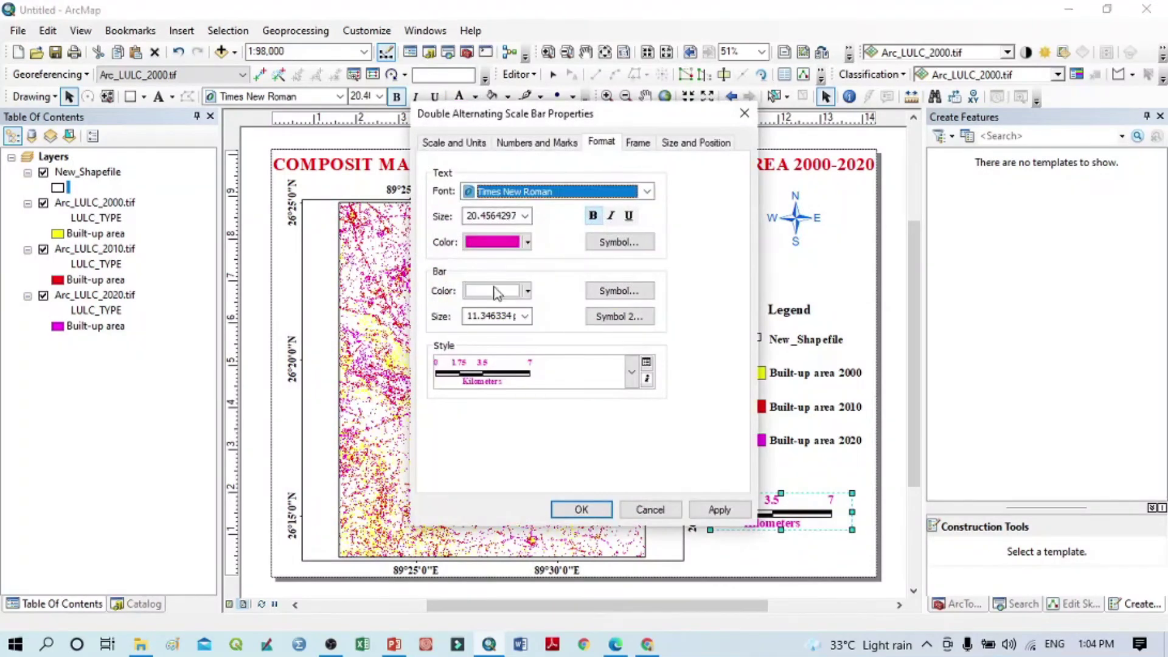
{"action": "left_click", "coordinate": [528, 242]}
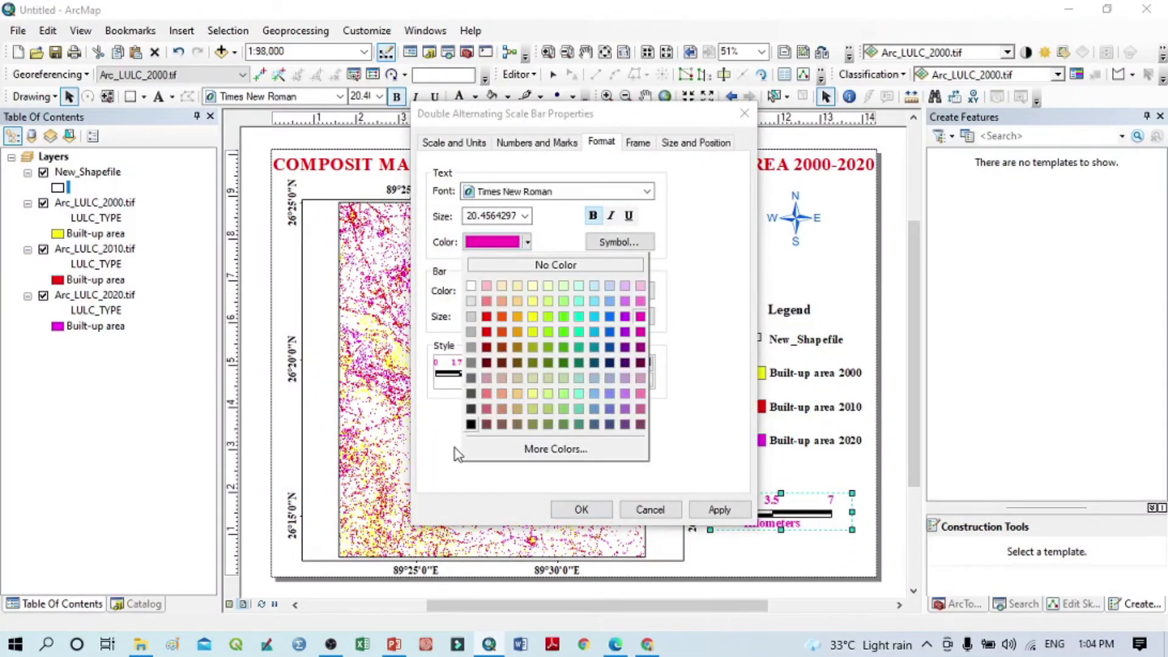
{"action": "left_click", "coordinate": [599, 487]}
{"action": "left_click", "coordinate": [595, 508]}
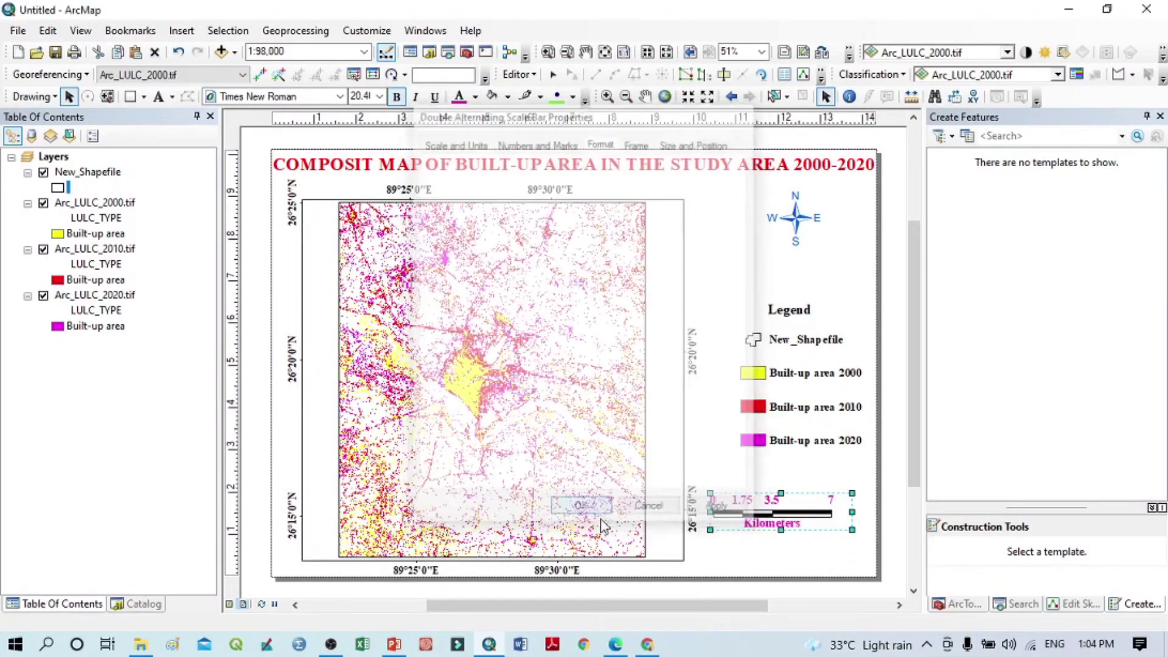
{"action": "left_click", "coordinate": [822, 583]}
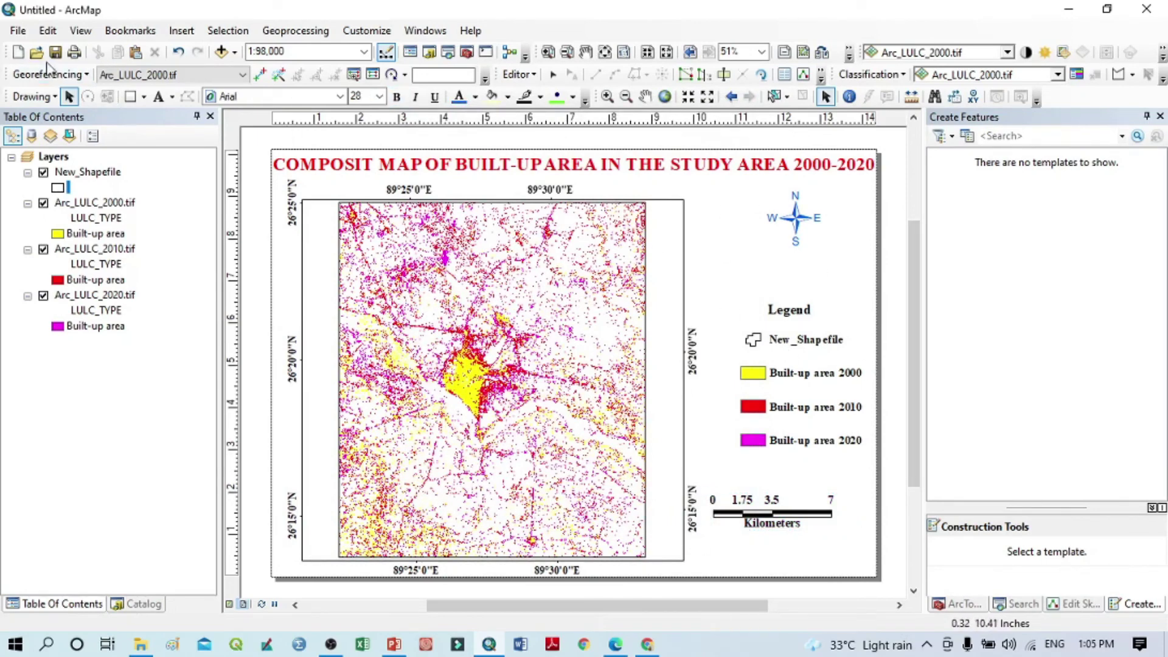
Step: Export the map layout to the BOUNDARY folder as COMPOSIT_MAP in TIFF format at 600 dpi
{"action": "left_click", "coordinate": [18, 31]}
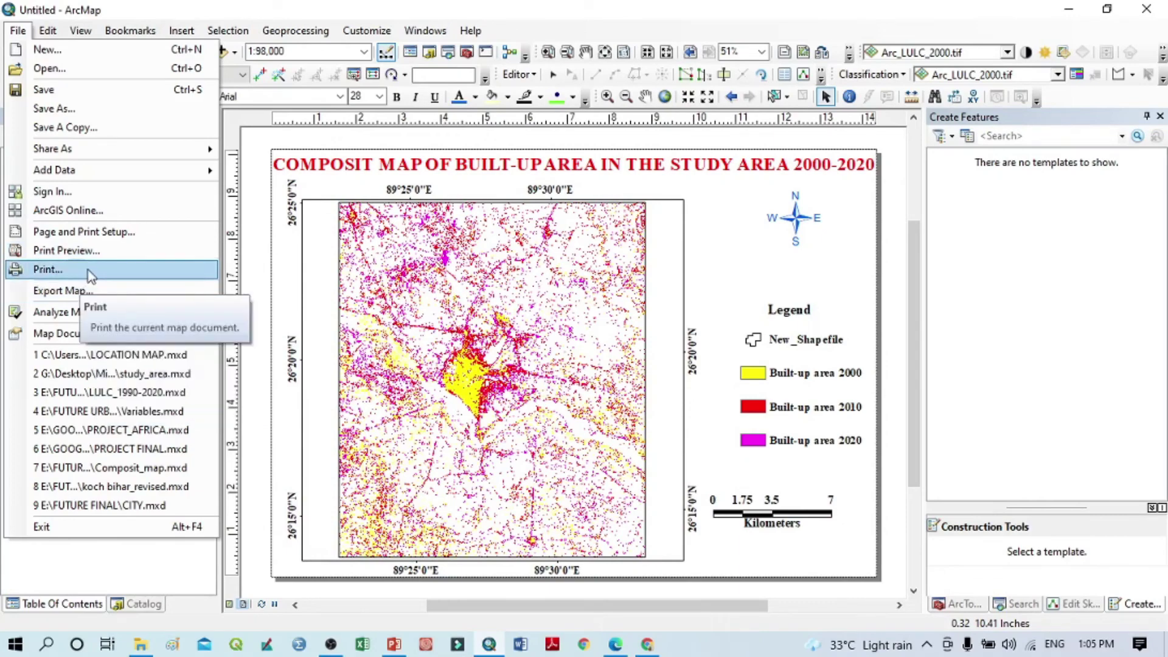
{"action": "left_click", "coordinate": [89, 291]}
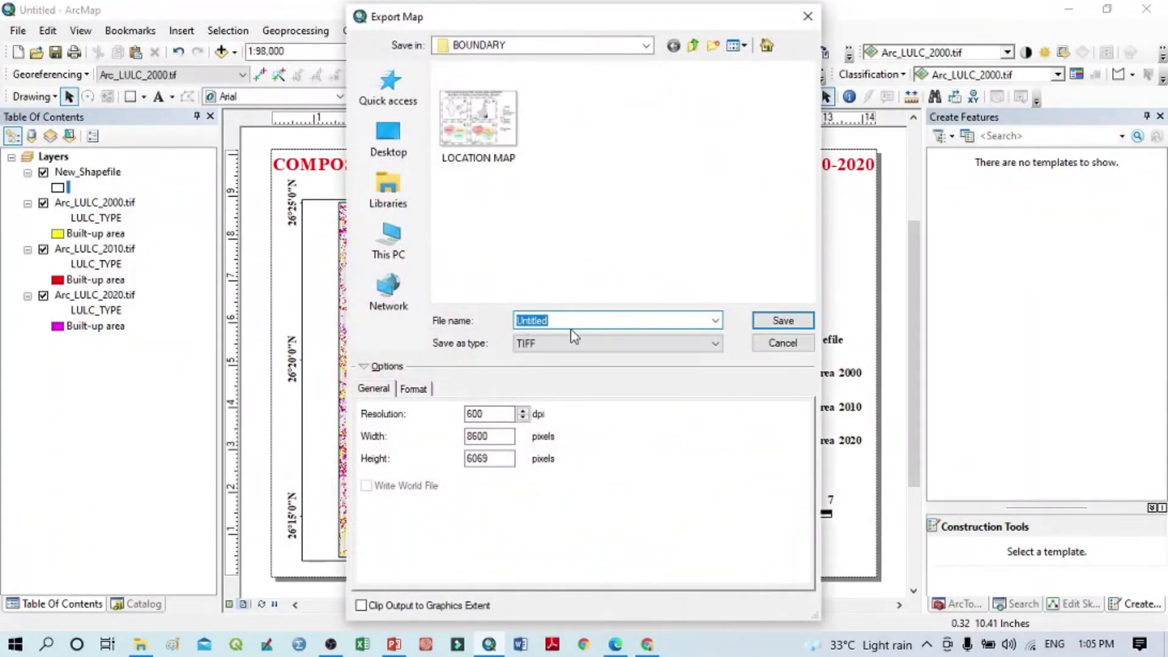
{"action": "type", "text": "CO"}
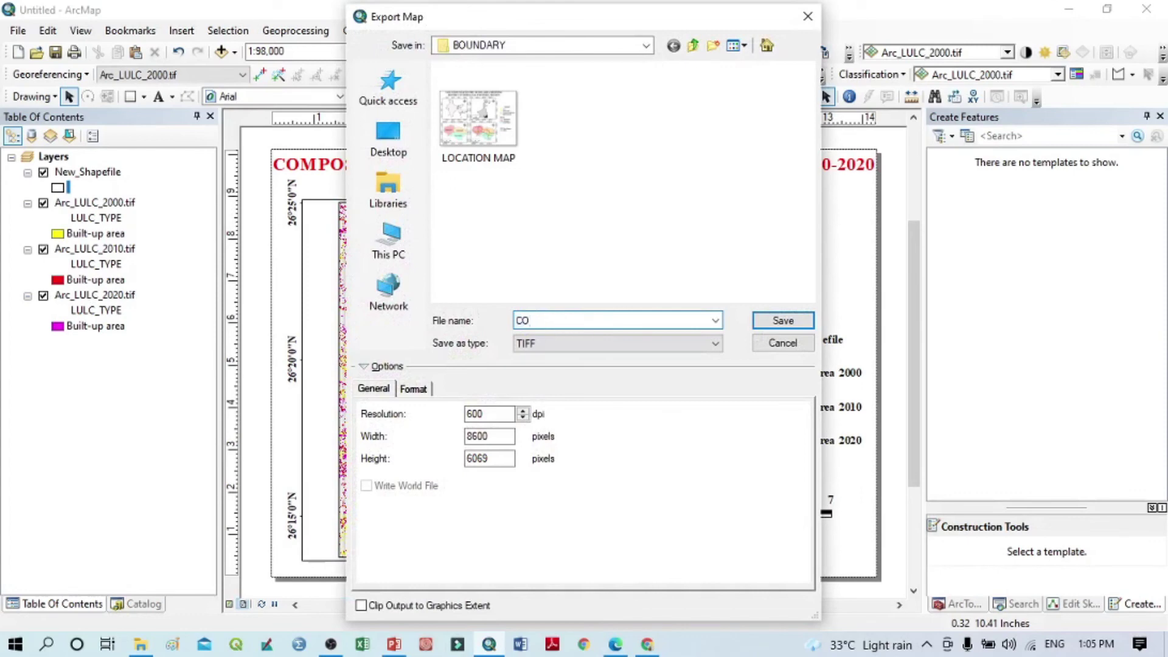
{"action": "type", "text": "MPOSIT_MAP"}
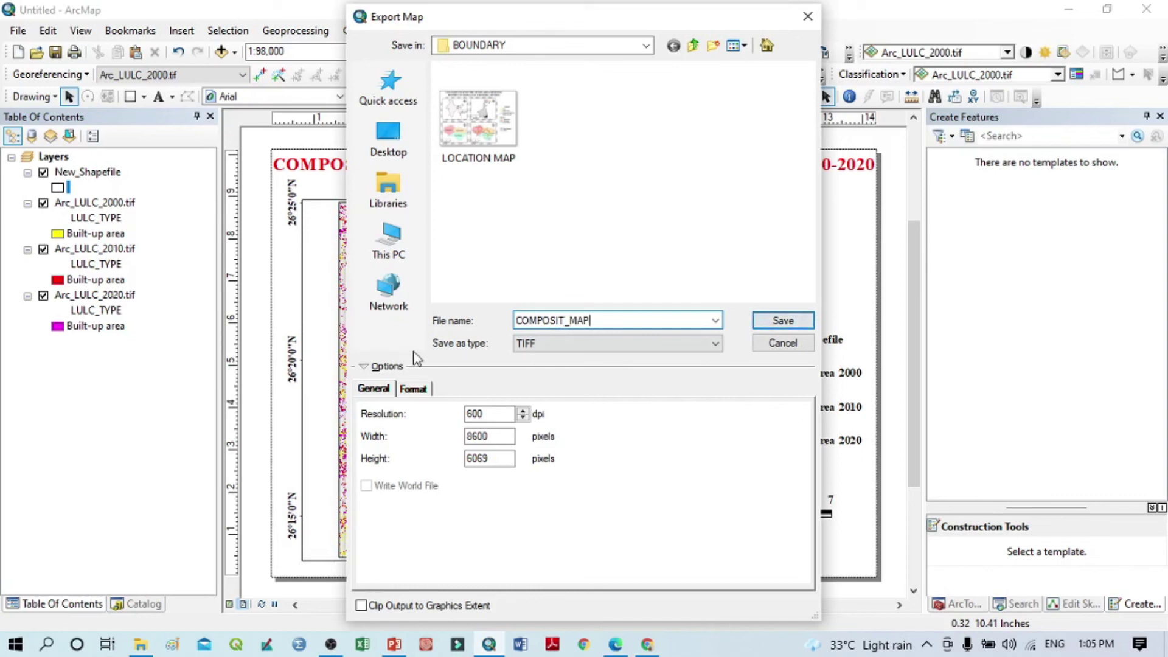
{"action": "left_click", "coordinate": [538, 345]}
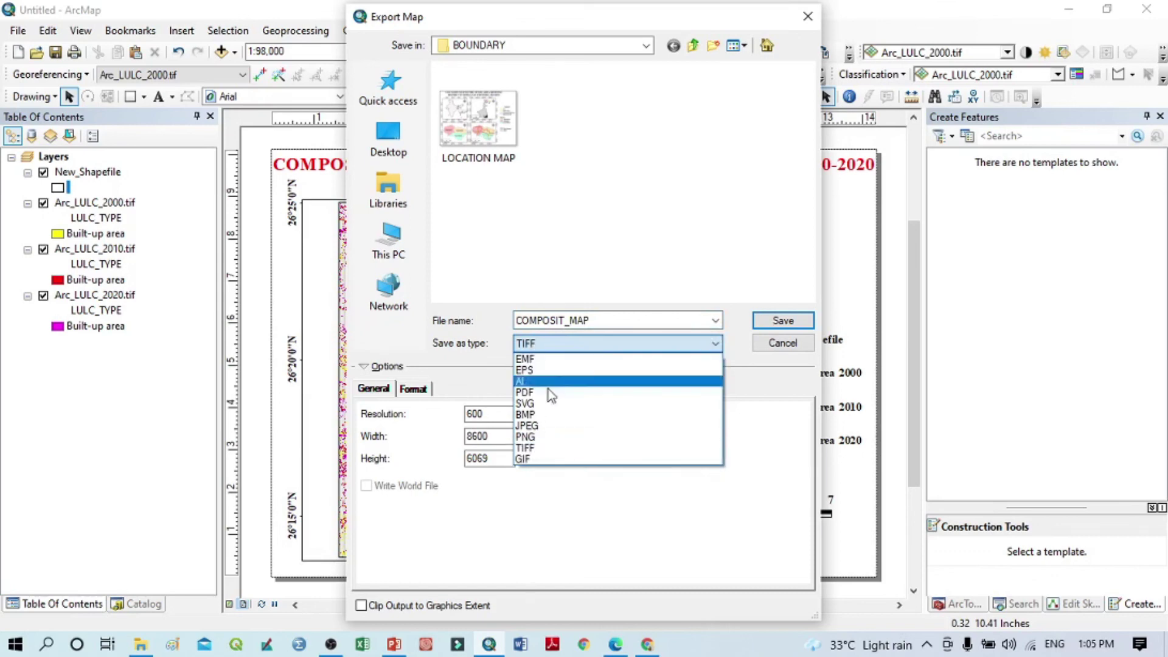
{"action": "left_click", "coordinate": [451, 352]}
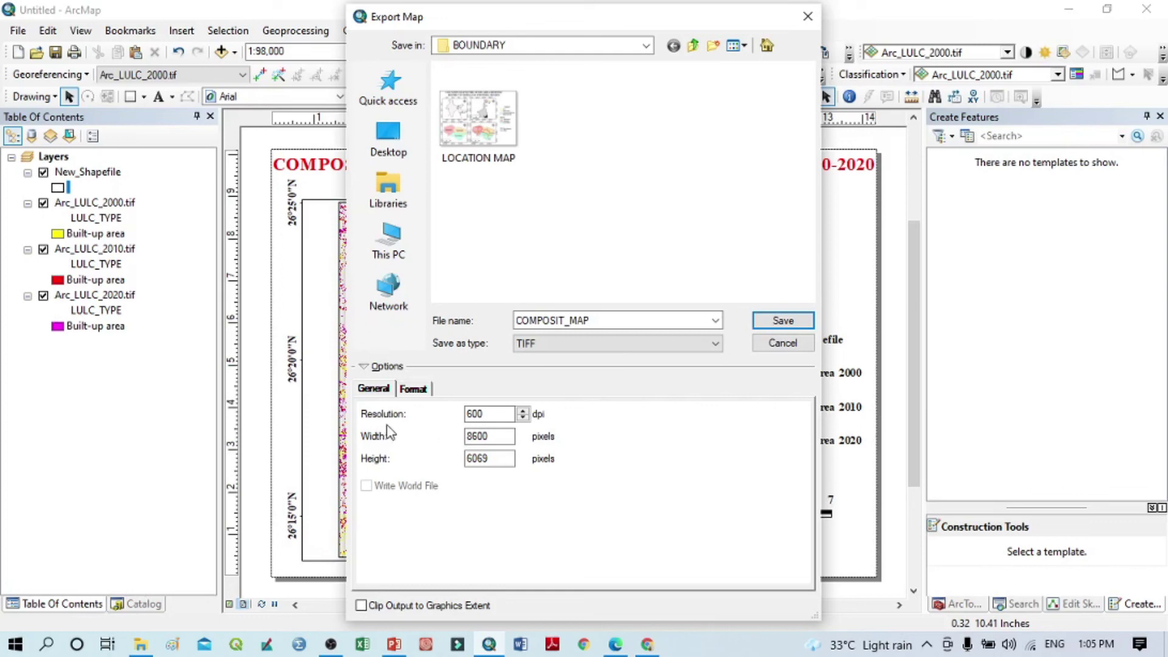
{"action": "left_click", "coordinate": [477, 414]}
{"action": "left_click", "coordinate": [783, 320]}
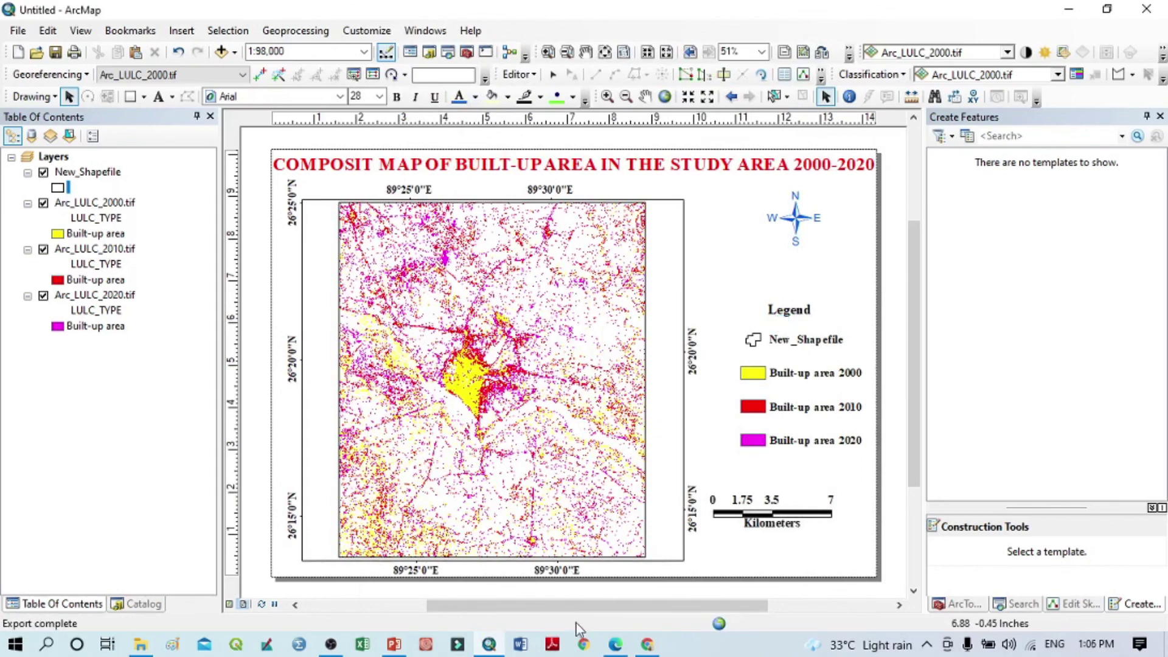
Step: Switch to File Explorer and open the exported COMPOSIT_MAP image from the recent files
{"action": "left_click", "coordinate": [140, 644]}
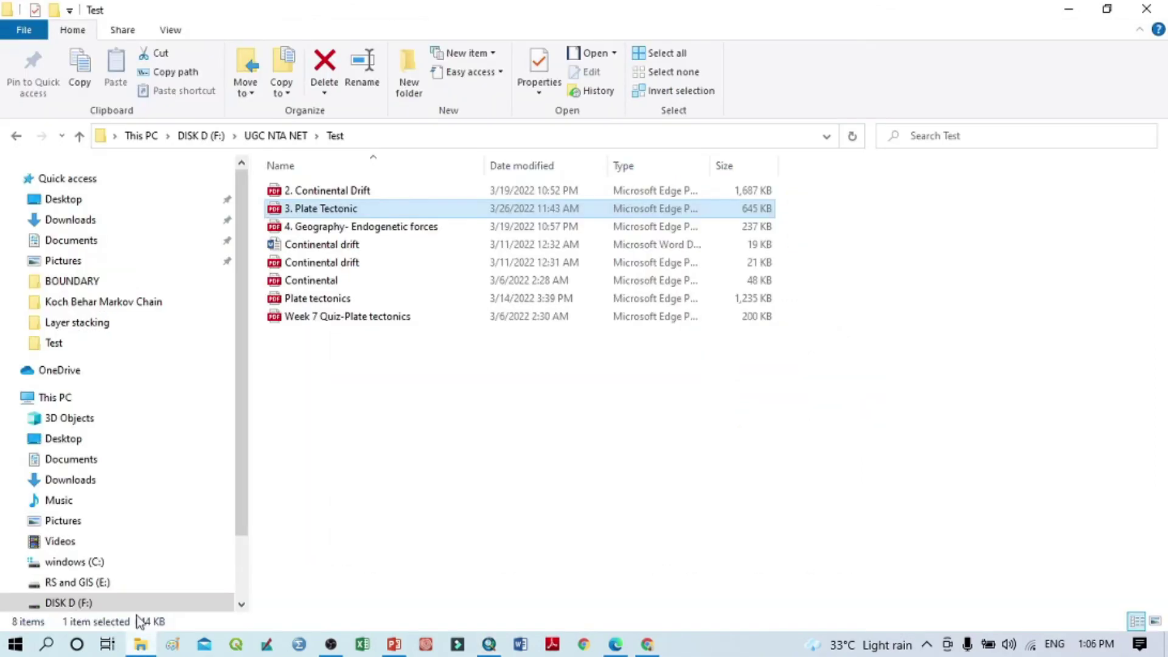
{"action": "left_click", "coordinate": [72, 479]}
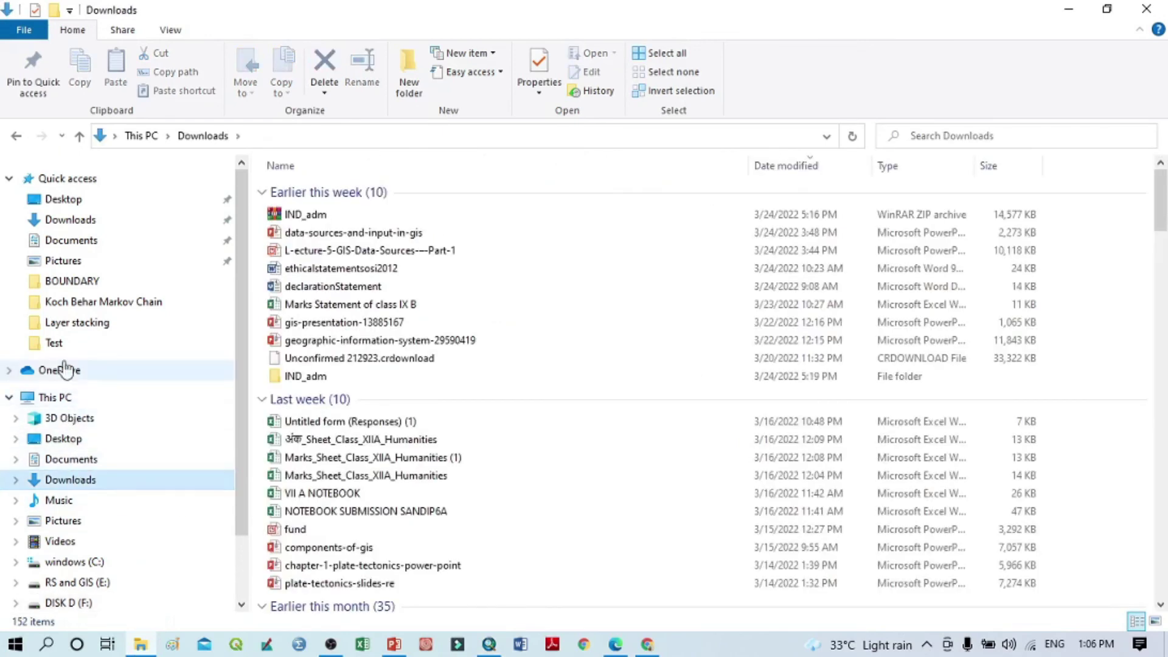
{"action": "double_click", "coordinate": [71, 188]}
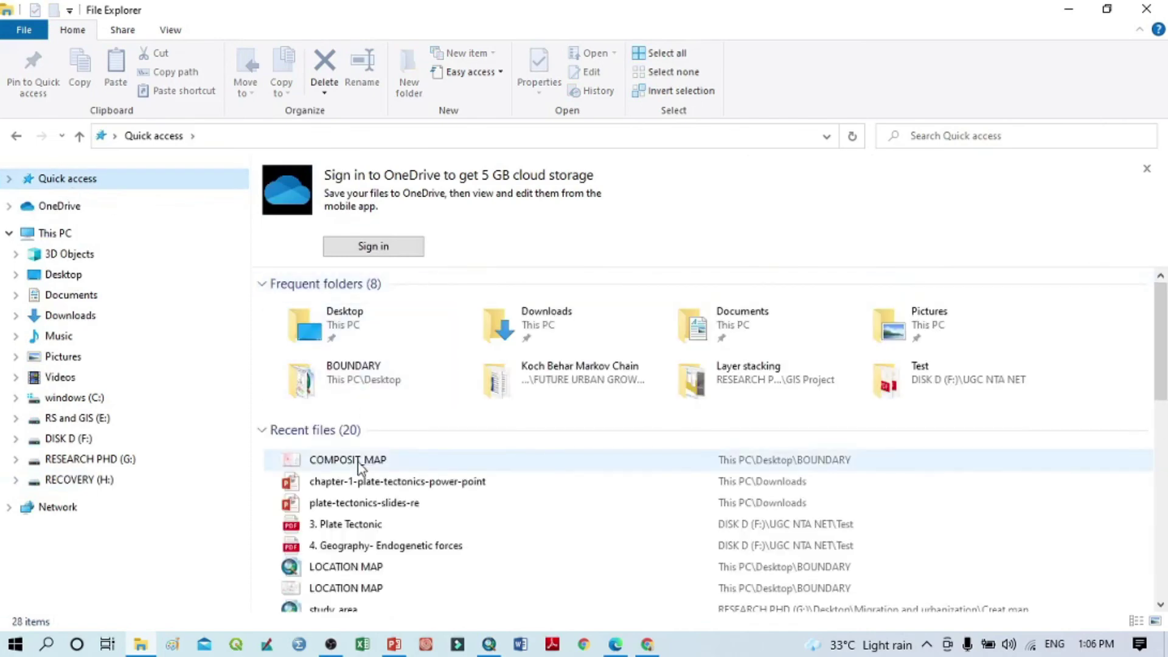
{"action": "double_click", "coordinate": [360, 467]}
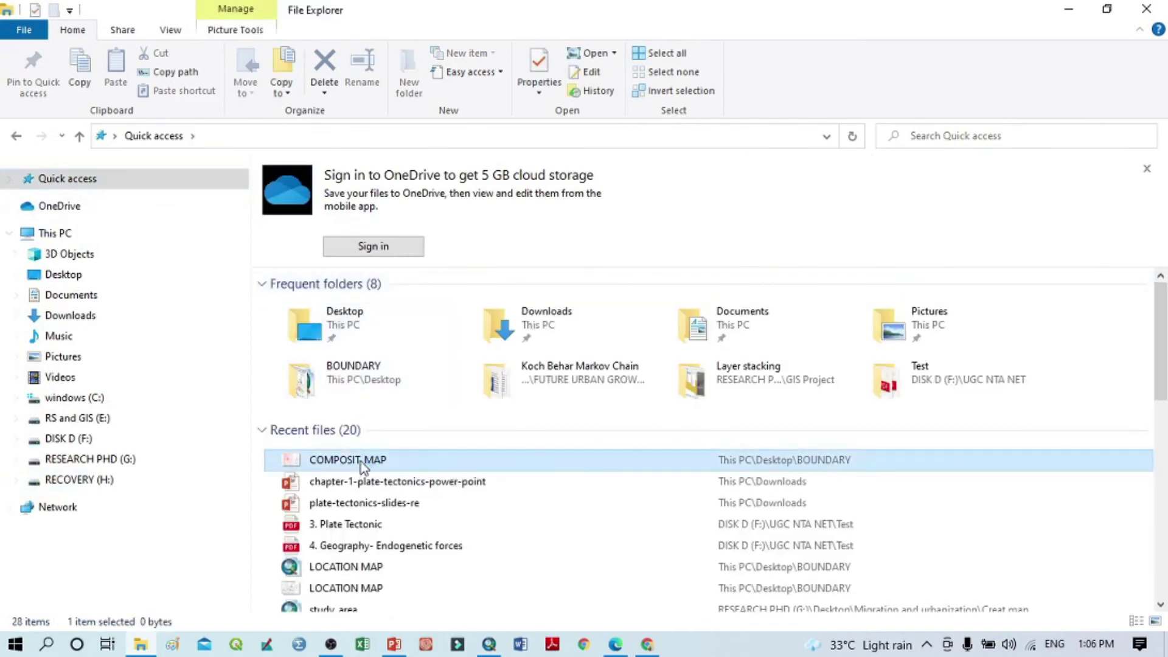